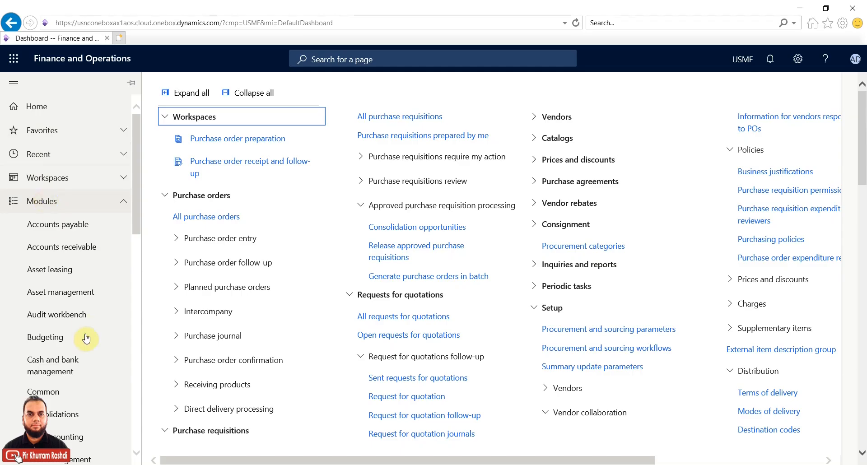
Step: Open the Procurement and sourcing module and collapse its Purchase orders and Workspaces groups
{"action": "scroll", "coordinate": [87, 340], "scroll_direction": "up", "scroll_amount": 2}
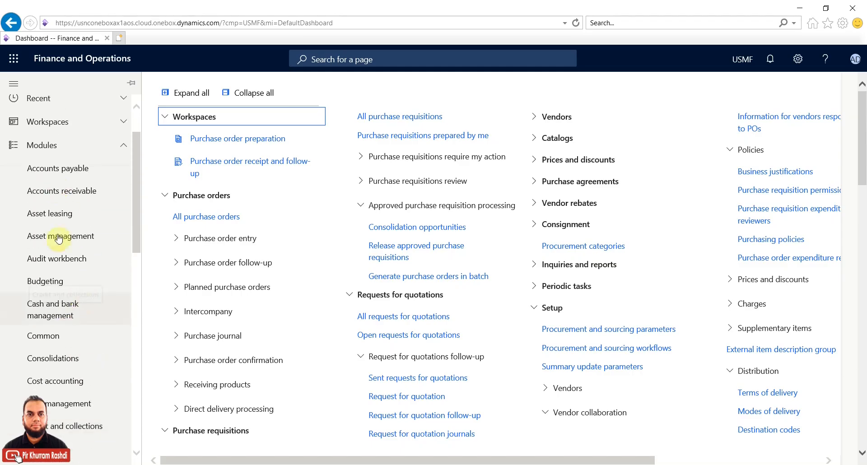
{"action": "scroll", "coordinate": [67, 311], "scroll_direction": "down", "scroll_amount": 3}
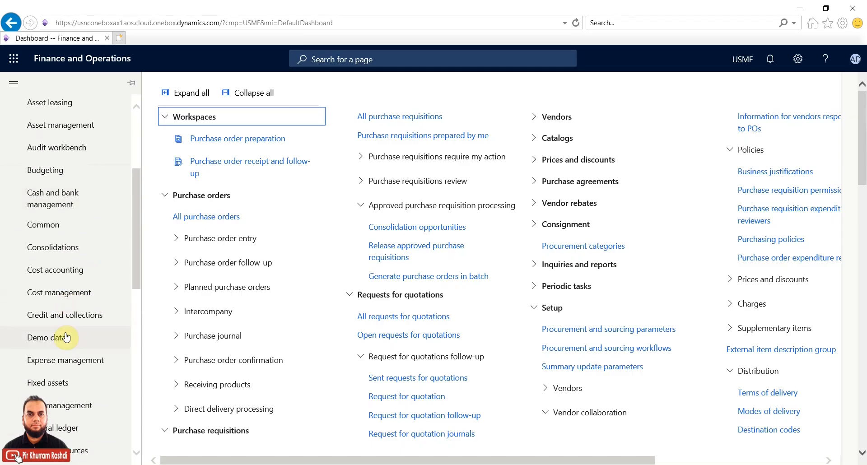
{"action": "scroll", "coordinate": [68, 336], "scroll_direction": "down", "scroll_amount": 4}
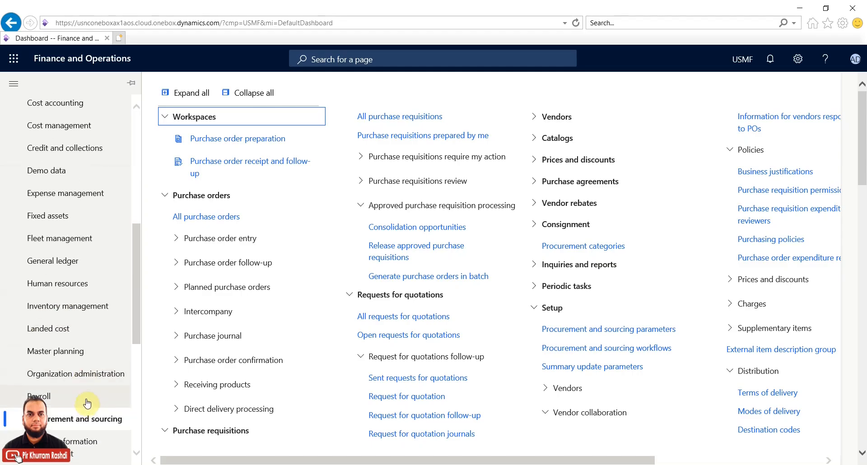
{"action": "scroll", "coordinate": [87, 397], "scroll_direction": "down", "scroll_amount": 3}
{"action": "left_click", "coordinate": [94, 311]}
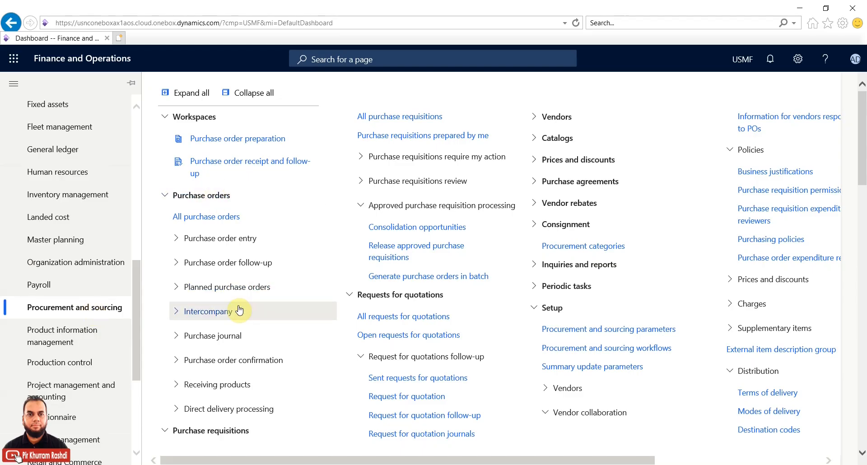
{"action": "left_click", "coordinate": [166, 195]}
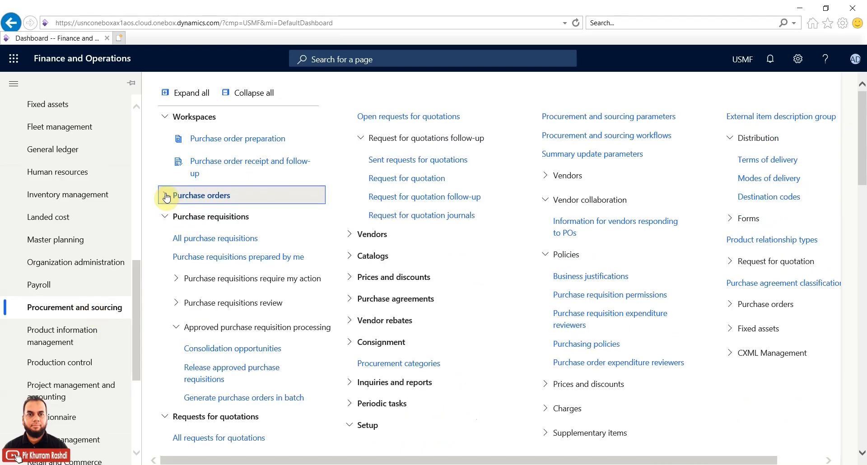
{"action": "left_click", "coordinate": [165, 117]}
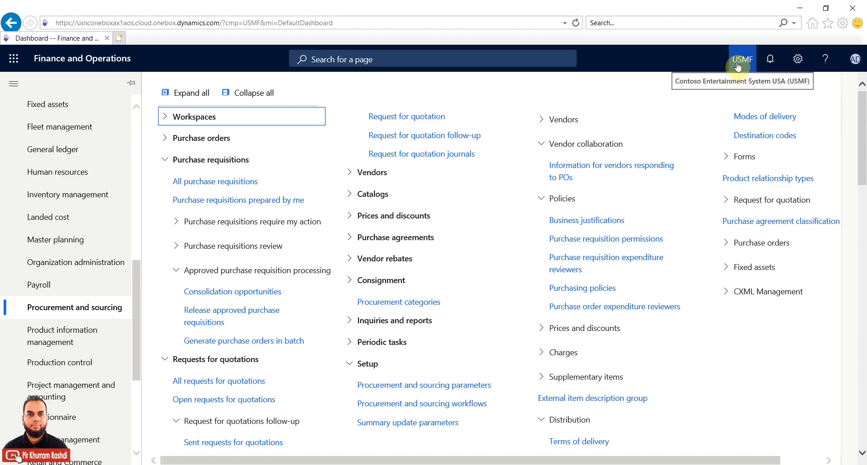
Step: Open the All purchase requisitions list under Purchase requisitions
{"action": "left_click", "coordinate": [209, 181]}
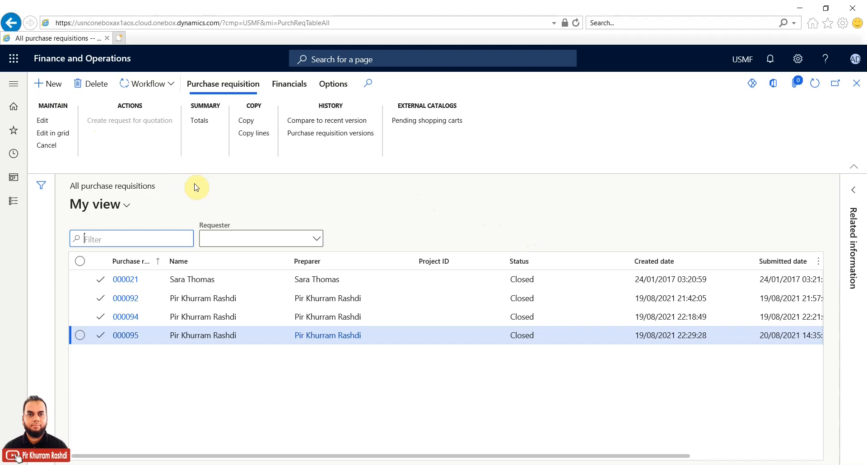
Step: Start a new requisition named 'Consumables or Misc Items' and check its 20/08/2021 dates
{"action": "left_click", "coordinate": [58, 88]}
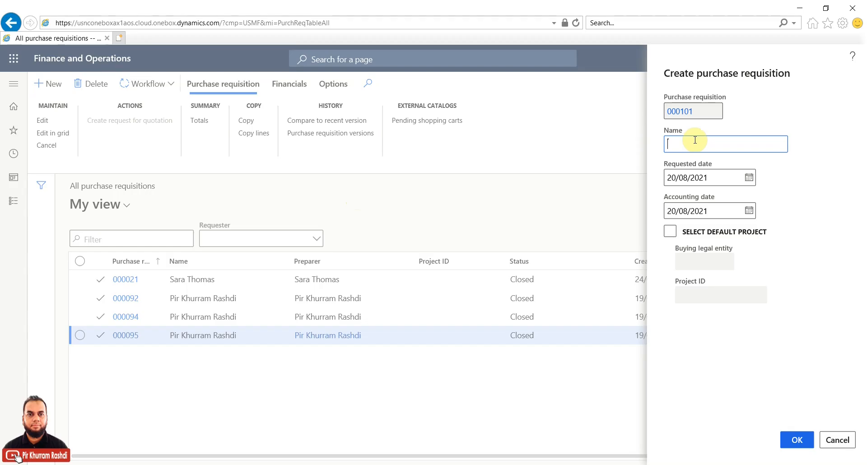
{"action": "type", "text": "Consumables or Misc Items"}
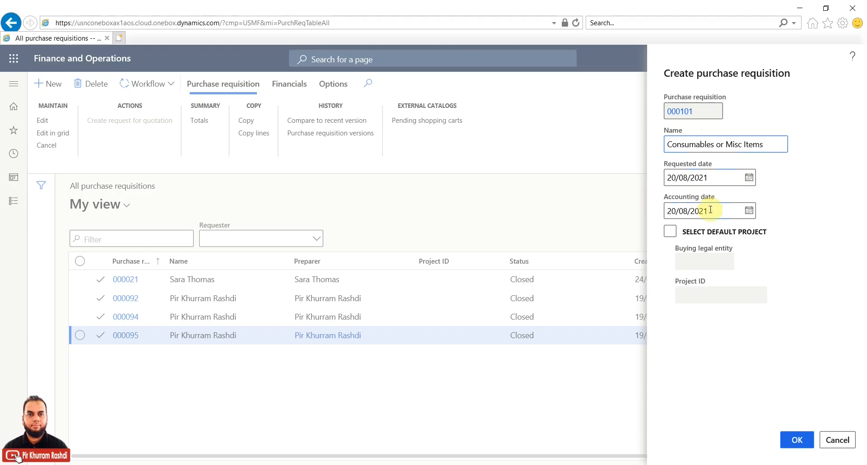
{"action": "left_click", "coordinate": [717, 179]}
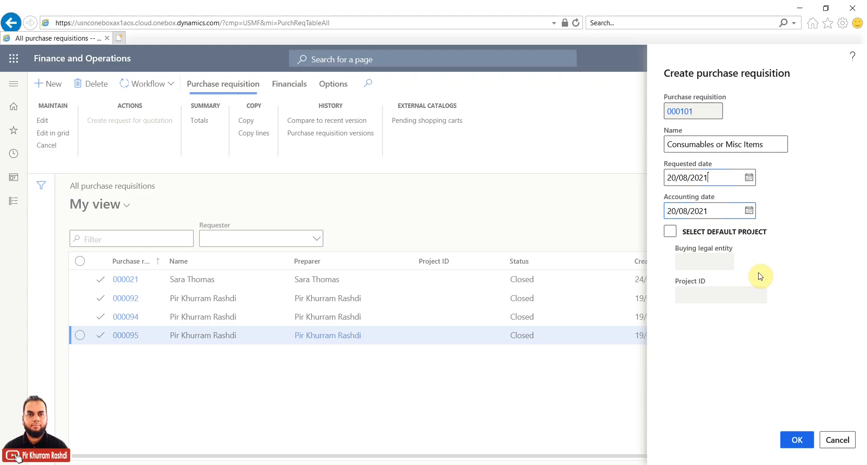
Step: Enable a default project with buying legal entity USMF and project 000057
{"action": "left_click", "coordinate": [672, 232]}
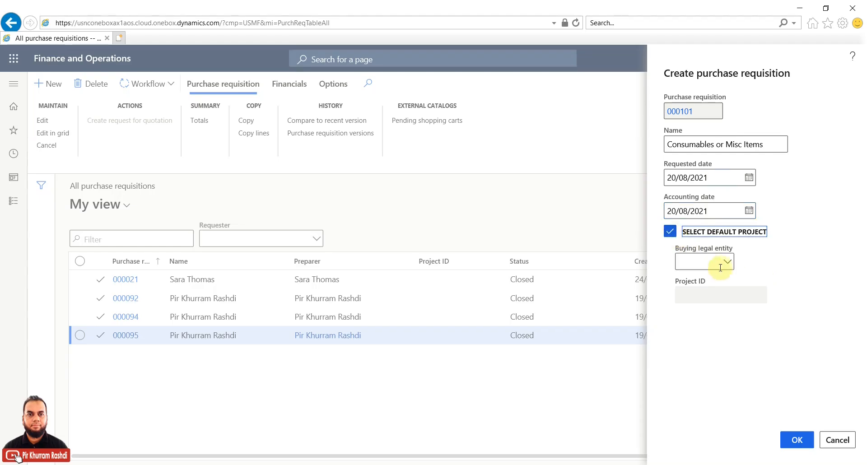
{"action": "left_click", "coordinate": [726, 262]}
{"action": "left_click", "coordinate": [727, 262]}
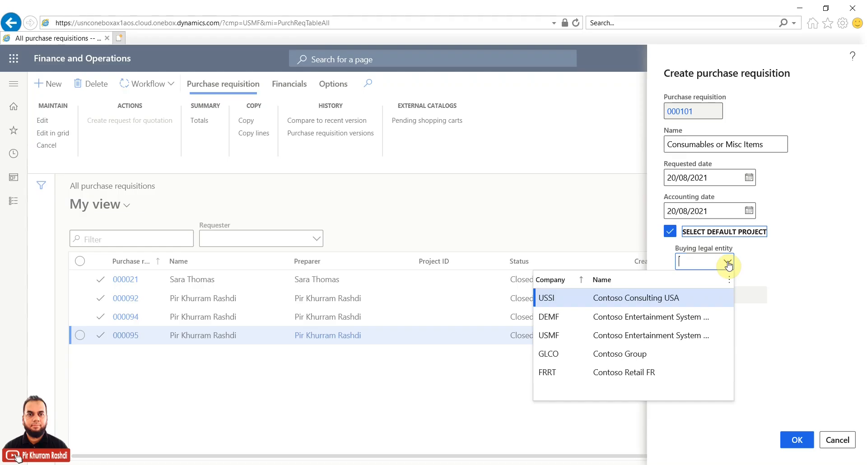
{"action": "left_click", "coordinate": [681, 336]}
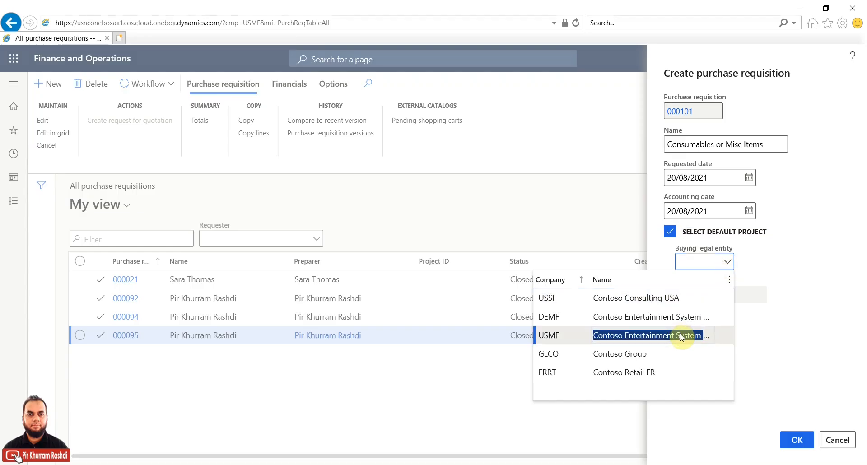
{"action": "left_click", "coordinate": [761, 298]}
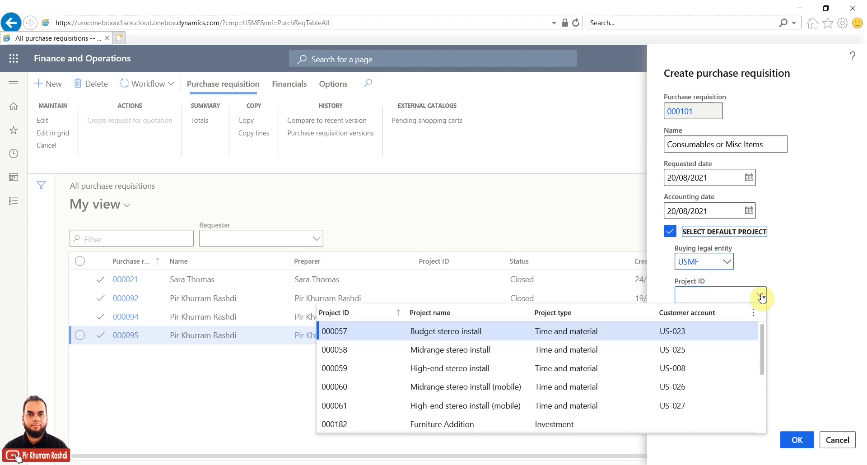
{"action": "left_click", "coordinate": [648, 332]}
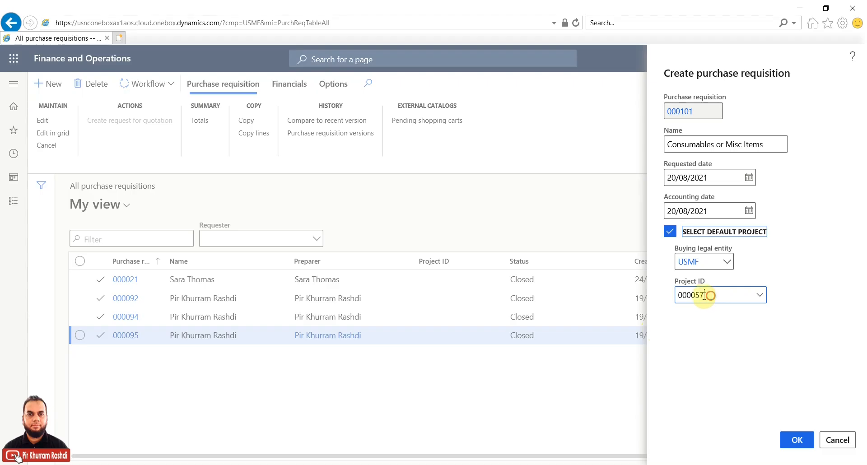
Step: Clear the project and legal entity, turn off default project, and create requisition 000101
{"action": "left_click_drag", "start_coordinate": [704, 295], "coordinate": [677, 296]}
{"action": "key", "text": "BackSpace"}
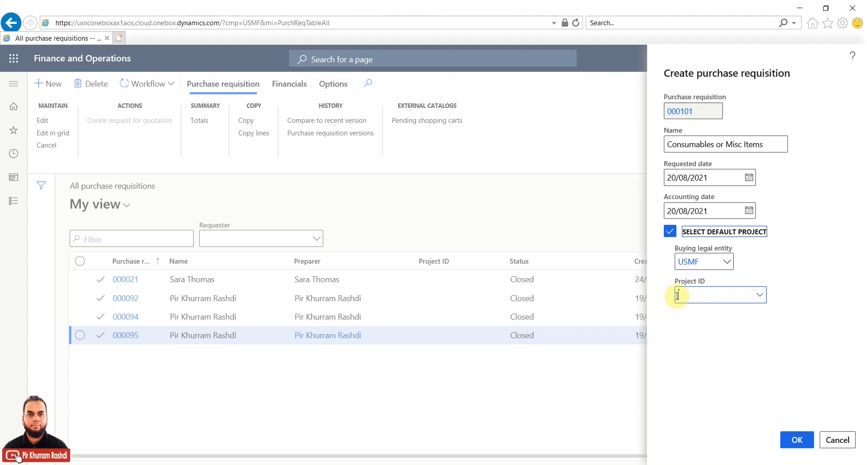
{"action": "left_click", "coordinate": [706, 262]}
{"action": "key", "text": "BackSpace"}
{"action": "key", "text": "BackSpace"}
{"action": "key", "text": "BackSpace"}
{"action": "key", "text": "BackSpace"}
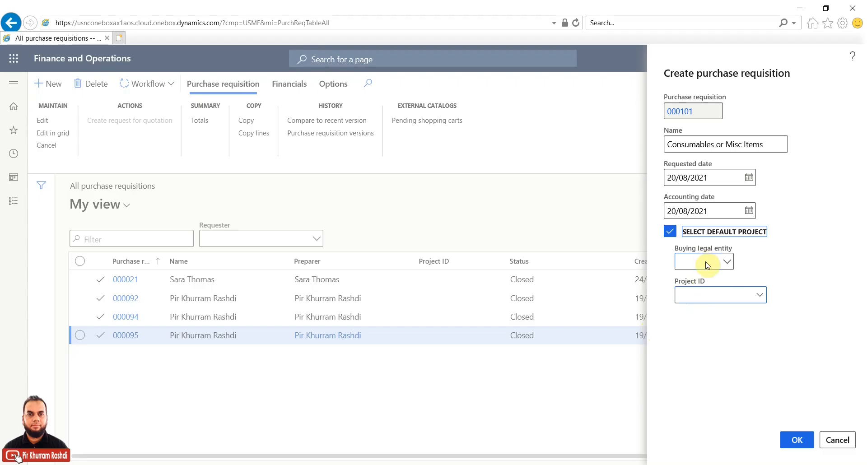
{"action": "left_click", "coordinate": [671, 231]}
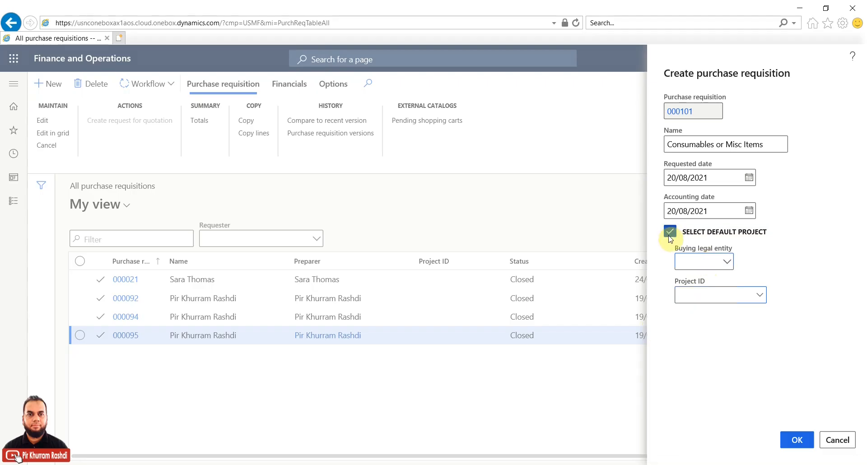
{"action": "left_click", "coordinate": [670, 235]}
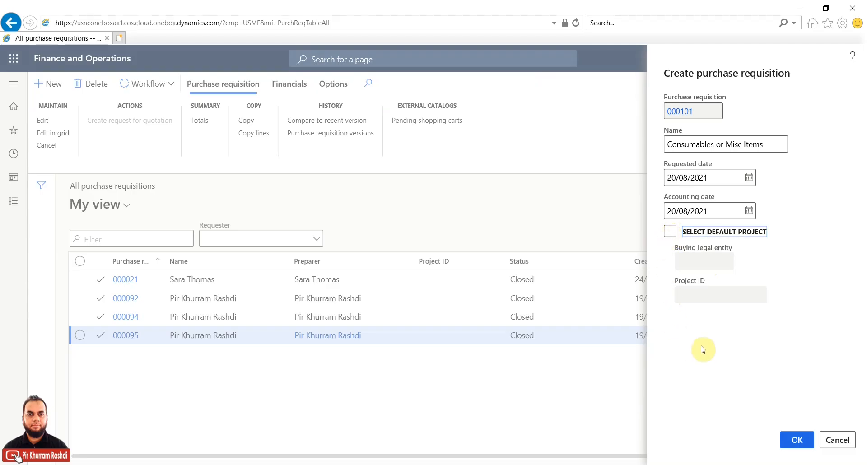
{"action": "left_click", "coordinate": [788, 441]}
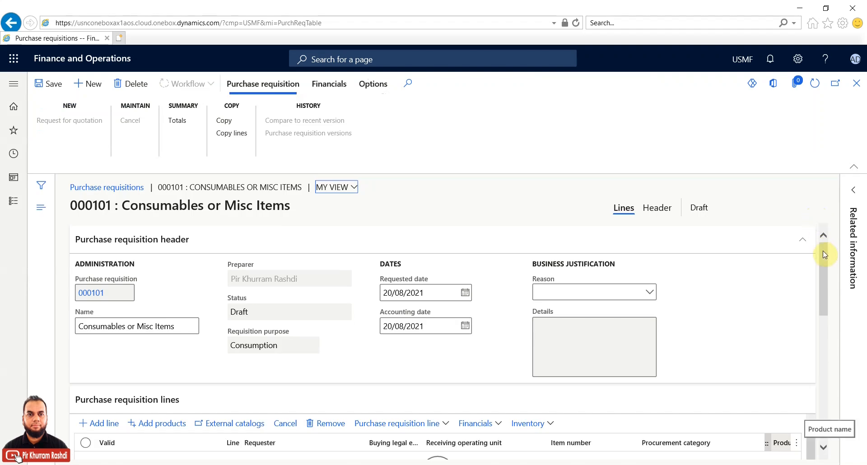
{"action": "left_click_drag", "start_coordinate": [822, 254], "coordinate": [823, 255]}
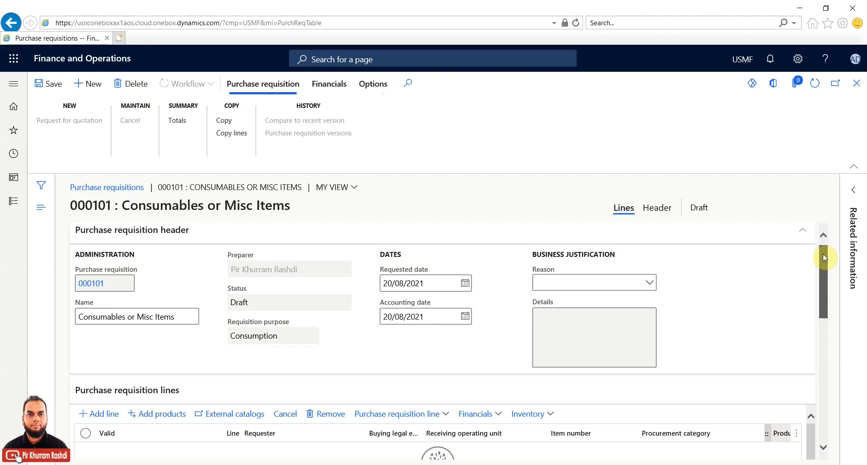
{"action": "mouse_move", "coordinate": [822, 254]}
{"action": "left_mouse_down"}
{"action": "mouse_move", "coordinate": [819, 287]}
{"action": "mouse_move", "coordinate": [819, 251]}
{"action": "left_mouse_up"}
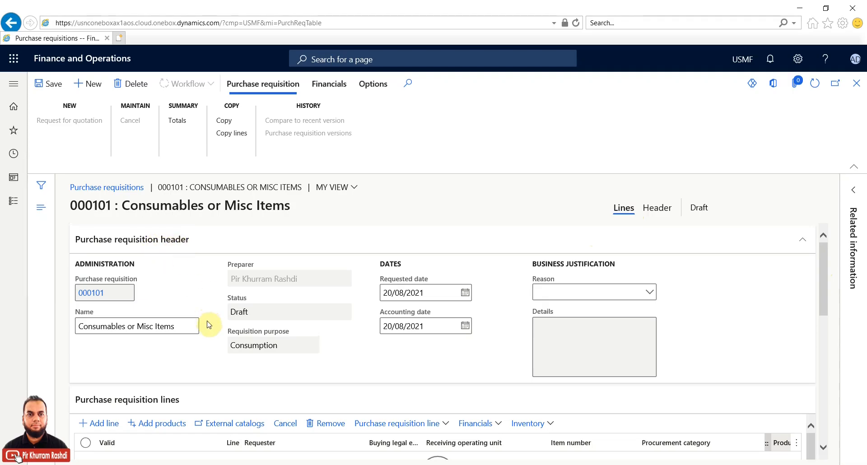
{"action": "scroll", "coordinate": [209, 351], "scroll_direction": "down", "scroll_amount": 2}
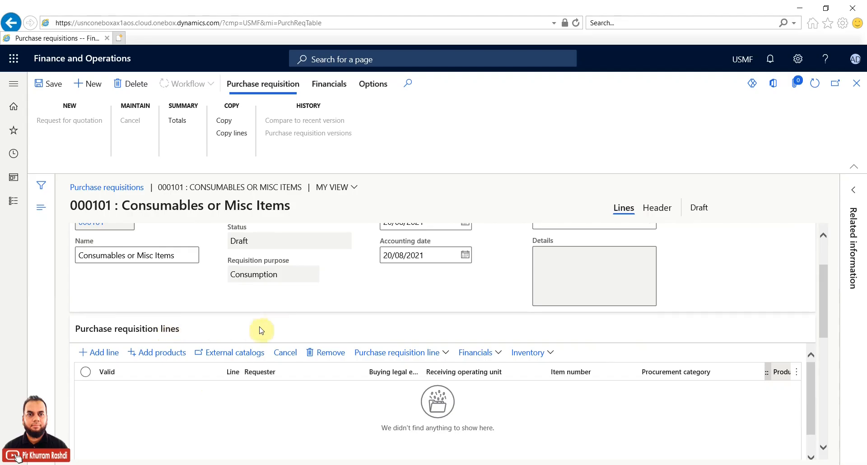
{"action": "scroll", "coordinate": [301, 316], "scroll_direction": "up", "scroll_amount": 2}
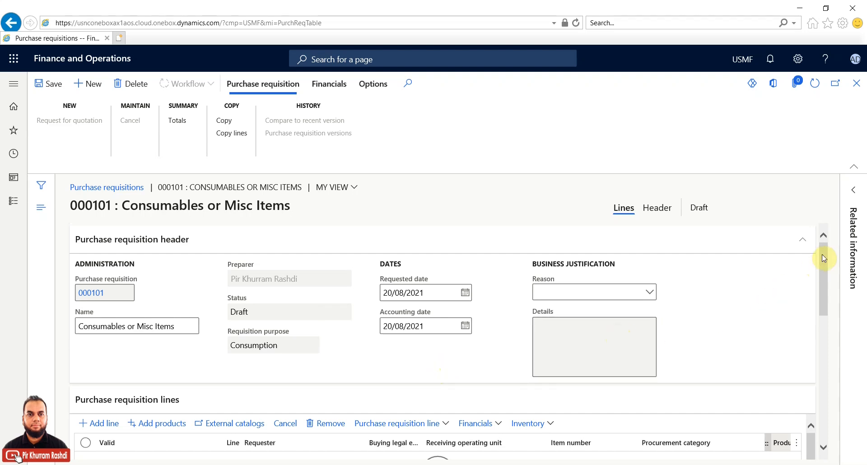
{"action": "mouse_move", "coordinate": [822, 258]}
{"action": "left_mouse_down"}
{"action": "mouse_move", "coordinate": [822, 300]}
{"action": "mouse_move", "coordinate": [824, 253]}
{"action": "left_mouse_up"}
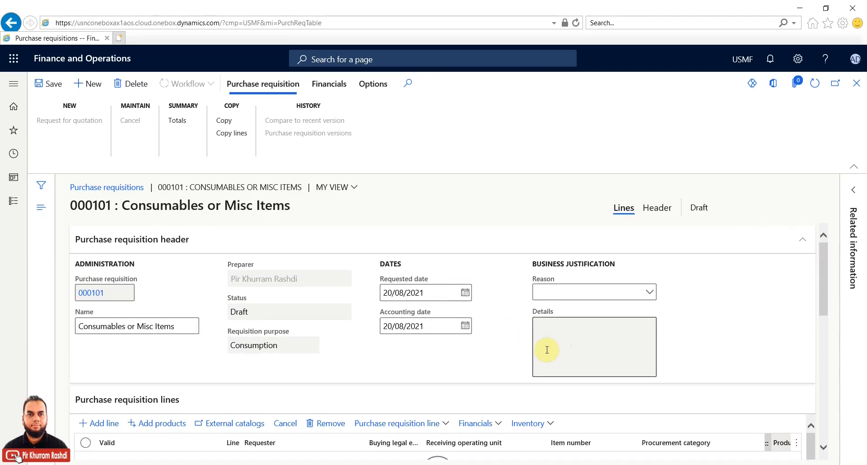
{"action": "left_click_drag", "start_coordinate": [822, 275], "coordinate": [825, 307]}
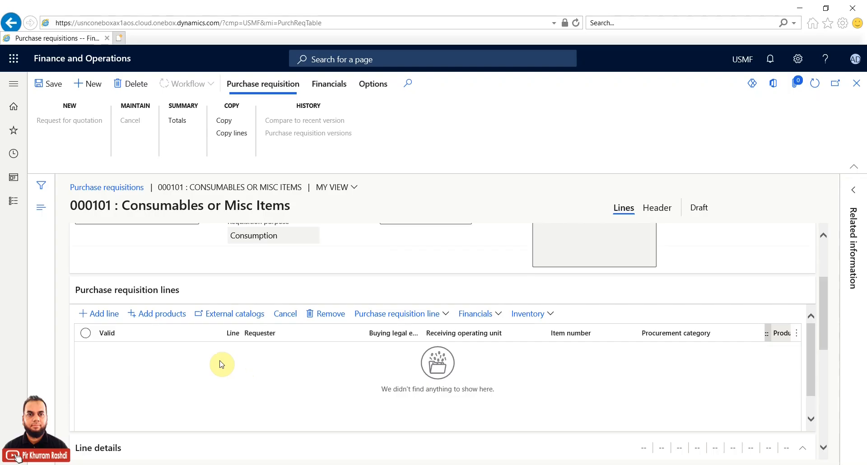
{"action": "left_click_drag", "start_coordinate": [822, 334], "coordinate": [822, 304]}
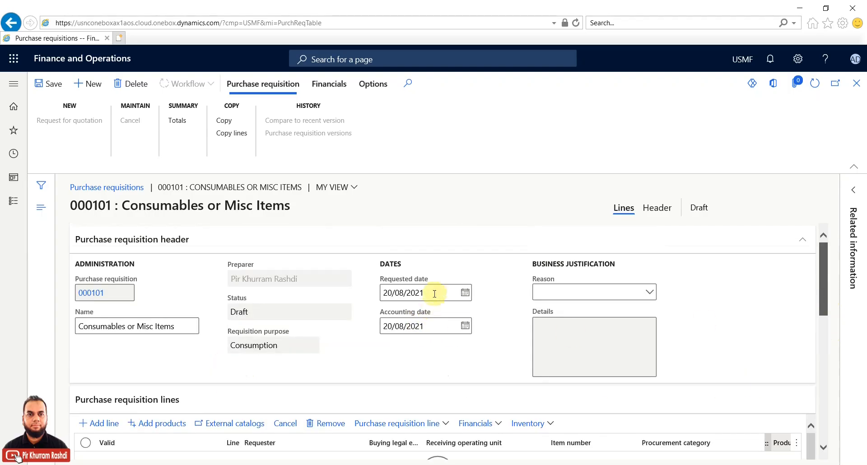
{"action": "left_click", "coordinate": [431, 324]}
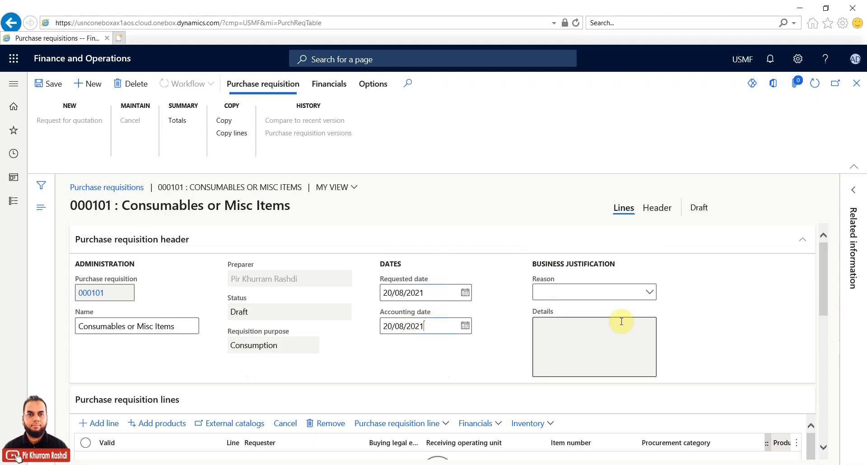
{"action": "left_click", "coordinate": [650, 294]}
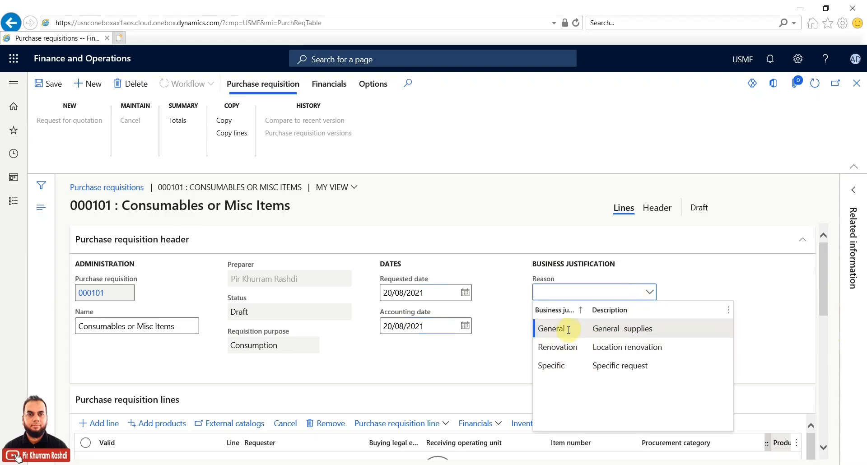
{"action": "right_click", "coordinate": [552, 284]}
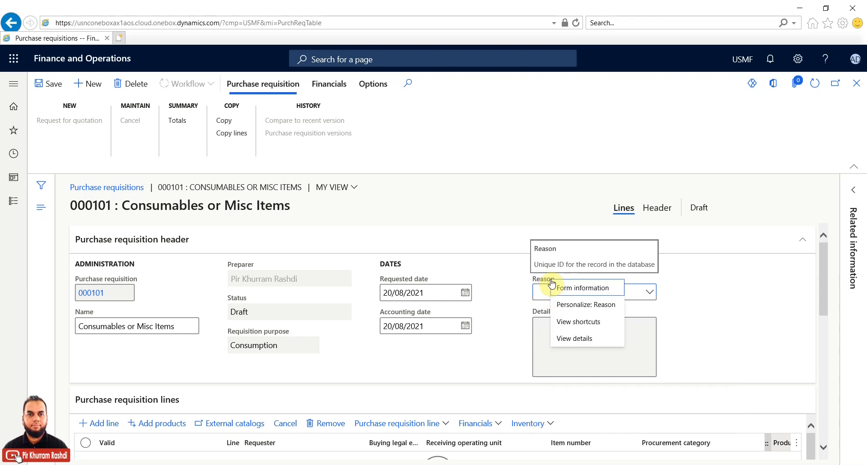
{"action": "left_click", "coordinate": [562, 339]}
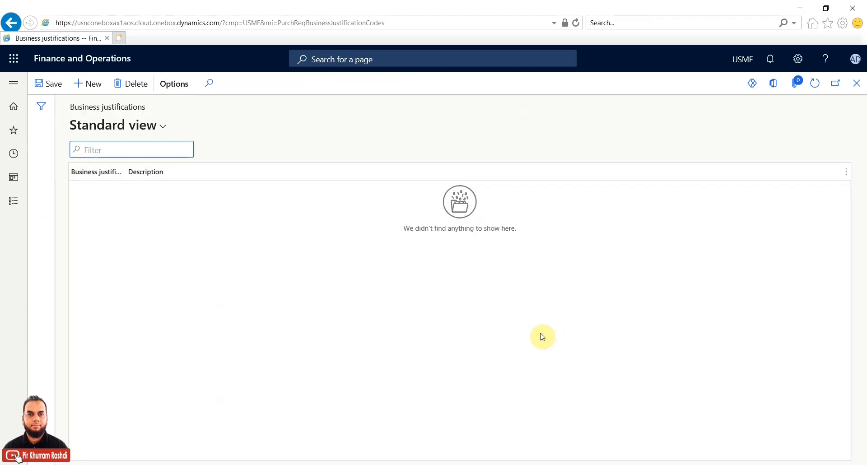
{"action": "left_click", "coordinate": [860, 86]}
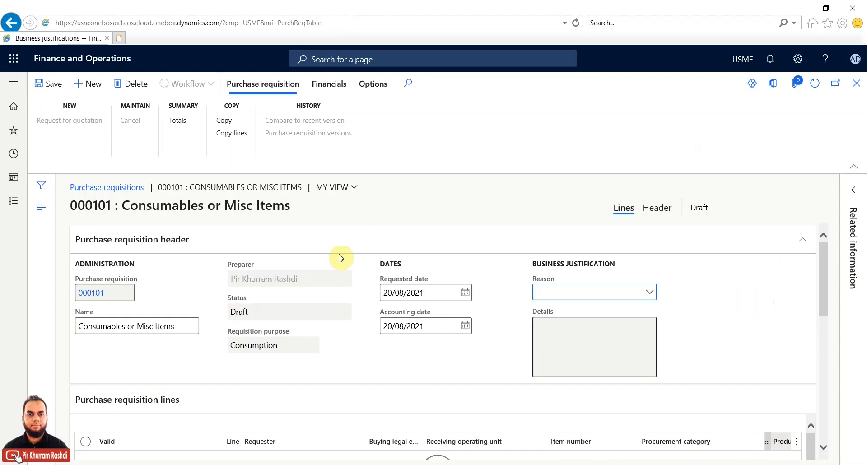
Step: Set reason General supplies with details 'The items needed for consumption or other purposes.'
{"action": "left_click", "coordinate": [648, 294]}
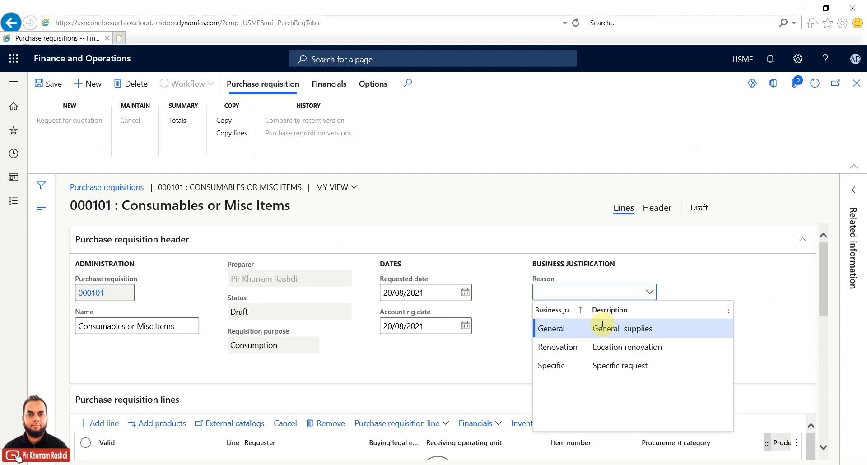
{"action": "left_click", "coordinate": [578, 331]}
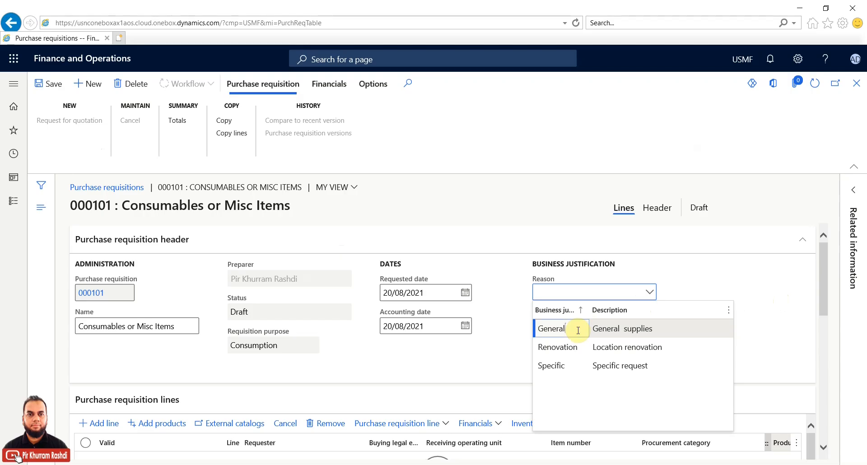
{"action": "left_click", "coordinate": [578, 330]}
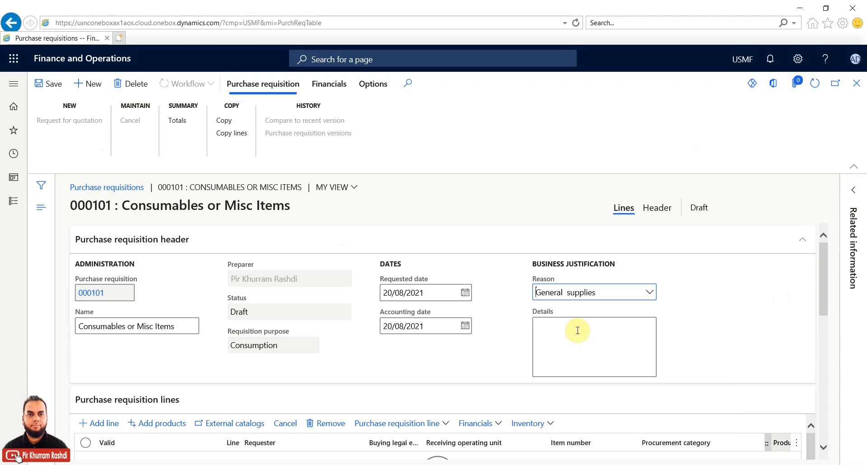
{"action": "left_click", "coordinate": [575, 338]}
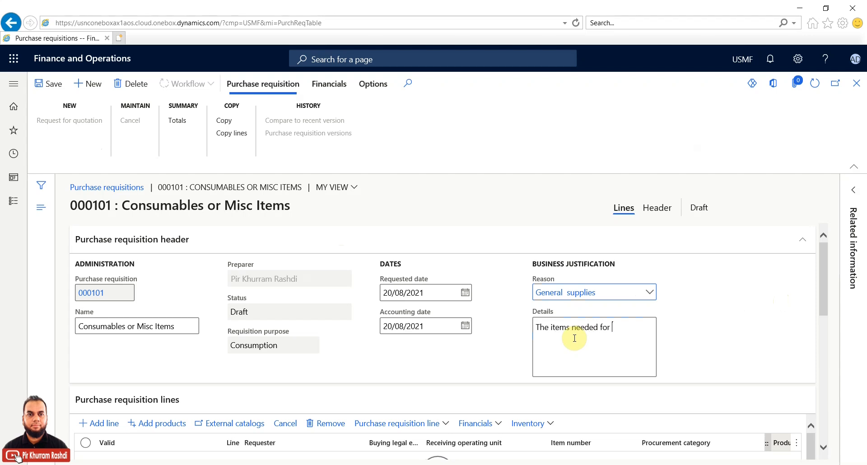
{"action": "type", "text": "The items needed for consumption or other purposes."}
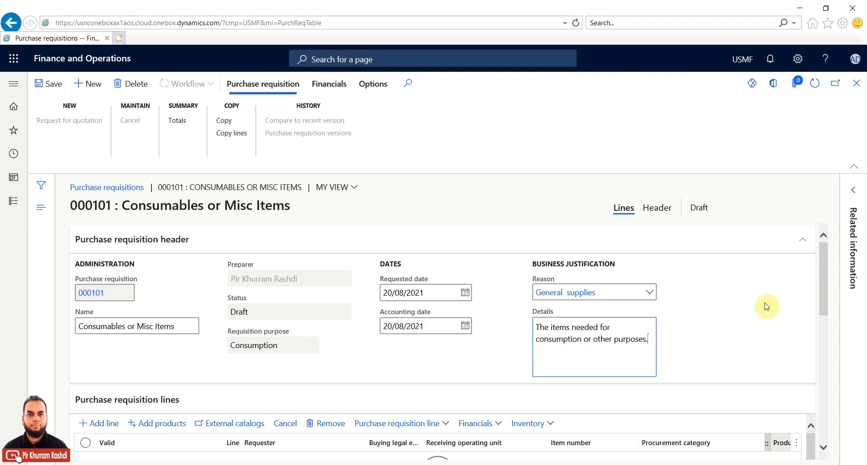
{"action": "left_click_drag", "start_coordinate": [822, 257], "coordinate": [824, 293]}
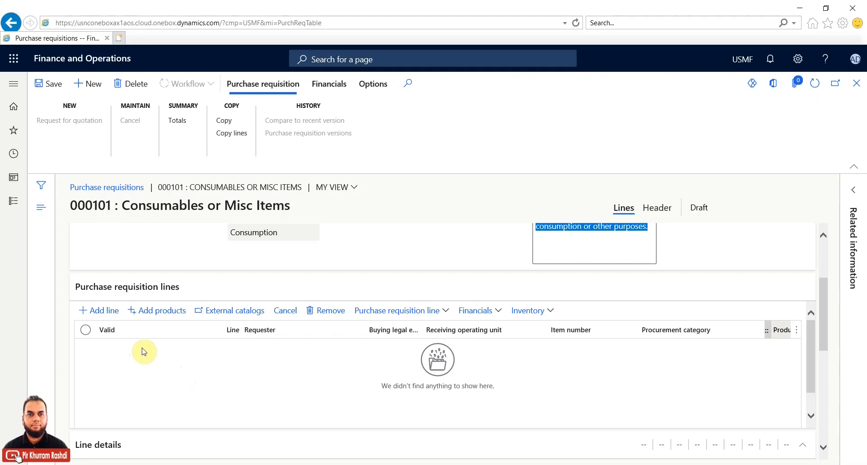
Step: Open Add products and browse the ADVERTISING, COMMISSIONS AND REBATES and INTERCOMPANY RESOURCES categories
{"action": "left_click", "coordinate": [151, 314]}
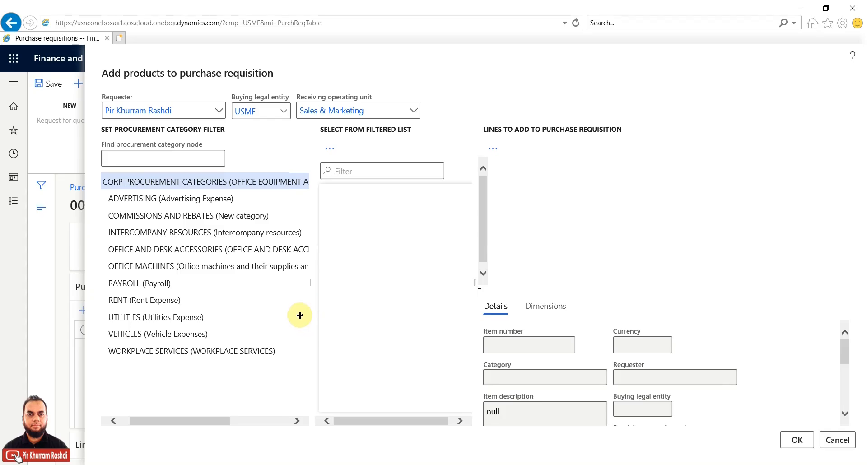
{"action": "left_click", "coordinate": [175, 200]}
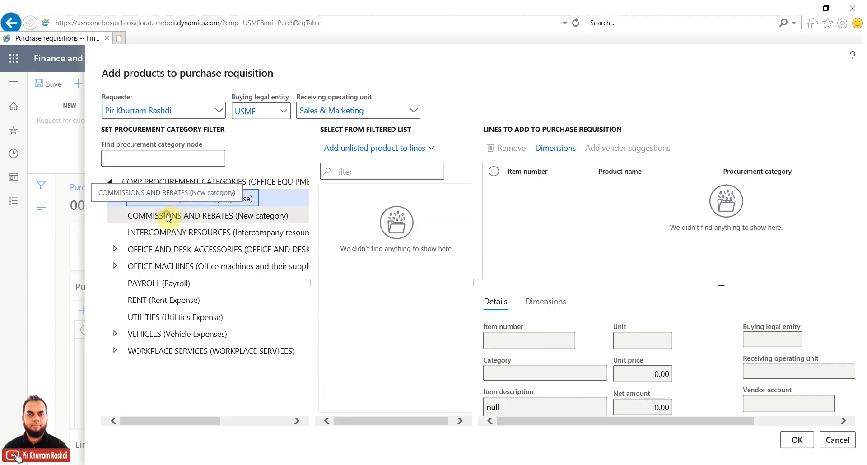
{"action": "left_click", "coordinate": [167, 215]}
{"action": "left_click", "coordinate": [165, 233]}
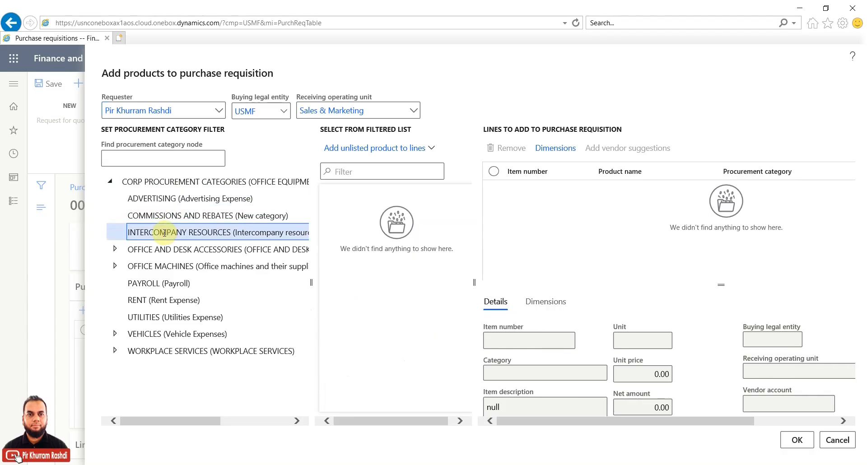
{"action": "left_click", "coordinate": [156, 198]}
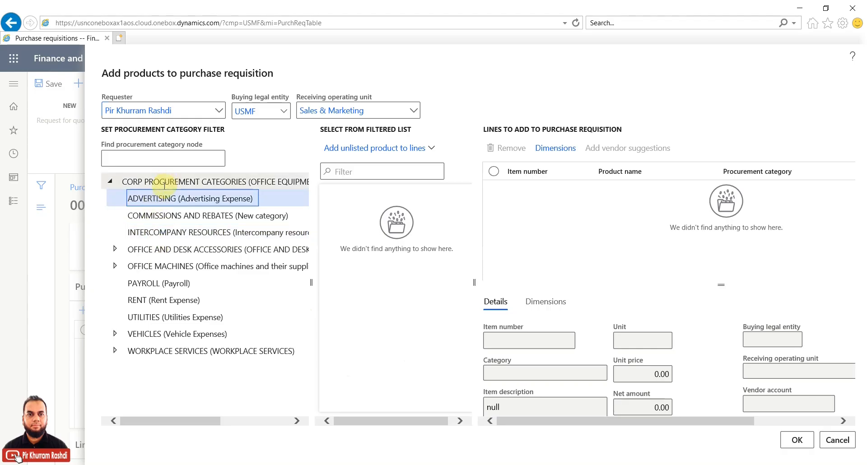
{"action": "left_click", "coordinate": [167, 181]}
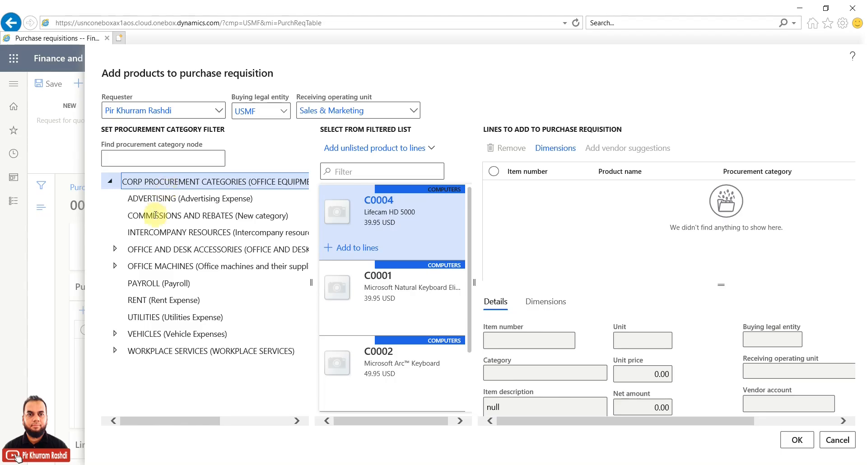
Step: Expand OFFICE MACHINES and show the Computers category products C0001–C0004
{"action": "left_click", "coordinate": [138, 249]}
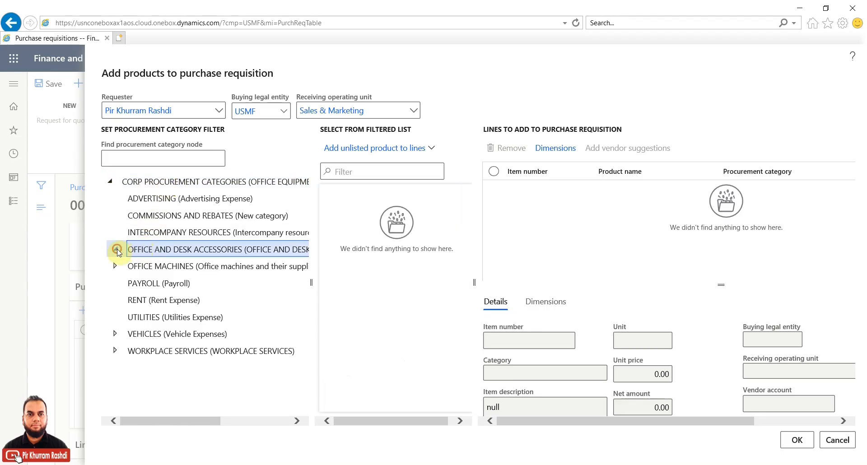
{"action": "left_click", "coordinate": [117, 249]}
{"action": "left_click", "coordinate": [136, 266]}
{"action": "left_click", "coordinate": [148, 283]}
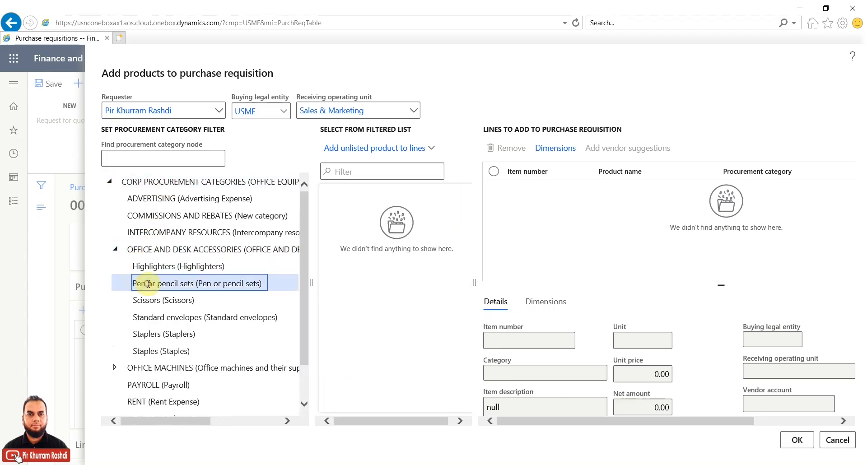
{"action": "left_click", "coordinate": [116, 248]}
{"action": "left_click", "coordinate": [115, 266]}
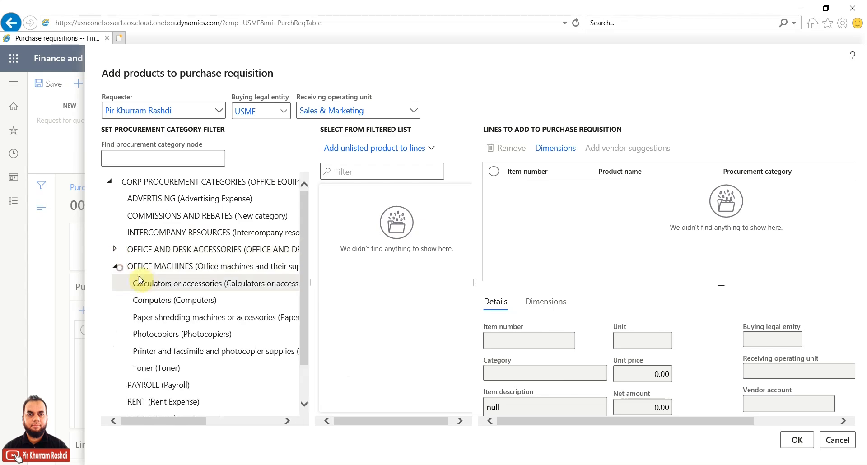
{"action": "left_click", "coordinate": [145, 283]}
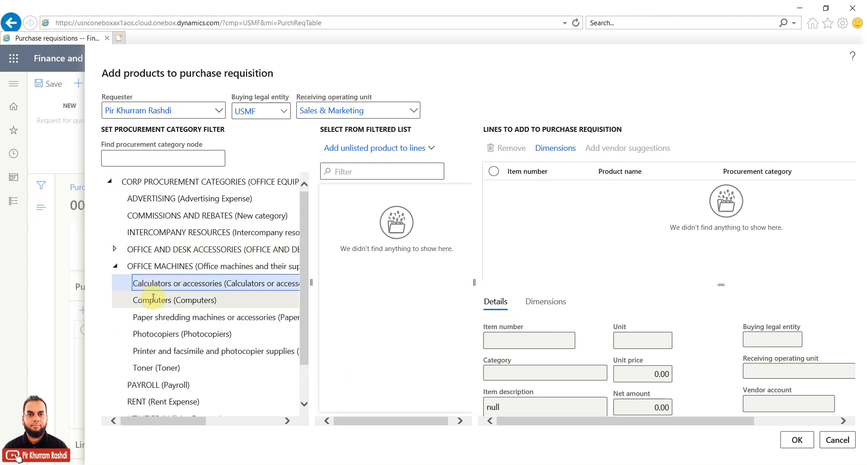
{"action": "left_click", "coordinate": [153, 299]}
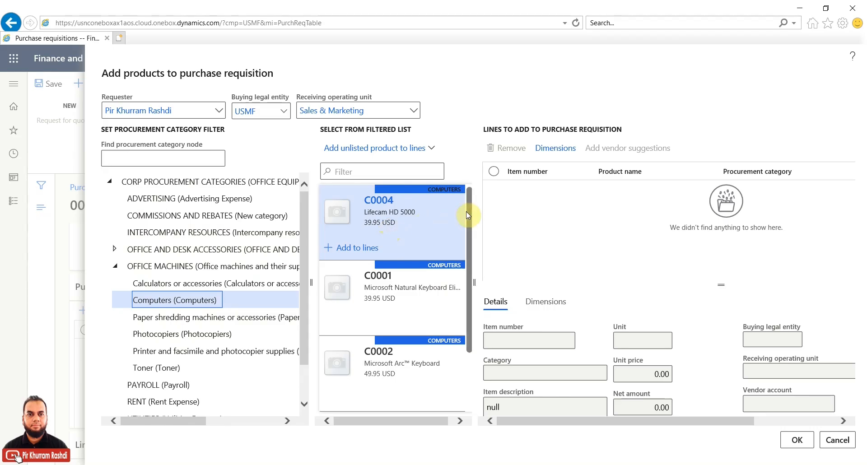
{"action": "scroll", "coordinate": [467, 215], "scroll_direction": "down", "scroll_amount": 1}
{"action": "scroll", "coordinate": [469, 222], "scroll_direction": "down", "scroll_amount": 3}
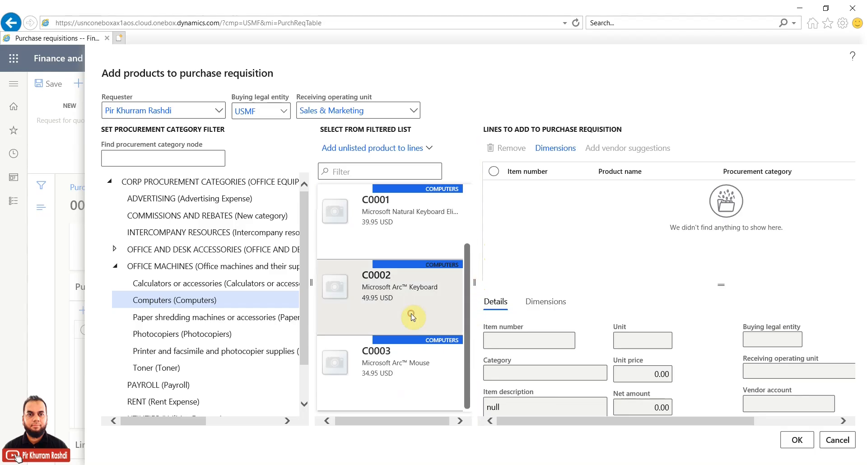
Step: Add C0002 Microsoft Arc Keyboard and C0003 Microsoft Arc Mouse to the Lines to add list
{"action": "left_click", "coordinate": [396, 318]}
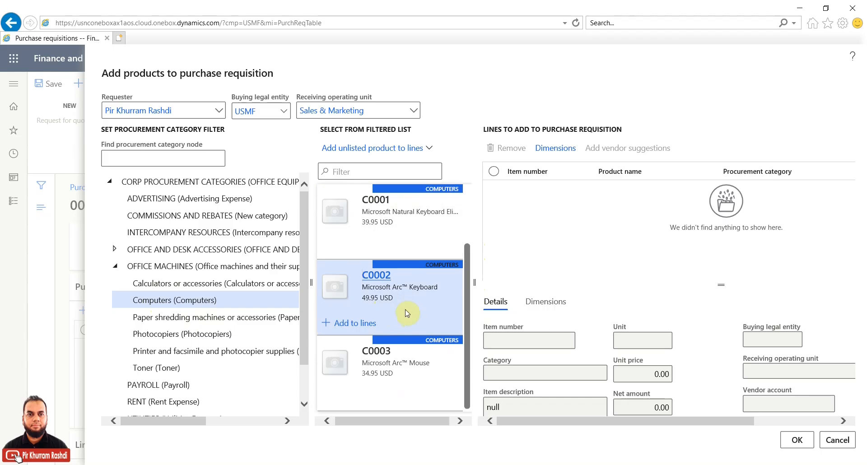
{"action": "left_click", "coordinate": [366, 324]}
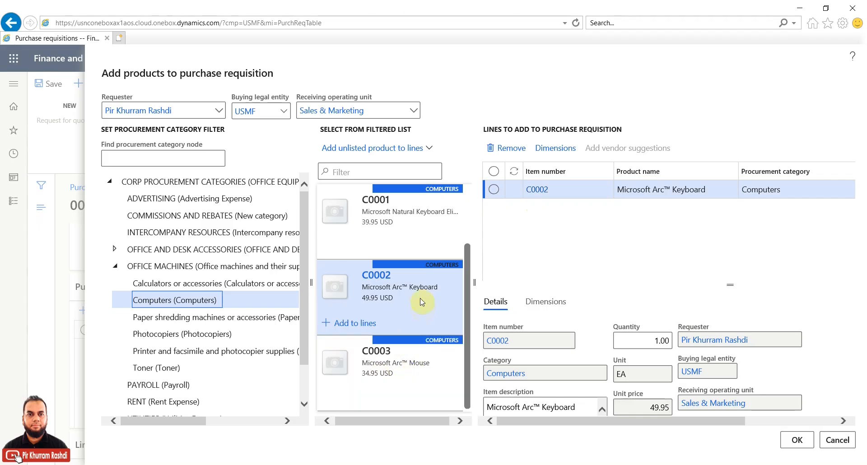
{"action": "left_click", "coordinate": [373, 363]}
{"action": "left_click", "coordinate": [347, 398]}
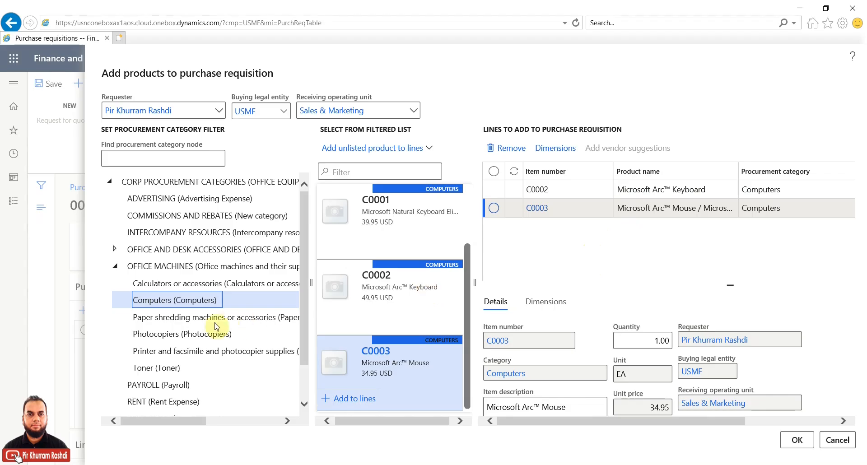
Step: Browse the Paper shredding machines, Photocopiers, printer supplies and Toner categories
{"action": "left_click", "coordinate": [189, 318]}
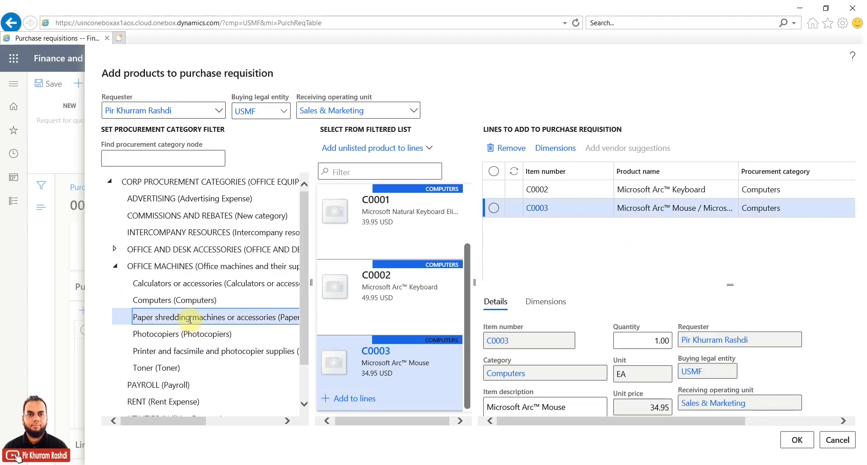
{"action": "left_click", "coordinate": [186, 334]}
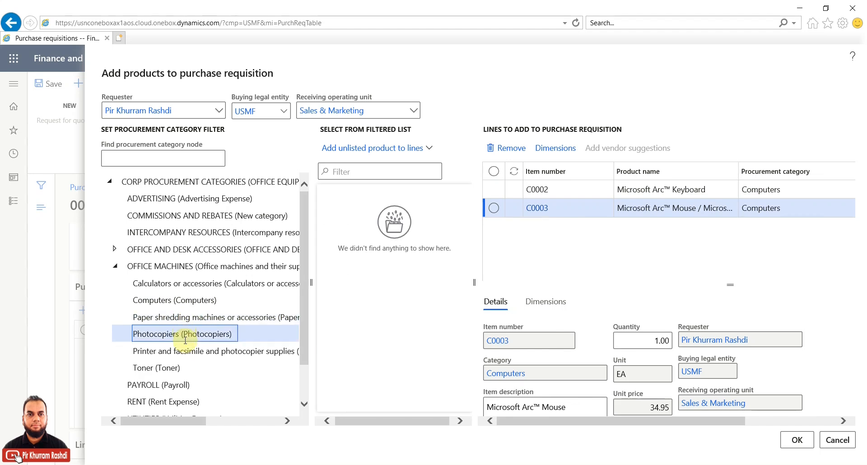
{"action": "left_click", "coordinate": [184, 351]}
{"action": "scroll", "coordinate": [185, 351], "scroll_direction": "down", "scroll_amount": 1}
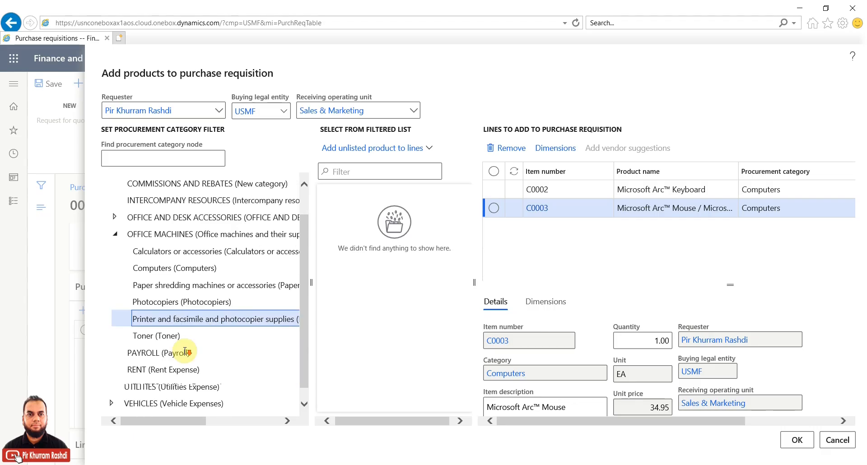
{"action": "left_click", "coordinate": [164, 323]}
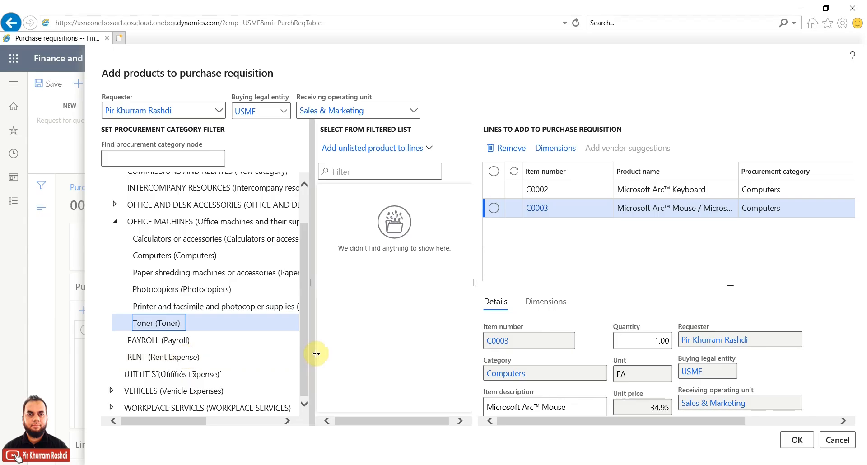
Step: Enlarge the Lines to add panel to review both queued lines at 1.00 EA
{"action": "left_click_drag", "start_coordinate": [303, 351], "coordinate": [302, 320]}
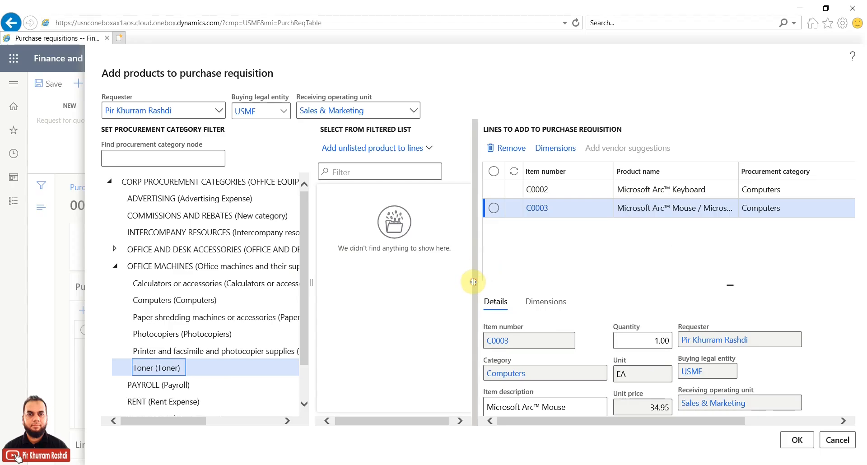
{"action": "left_click_drag", "start_coordinate": [473, 281], "coordinate": [422, 272]}
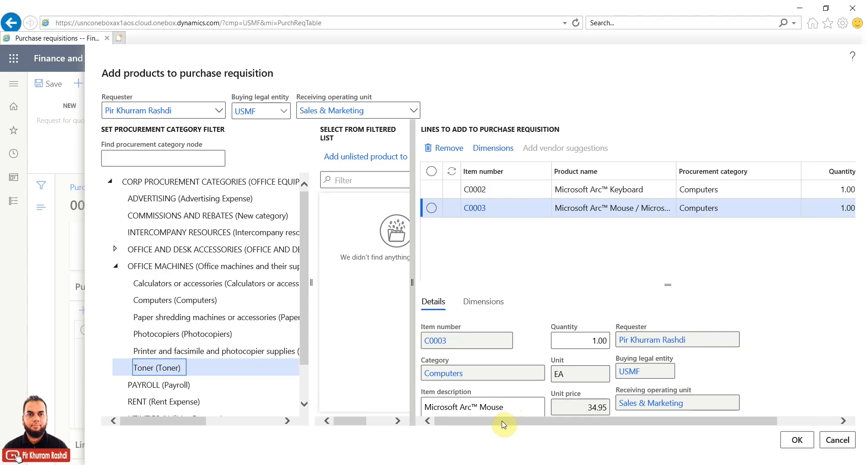
{"action": "left_click_drag", "start_coordinate": [563, 423], "coordinate": [780, 206]}
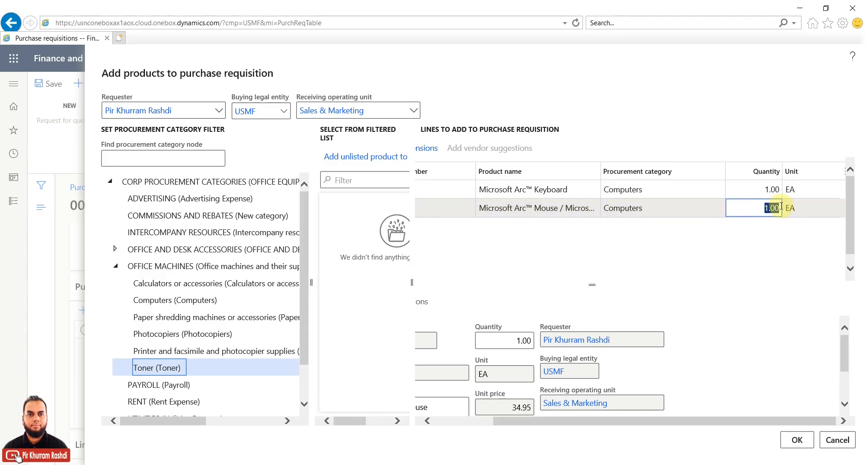
Step: Set the C0003 mouse quantity to 5 and C0002 keyboard to 3, then add both lines
{"action": "type", "text": "5"}
{"action": "left_click", "coordinate": [750, 190]}
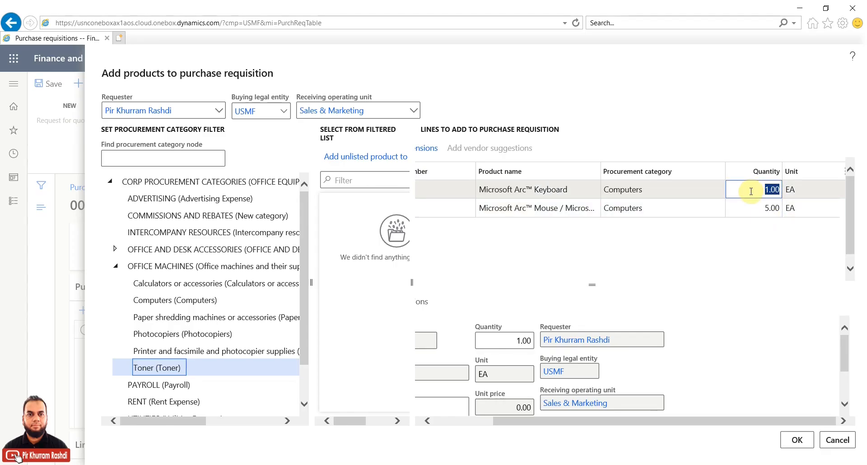
{"action": "type", "text": "3"}
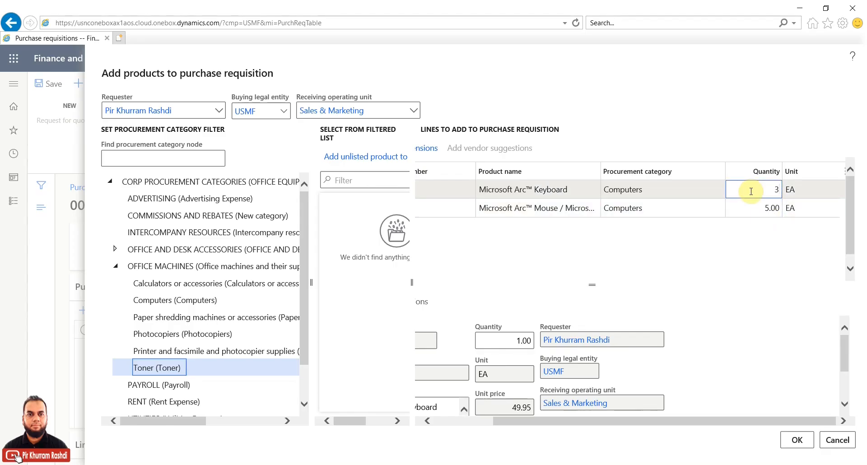
{"action": "left_click", "coordinate": [739, 208]}
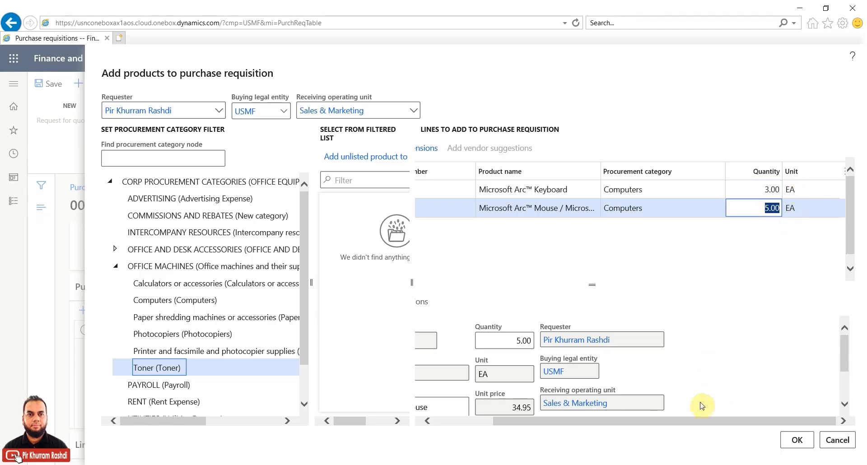
{"action": "left_click_drag", "start_coordinate": [693, 421], "coordinate": [594, 421]}
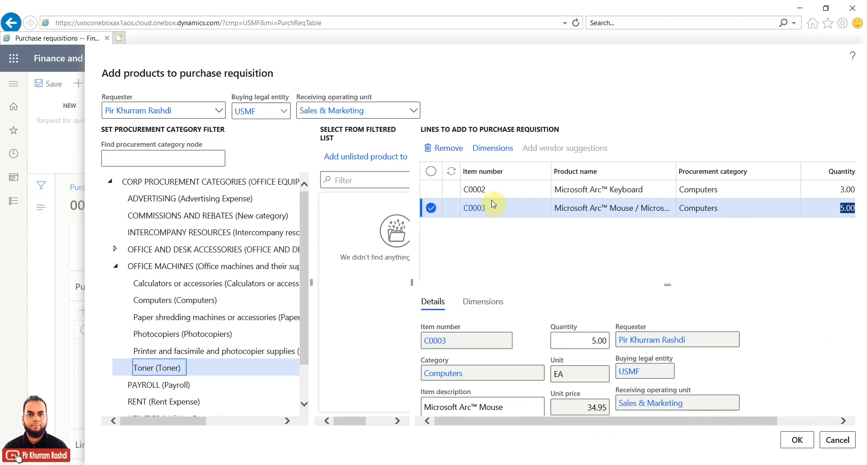
{"action": "left_click", "coordinate": [431, 171]}
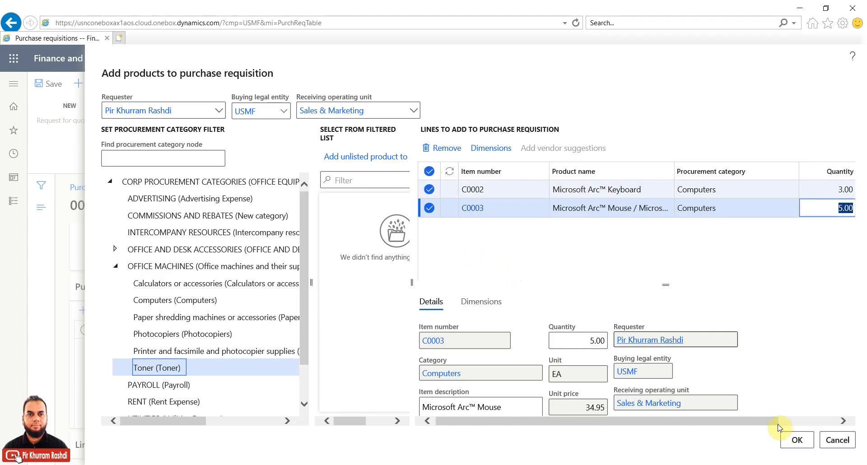
{"action": "left_click", "coordinate": [797, 443]}
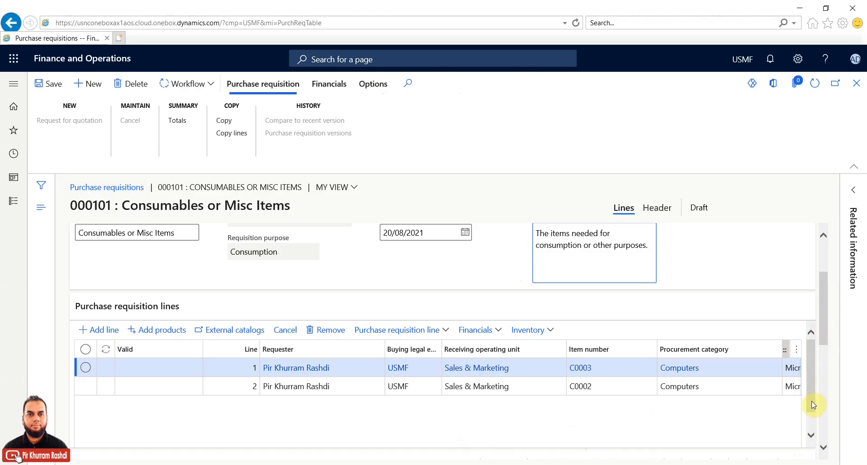
Step: Scroll the requisition lines to check net amounts 174.75 and 149.85 and vendor US-111
{"action": "scroll", "coordinate": [811, 401], "scroll_direction": "down", "scroll_amount": 1}
{"action": "left_click_drag", "start_coordinate": [409, 440], "coordinate": [630, 446]}
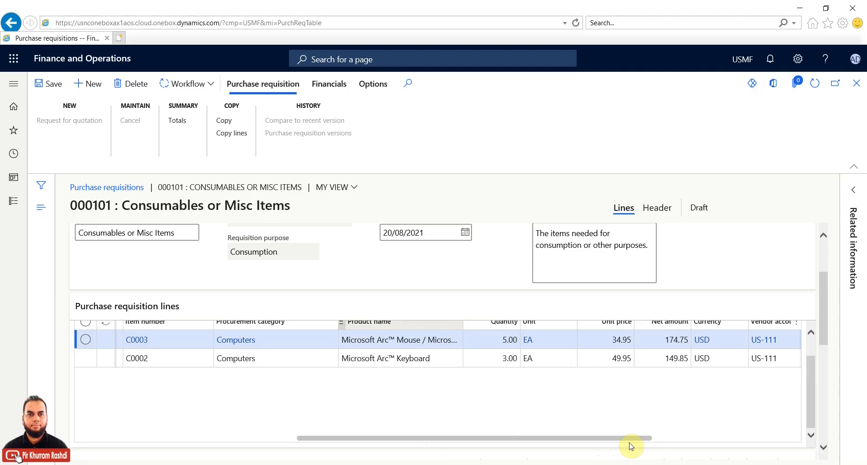
{"action": "left_click_drag", "start_coordinate": [630, 446], "coordinate": [654, 445]}
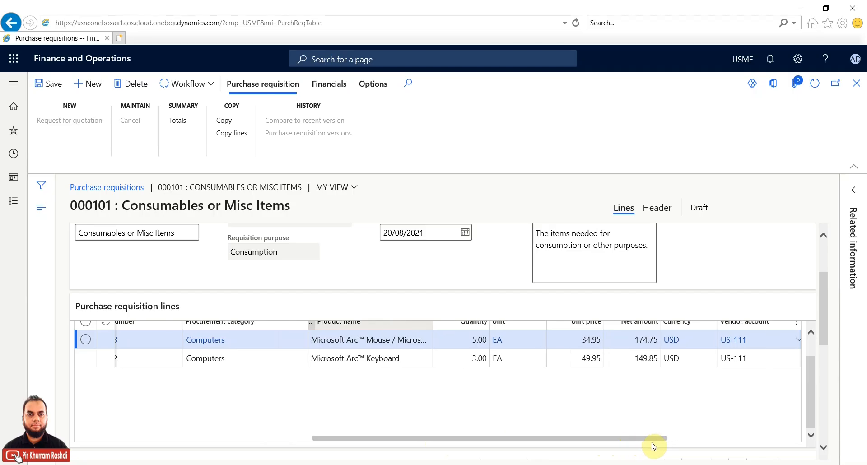
{"action": "left_click_drag", "start_coordinate": [814, 387], "coordinate": [816, 374]}
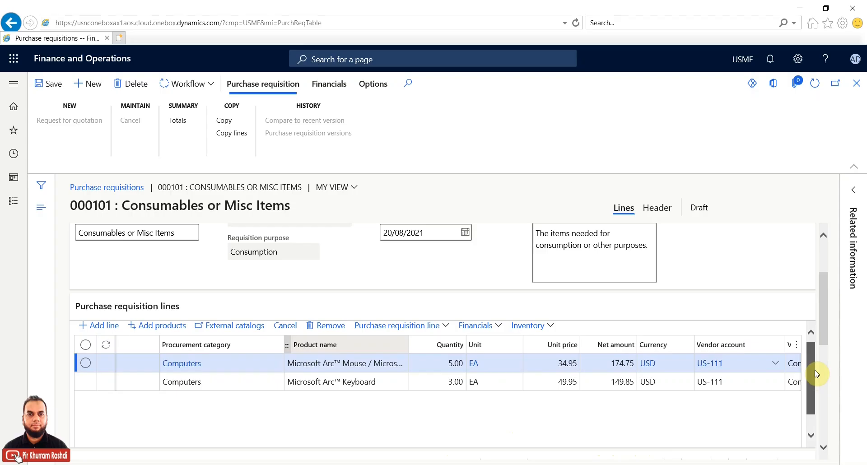
{"action": "left_click_drag", "start_coordinate": [816, 373], "coordinate": [812, 384]}
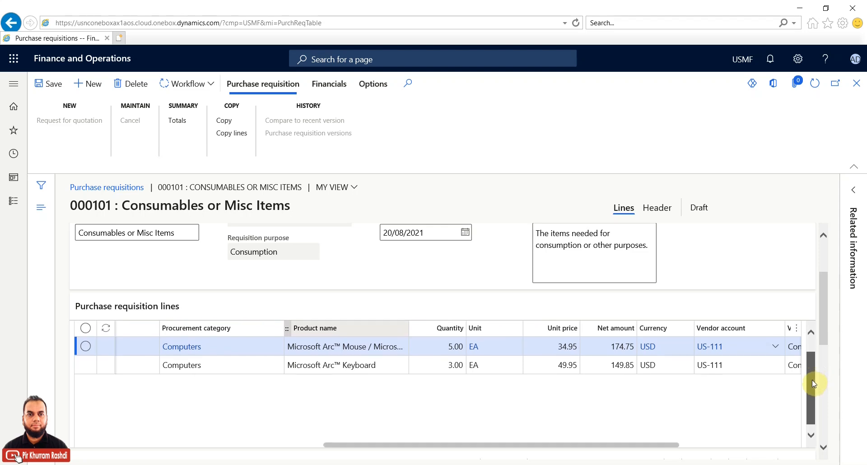
{"action": "left_click_drag", "start_coordinate": [648, 446], "coordinate": [276, 450]}
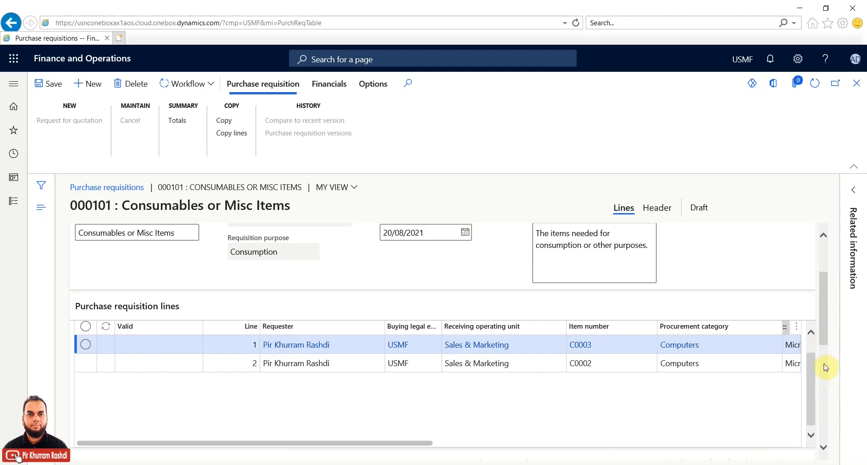
{"action": "mouse_move", "coordinate": [823, 299]}
{"action": "left_mouse_down"}
{"action": "mouse_move", "coordinate": [821, 400]}
{"action": "mouse_move", "coordinate": [822, 294]}
{"action": "left_mouse_up"}
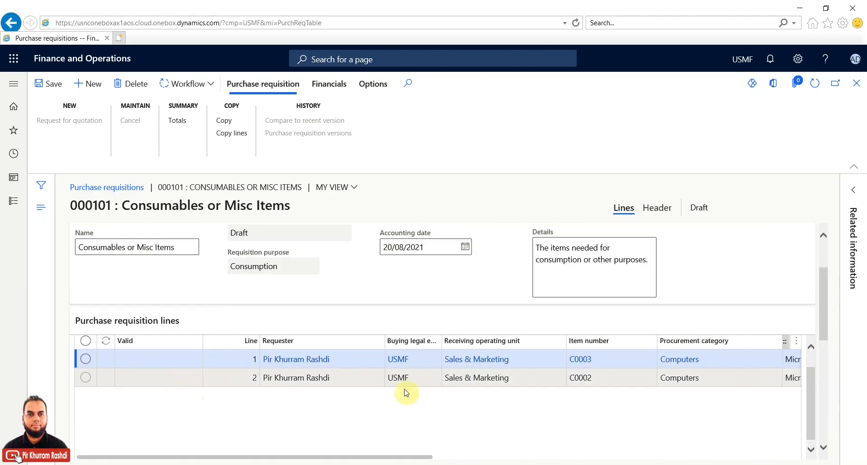
Step: Review the keyboard line's item details: vendor Contoso office supply, status Approved, no RFQ requirement
{"action": "left_click_drag", "start_coordinate": [824, 307], "coordinate": [824, 376]}
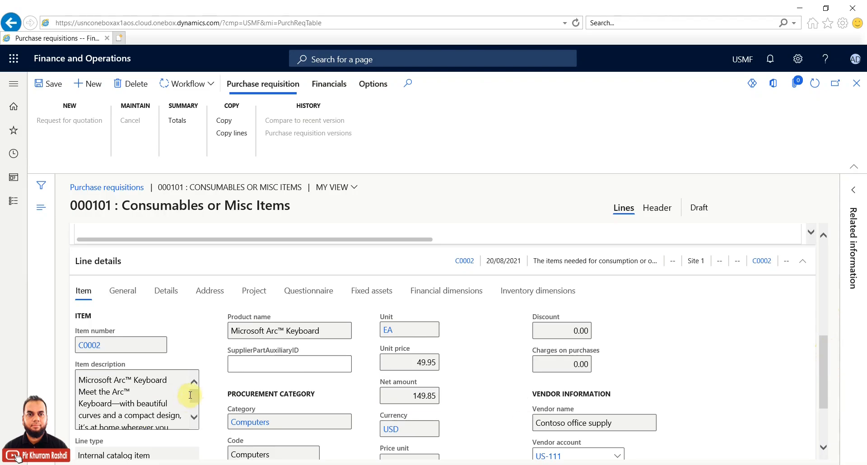
{"action": "left_click_drag", "start_coordinate": [192, 395], "coordinate": [193, 404]}
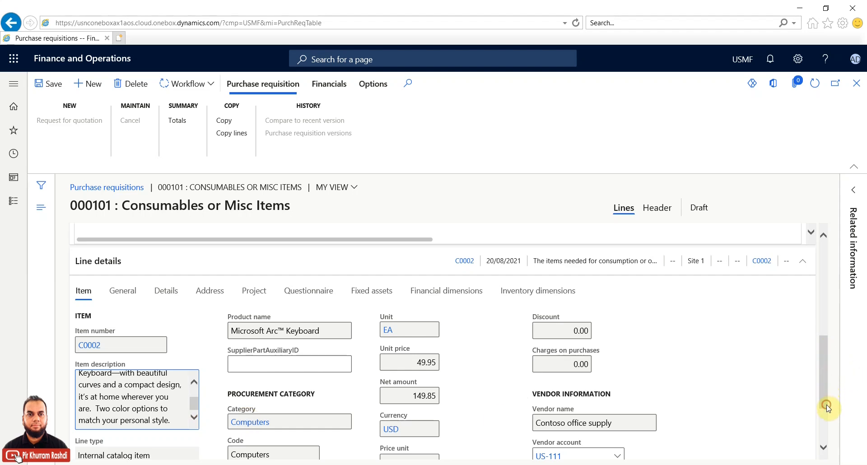
{"action": "scroll", "coordinate": [828, 407], "scroll_direction": "down", "scroll_amount": 3}
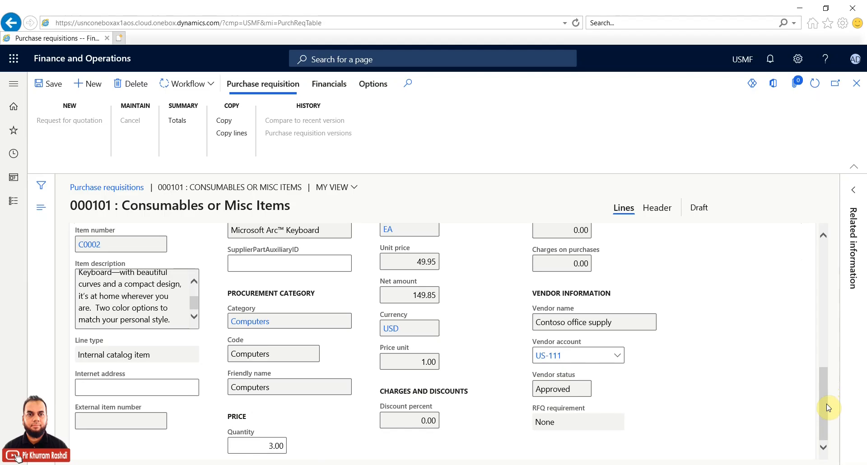
{"action": "left_click_drag", "start_coordinate": [825, 403], "coordinate": [824, 395]}
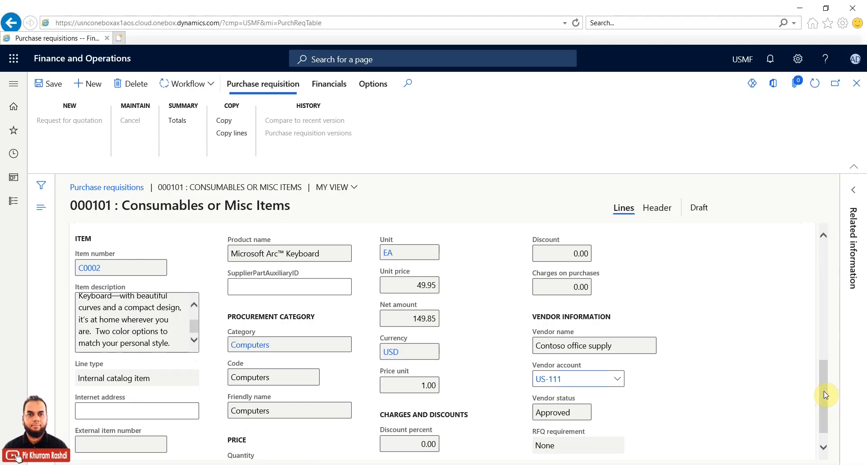
{"action": "left_click_drag", "start_coordinate": [823, 391], "coordinate": [829, 317]}
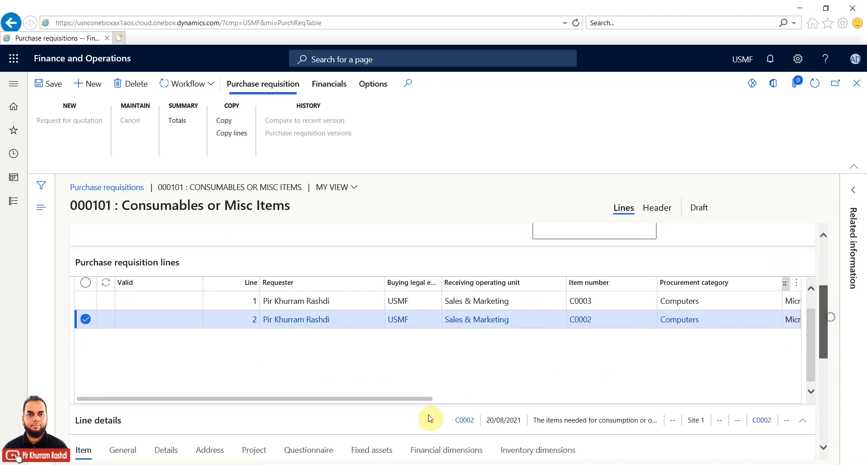
Step: Return to the top of requisition 000101 and show its Workflow actions
{"action": "left_click", "coordinate": [630, 400]}
{"action": "left_click_drag", "start_coordinate": [503, 403], "coordinate": [128, 404]}
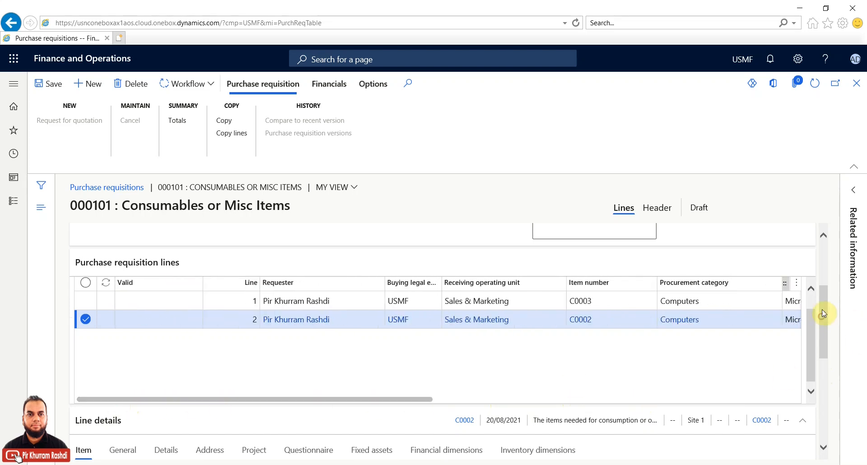
{"action": "scroll", "coordinate": [826, 260], "scroll_direction": "up", "scroll_amount": 3}
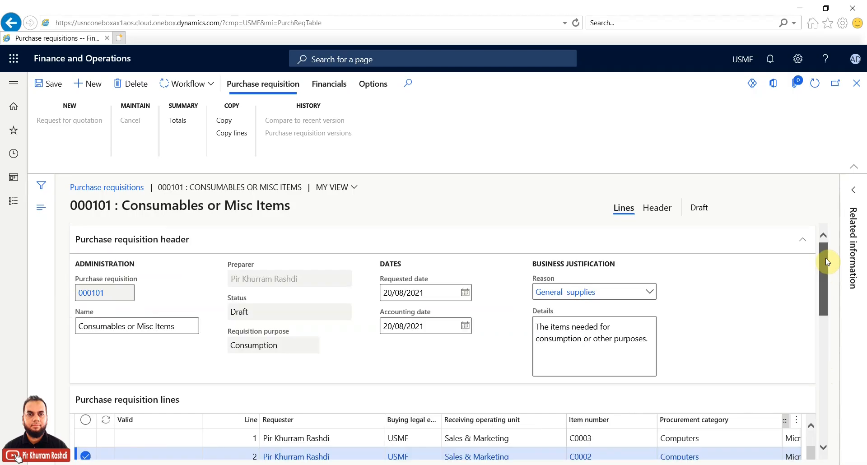
{"action": "left_click", "coordinate": [211, 86]}
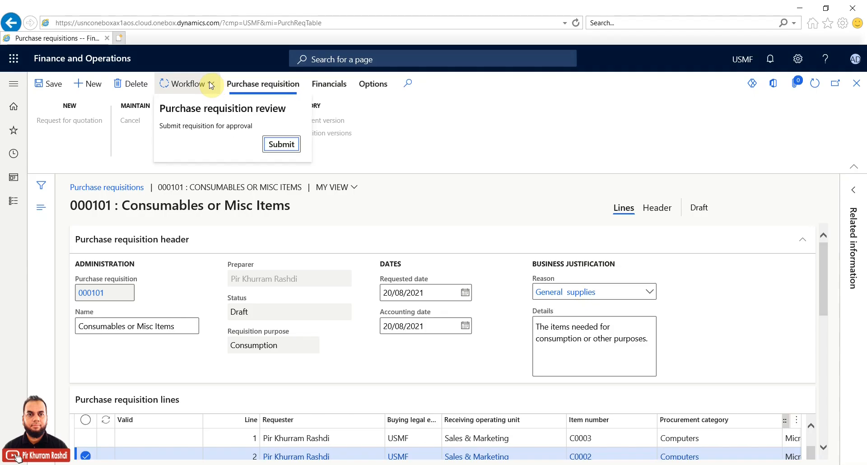
Step: Submit requisition 000101 with comment 'Items are needed as safe stock. Please approve.'
{"action": "left_click", "coordinate": [273, 146]}
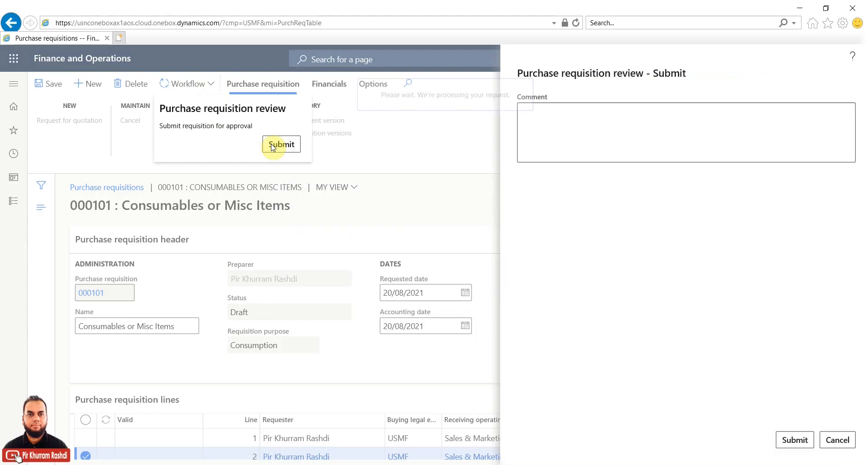
{"action": "left_click", "coordinate": [532, 120]}
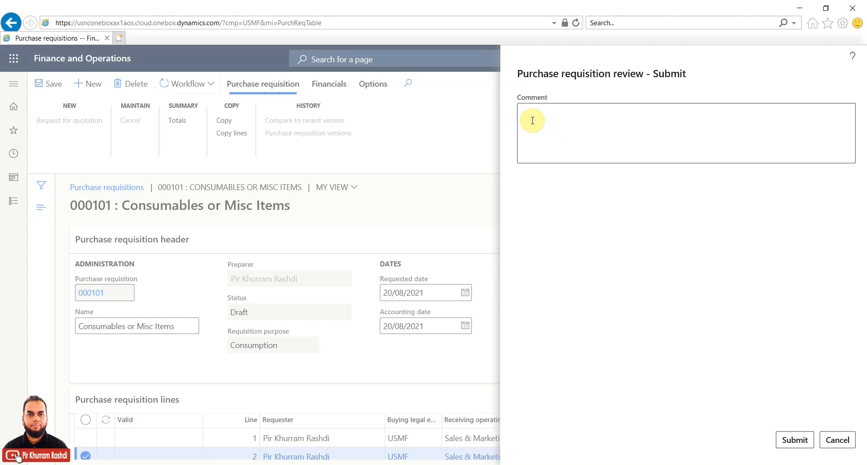
{"action": "left_click", "coordinate": [531, 139]}
{"action": "type", "text": "Items are needed as"}
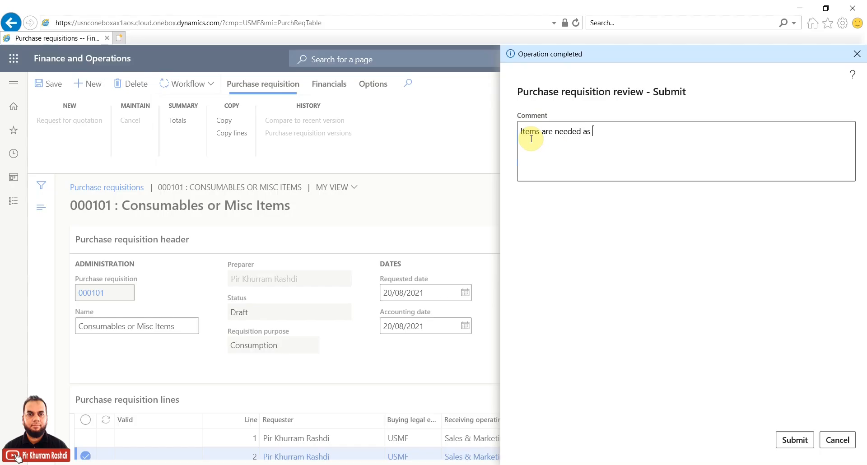
{"action": "type", "text": " safe stock."}
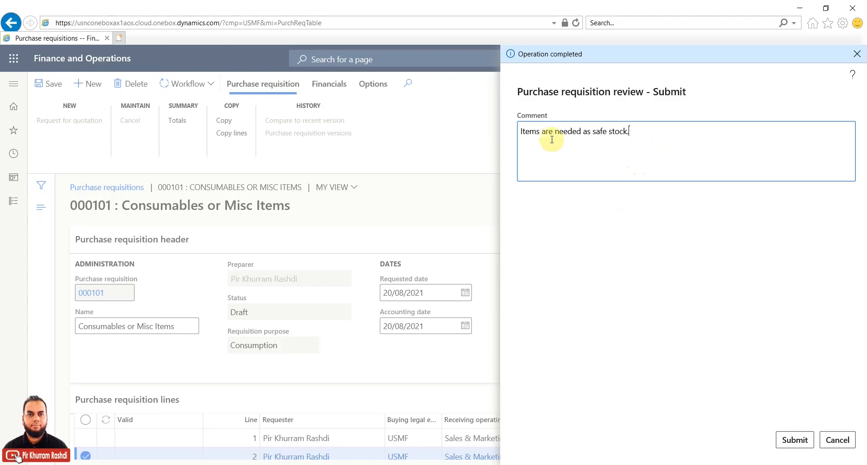
{"action": "left_click", "coordinate": [635, 132]}
{"action": "type", "text": "Please approve."}
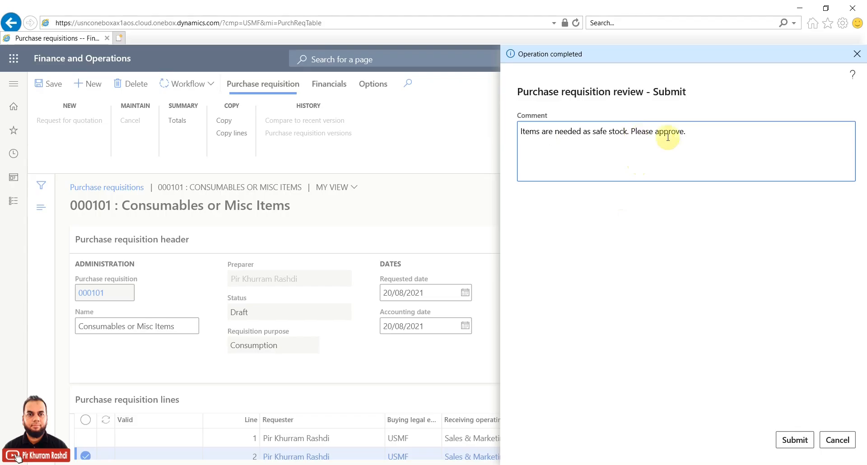
{"action": "left_click", "coordinate": [793, 442]}
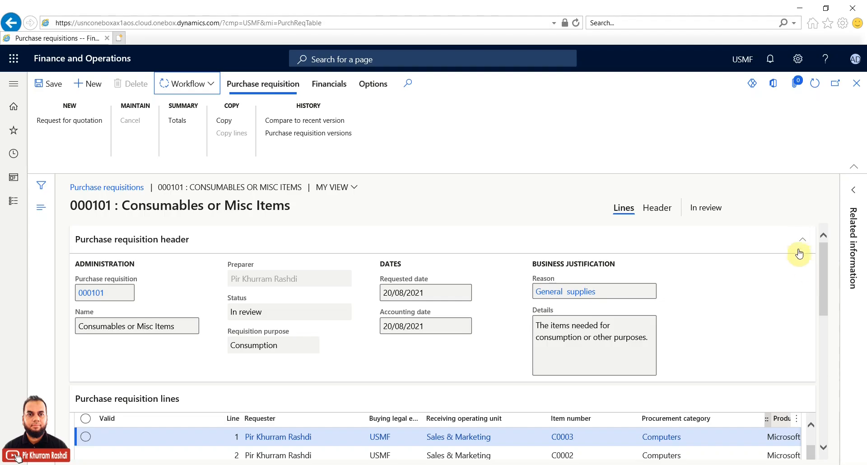
Step: Refresh requisition 000101, confirm its workflow status is In review, then bring up the navigation menu
{"action": "left_click", "coordinate": [209, 86]}
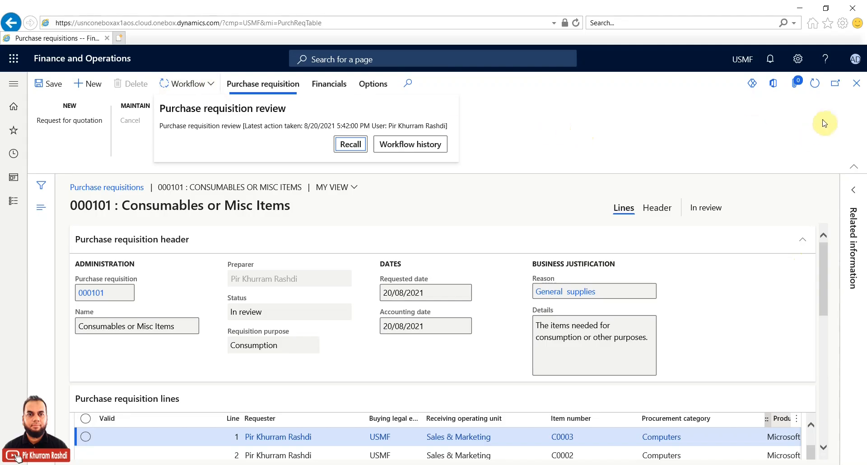
{"action": "left_click", "coordinate": [817, 86]}
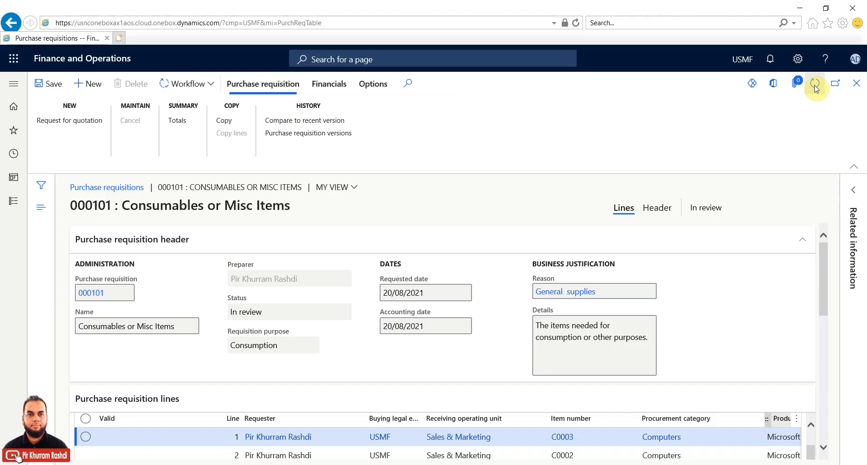
{"action": "left_click", "coordinate": [815, 86]}
{"action": "left_click", "coordinate": [212, 84]}
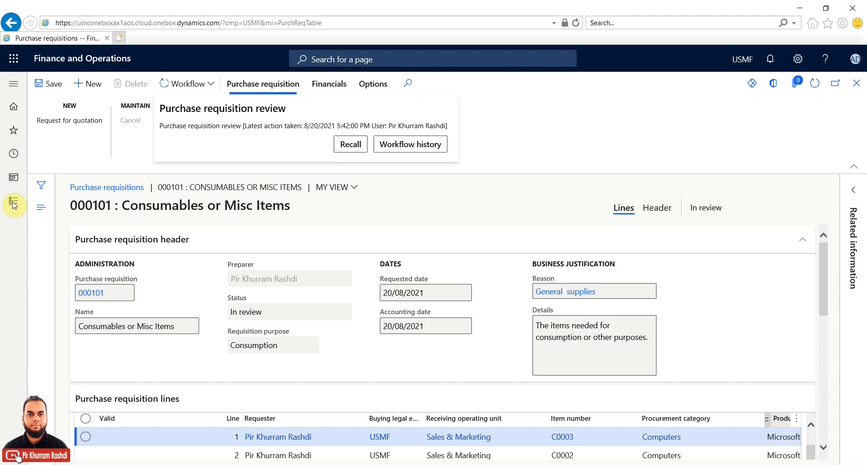
{"action": "left_click", "coordinate": [14, 204]}
{"action": "left_click", "coordinate": [13, 204]}
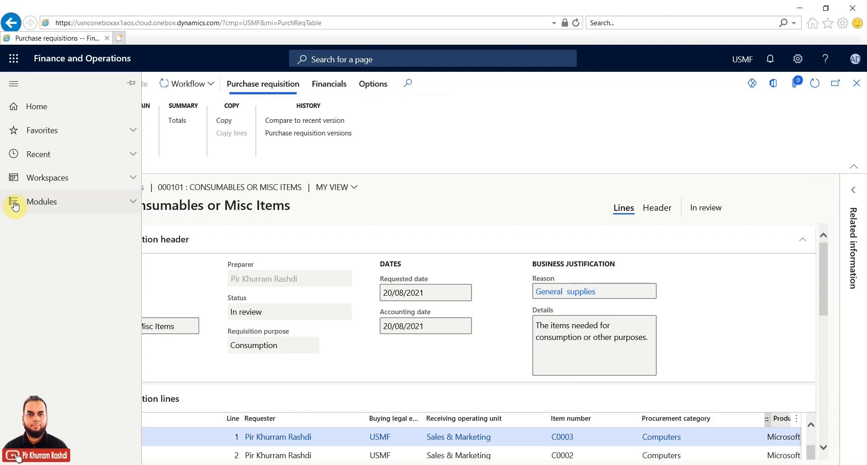
Step: Go to Procurement and sourcing > Setup > Procurement and sourcing workflows from Modules
{"action": "left_click", "coordinate": [133, 201]}
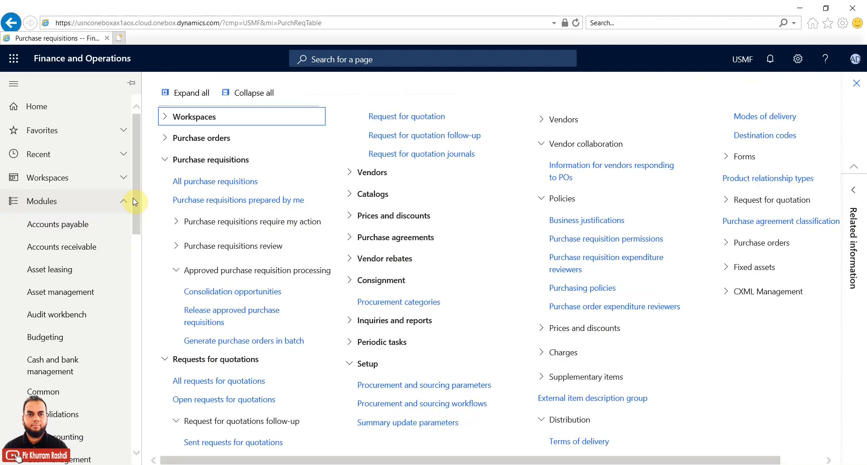
{"action": "scroll", "coordinate": [120, 290], "scroll_direction": "down", "scroll_amount": 5}
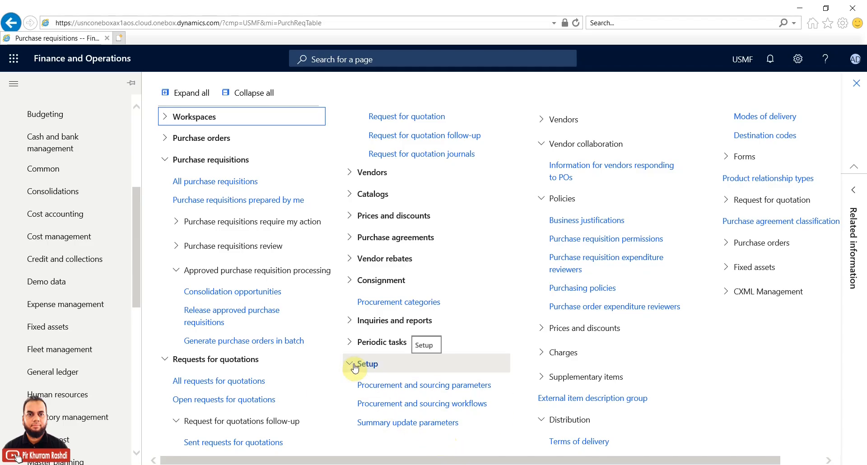
{"action": "left_click", "coordinate": [467, 406]}
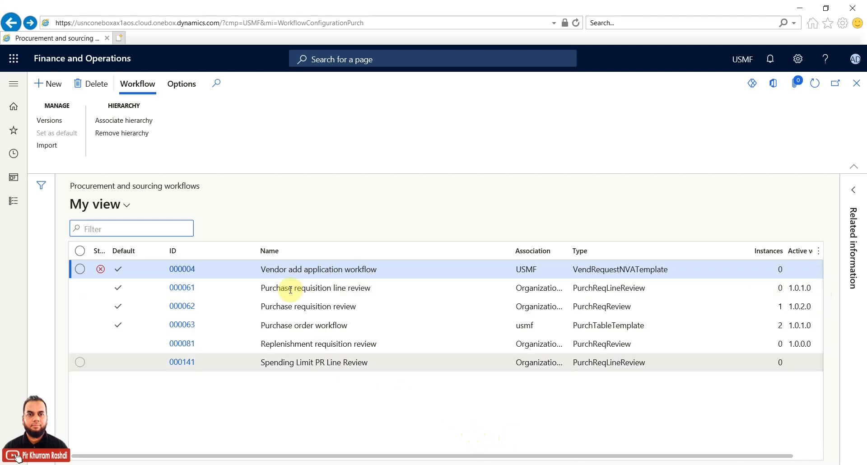
Step: Select workflows 000061 and 000062, then open 000062 Purchase requisition review in the editor
{"action": "left_click", "coordinate": [80, 288]}
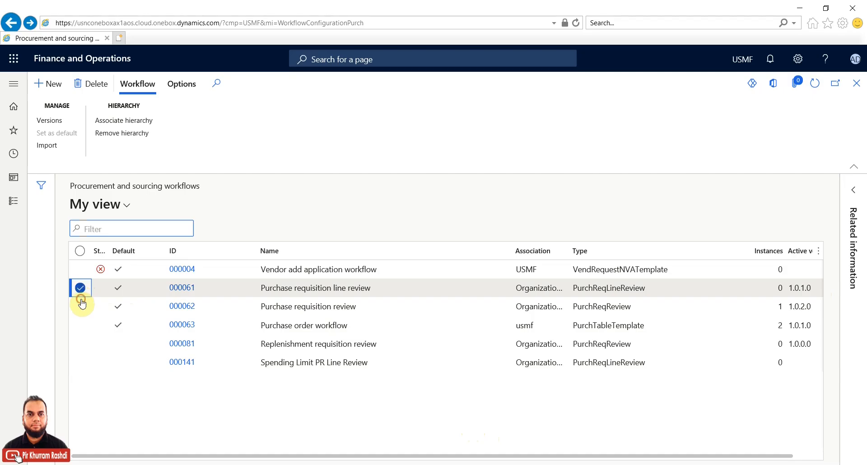
{"action": "left_click", "coordinate": [81, 306]}
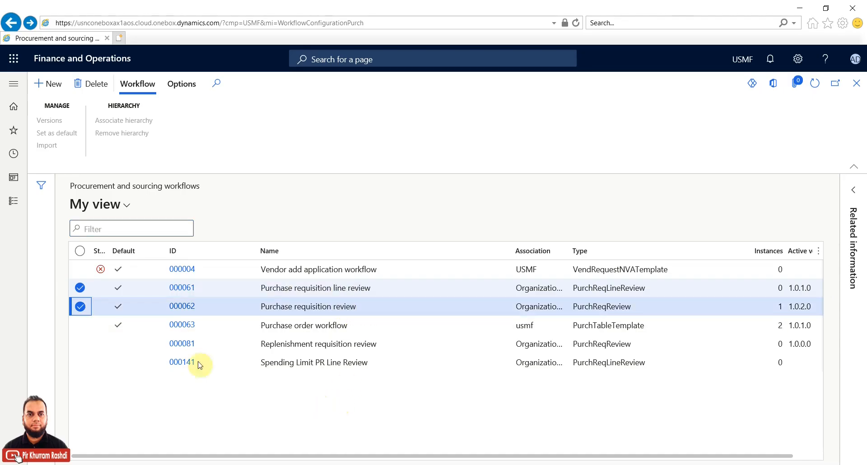
{"action": "left_click", "coordinate": [119, 309]}
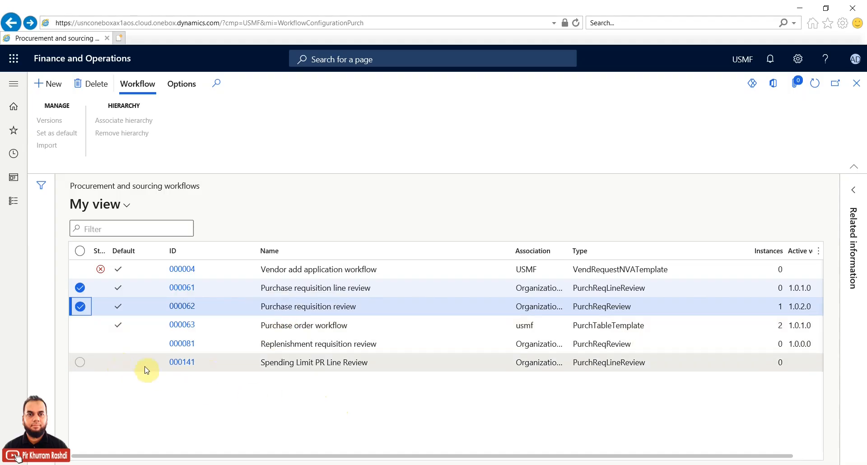
{"action": "left_click", "coordinate": [183, 307]}
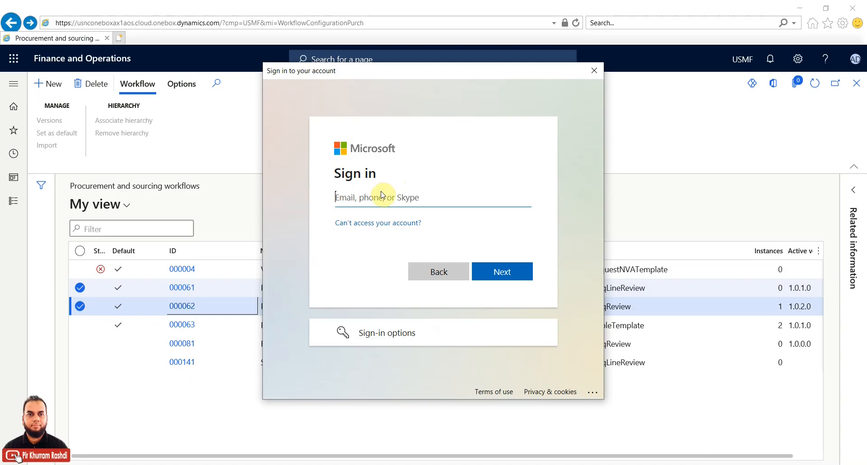
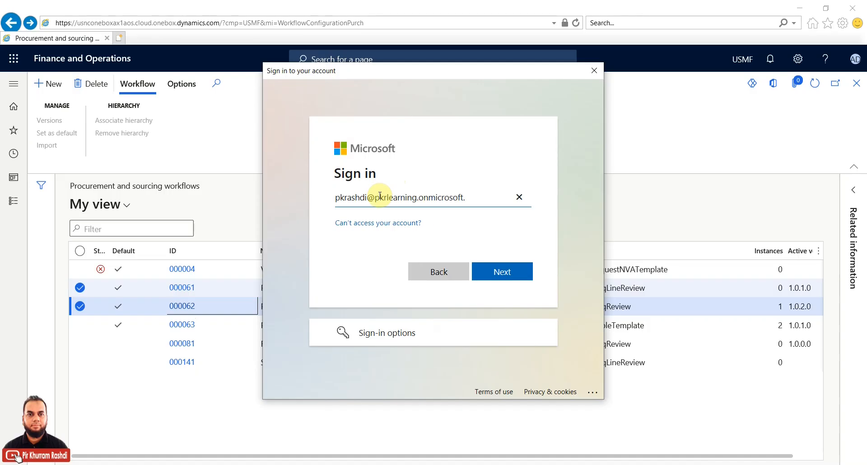
Step: Sign in with the Microsoft account e-mail and password to load the workflow editor
{"action": "key", "text": "Return"}
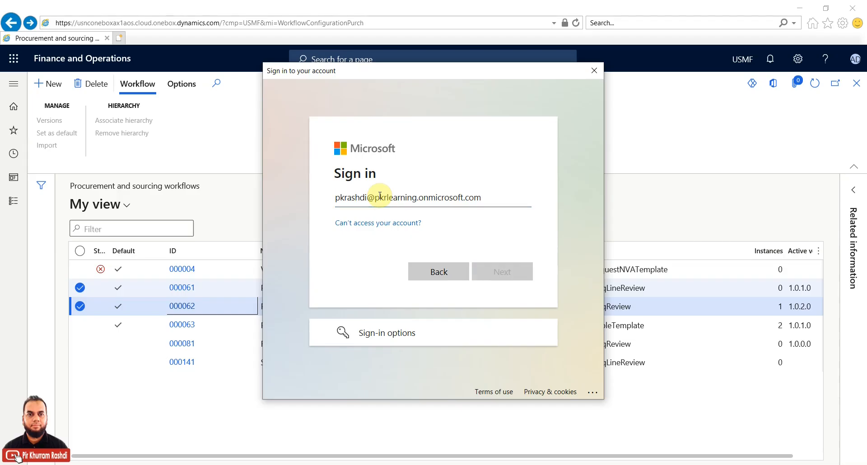
{"action": "type", "text": "••••••••••"}
{"action": "key", "text": "Return"}
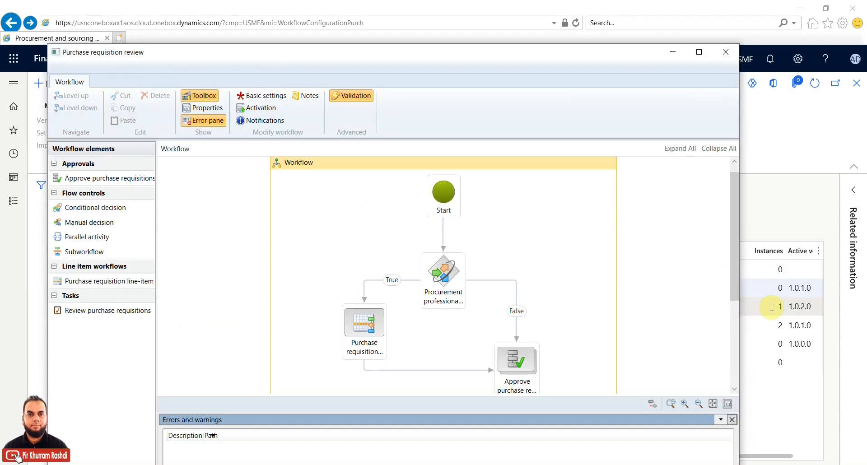
Step: Inspect the Procurement professional decision step's condition in its Properties, then close them
{"action": "left_click", "coordinate": [762, 297]}
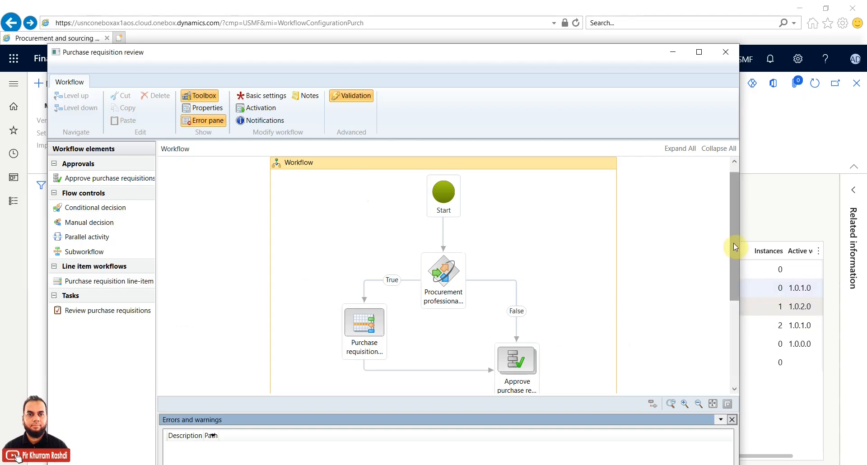
{"action": "mouse_move", "coordinate": [733, 242]}
{"action": "left_mouse_down"}
{"action": "mouse_move", "coordinate": [734, 267]}
{"action": "mouse_move", "coordinate": [734, 232]}
{"action": "mouse_move", "coordinate": [734, 252]}
{"action": "left_mouse_up"}
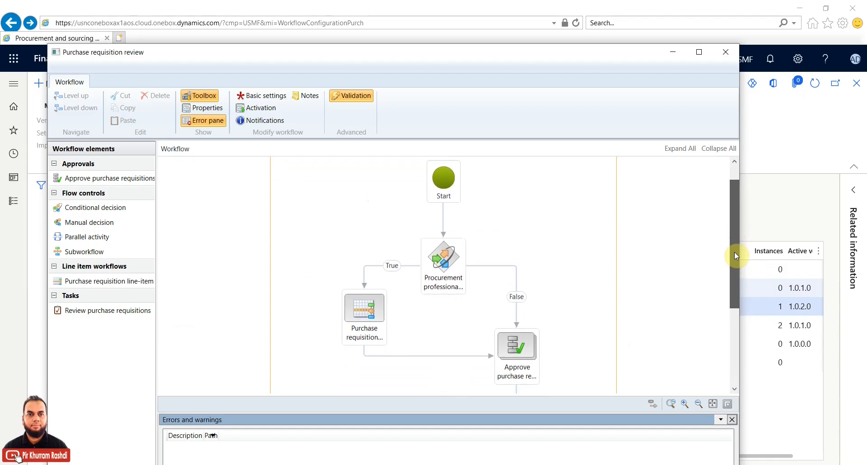
{"action": "left_click", "coordinate": [451, 250]}
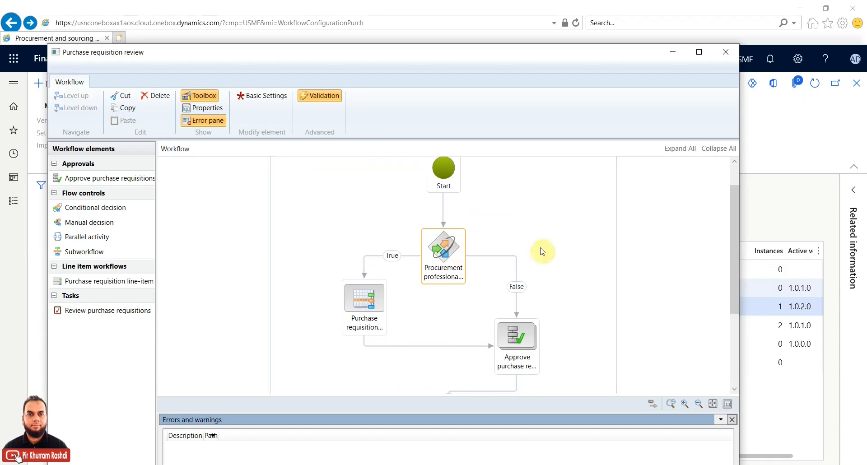
{"action": "right_click", "coordinate": [448, 261]}
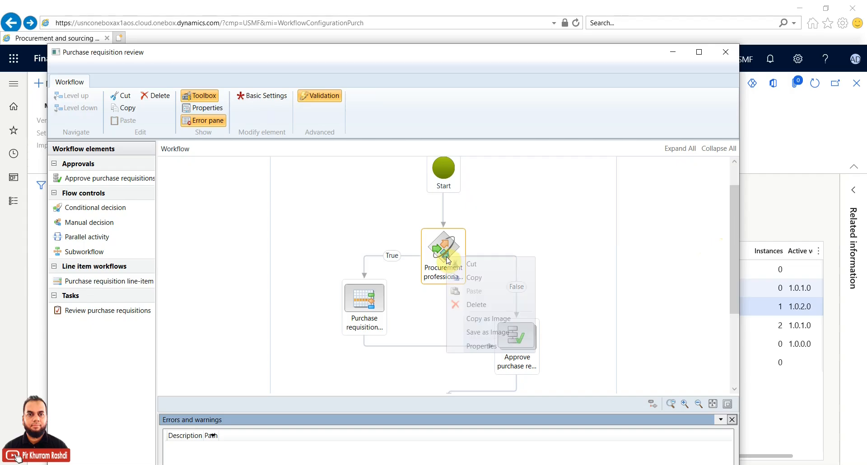
{"action": "left_click", "coordinate": [471, 344]}
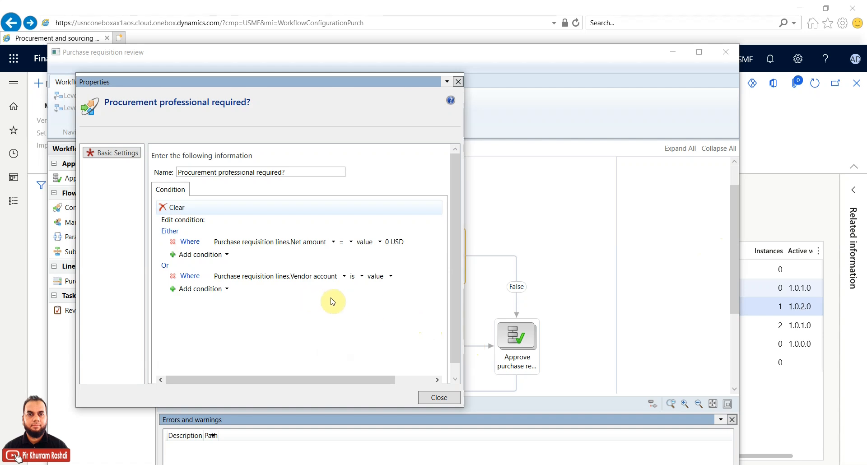
{"action": "left_click", "coordinate": [437, 396]}
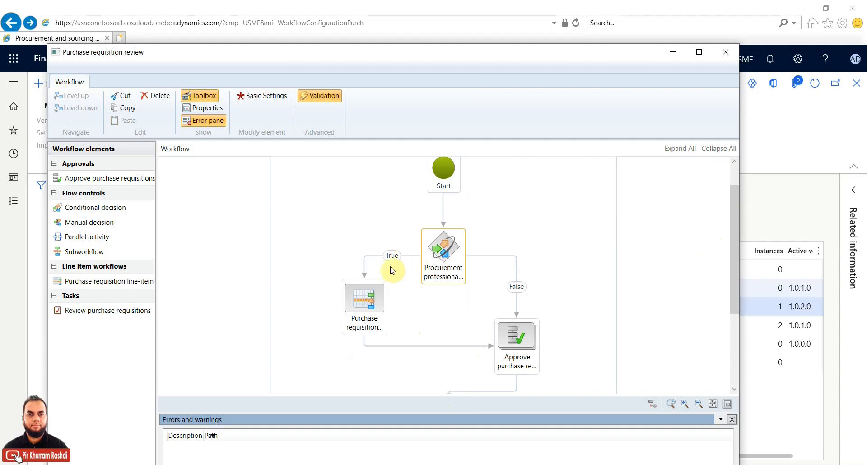
Step: Open the Approve purchase requisition element and show Approval step 1's Properties
{"action": "left_click", "coordinate": [365, 303]}
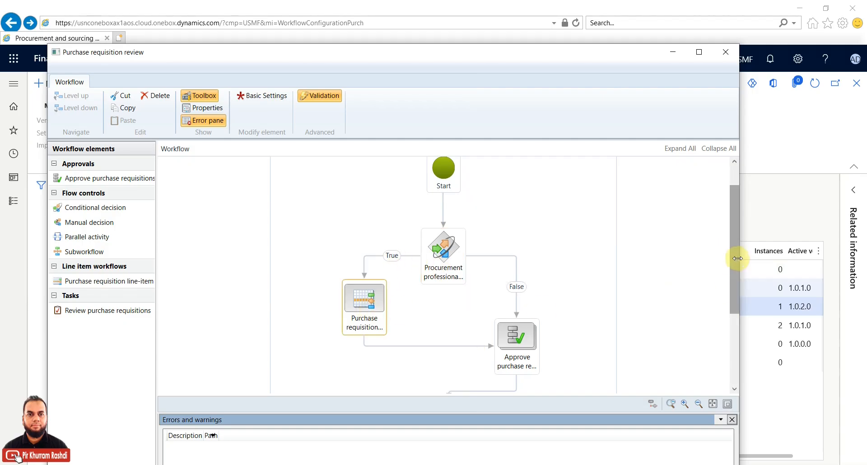
{"action": "scroll", "coordinate": [731, 271], "scroll_direction": "down", "scroll_amount": 2}
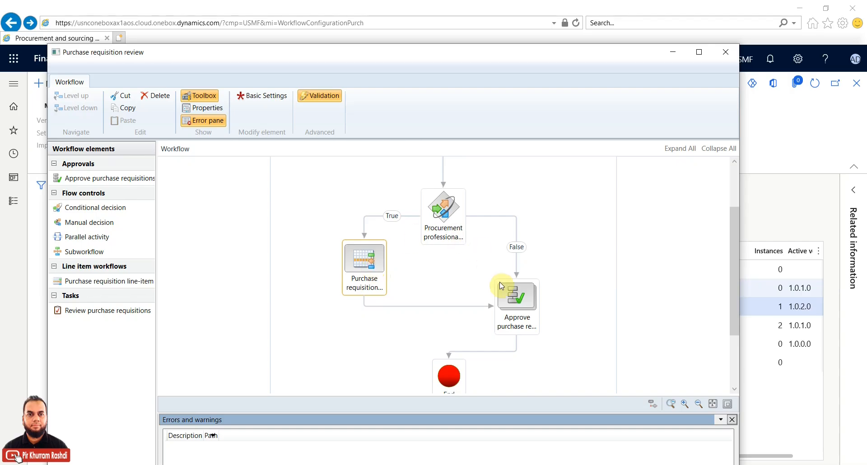
{"action": "left_click", "coordinate": [520, 295]}
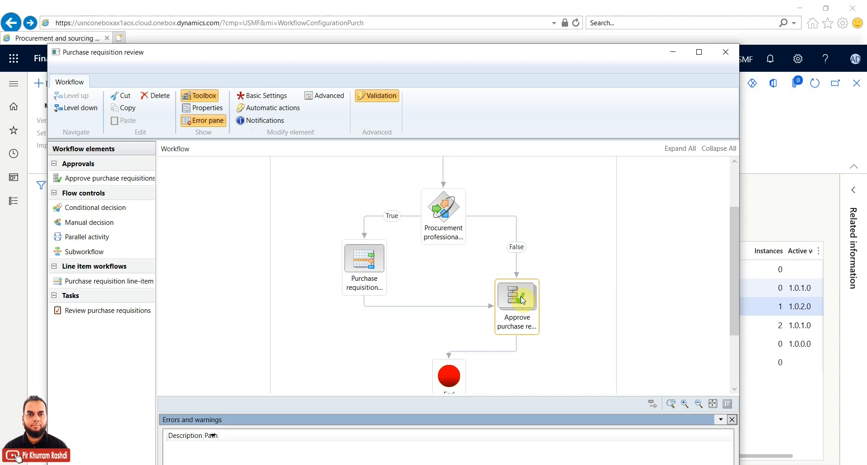
{"action": "left_click", "coordinate": [374, 272]}
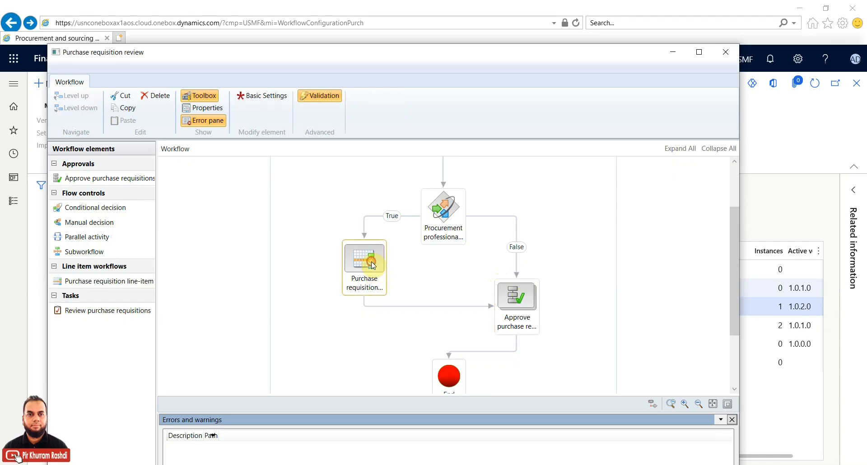
{"action": "double_click", "coordinate": [512, 302]}
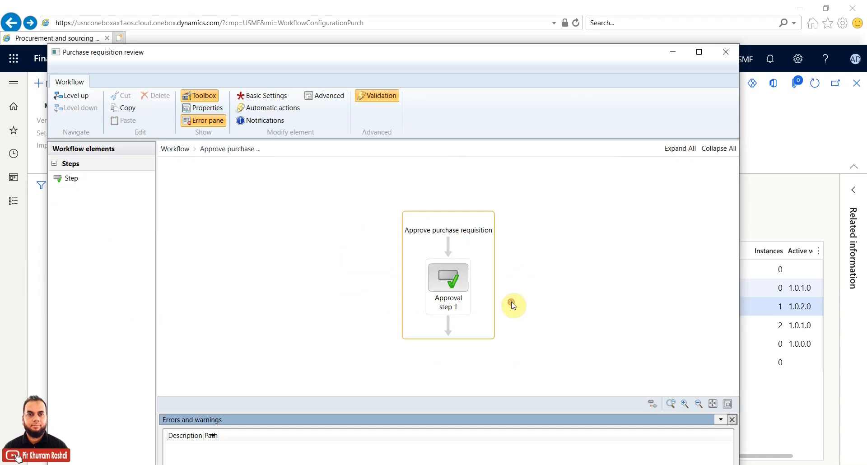
{"action": "left_click", "coordinate": [449, 281]}
{"action": "right_click", "coordinate": [450, 283]}
{"action": "left_click", "coordinate": [485, 375]}
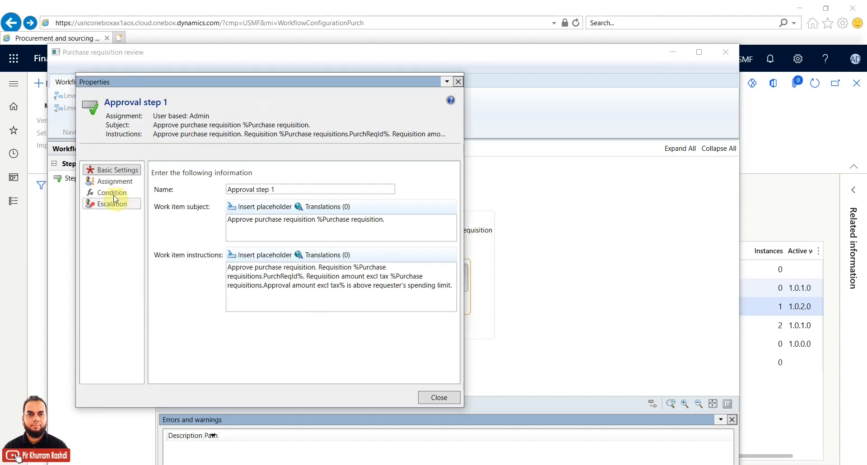
Step: Check Approval step 1's user assignment, close its properties, and go back to the top-level diagram
{"action": "left_click", "coordinate": [113, 181]}
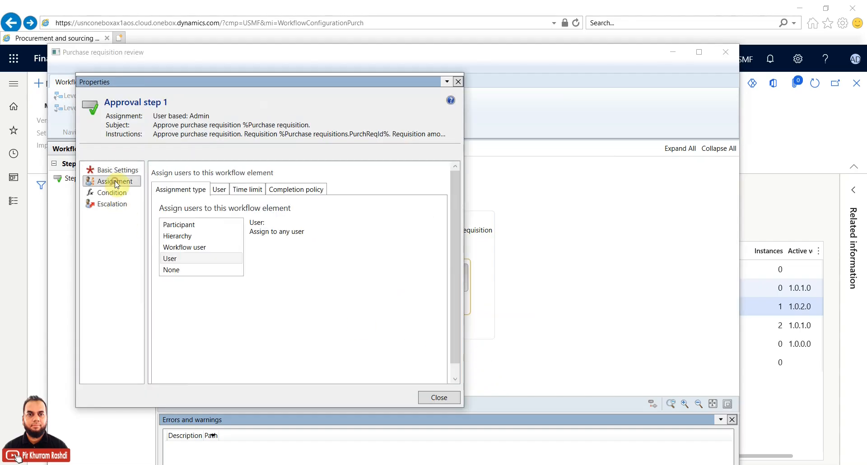
{"action": "left_click", "coordinate": [220, 191]}
{"action": "left_click", "coordinate": [341, 249]}
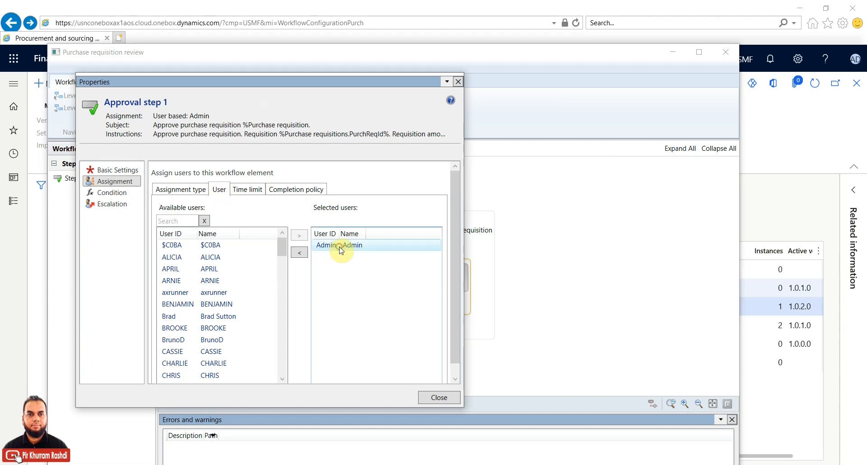
{"action": "left_click", "coordinate": [195, 193]}
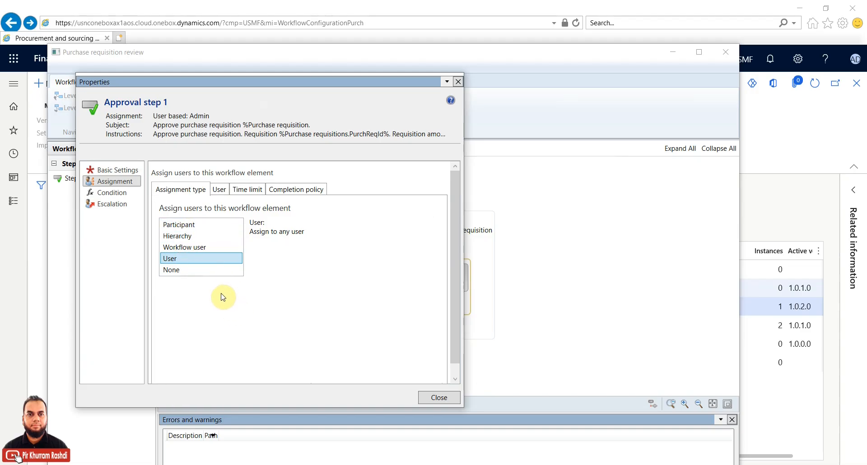
{"action": "left_click", "coordinate": [423, 397]}
{"action": "left_click", "coordinate": [484, 294]}
{"action": "left_click", "coordinate": [76, 96]}
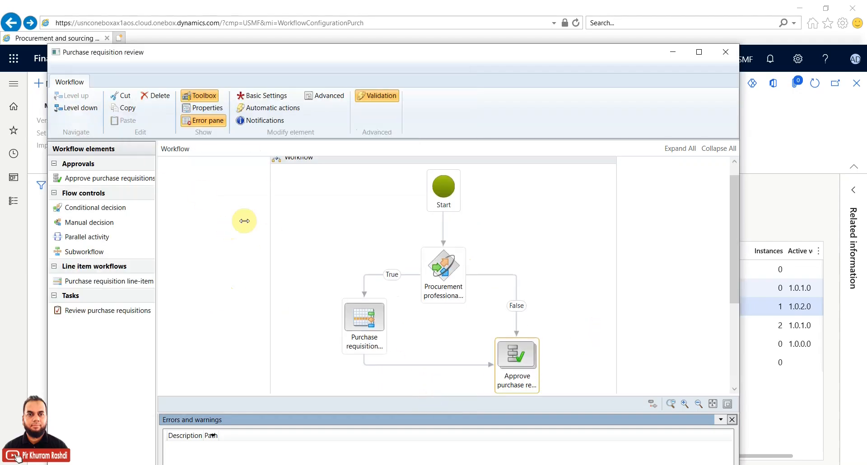
{"action": "left_click_drag", "start_coordinate": [736, 231], "coordinate": [735, 307]}
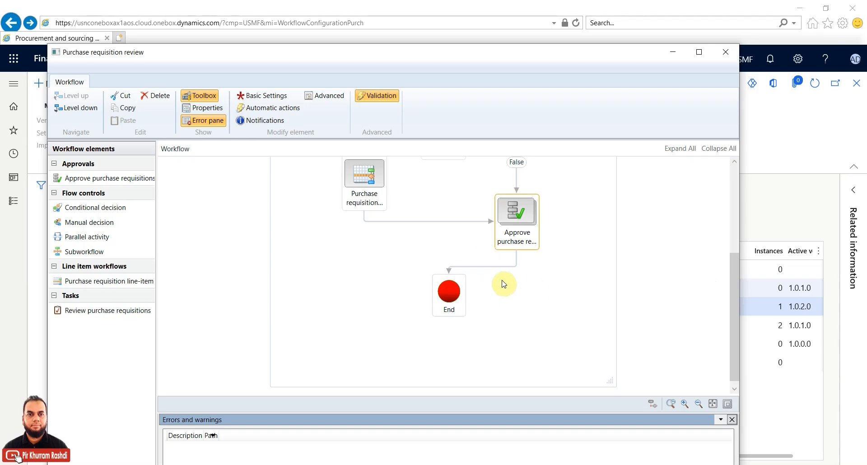
{"action": "left_click", "coordinate": [221, 252]}
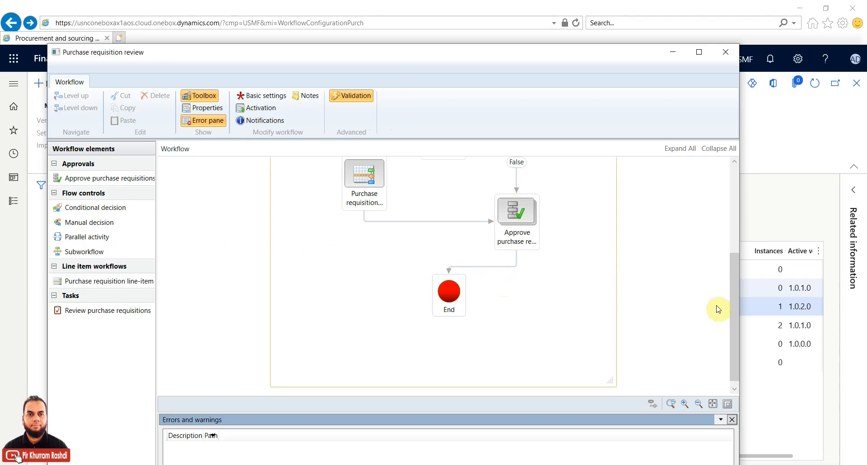
{"action": "scroll", "coordinate": [731, 289], "scroll_direction": "down", "scroll_amount": 1}
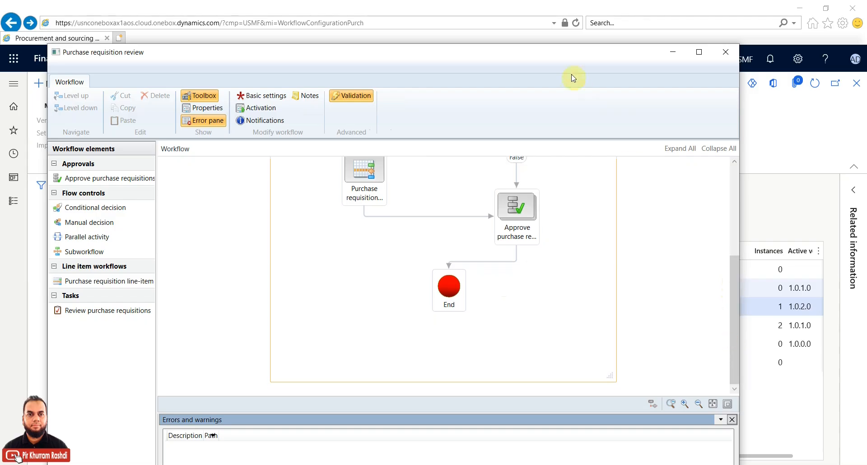
{"action": "left_click_drag", "start_coordinate": [566, 58], "coordinate": [572, 26]}
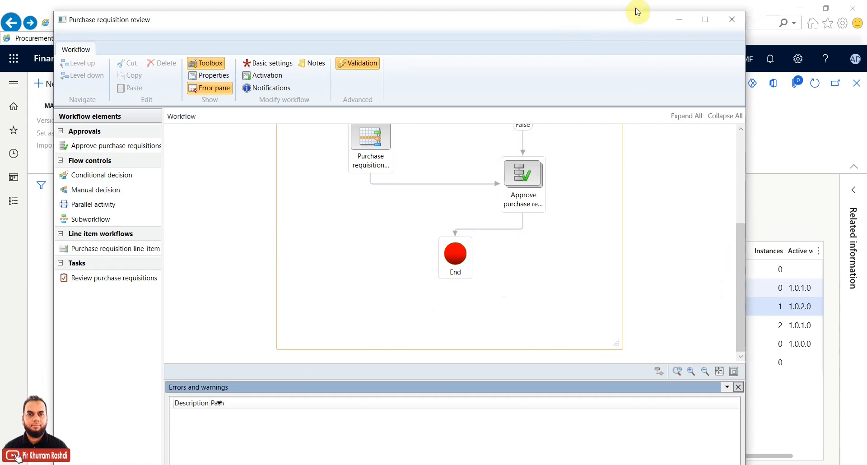
{"action": "left_click_drag", "start_coordinate": [633, 12], "coordinate": [612, 34]}
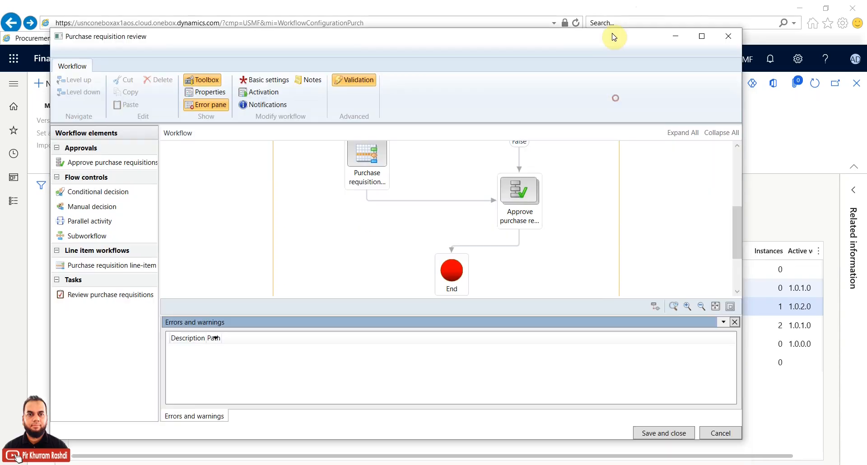
Step: Cancel out of the workflow editor and open Procurement and sourcing > All purchase requisitions
{"action": "left_click", "coordinate": [720, 434]}
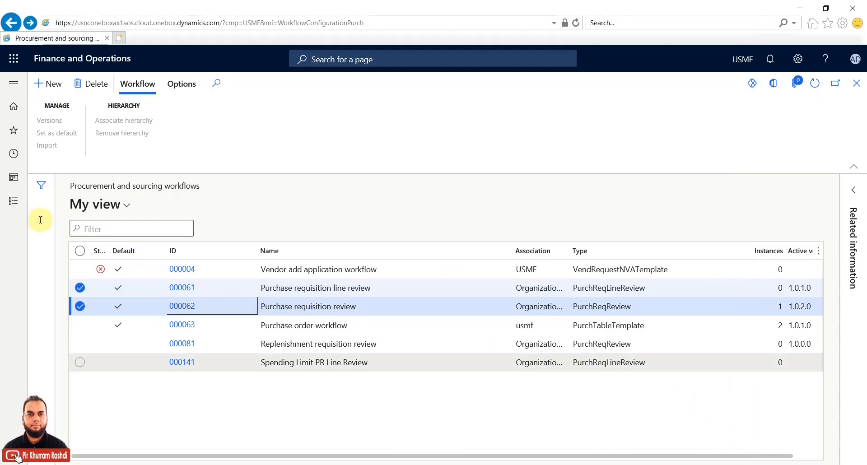
{"action": "left_click", "coordinate": [11, 204]}
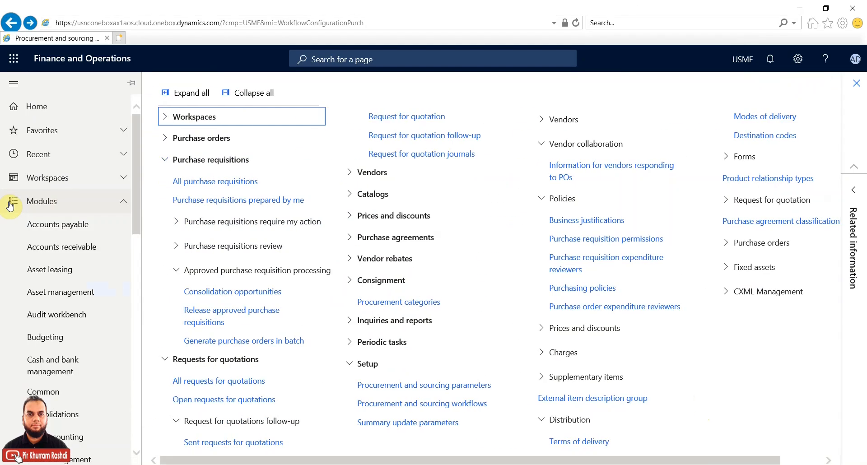
{"action": "left_click", "coordinate": [185, 180]}
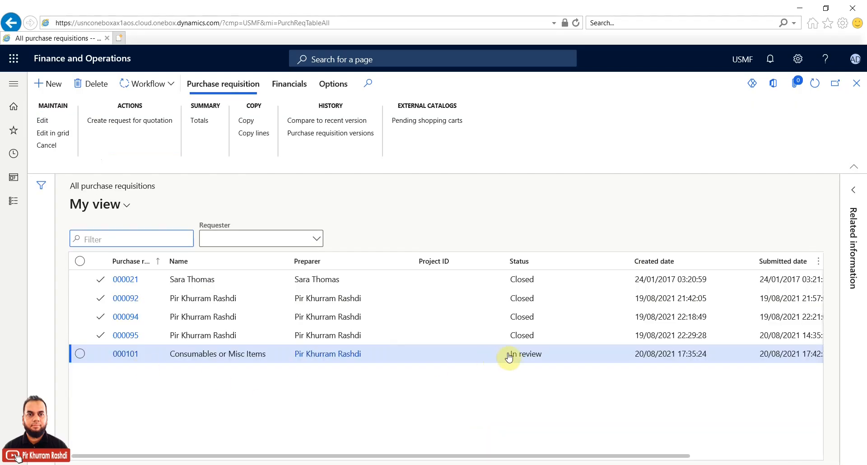
Step: Select requisition 000101 and show its workflow review actions, including the More options list
{"action": "left_click", "coordinate": [79, 356]}
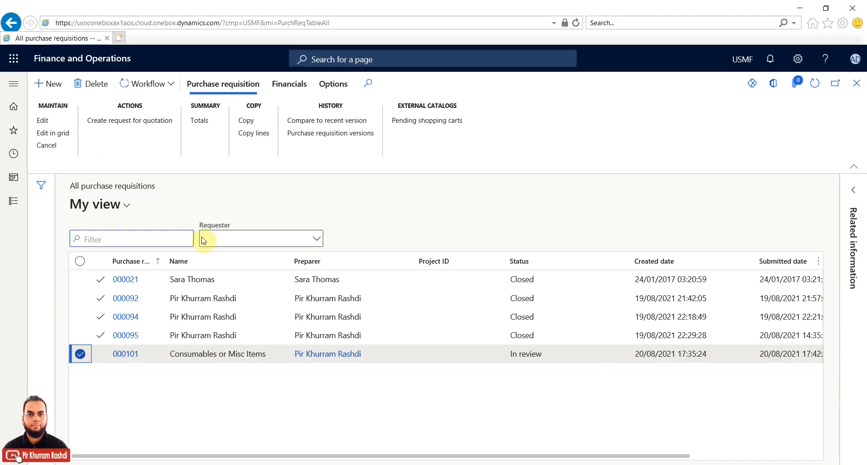
{"action": "left_click", "coordinate": [174, 84]}
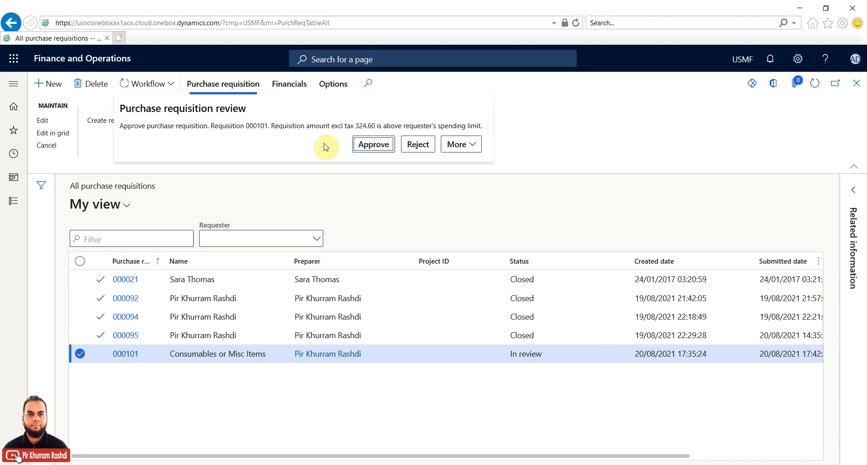
{"action": "left_click", "coordinate": [472, 149]}
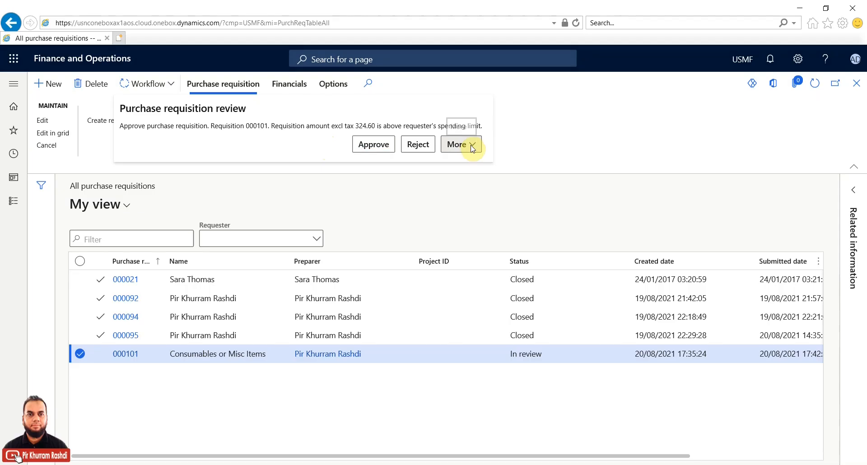
{"action": "left_click", "coordinate": [472, 149]}
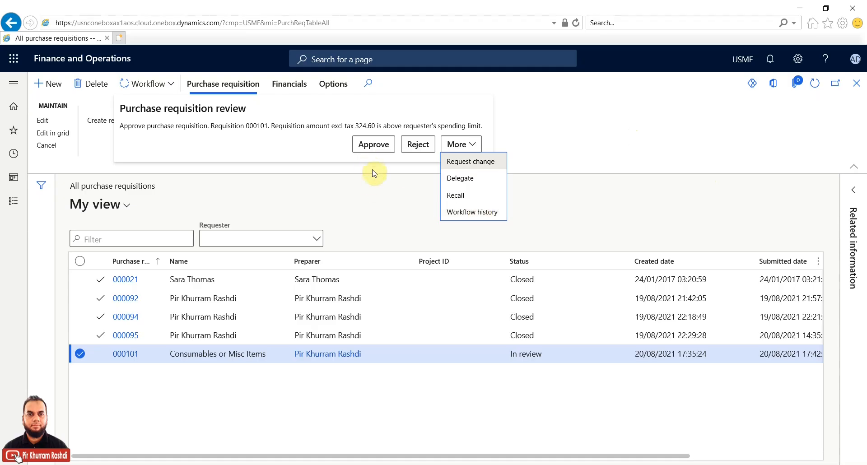
Step: Close the review flyout so requisition 000101 stays In review, neither approved nor rejected
{"action": "left_click", "coordinate": [614, 208]}
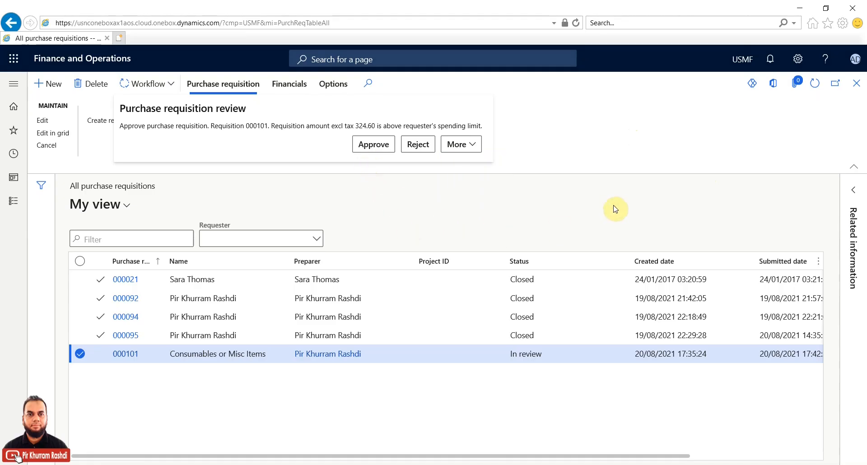
{"action": "left_click", "coordinate": [605, 207]}
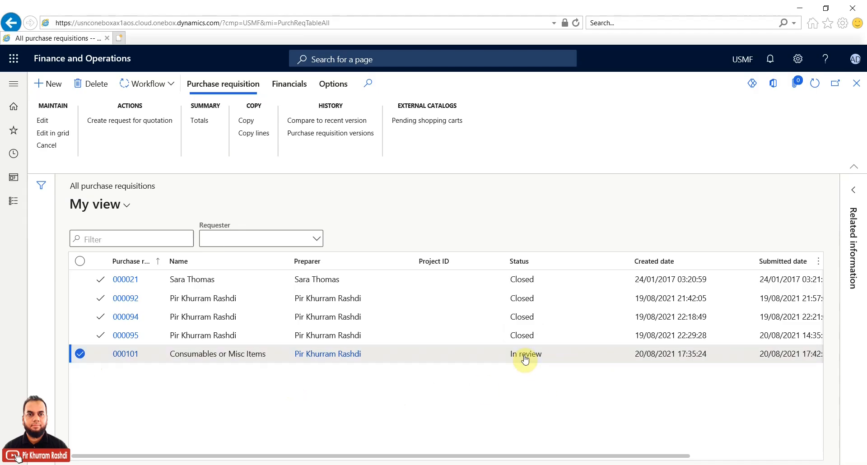
Step: Create a request for quotation from both requisition lines with USMF as buying legal entity
{"action": "left_click", "coordinate": [138, 122]}
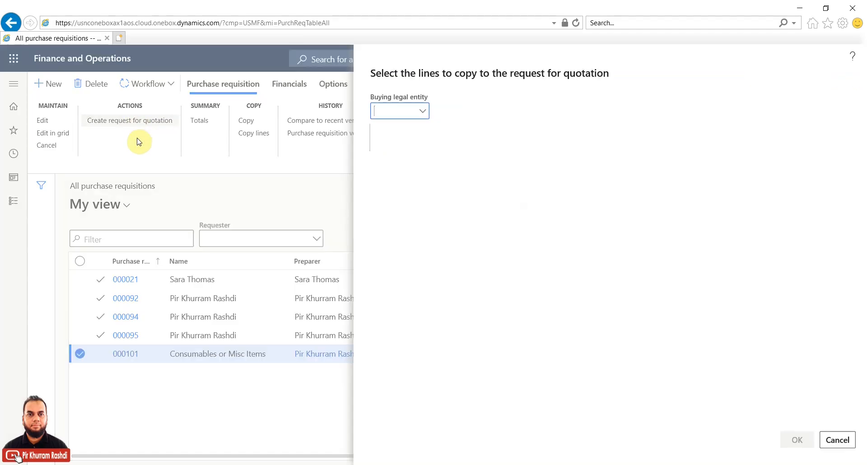
{"action": "left_click", "coordinate": [422, 116]}
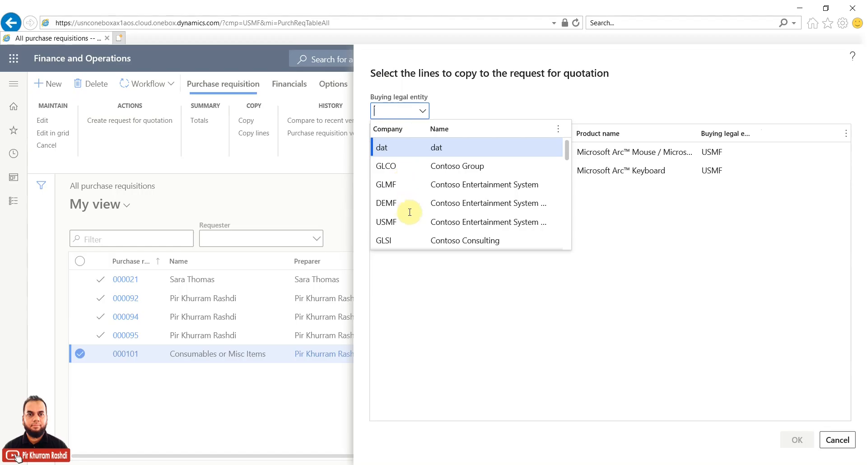
{"action": "left_click", "coordinate": [391, 223]}
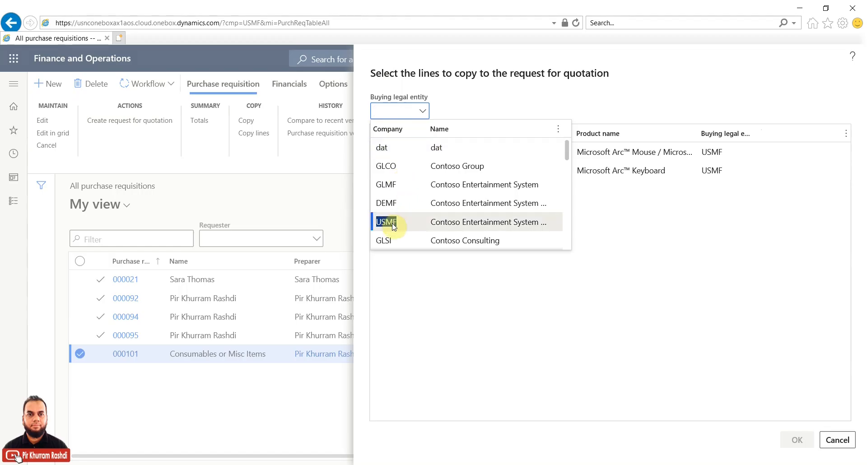
{"action": "left_click", "coordinate": [392, 223]}
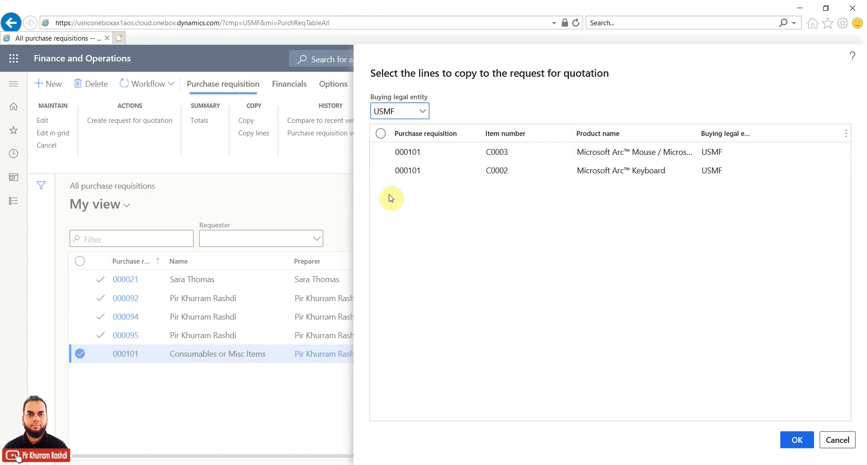
{"action": "left_click", "coordinate": [381, 134]}
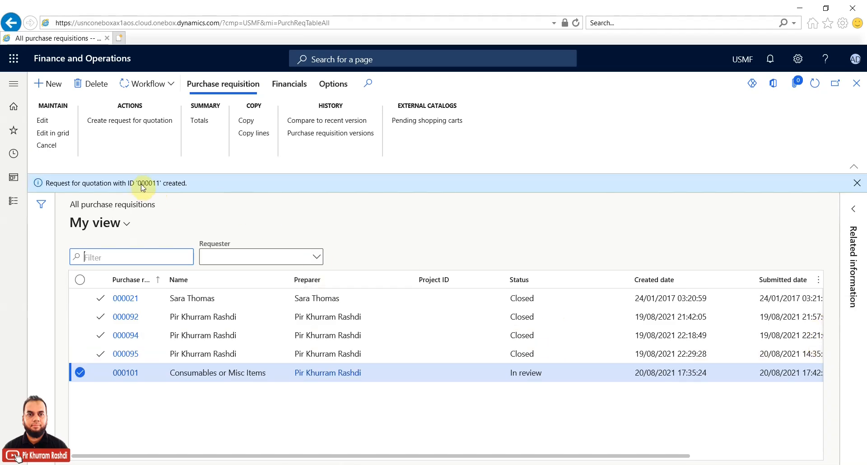
Step: Copy quotation ID 000011 from the info bar, then open requisition 000101's details
{"action": "left_click_drag", "start_coordinate": [138, 184], "coordinate": [160, 189]}
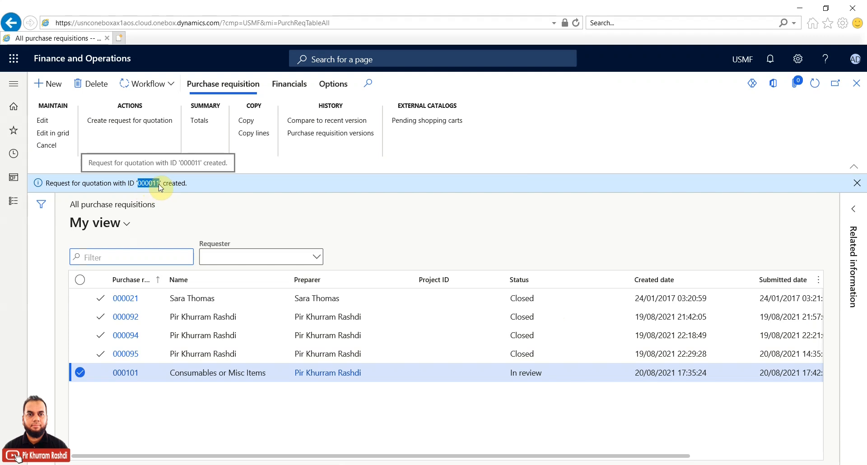
{"action": "right_click", "coordinate": [156, 187]}
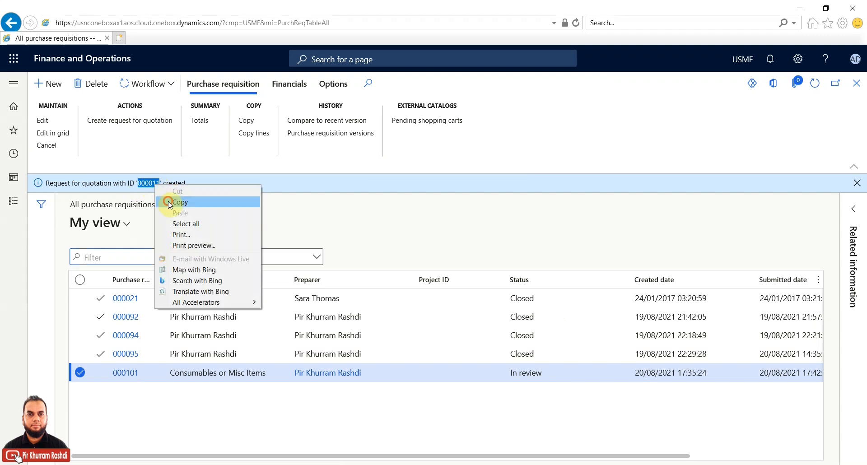
{"action": "left_click", "coordinate": [174, 199]}
{"action": "left_click", "coordinate": [134, 377]}
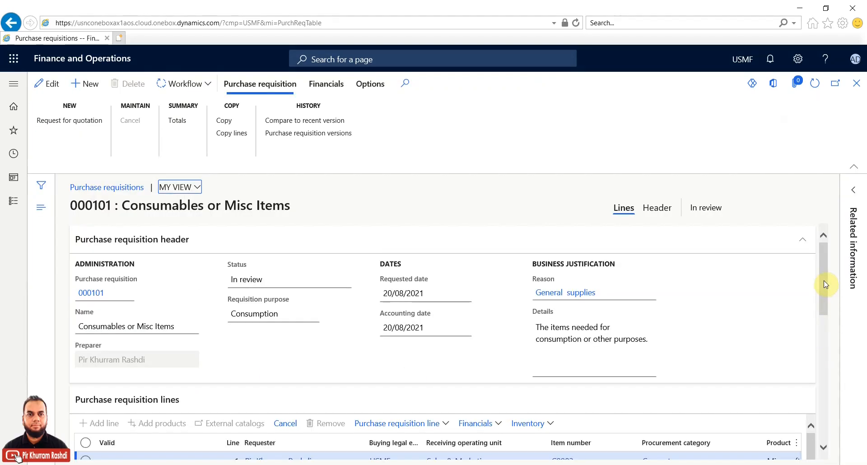
Step: Show the C0002 keyboard line's details, referencing RFQ case 000011 with status Created
{"action": "left_click_drag", "start_coordinate": [824, 311], "coordinate": [826, 362]}
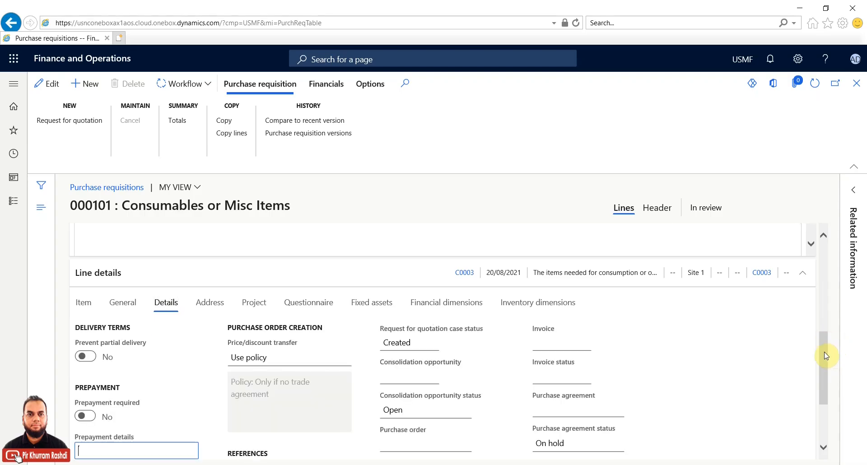
{"action": "scroll", "coordinate": [824, 356], "scroll_direction": "down", "scroll_amount": 2}
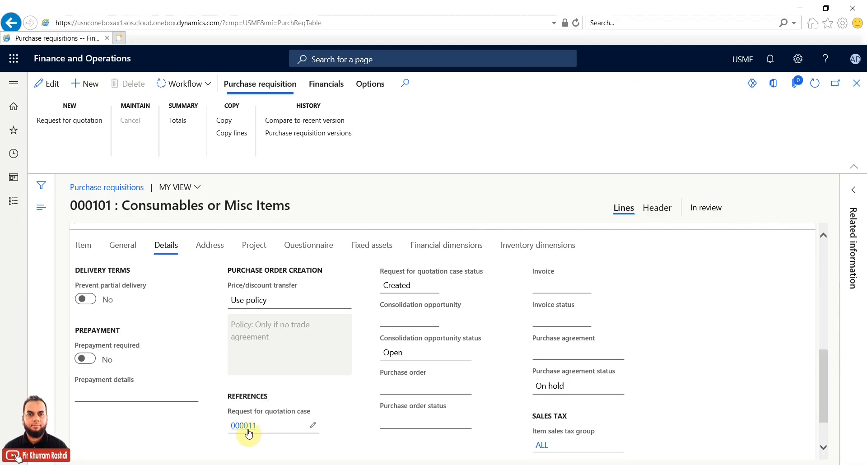
{"action": "mouse_move", "coordinate": [248, 431]}
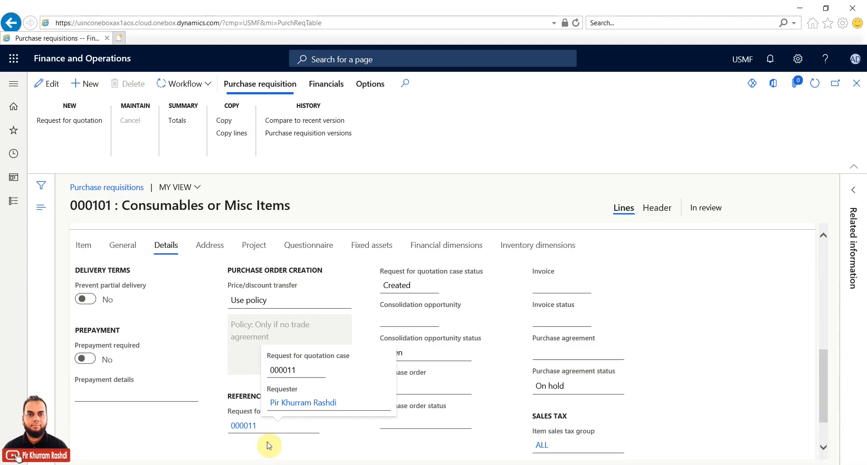
{"action": "left_click_drag", "start_coordinate": [823, 373], "coordinate": [817, 250]}
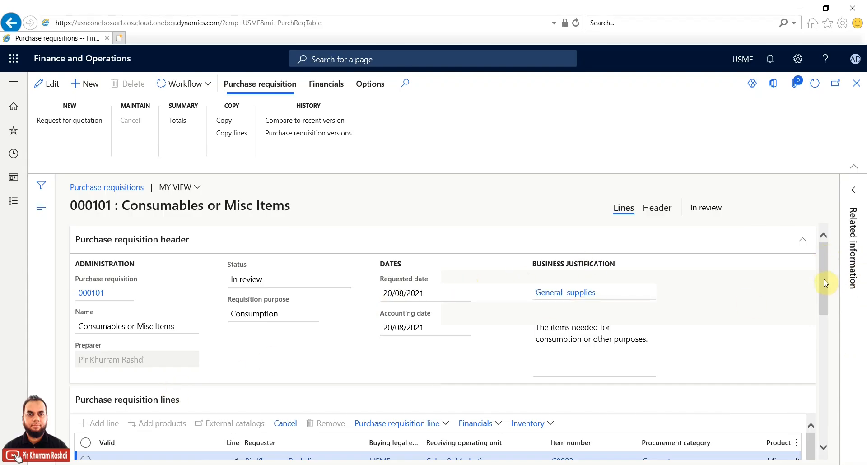
{"action": "scroll", "coordinate": [823, 286], "scroll_direction": "down", "scroll_amount": 3}
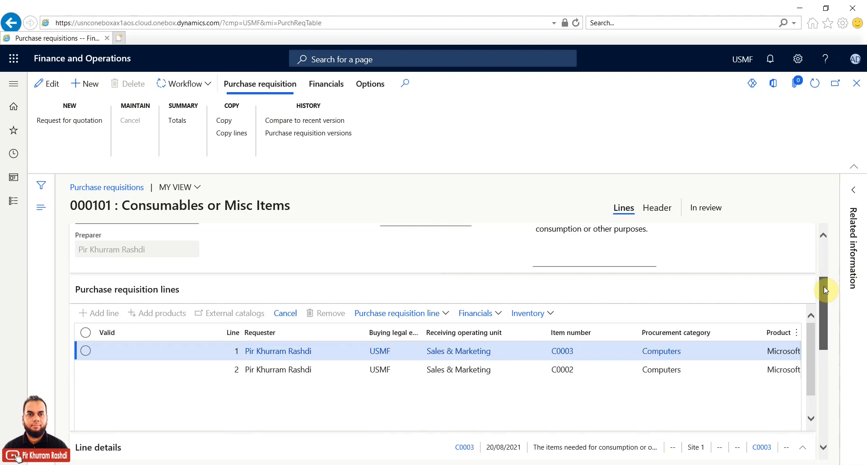
{"action": "left_click", "coordinate": [85, 370]}
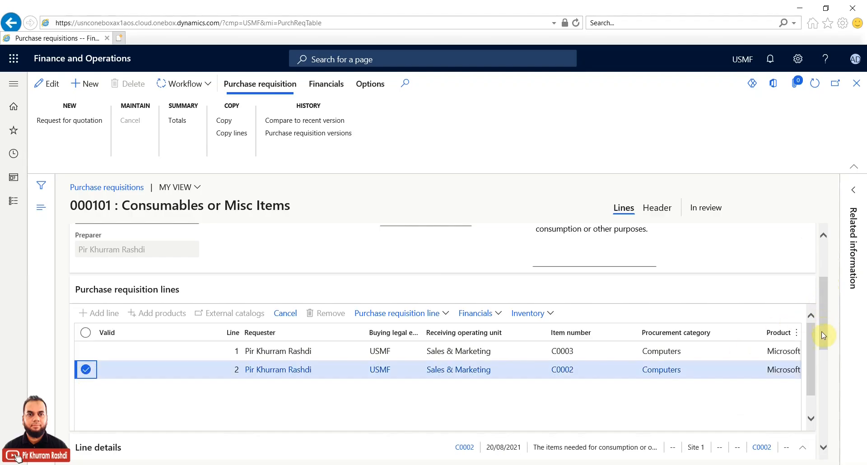
{"action": "scroll", "coordinate": [822, 334], "scroll_direction": "down", "scroll_amount": 6}
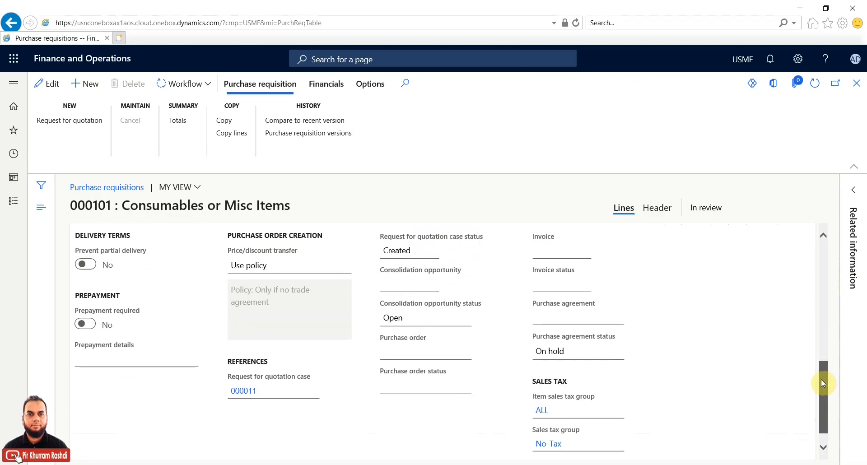
{"action": "left_click_drag", "start_coordinate": [821, 381], "coordinate": [821, 377]}
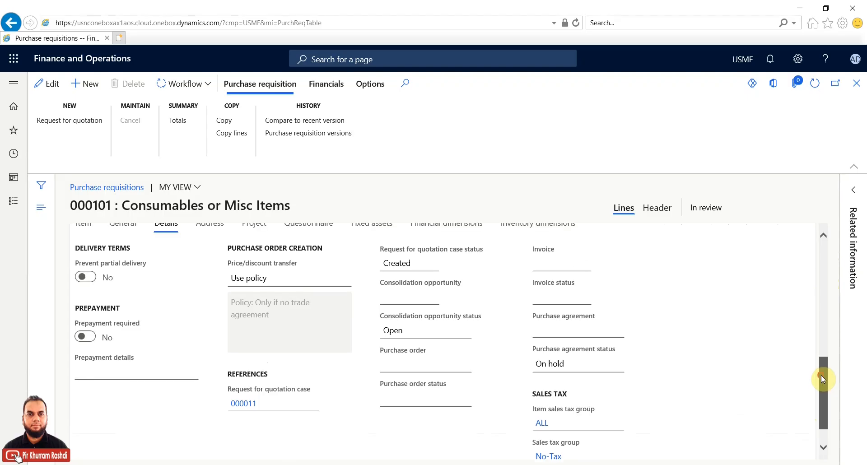
Step: Open RFQ case 000011 and check its lines' quantities (5.00, 3.00 EA), unit prices and net amounts
{"action": "left_click", "coordinate": [246, 406]}
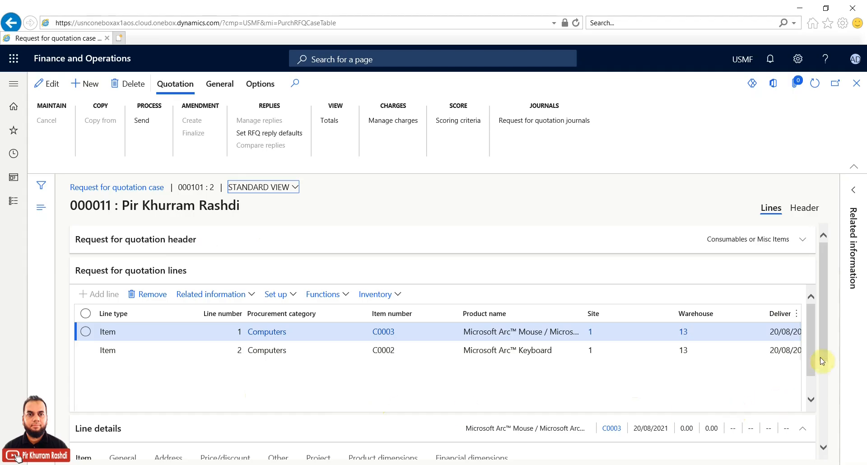
{"action": "left_click", "coordinate": [811, 399]}
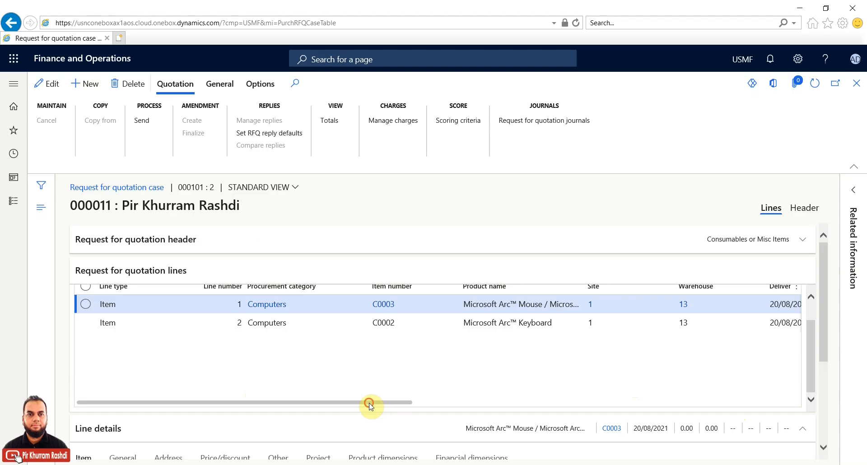
{"action": "left_click_drag", "start_coordinate": [369, 406], "coordinate": [659, 409]}
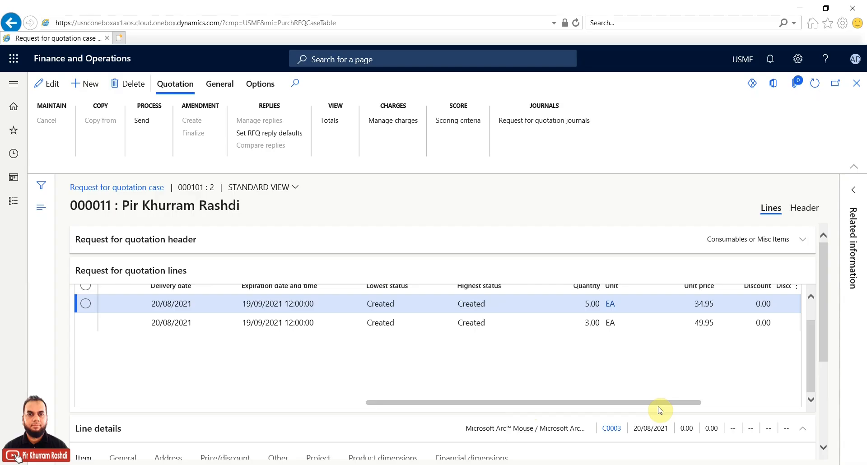
{"action": "left_click_drag", "start_coordinate": [660, 410], "coordinate": [781, 409]}
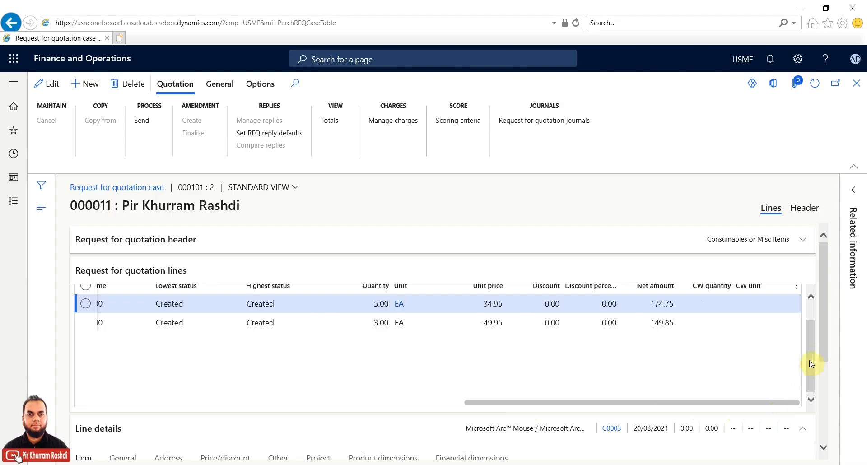
{"action": "left_click_drag", "start_coordinate": [824, 338], "coordinate": [807, 335]}
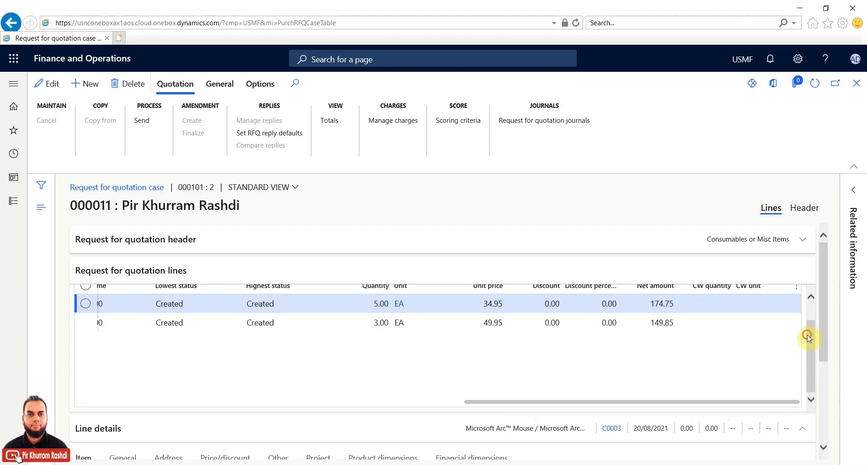
{"action": "left_click_drag", "start_coordinate": [822, 301], "coordinate": [827, 390]}
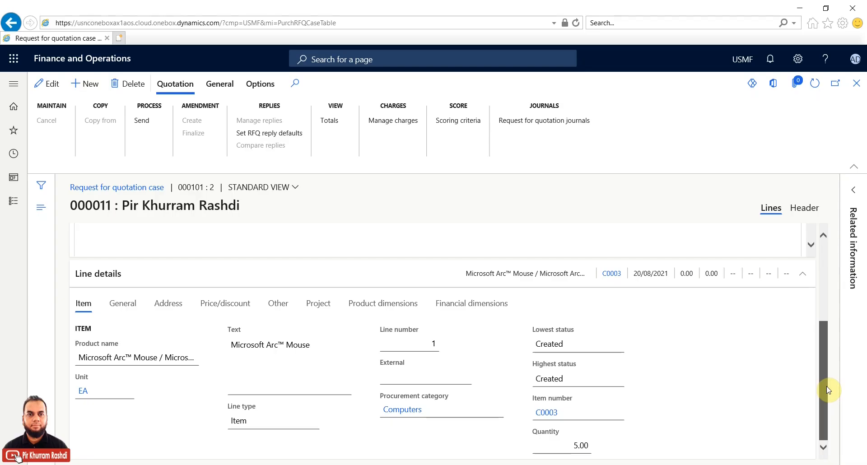
{"action": "left_click_drag", "start_coordinate": [828, 389], "coordinate": [829, 296]}
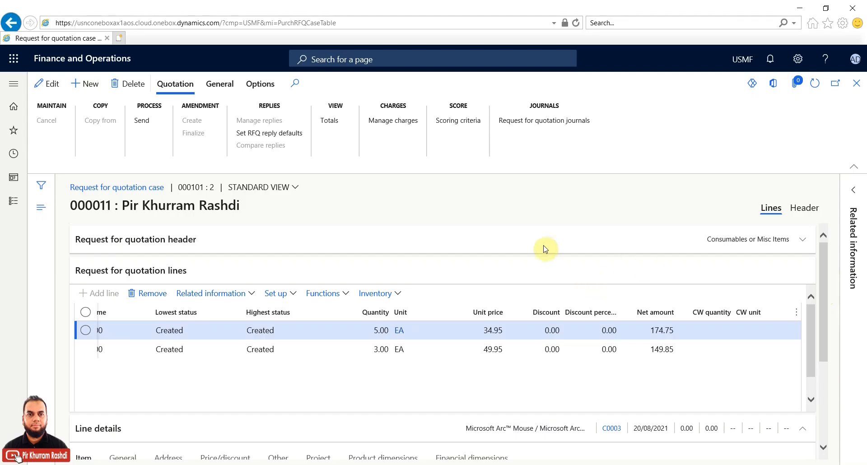
Step: Switch RFQ 000011 to Header view, expand the Vendor section and add a blank vendor line
{"action": "left_click", "coordinate": [803, 211]}
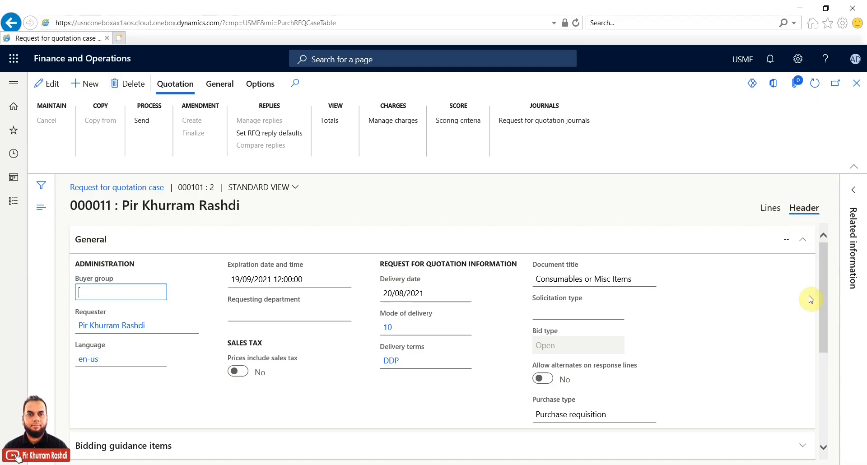
{"action": "left_click_drag", "start_coordinate": [822, 272], "coordinate": [822, 369]}
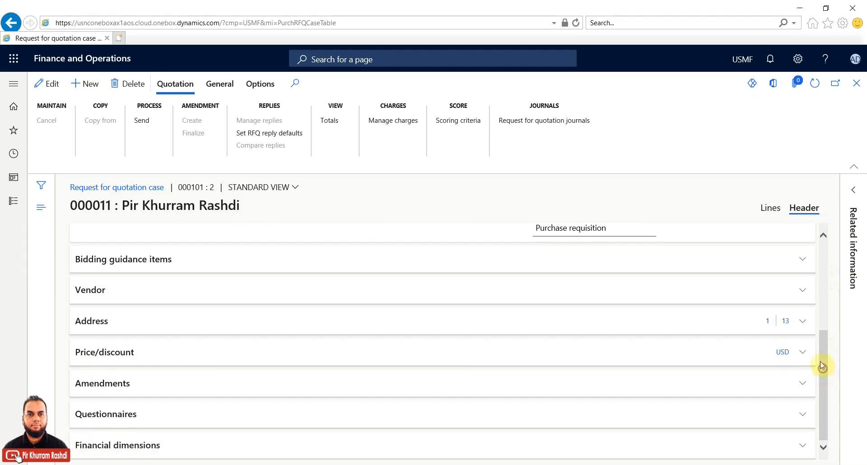
{"action": "left_click", "coordinate": [799, 292]}
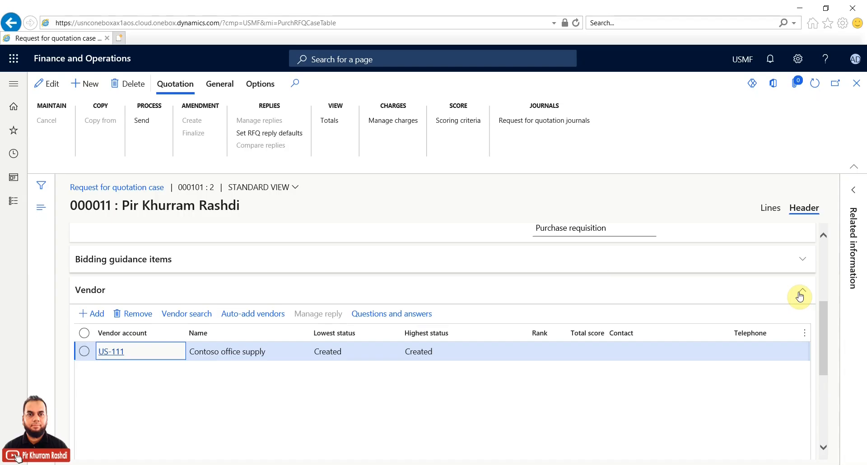
{"action": "left_click", "coordinate": [821, 316]}
{"action": "left_click_drag", "start_coordinate": [822, 315], "coordinate": [822, 320]}
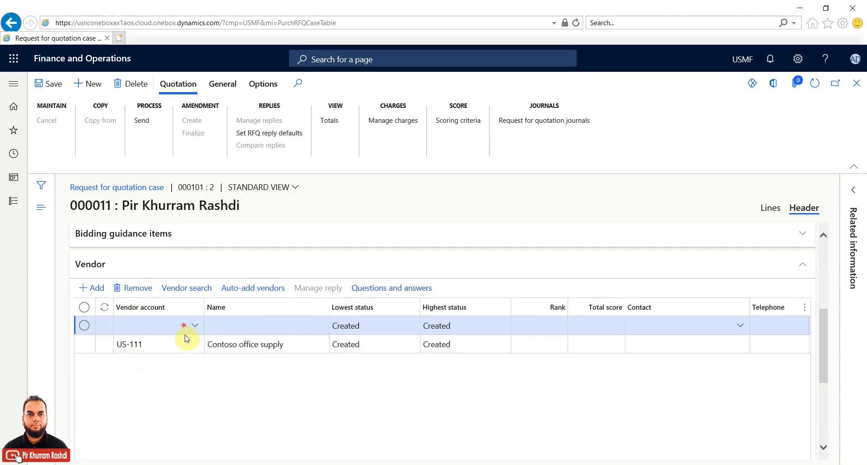
Step: Set the new vendor line to account 1001 Acme Office Supplies
{"action": "left_click", "coordinate": [195, 326]}
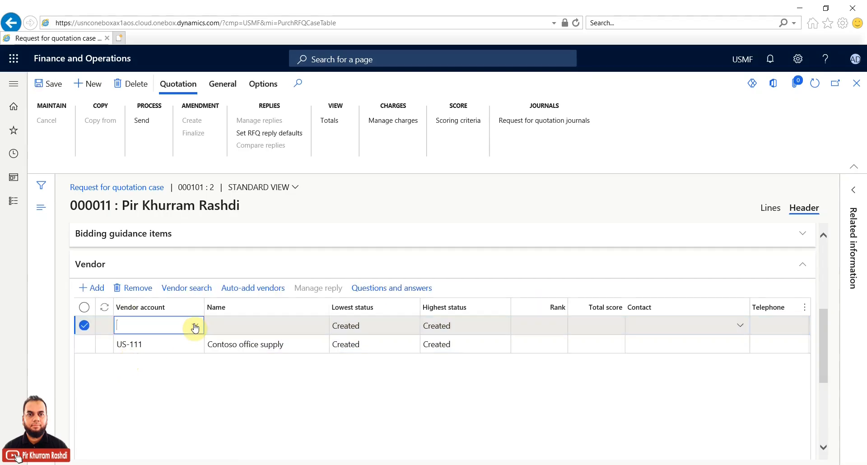
{"action": "left_click", "coordinate": [197, 326]}
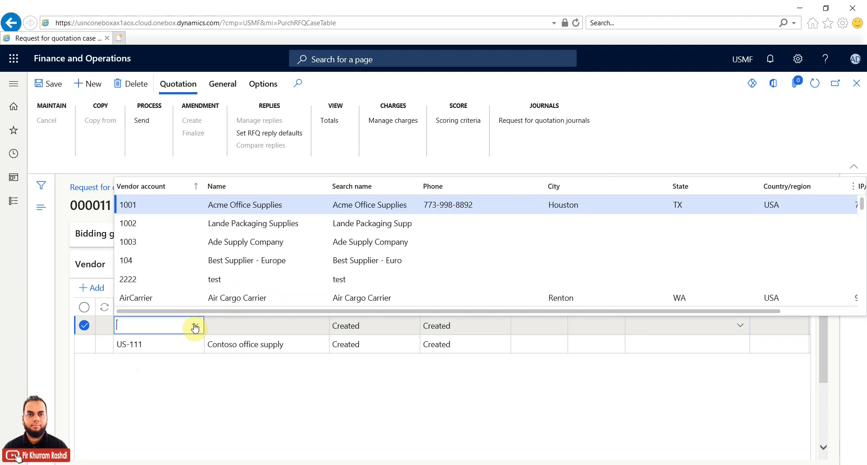
{"action": "left_click", "coordinate": [165, 204]}
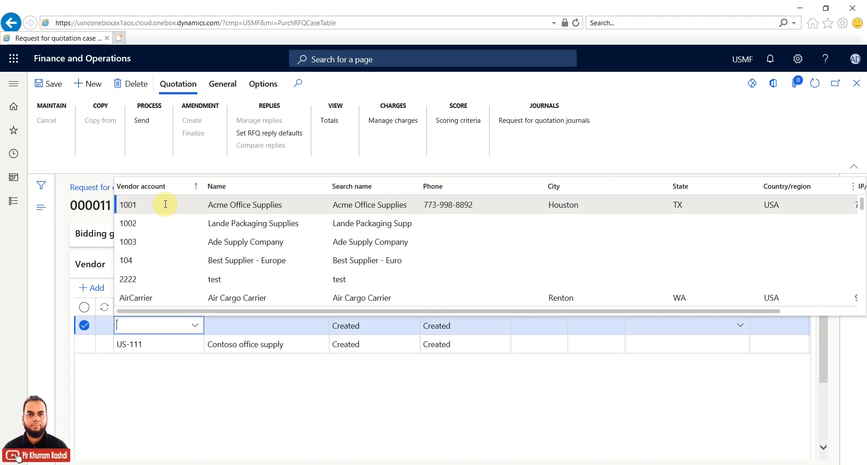
{"action": "left_click", "coordinate": [165, 204]}
{"action": "left_click", "coordinate": [166, 204]}
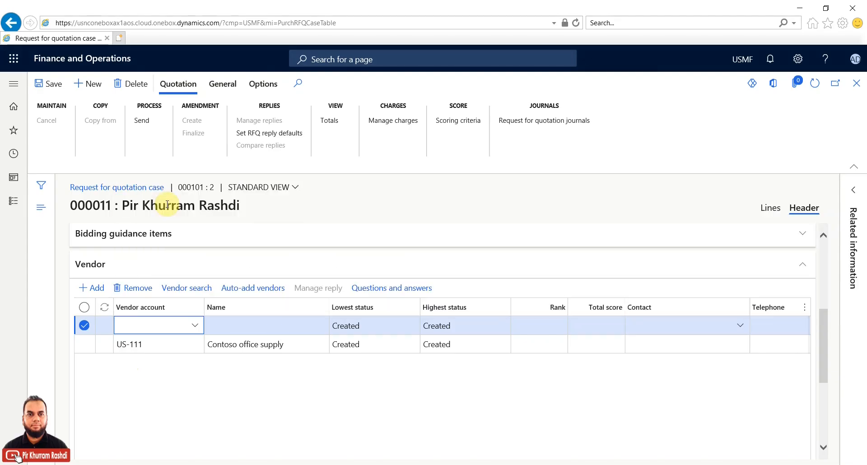
Step: Add a second vendor line for 1002 Lande Packaging Supplies
{"action": "left_click", "coordinate": [90, 288]}
{"action": "left_click", "coordinate": [90, 288]}
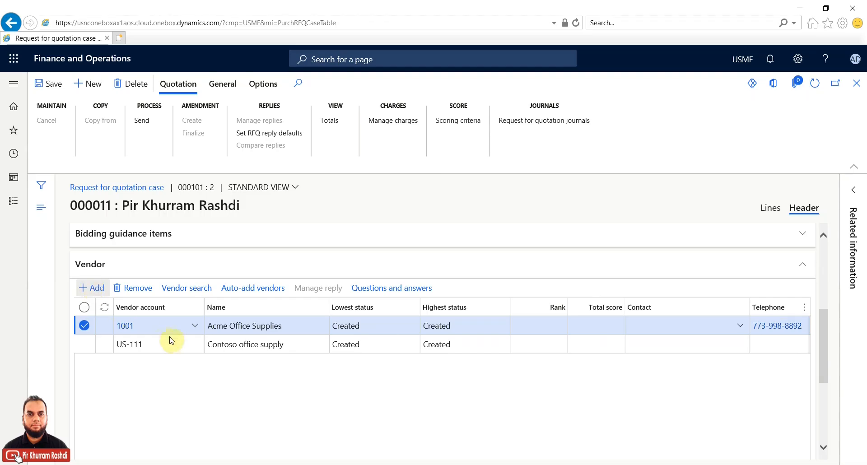
{"action": "left_click", "coordinate": [136, 224]}
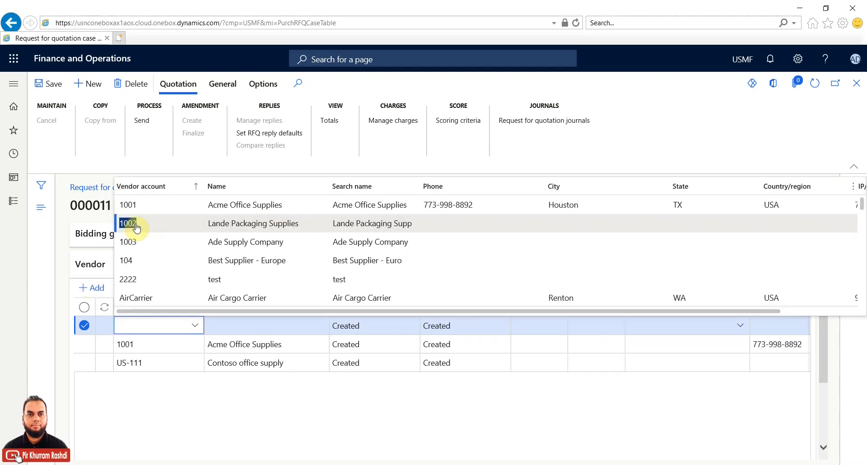
{"action": "left_click", "coordinate": [136, 224]}
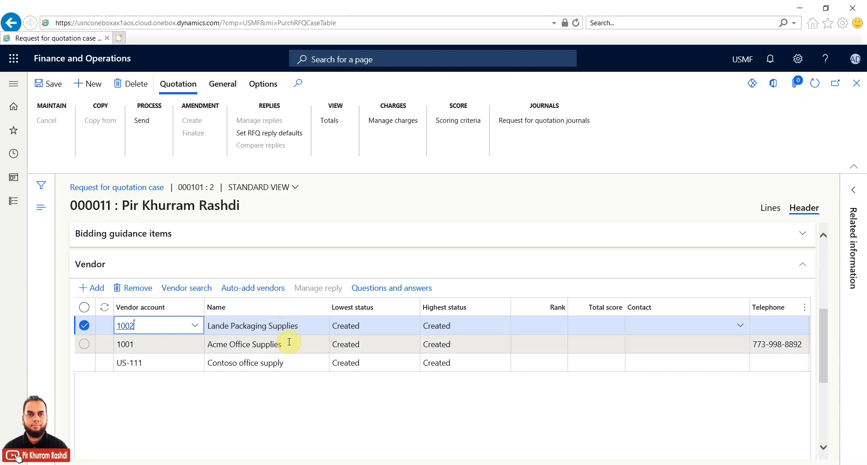
{"action": "left_click", "coordinate": [289, 342]}
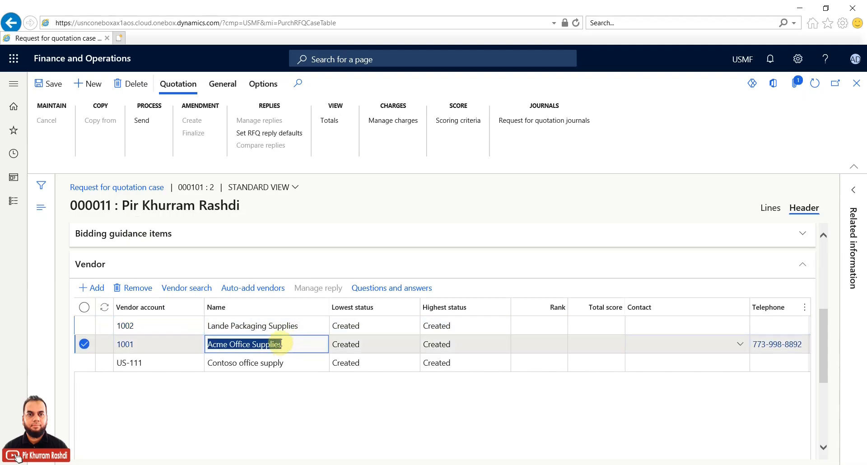
{"action": "left_click", "coordinate": [274, 325]}
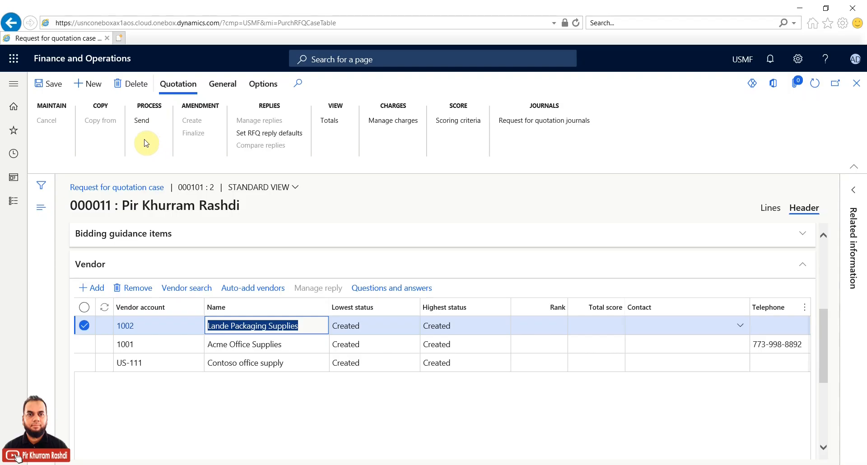
Step: Open the navigation pane's Modules list, then close it to return to the RFQ
{"action": "left_click", "coordinate": [11, 203]}
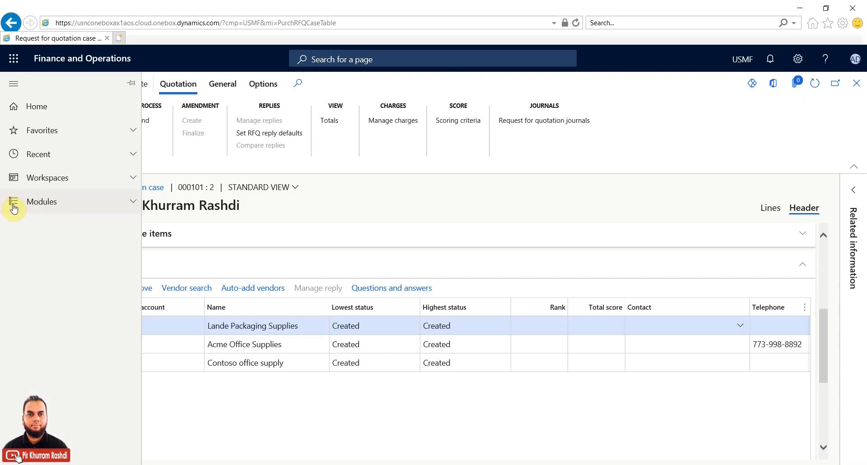
{"action": "left_click", "coordinate": [133, 201]}
{"action": "scroll", "coordinate": [86, 353], "scroll_direction": "down", "scroll_amount": 12}
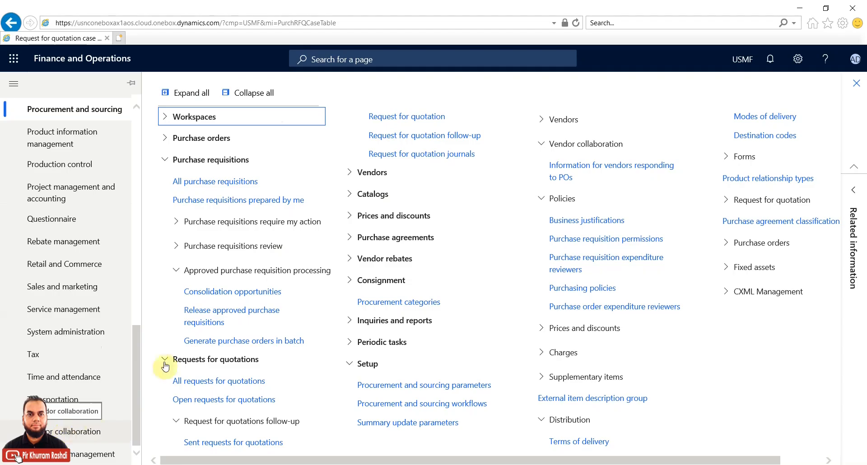
{"action": "left_click", "coordinate": [668, 62]}
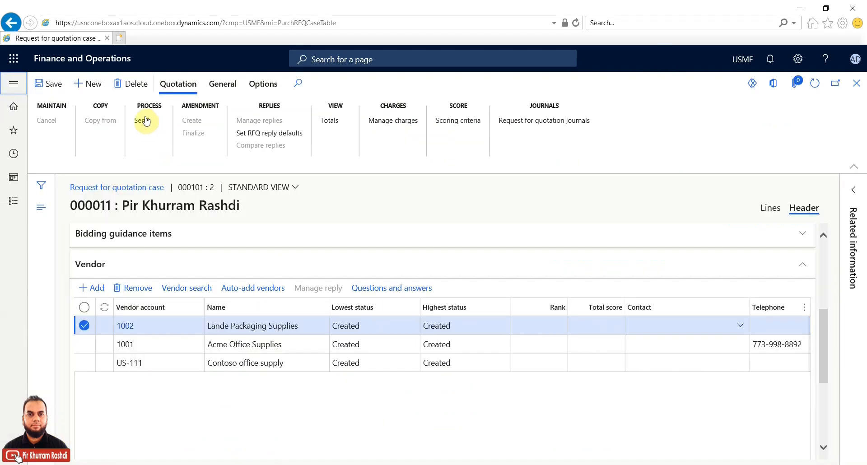
Step: Send RFQ 000011 to vendors 1001, 1002 and US-111 with line status filter All
{"action": "left_click", "coordinate": [146, 121]}
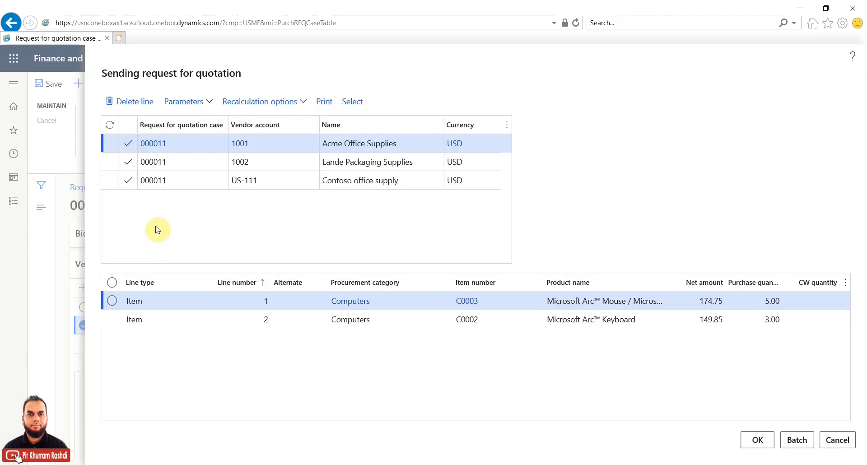
{"action": "left_click", "coordinate": [186, 161]}
{"action": "left_click", "coordinate": [185, 179]}
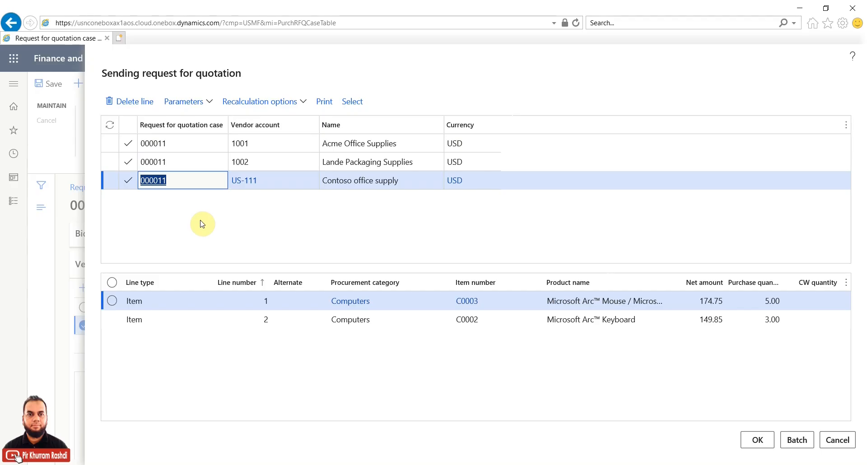
{"action": "left_click", "coordinate": [211, 103]}
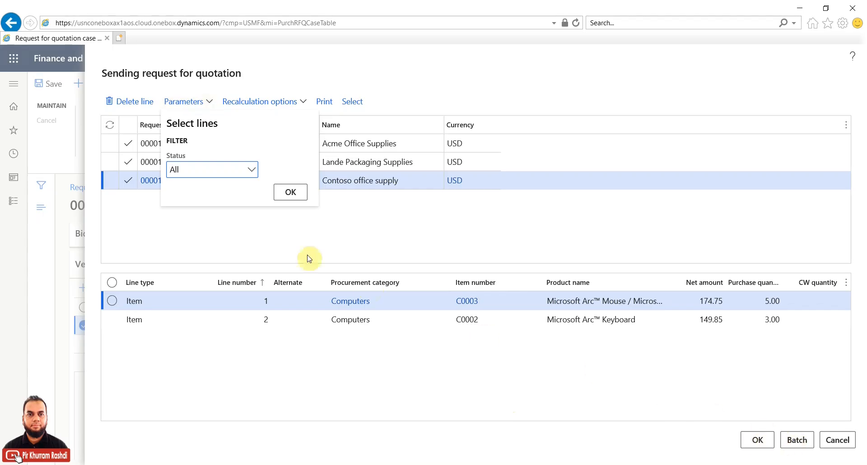
{"action": "left_click", "coordinate": [286, 191]}
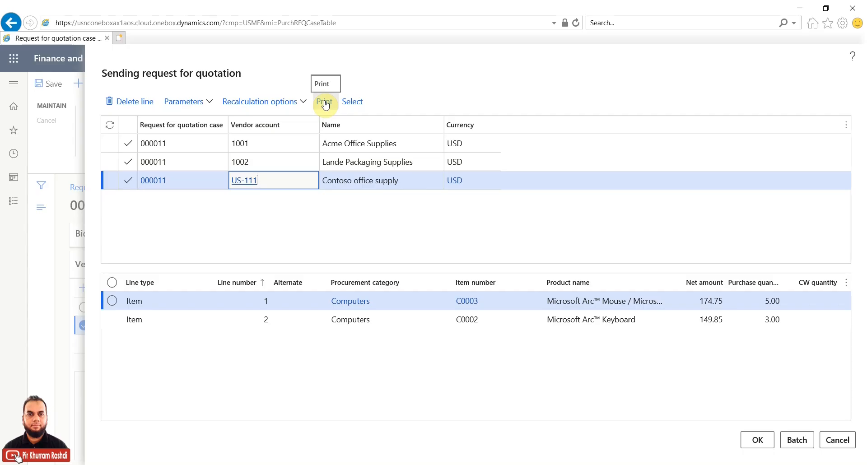
{"action": "left_click", "coordinate": [752, 440]}
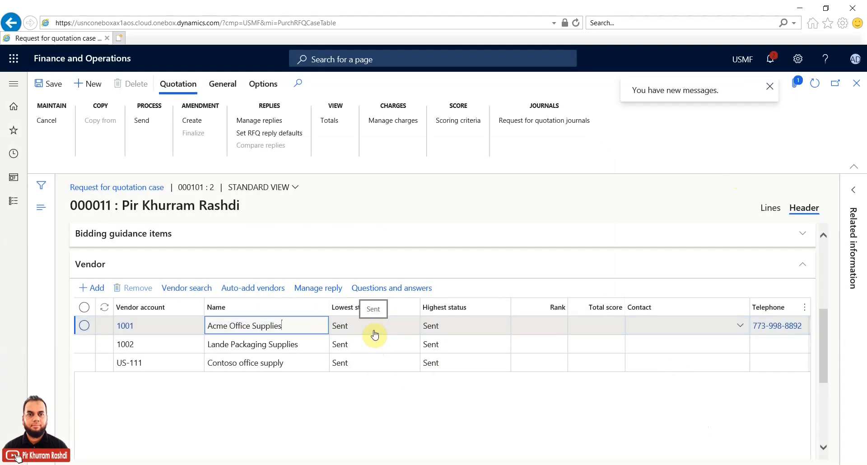
Step: Open the notifications and dismiss the RFQ 000011 sent-to-vendors messages
{"action": "left_click", "coordinate": [770, 61]}
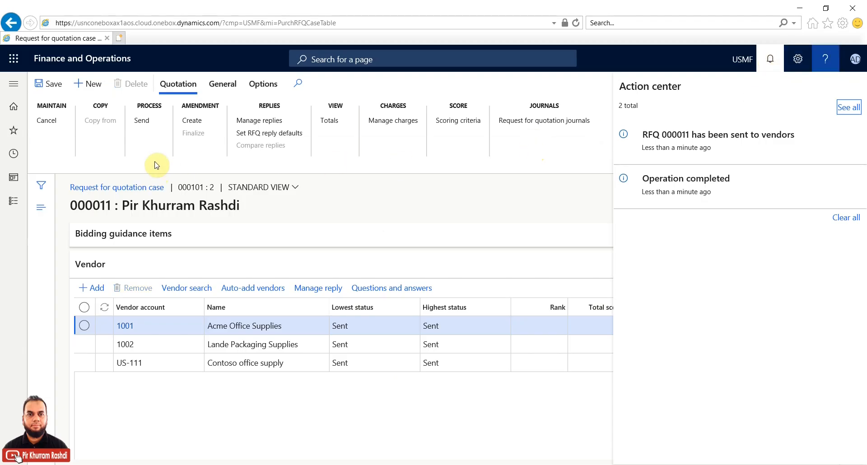
{"action": "left_click", "coordinate": [427, 213]}
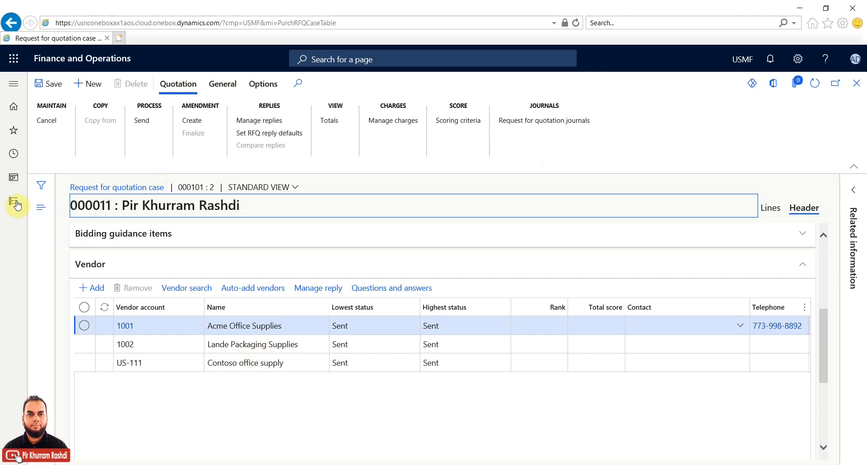
Step: Open the original print preview of RFQ journal 000015 from case 000011's request for quotation journals
{"action": "left_click", "coordinate": [544, 125]}
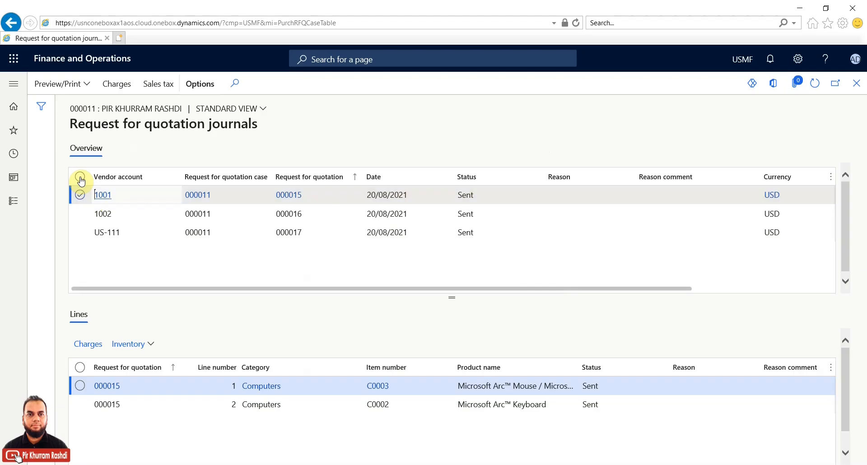
{"action": "left_click", "coordinate": [90, 87]}
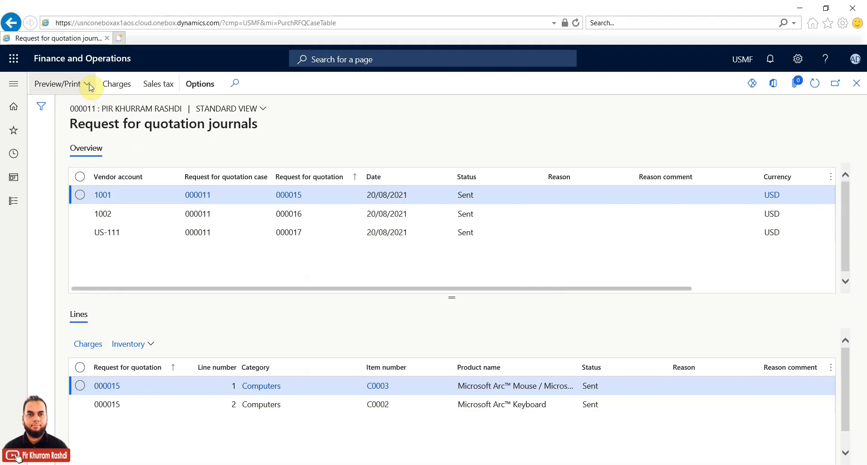
{"action": "left_click", "coordinate": [90, 87]}
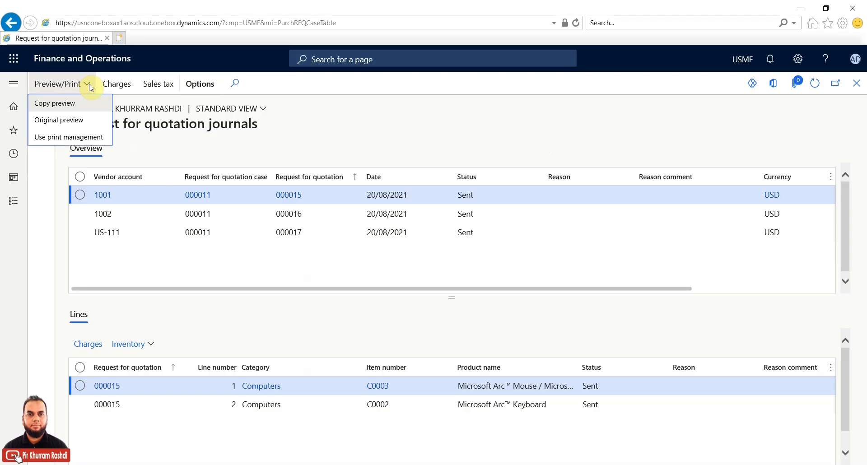
{"action": "left_click", "coordinate": [75, 121]}
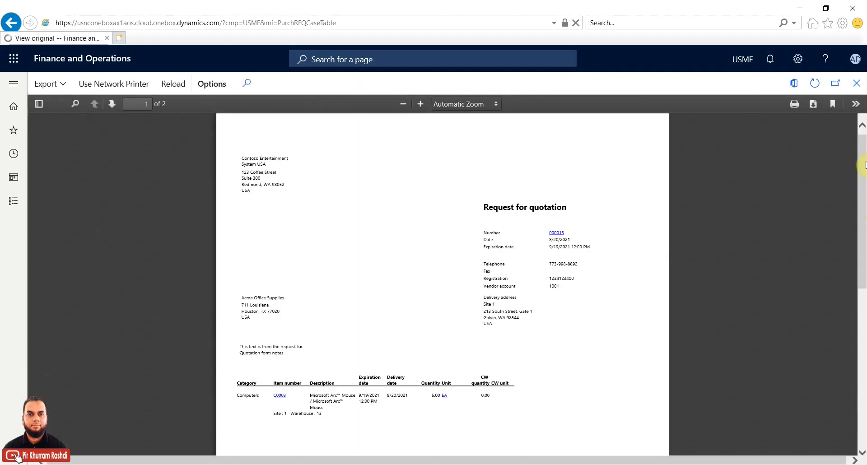
Step: Scroll the first preview page and select the vendor and sender address text
{"action": "left_click_drag", "start_coordinate": [863, 165], "coordinate": [863, 219]}
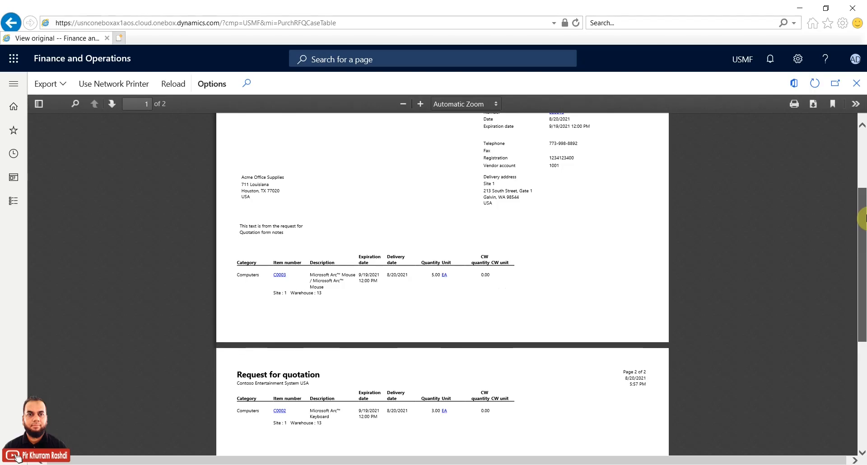
{"action": "left_click_drag", "start_coordinate": [863, 218], "coordinate": [863, 167]}
{"action": "triple_click", "coordinate": [241, 293]}
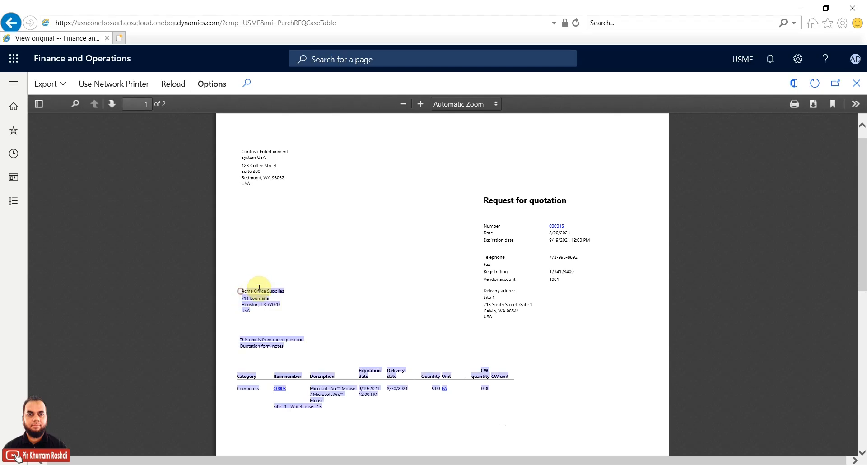
{"action": "left_click", "coordinate": [243, 294]}
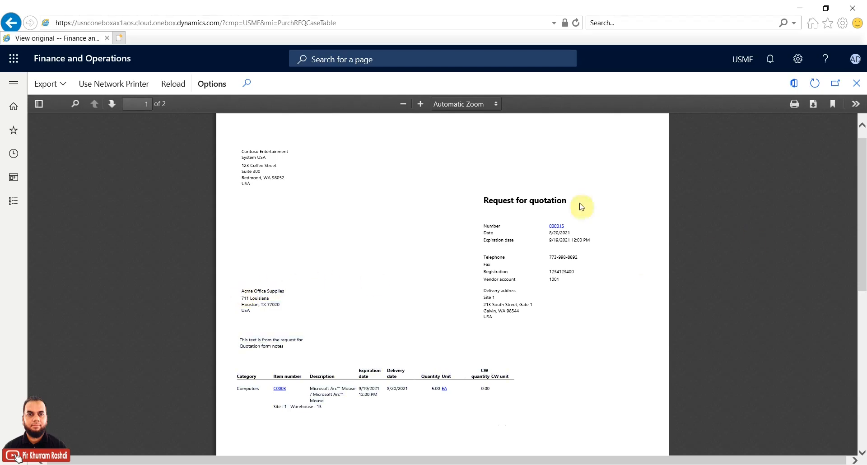
{"action": "triple_click", "coordinate": [241, 151]}
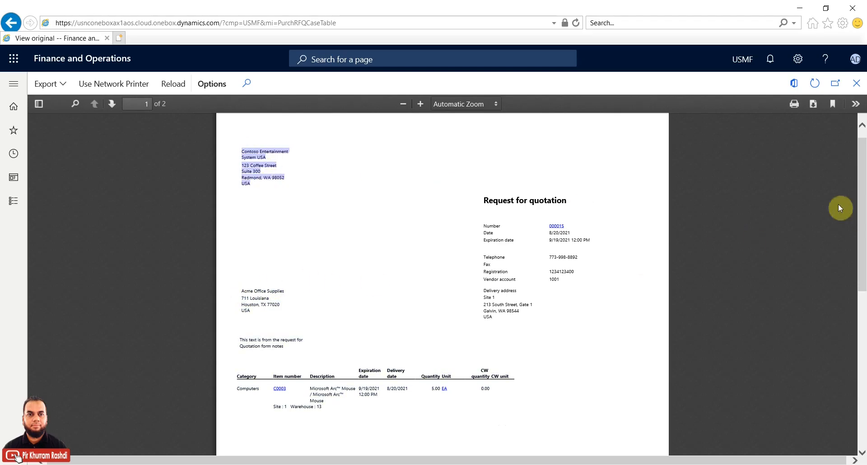
Step: Set the RFQ 000015 preview zoom to Page Width
{"action": "left_click", "coordinate": [489, 104]}
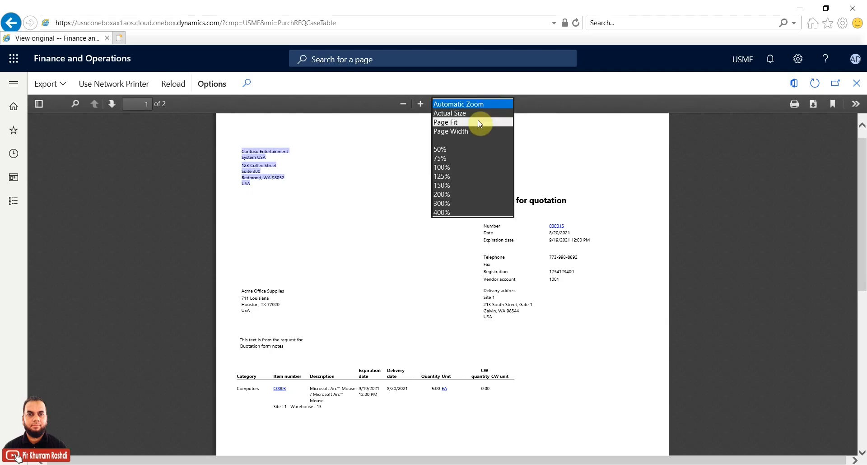
{"action": "left_click", "coordinate": [478, 122]}
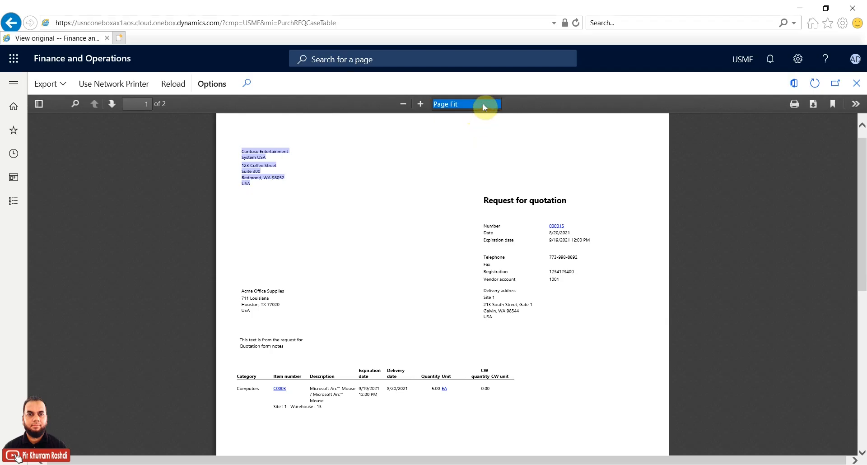
{"action": "left_click", "coordinate": [483, 102]}
{"action": "left_click", "coordinate": [464, 114]}
{"action": "left_click", "coordinate": [465, 113]}
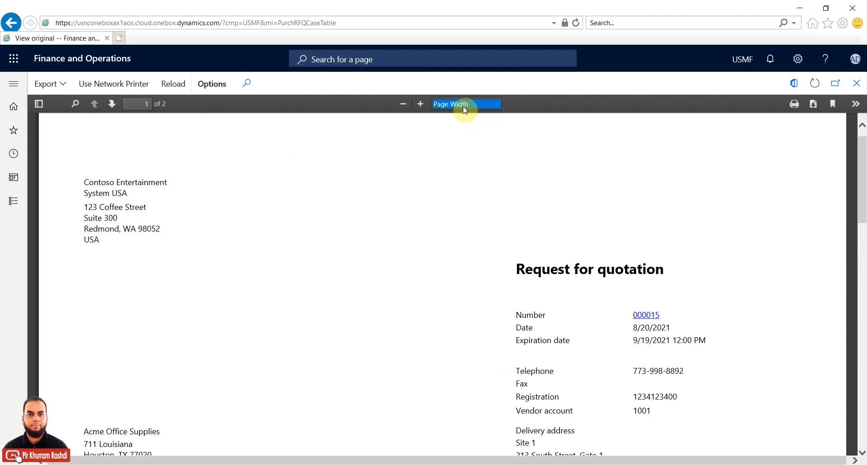
{"action": "left_click", "coordinate": [466, 103]}
{"action": "left_click", "coordinate": [662, 159]}
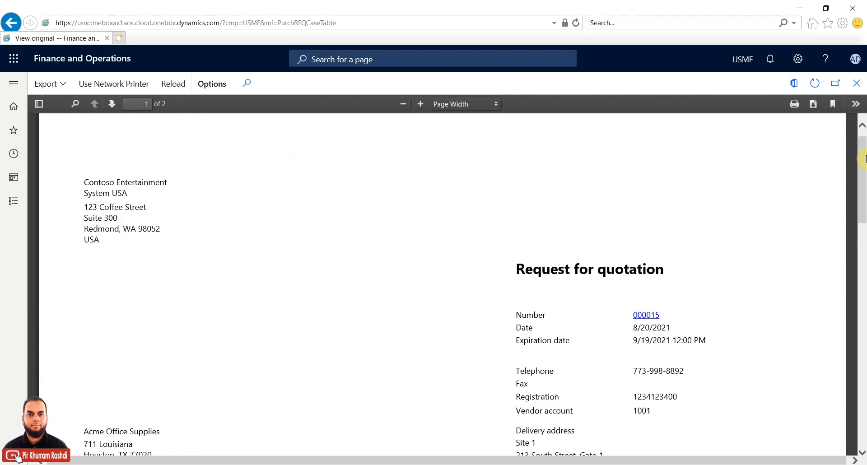
Step: Read through both pages, highlighting the vendor address and item table, then close the preview
{"action": "scroll", "coordinate": [855, 149], "scroll_direction": "down", "scroll_amount": 1}
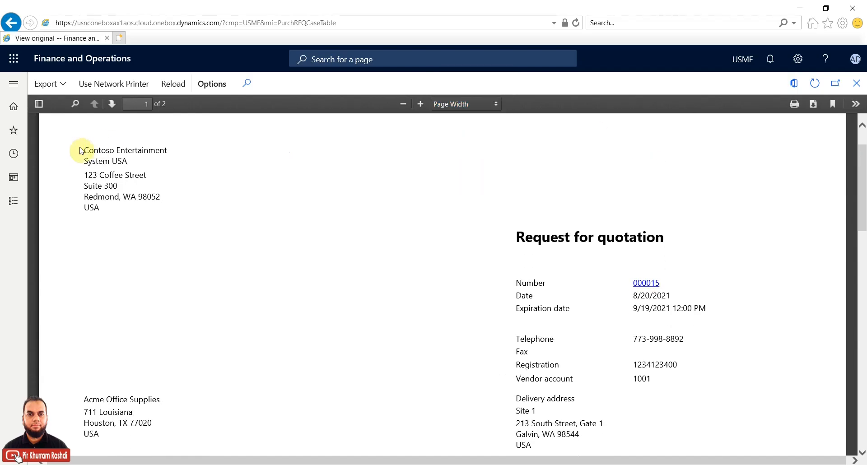
{"action": "left_click", "coordinate": [136, 203]}
{"action": "left_click_drag", "start_coordinate": [863, 176], "coordinate": [863, 197]}
{"action": "scroll", "coordinate": [605, 217], "scroll_direction": "down", "scroll_amount": 1}
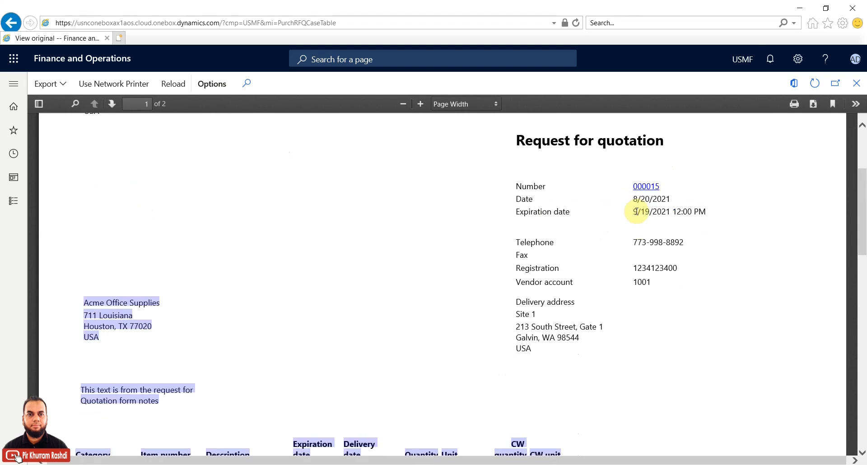
{"action": "left_click_drag", "start_coordinate": [862, 207], "coordinate": [862, 231]}
{"action": "left_click", "coordinate": [311, 273]}
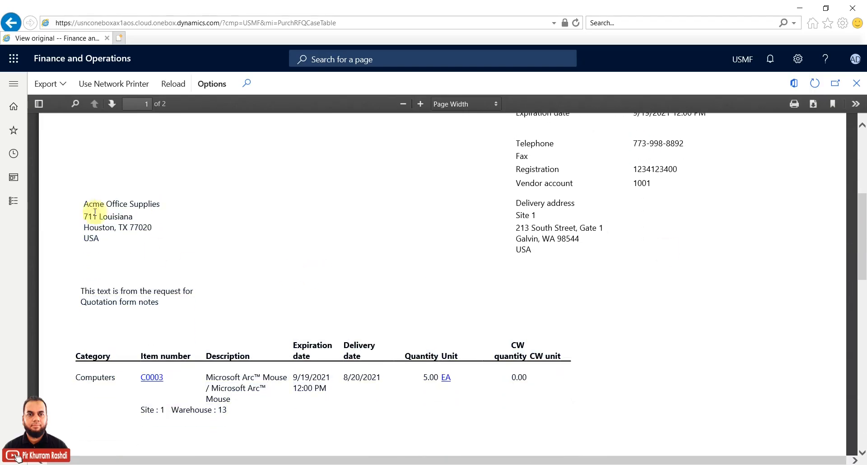
{"action": "left_click_drag", "start_coordinate": [78, 203], "coordinate": [100, 197]}
{"action": "left_click", "coordinate": [139, 255]}
{"action": "scroll", "coordinate": [182, 314], "scroll_direction": "down", "scroll_amount": 3}
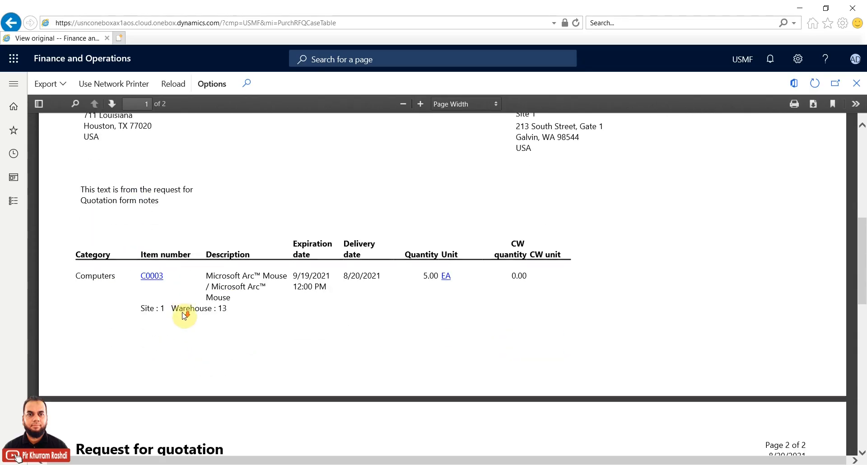
{"action": "left_click_drag", "start_coordinate": [183, 186], "coordinate": [176, 198]}
{"action": "left_click", "coordinate": [147, 194]}
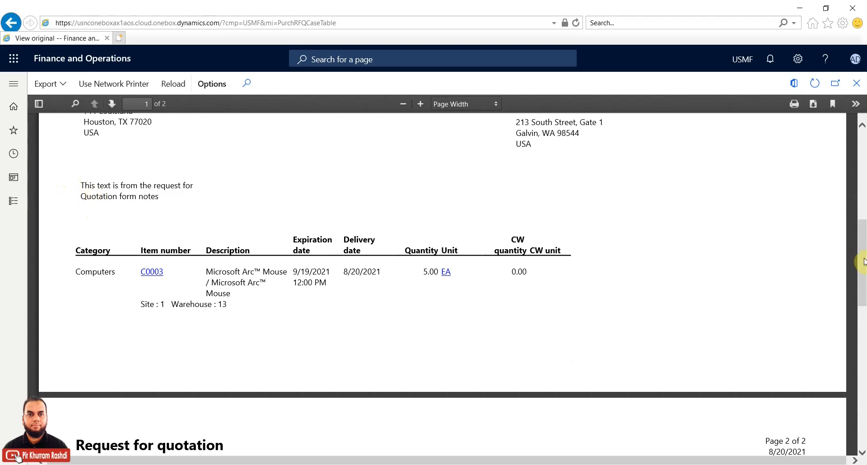
{"action": "left_click_drag", "start_coordinate": [863, 260], "coordinate": [863, 280]}
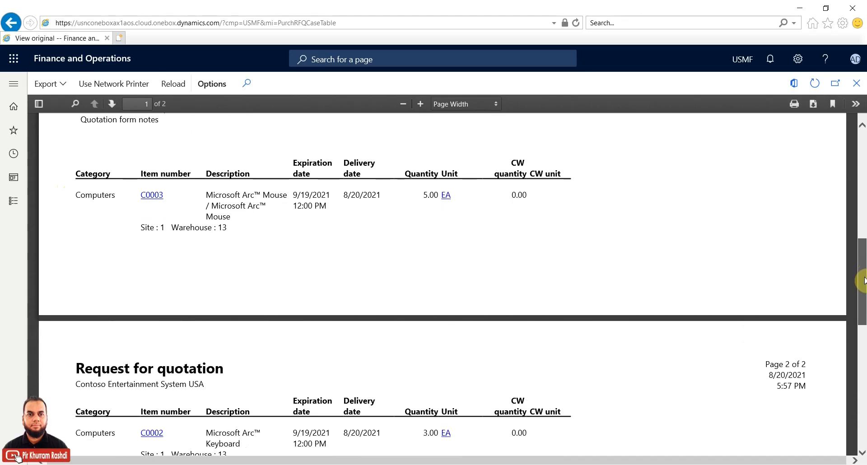
{"action": "left_click_drag", "start_coordinate": [863, 280], "coordinate": [862, 201]}
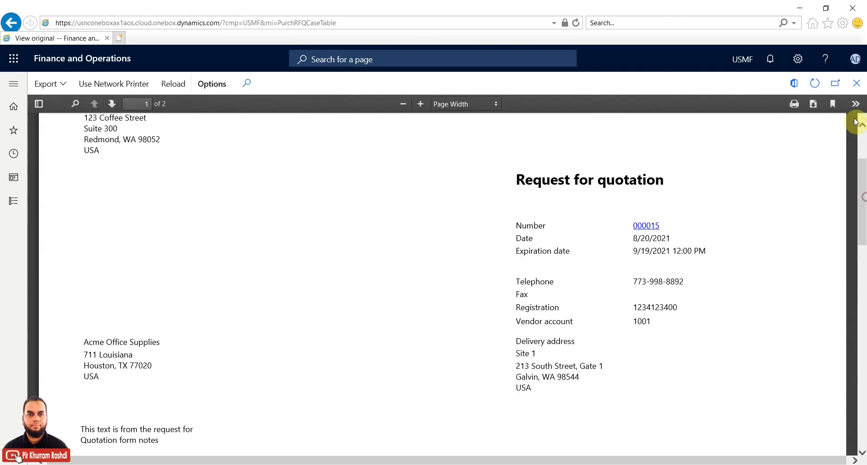
{"action": "left_click", "coordinate": [856, 86]}
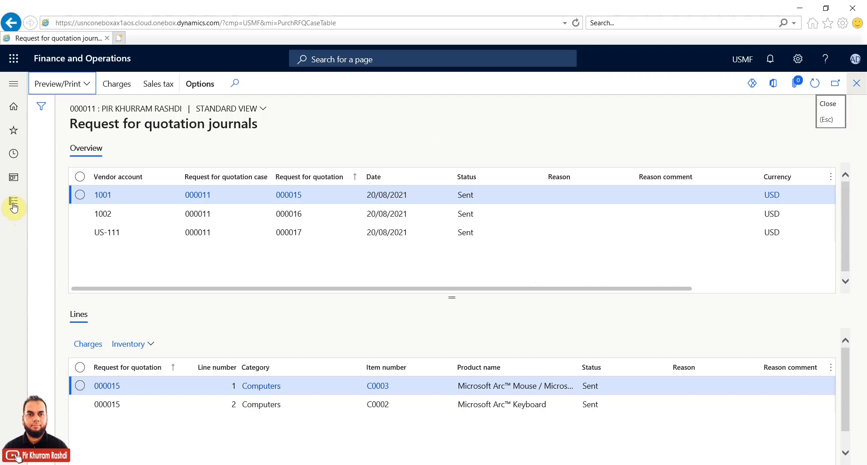
Step: Close the journals, open the Request for quotation parameters, and highlight 'Purchaser can edit vendors bid'
{"action": "left_click", "coordinate": [855, 86]}
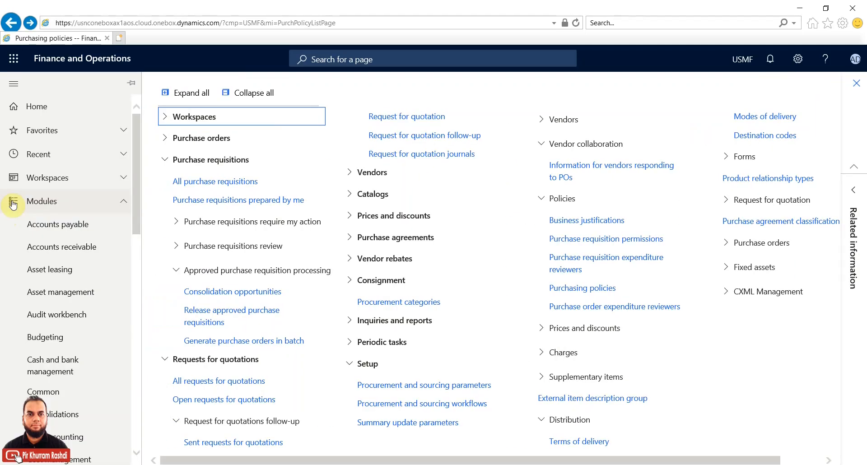
{"action": "left_click", "coordinate": [430, 385]}
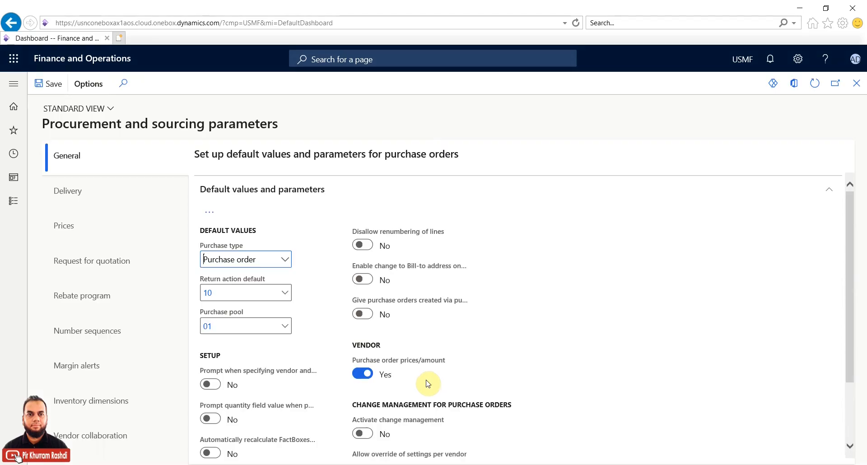
{"action": "left_click", "coordinate": [107, 270]}
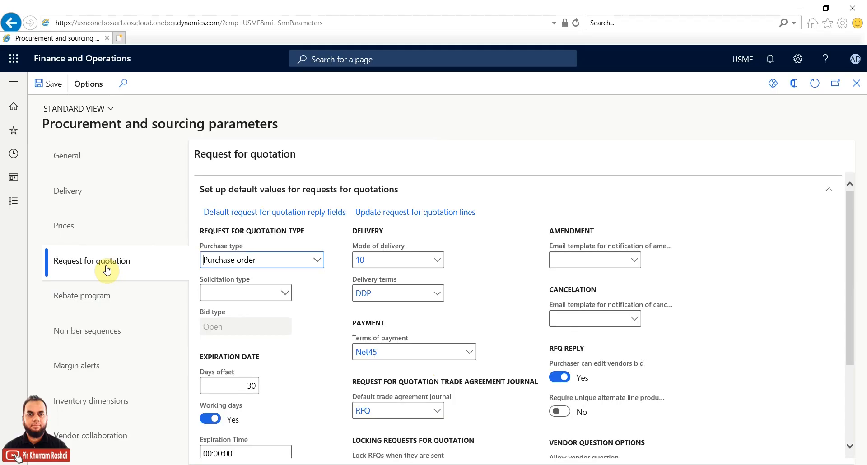
{"action": "left_click_drag", "start_coordinate": [853, 251], "coordinate": [857, 312]}
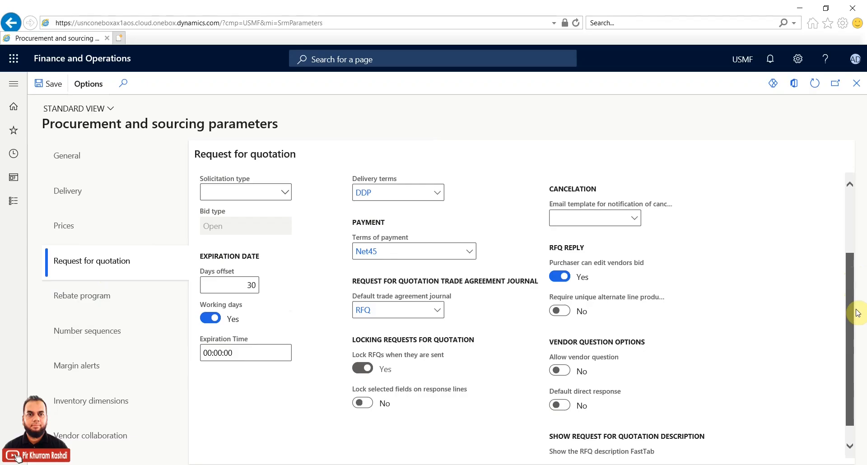
{"action": "mouse_move", "coordinate": [583, 266]}
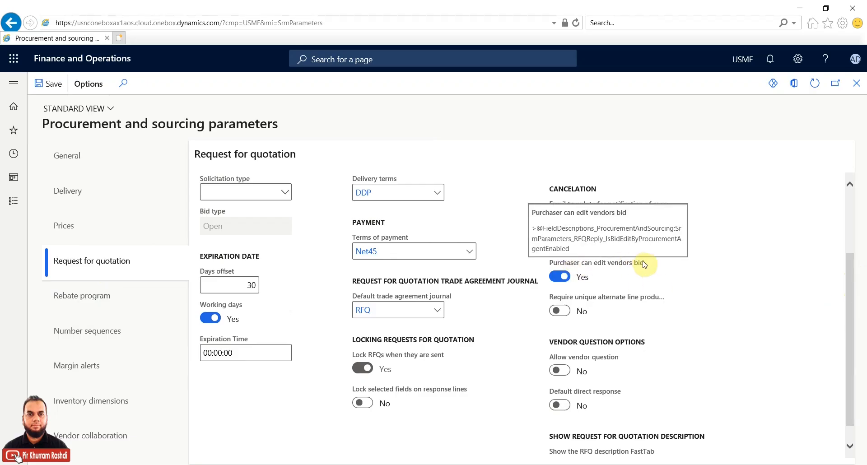
{"action": "left_click_drag", "start_coordinate": [645, 265], "coordinate": [547, 262]}
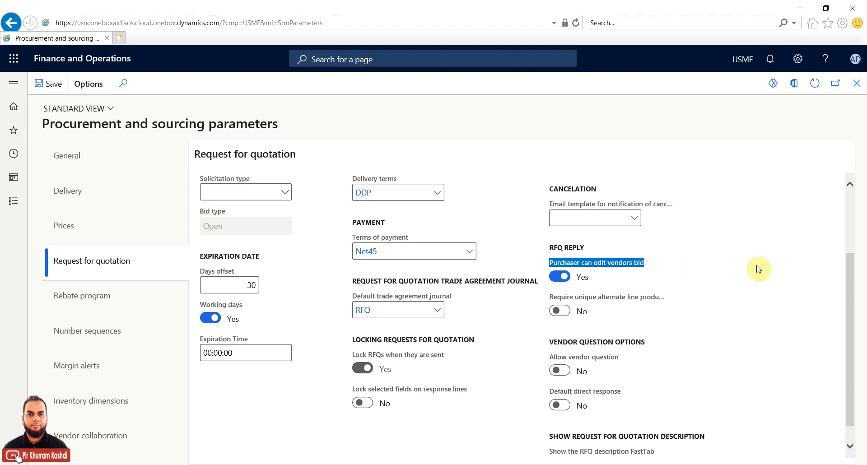
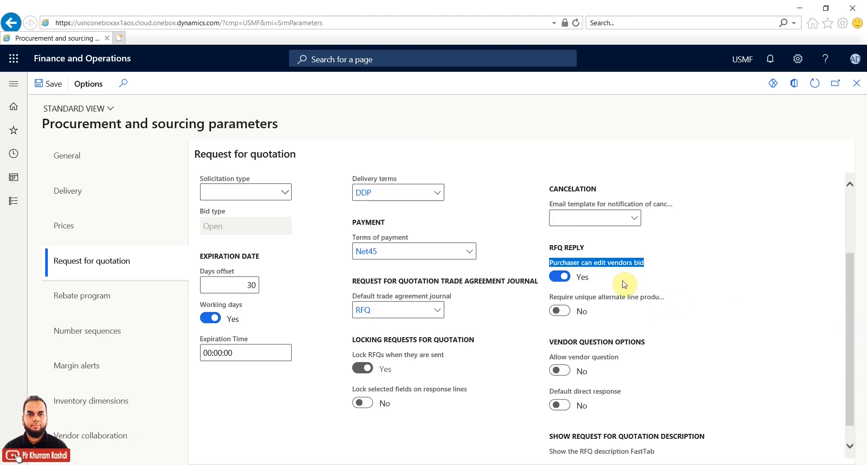
Step: Close the Procurement and sourcing parameters form and show the Vendor collaboration module menu
{"action": "scroll", "coordinate": [844, 294], "scroll_direction": "up", "scroll_amount": 2}
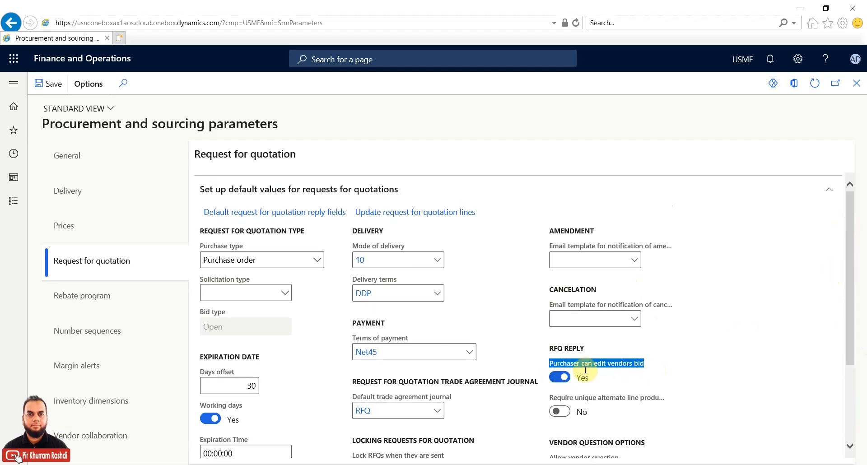
{"action": "left_click", "coordinate": [856, 83]}
{"action": "left_click", "coordinate": [90, 431]}
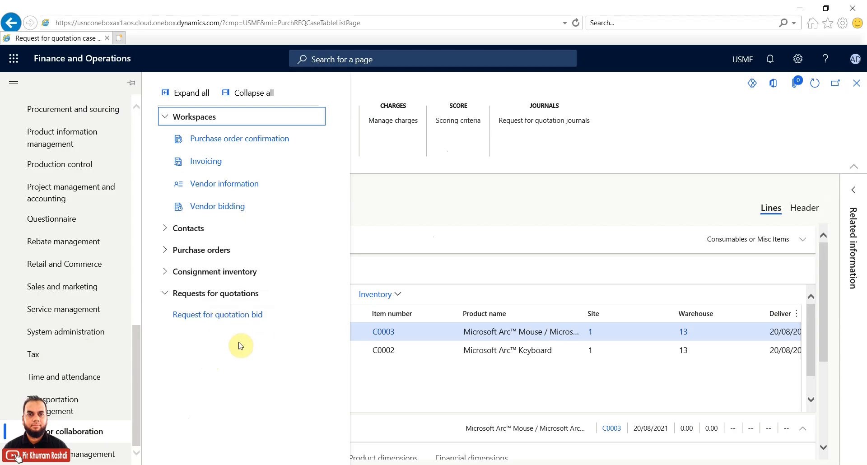
Step: Open the Request for quotation bid list for case 000011 and leave only bid 000016 selected
{"action": "left_click", "coordinate": [250, 318]}
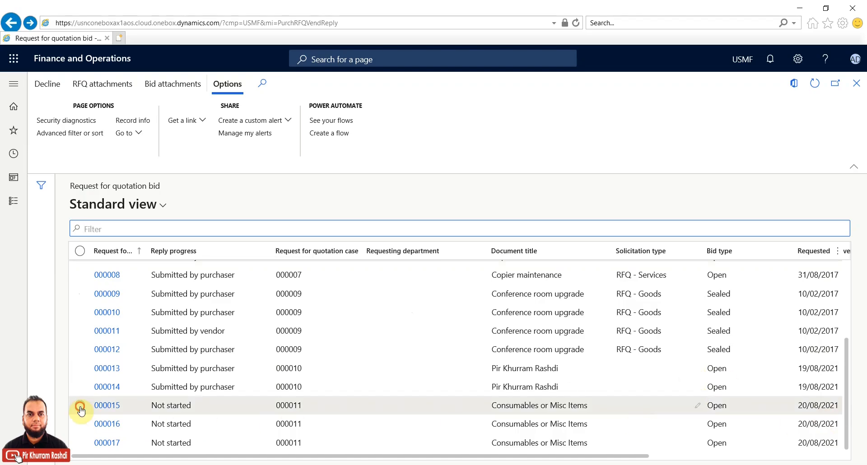
{"action": "left_click", "coordinate": [80, 406]}
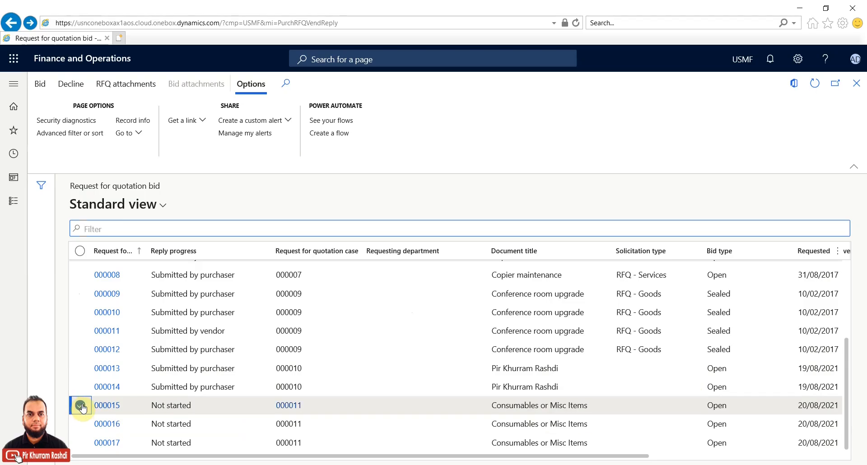
{"action": "left_click", "coordinate": [82, 424]}
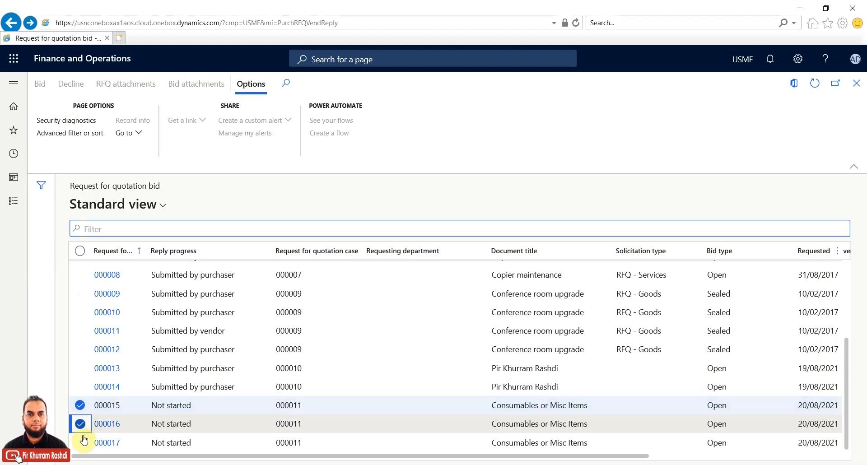
{"action": "left_click", "coordinate": [81, 442]}
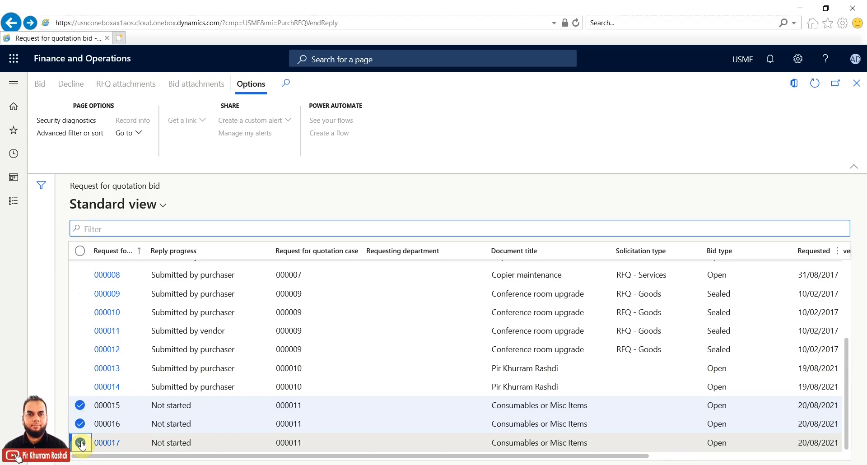
{"action": "left_click", "coordinate": [81, 444]}
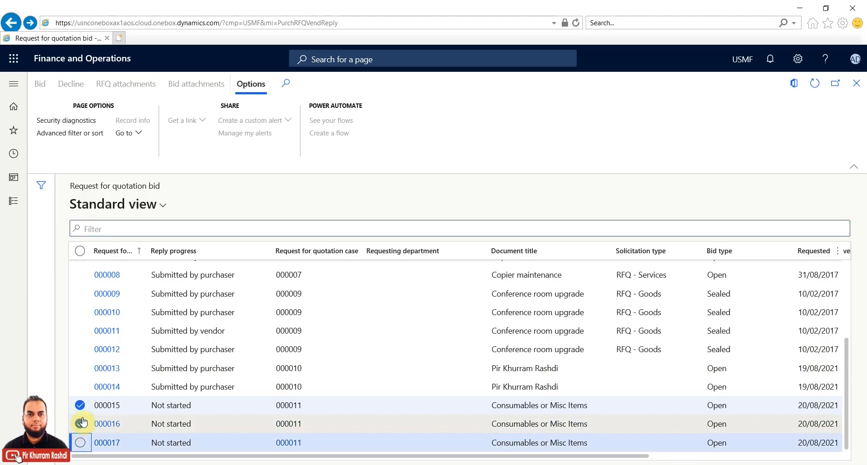
{"action": "left_click", "coordinate": [81, 423]}
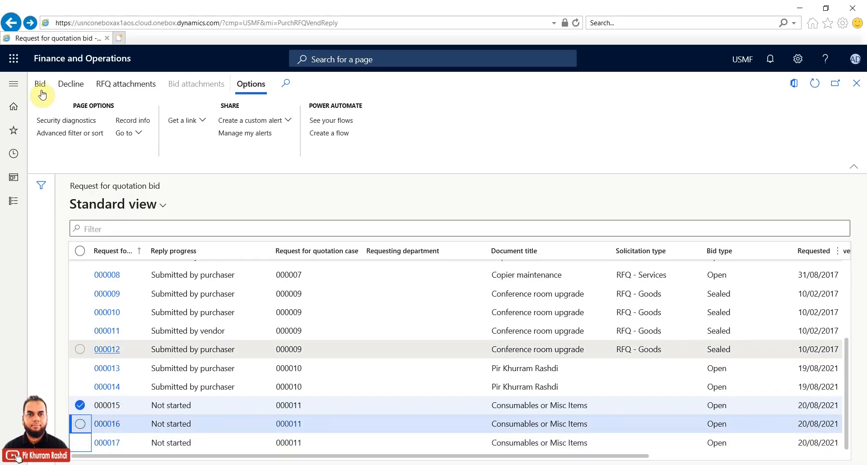
Step: Open bid 000016 and change the mouse (C0003) unit price from 34.95 to 36.00
{"action": "left_click", "coordinate": [41, 85]}
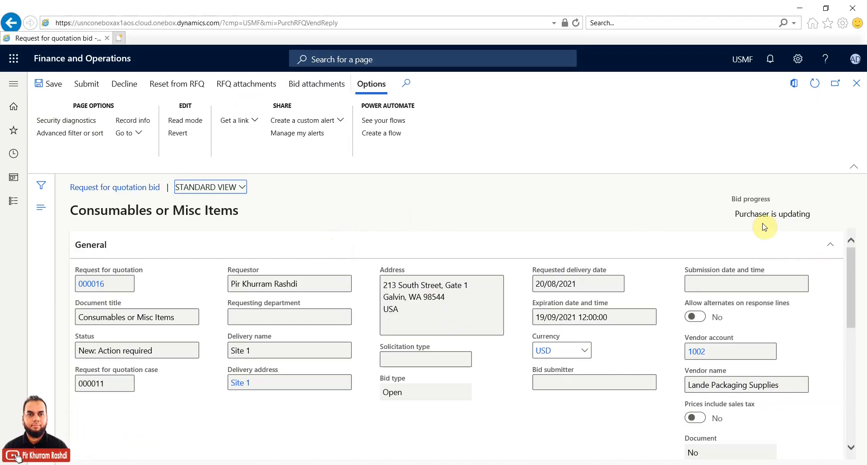
{"action": "left_click_drag", "start_coordinate": [733, 212], "coordinate": [811, 213]}
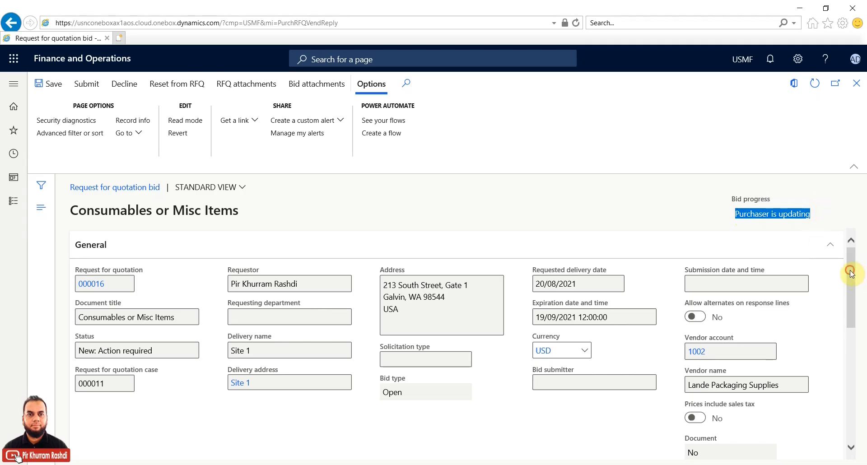
{"action": "left_click_drag", "start_coordinate": [851, 274], "coordinate": [845, 396]}
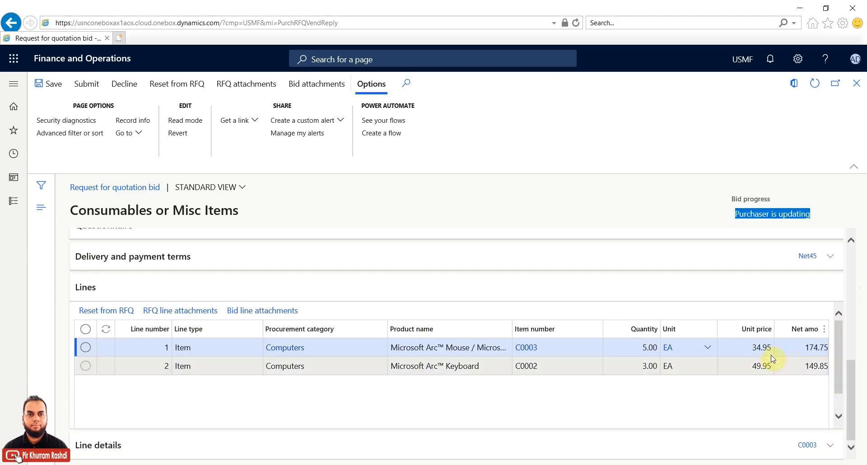
{"action": "left_click", "coordinate": [744, 350]}
{"action": "left_click_drag", "start_coordinate": [745, 350], "coordinate": [767, 347]}
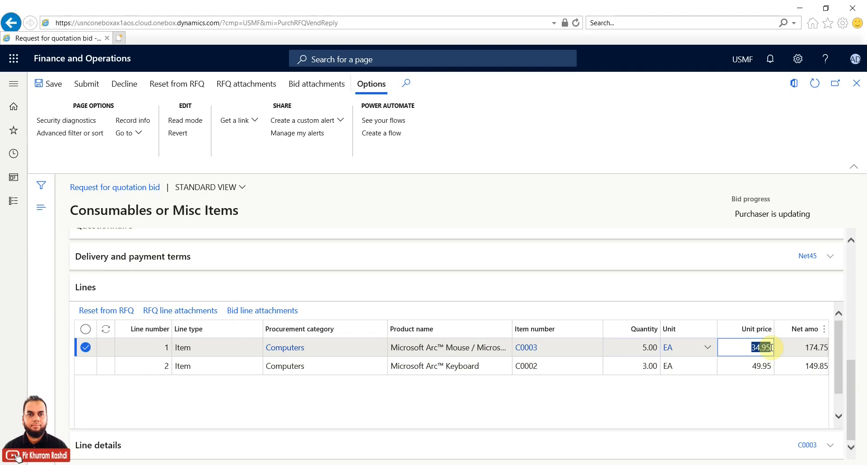
{"action": "type", "text": "36"}
{"action": "left_click", "coordinate": [731, 365]}
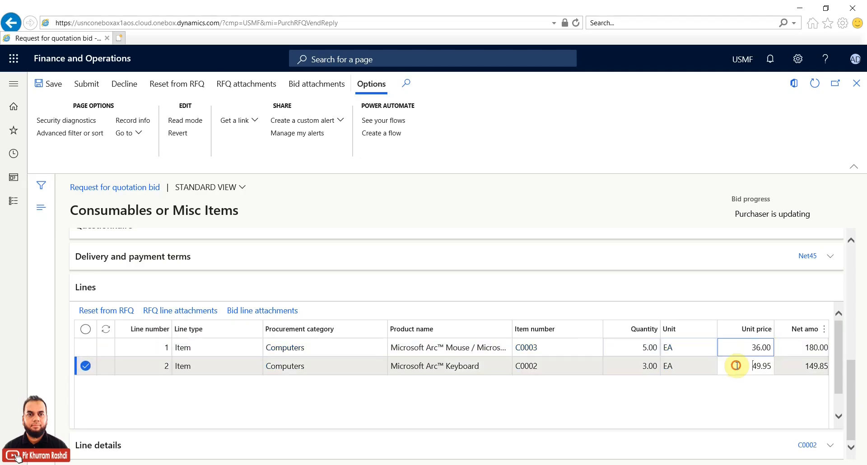
Step: Change the keyboard (C0002) unit price from 49.95 to 51.00, check both lines, and save
{"action": "left_click_drag", "start_coordinate": [778, 365], "coordinate": [756, 368]}
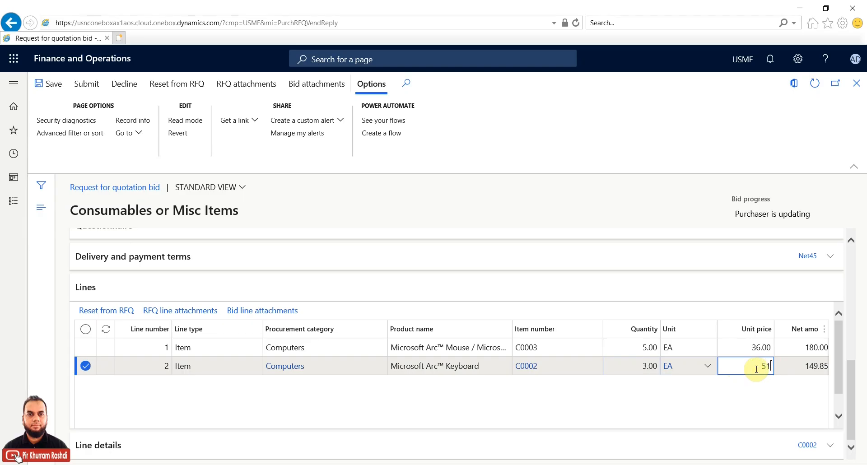
{"action": "type", "text": "51"}
{"action": "left_click", "coordinate": [742, 347]}
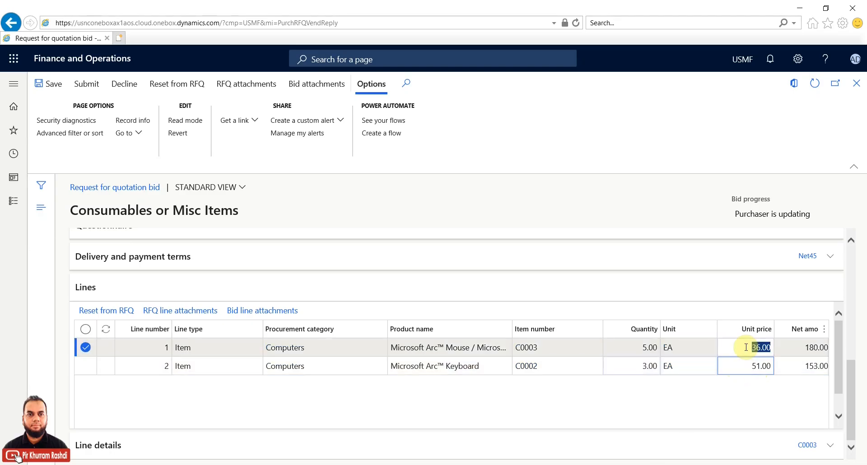
{"action": "left_click", "coordinate": [737, 364]}
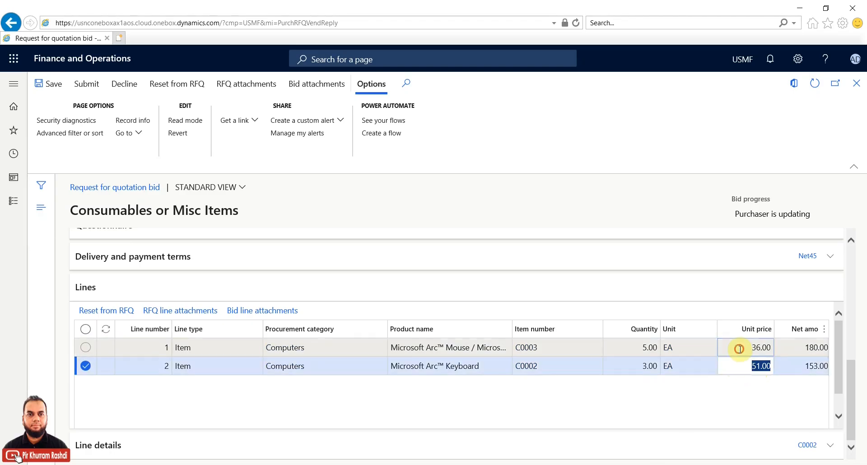
{"action": "left_click", "coordinate": [740, 348]}
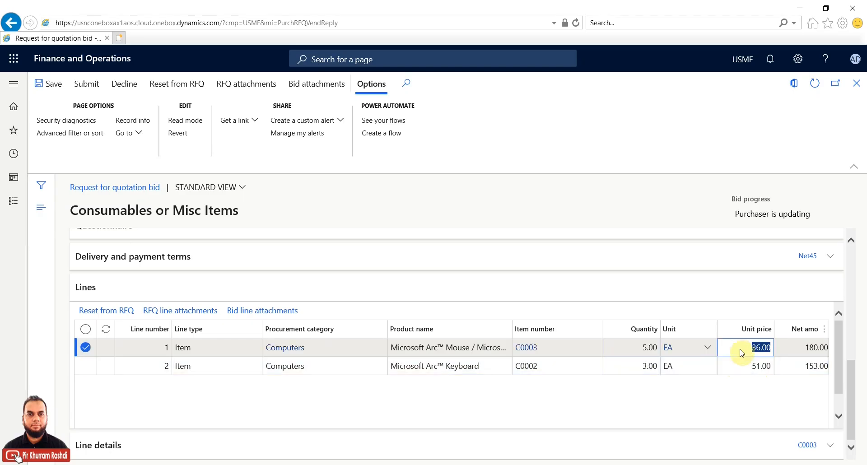
{"action": "left_click", "coordinate": [745, 366]}
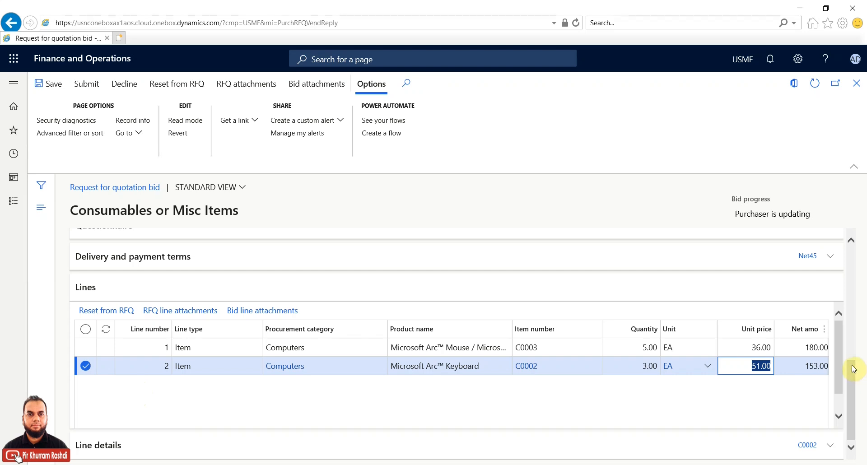
{"action": "scroll", "coordinate": [854, 330], "scroll_direction": "up", "scroll_amount": 3}
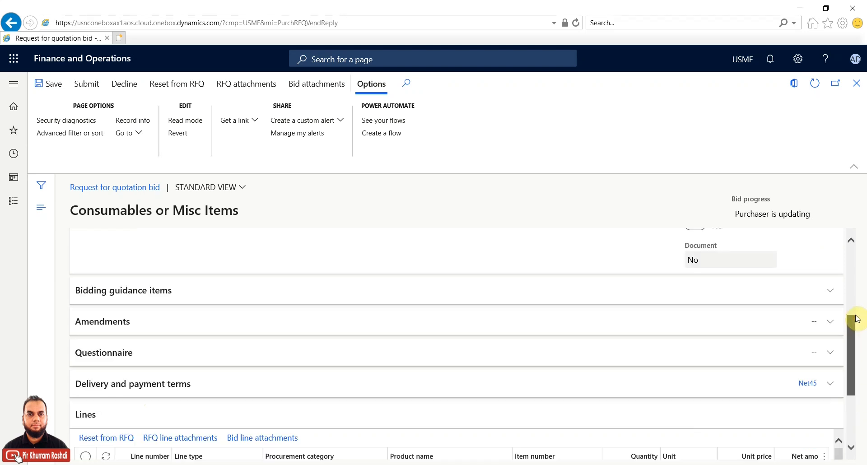
{"action": "scroll", "coordinate": [856, 281], "scroll_direction": "up", "scroll_amount": 5}
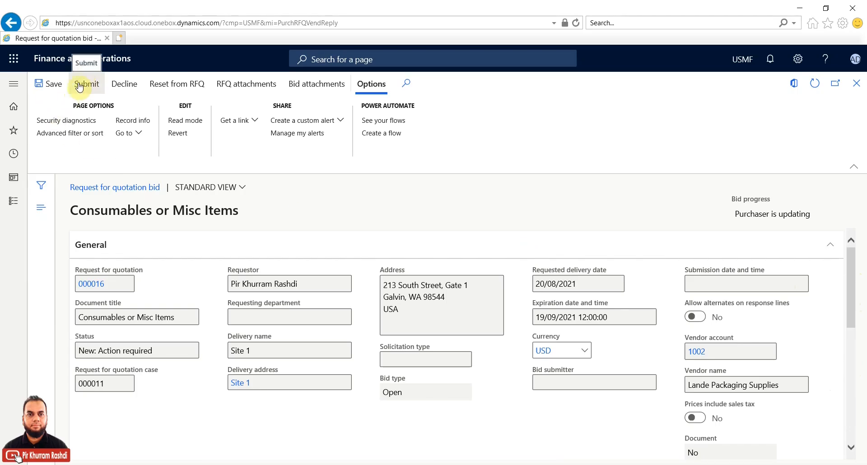
{"action": "left_click", "coordinate": [54, 85]}
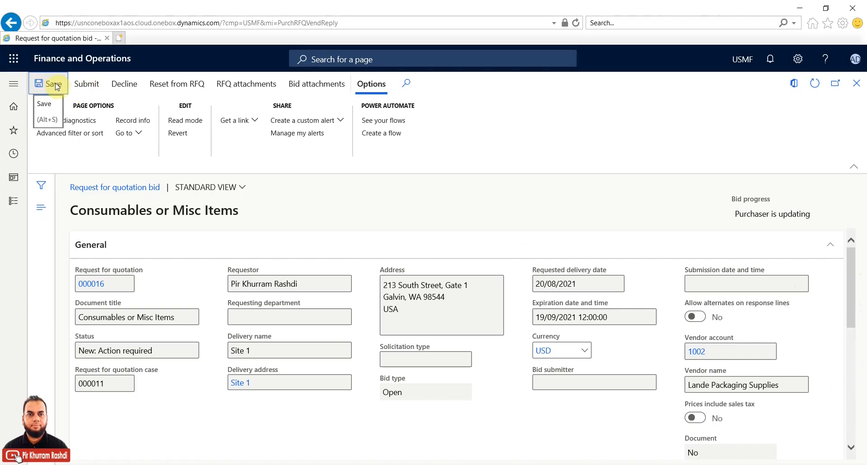
Step: Submit bid 000016, dismiss the confirmation, and select bid 000015 in the list
{"action": "left_click", "coordinate": [82, 85]}
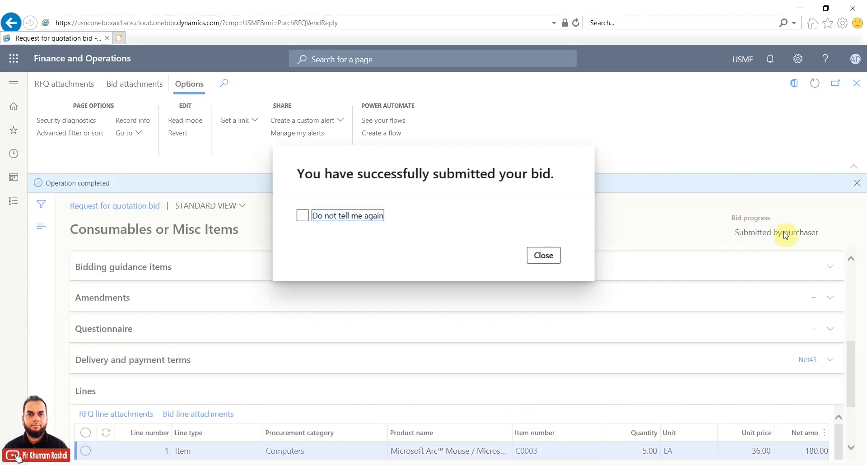
{"action": "left_click", "coordinate": [546, 255]}
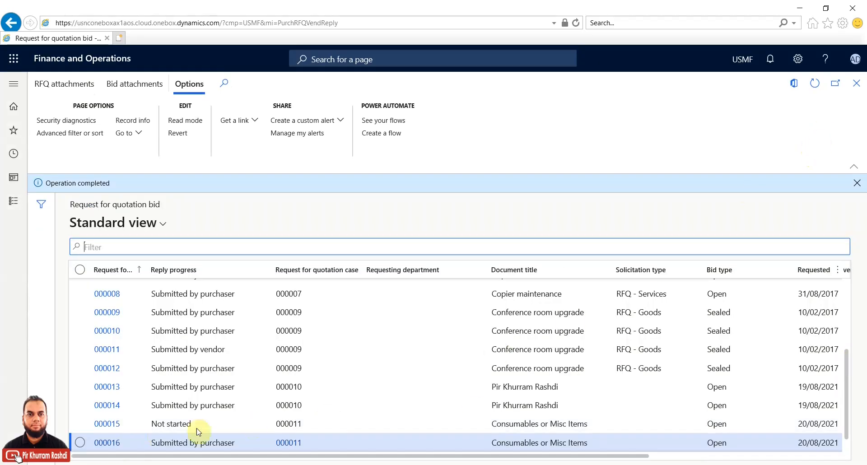
{"action": "left_click", "coordinate": [82, 424]}
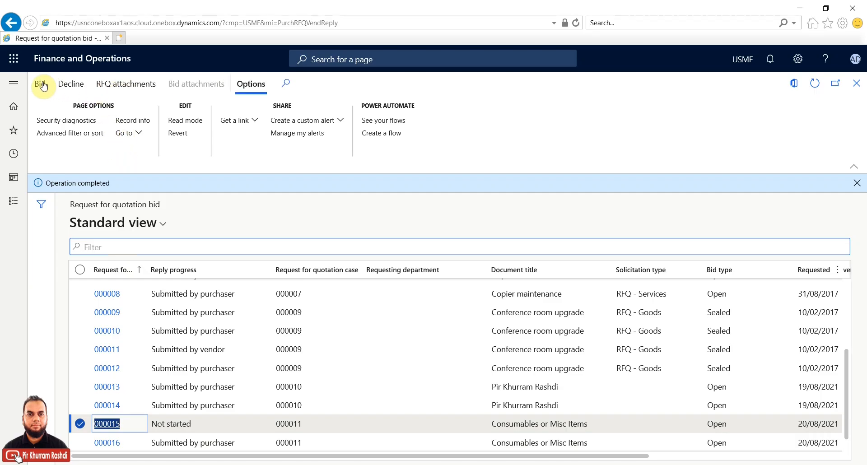
Step: Open bid 000015 and set the mouse (C0003) unit price to 30.00
{"action": "left_click", "coordinate": [43, 86]}
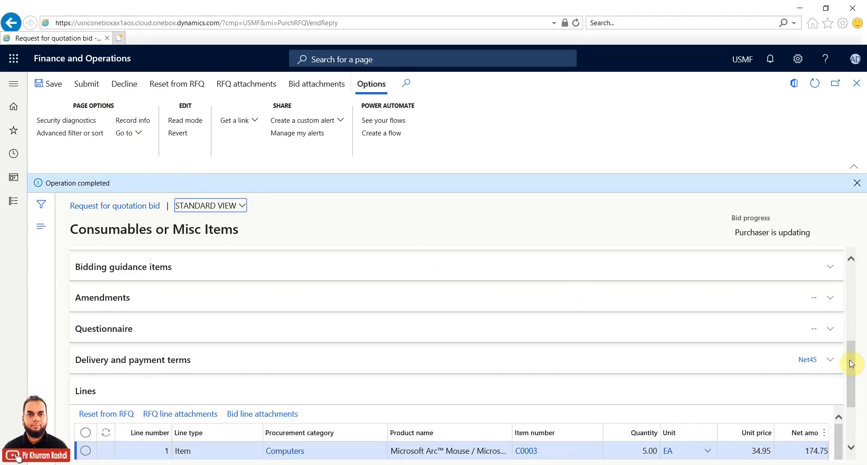
{"action": "scroll", "coordinate": [848, 378], "scroll_direction": "down", "scroll_amount": 2}
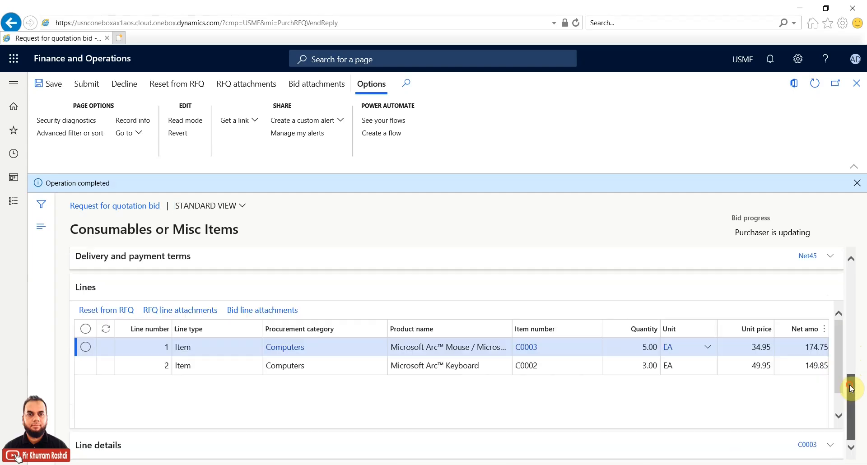
{"action": "left_click", "coordinate": [738, 347]}
{"action": "left_click_drag", "start_coordinate": [736, 347], "coordinate": [775, 346]}
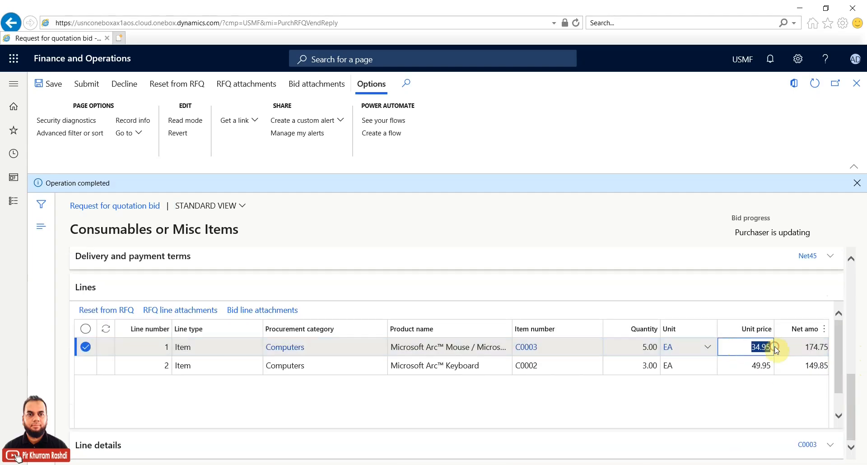
{"action": "type", "text": "30"}
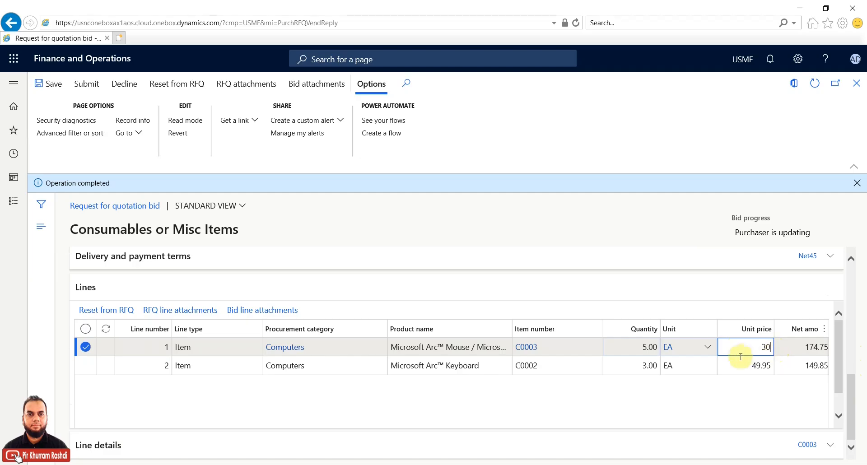
{"action": "left_click", "coordinate": [737, 365]}
Step: Set the keyboard (C0002) unit price to 45.00, save, and check the vendor name
{"action": "left_click", "coordinate": [736, 364]}
{"action": "left_click_drag", "start_coordinate": [735, 364], "coordinate": [777, 366]}
{"action": "type", "text": "45"}
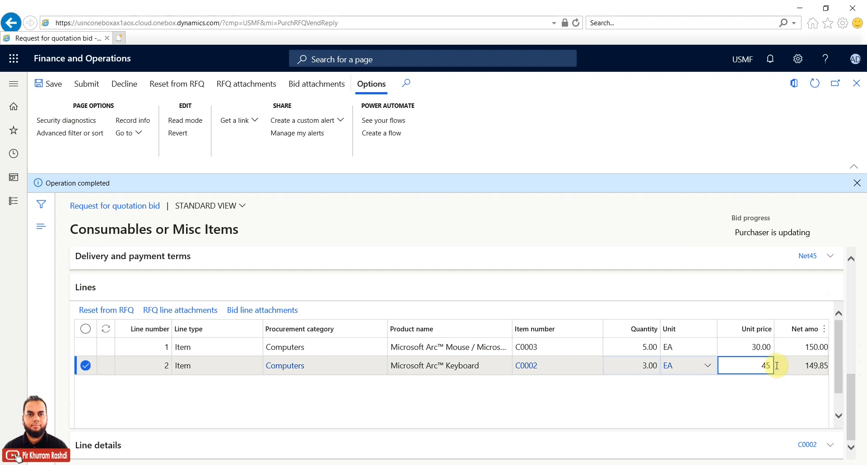
{"action": "left_click", "coordinate": [61, 85]}
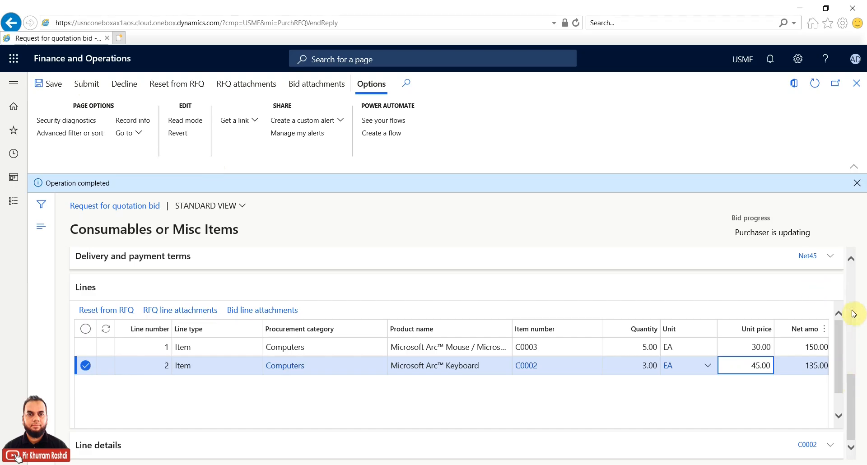
{"action": "left_click", "coordinate": [852, 289]}
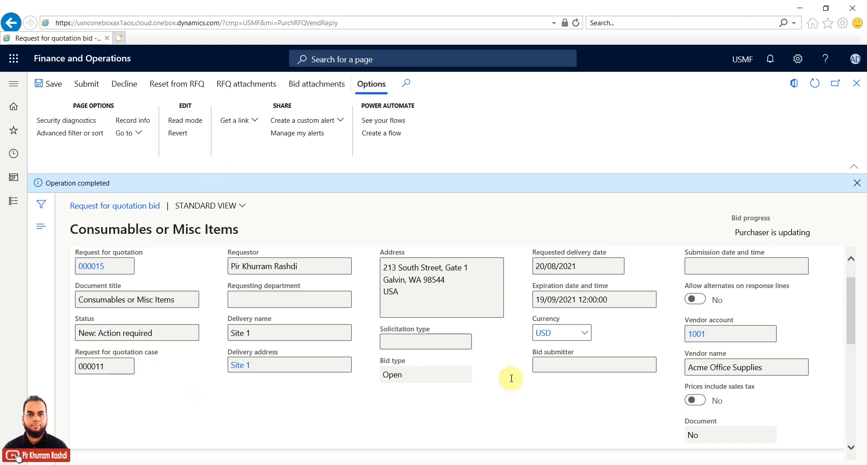
{"action": "left_click", "coordinate": [685, 367]}
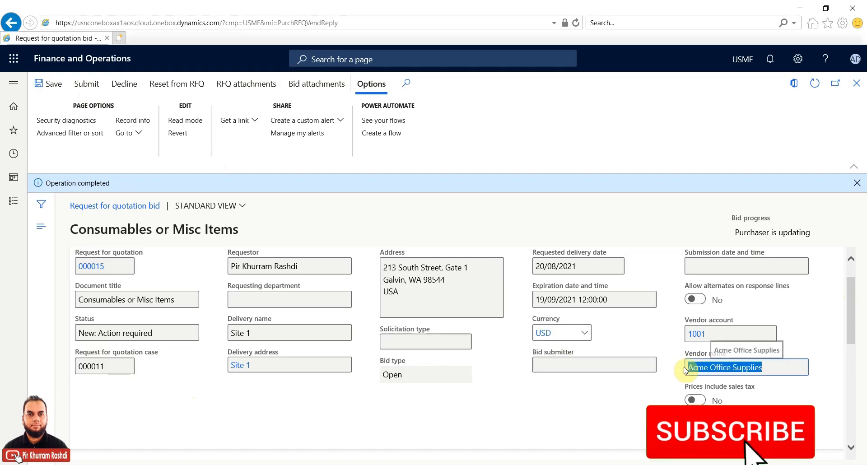
Step: Submit the Acme Office Supplies bid 000015 and close the submission confirmation
{"action": "left_click", "coordinate": [83, 86]}
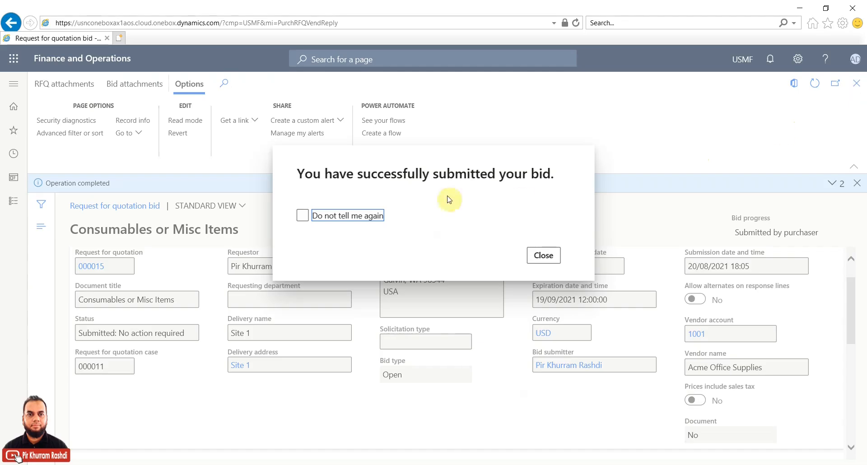
{"action": "left_click", "coordinate": [532, 251]}
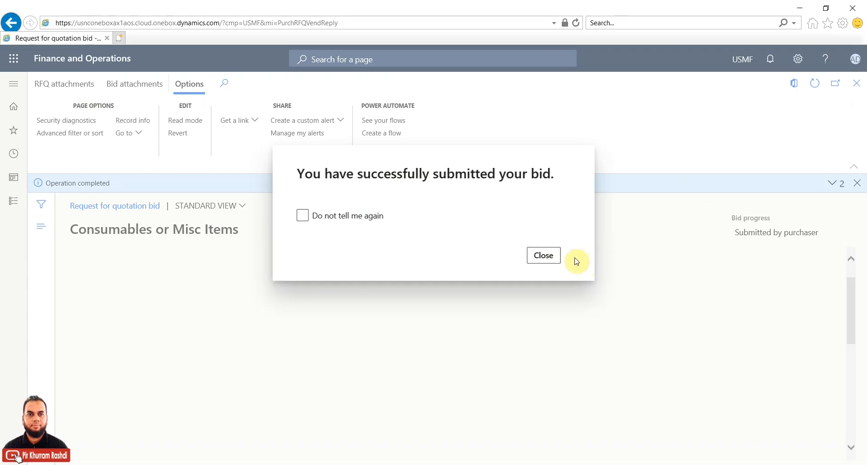
{"action": "left_click", "coordinate": [543, 256]}
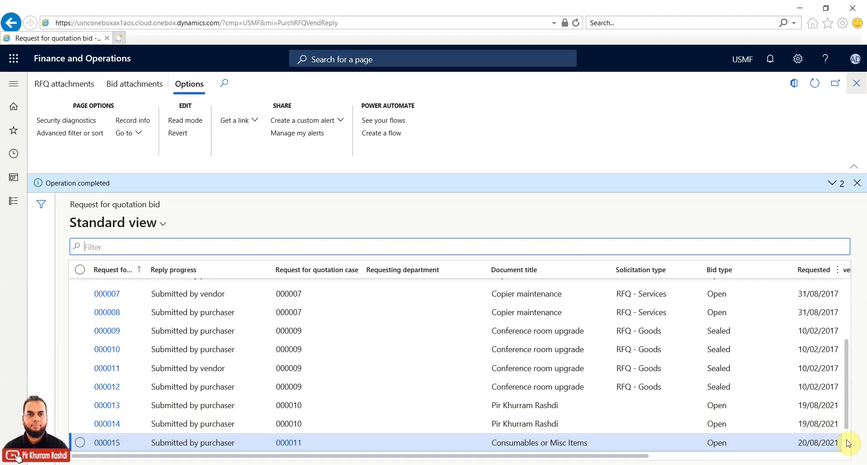
Step: Open bid 000017 unchanged at 34.95 and 49.95, submit it, and close the confirmation
{"action": "scroll", "coordinate": [848, 447], "scroll_direction": "down", "scroll_amount": 2}
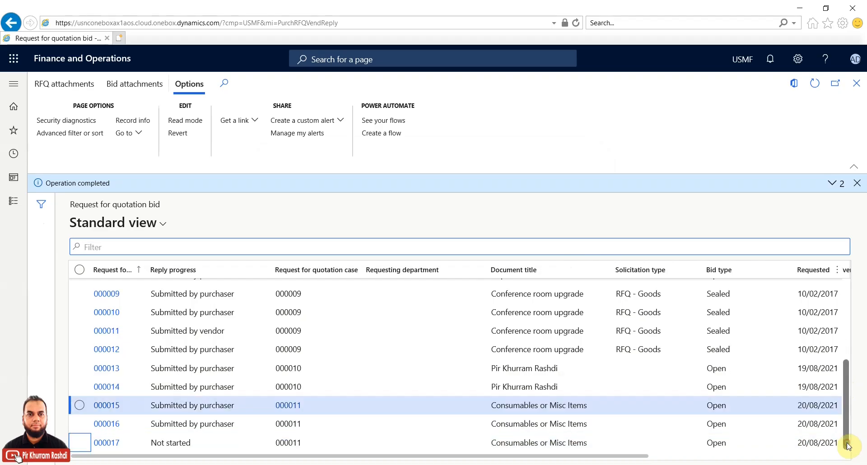
{"action": "left_click", "coordinate": [82, 444]}
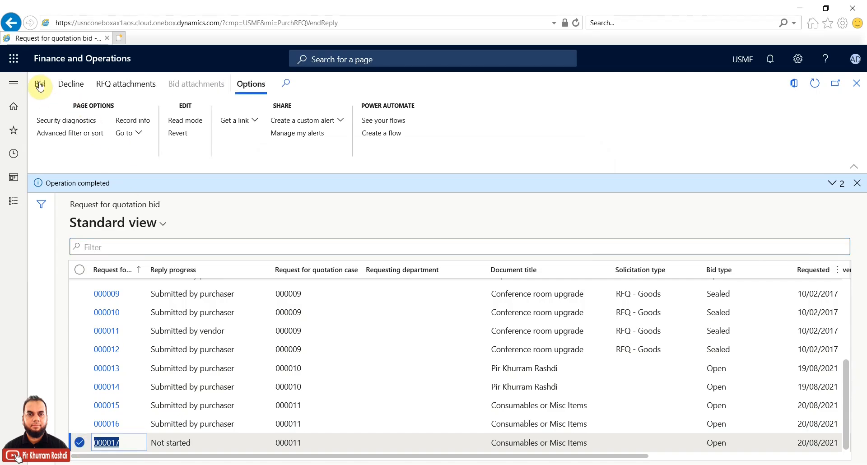
{"action": "left_click", "coordinate": [40, 85]}
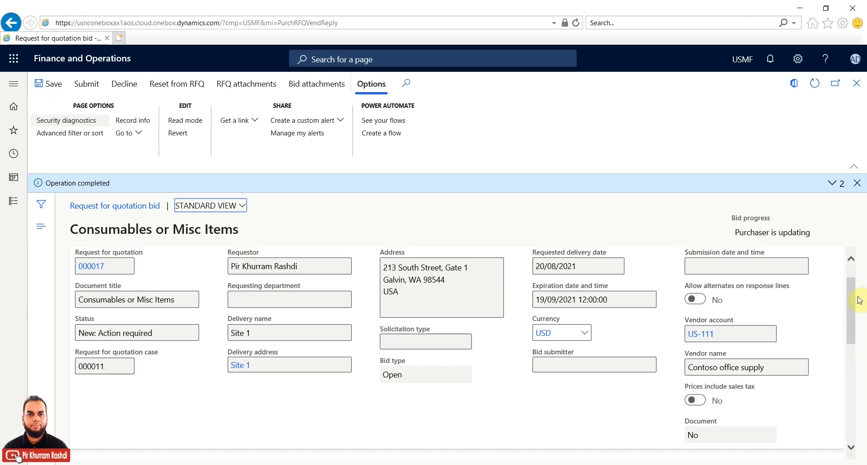
{"action": "left_click_drag", "start_coordinate": [853, 303], "coordinate": [856, 420]}
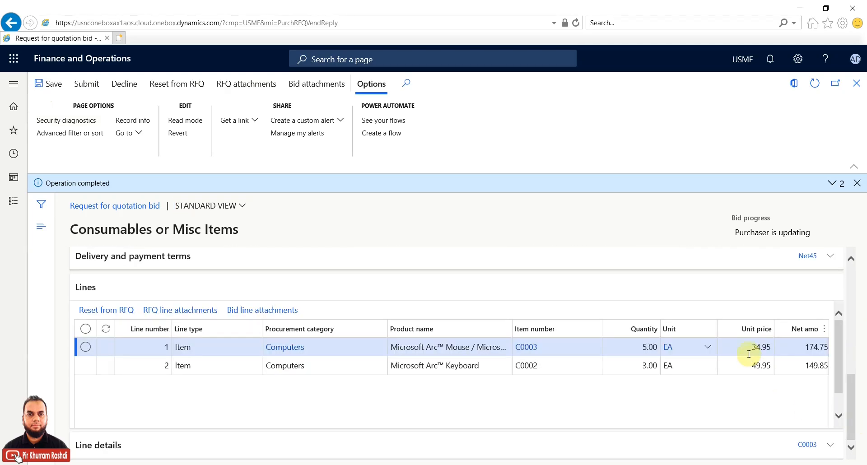
{"action": "left_click", "coordinate": [85, 86]}
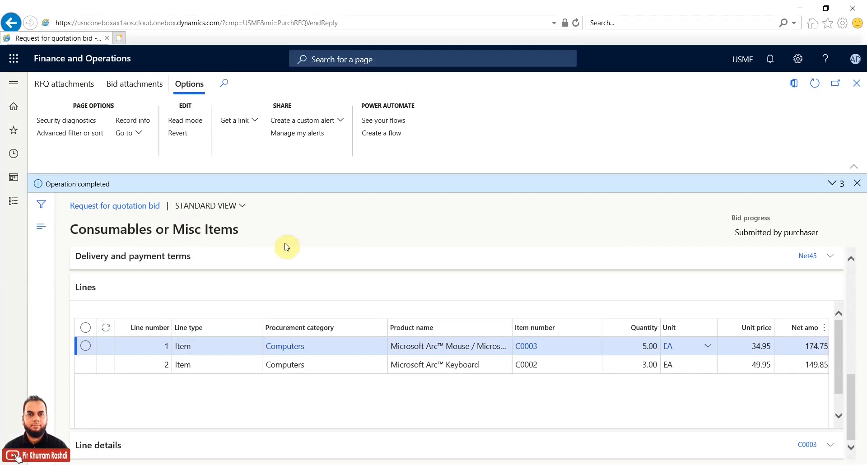
{"action": "left_click", "coordinate": [545, 255]}
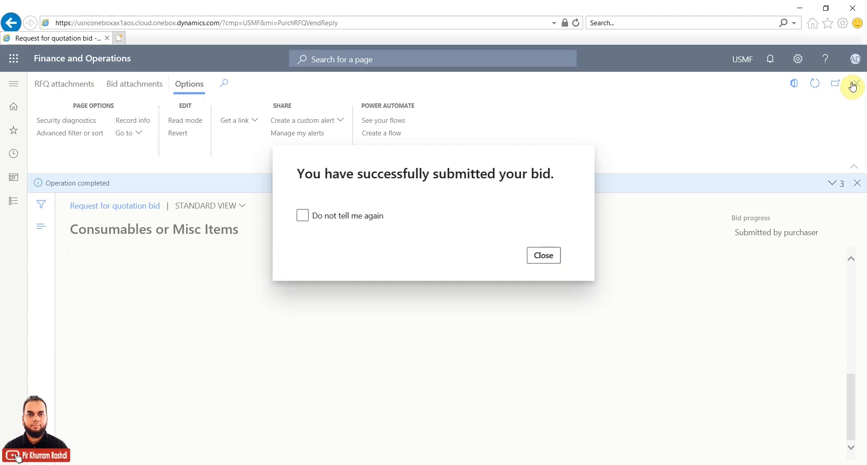
{"action": "left_click", "coordinate": [852, 87]}
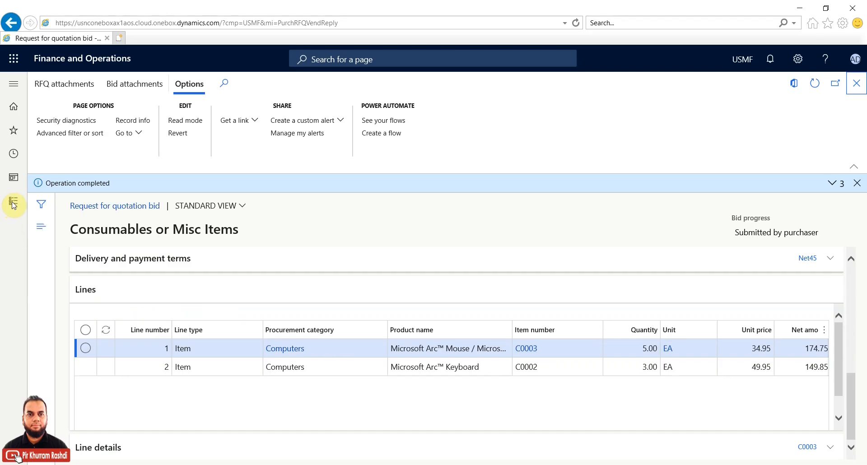
Step: From Procurement and sourcing > All requests for quotations, compare the replies for case 000011
{"action": "left_click", "coordinate": [13, 205]}
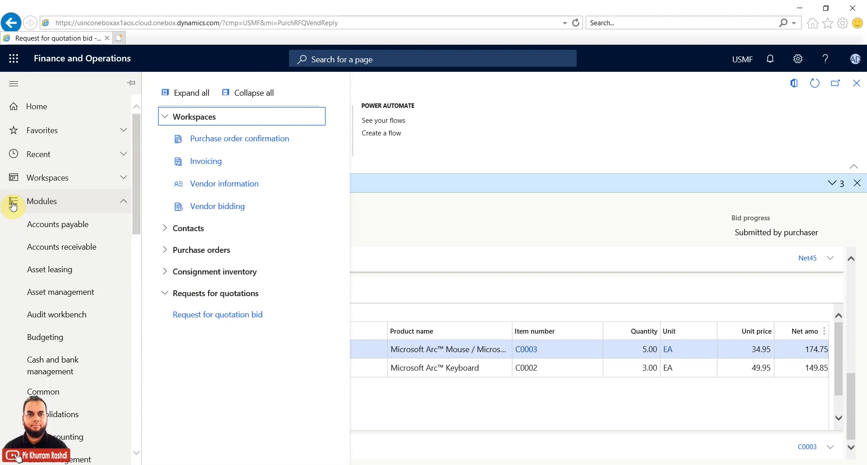
{"action": "scroll", "coordinate": [82, 349], "scroll_direction": "down", "scroll_amount": 5}
{"action": "scroll", "coordinate": [82, 349], "scroll_direction": "down", "scroll_amount": 5}
{"action": "left_click", "coordinate": [70, 250]}
{"action": "left_click", "coordinate": [217, 381]}
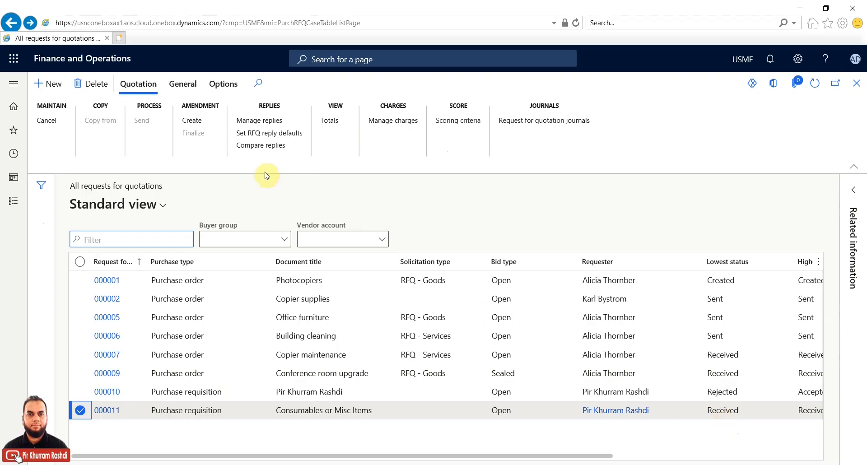
{"action": "left_click", "coordinate": [262, 145]}
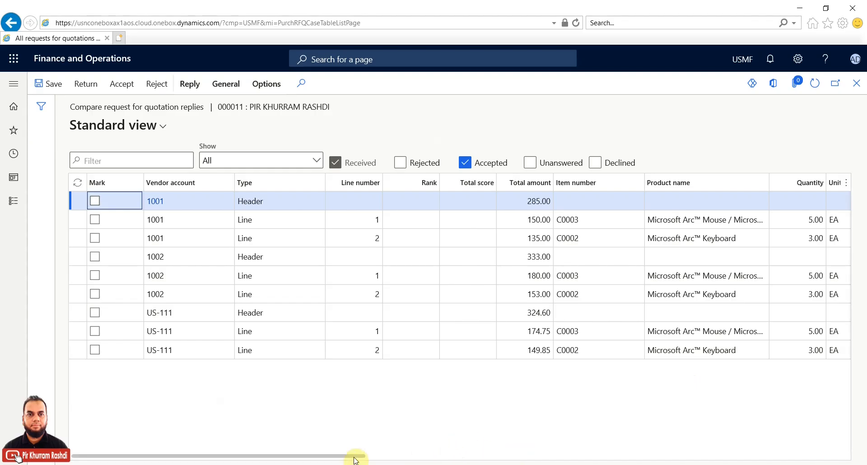
{"action": "left_click_drag", "start_coordinate": [355, 459], "coordinate": [369, 460]}
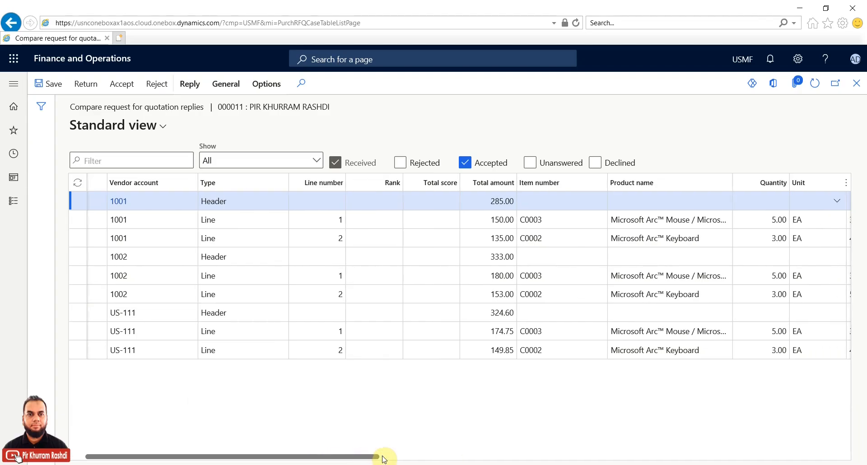
{"action": "left_click", "coordinate": [450, 456]}
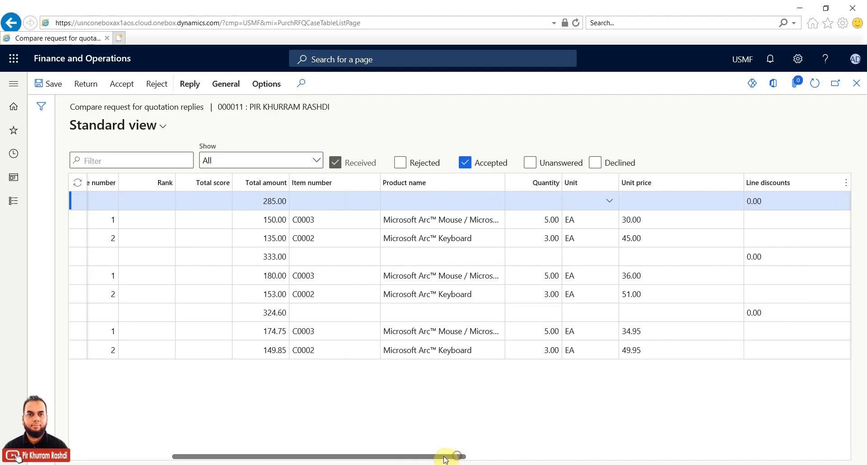
{"action": "key", "text": "Right"}
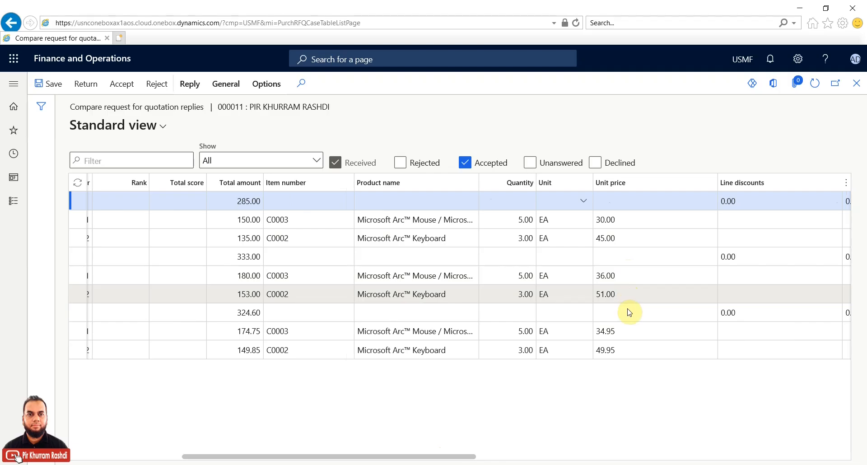
{"action": "left_click", "coordinate": [632, 237]}
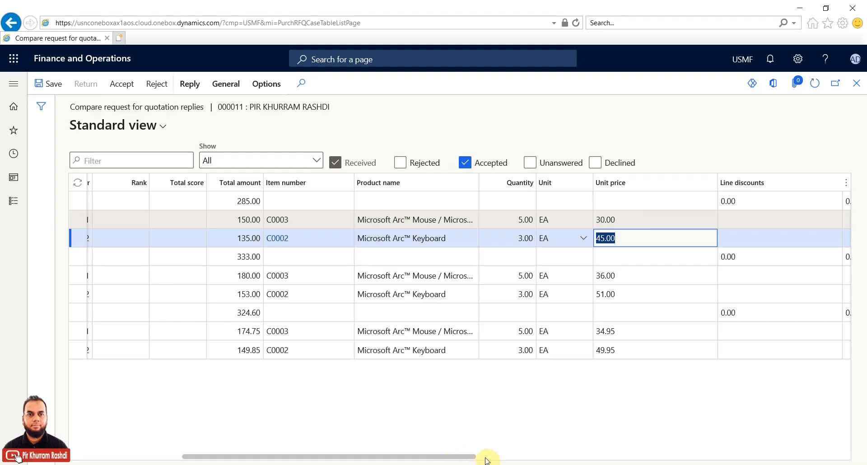
{"action": "left_click_drag", "start_coordinate": [491, 458], "coordinate": [553, 457]}
{"action": "left_click", "coordinate": [726, 217]}
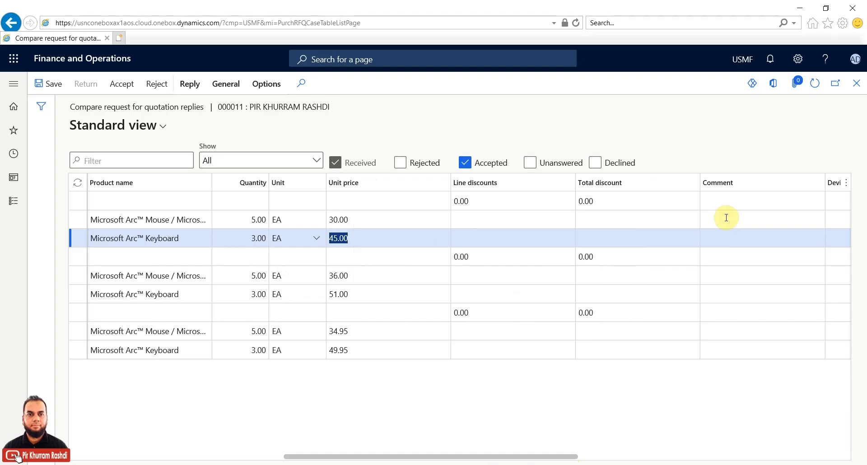
{"action": "left_click", "coordinate": [718, 219]}
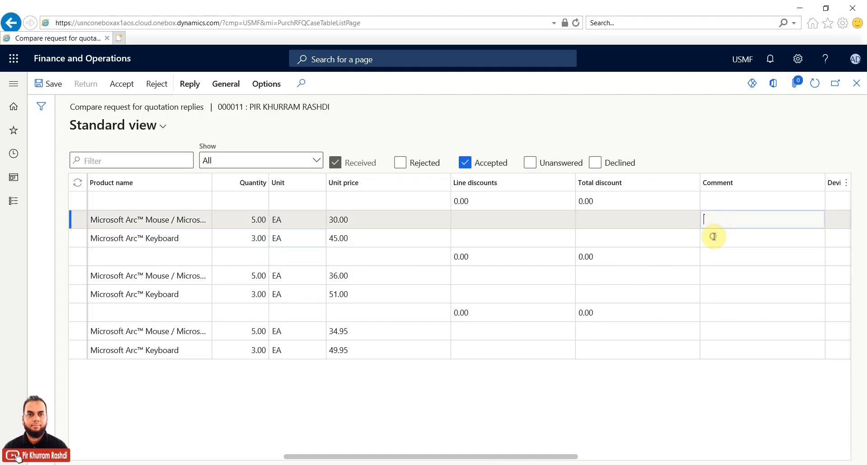
{"action": "key", "text": "Down"}
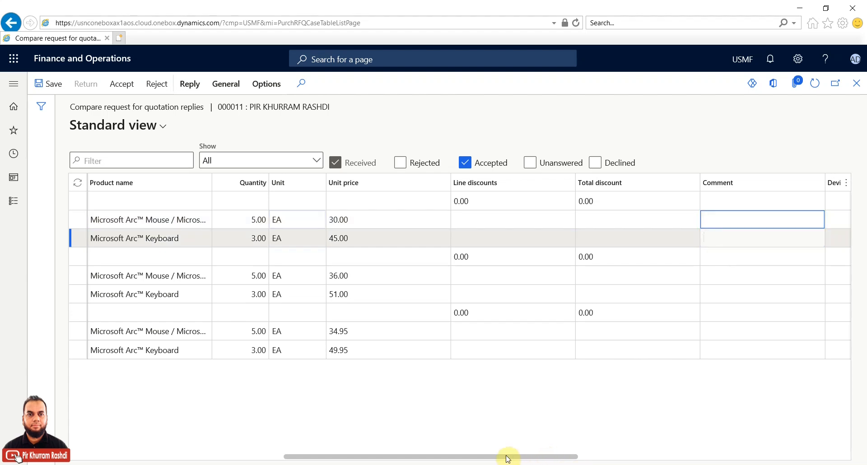
{"action": "left_click", "coordinate": [93, 457]}
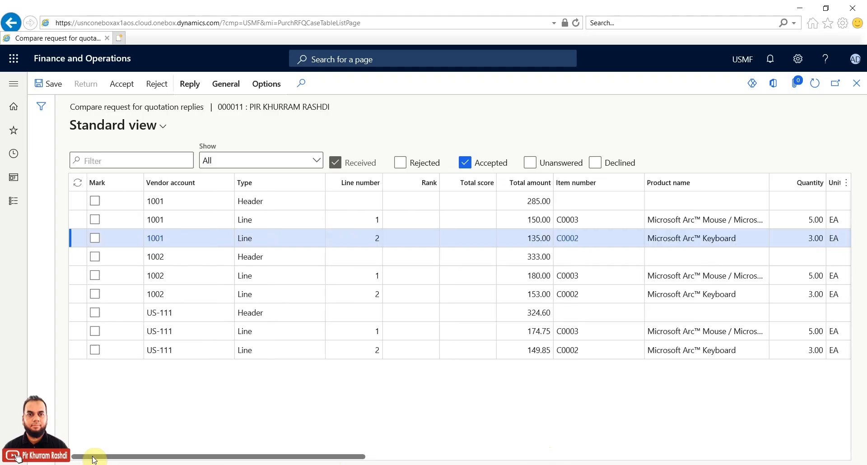
Step: Mark vendor 1001's Header, Line 1 and Line 2 rows and start accepting the reply
{"action": "left_click", "coordinate": [95, 220]}
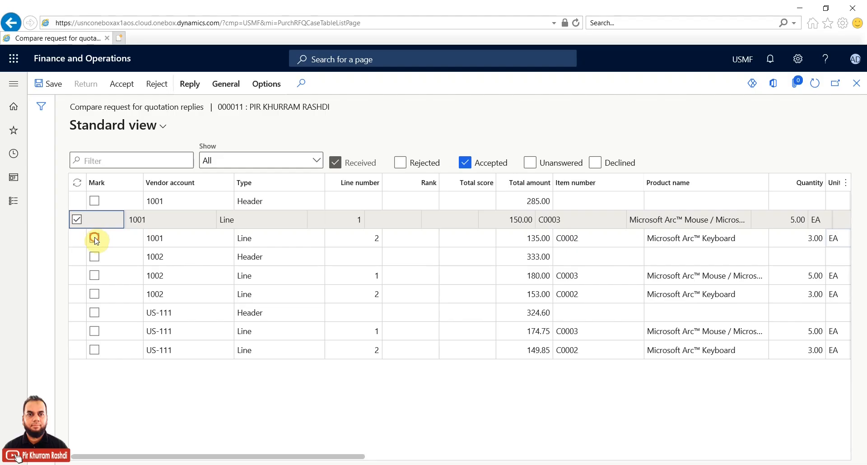
{"action": "left_click", "coordinate": [95, 239]}
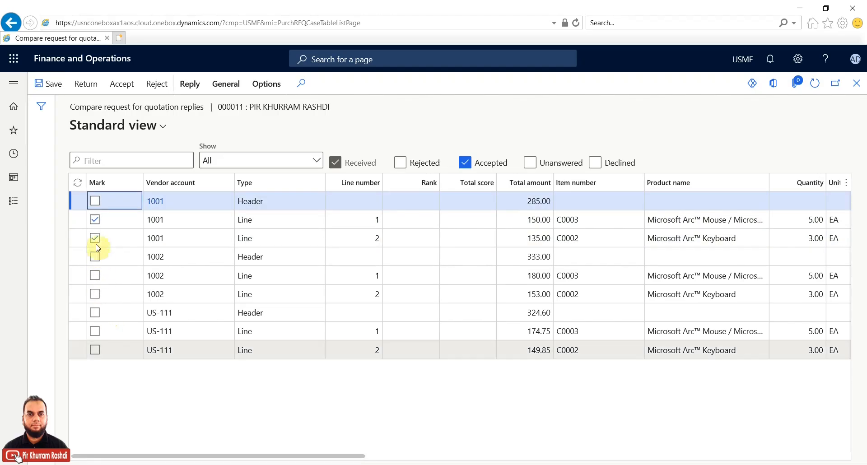
{"action": "left_click", "coordinate": [96, 221]}
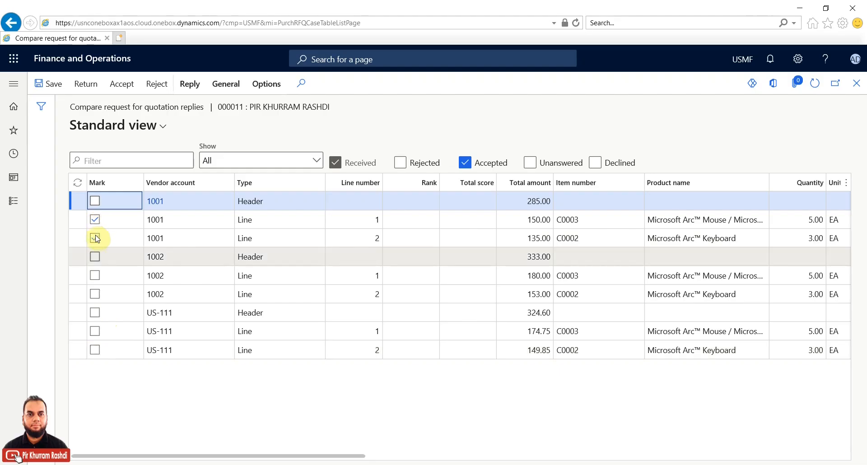
{"action": "left_click", "coordinate": [95, 202]}
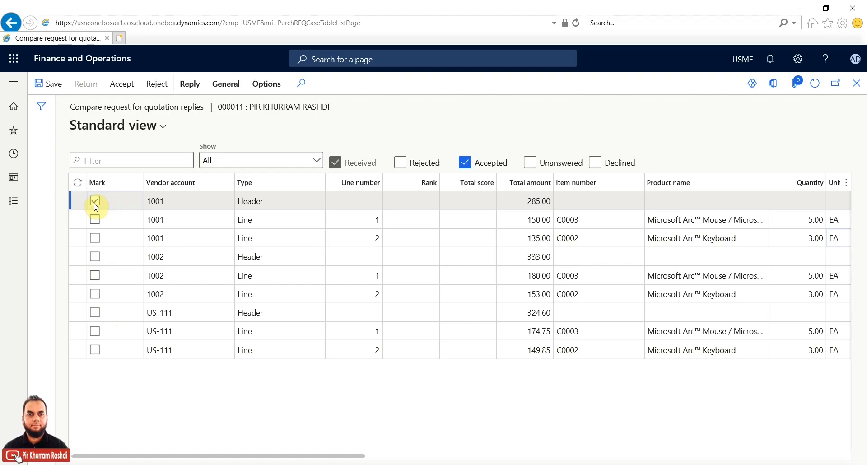
{"action": "left_click", "coordinate": [558, 457]}
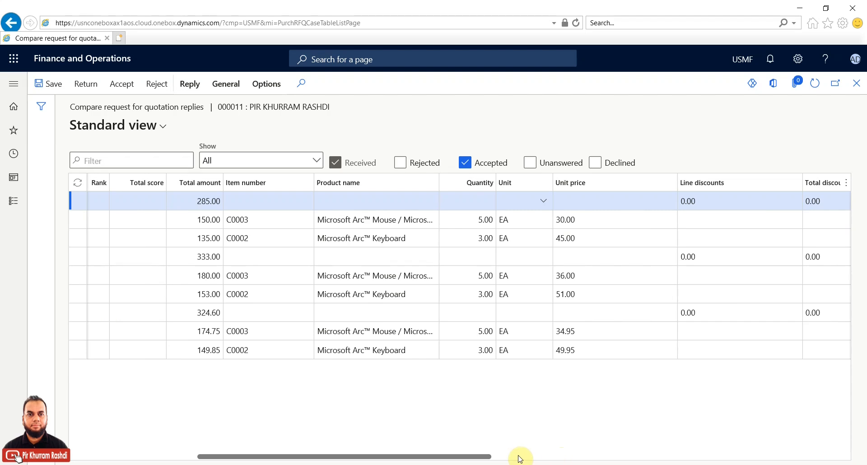
{"action": "left_click_drag", "start_coordinate": [491, 458], "coordinate": [365, 457]}
{"action": "left_click", "coordinate": [94, 201]}
{"action": "left_click", "coordinate": [81, 201]}
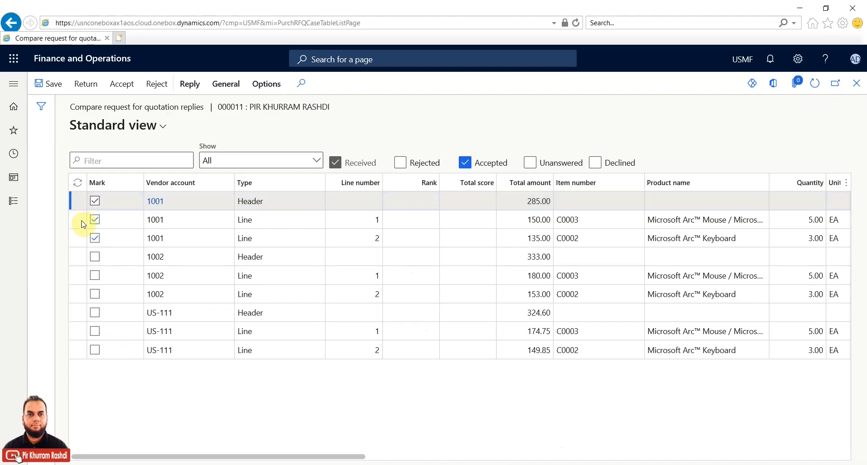
{"action": "left_click", "coordinate": [82, 235], "text": "shift"}
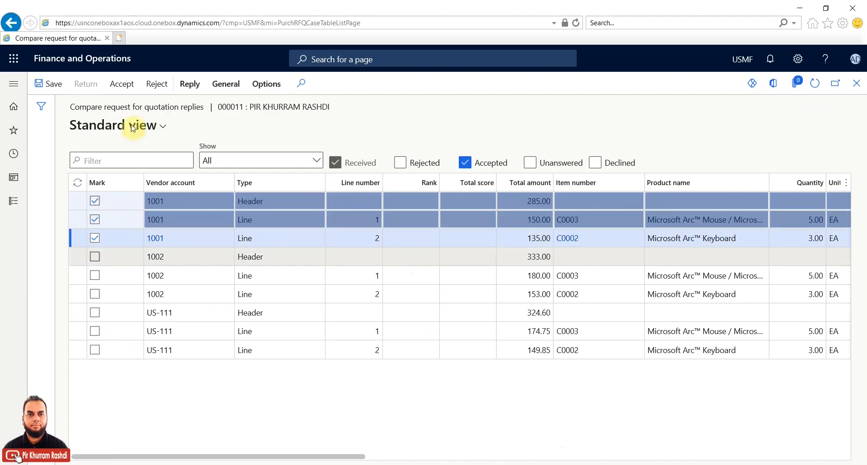
{"action": "left_click", "coordinate": [122, 84]}
{"action": "left_click", "coordinate": [123, 84]}
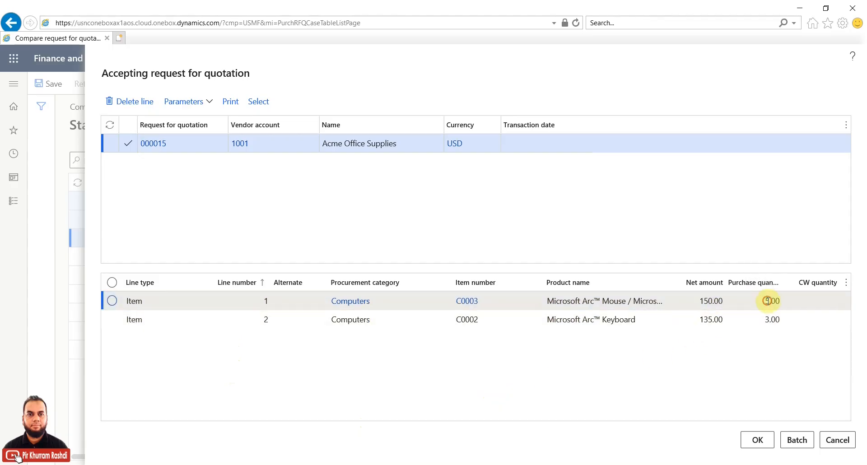
Step: Check the mouse line's purchase quantity and include quotation 000015 with all its lines
{"action": "left_click", "coordinate": [766, 301]}
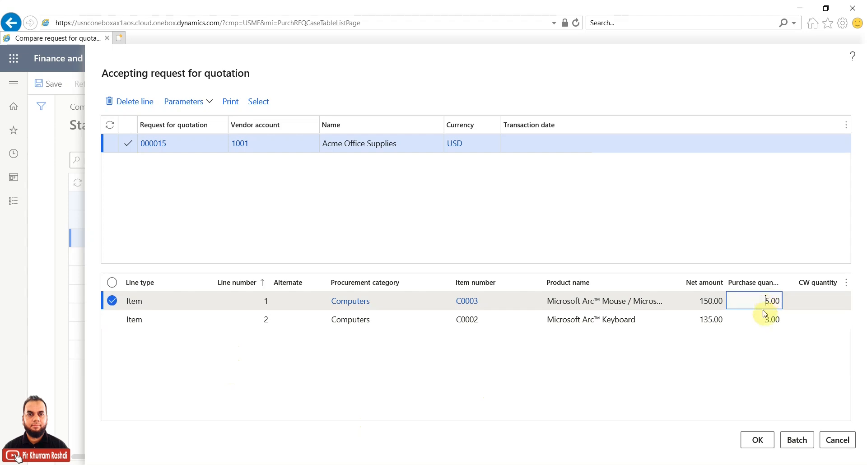
{"action": "left_click", "coordinate": [128, 143]}
{"action": "left_click", "coordinate": [128, 143]}
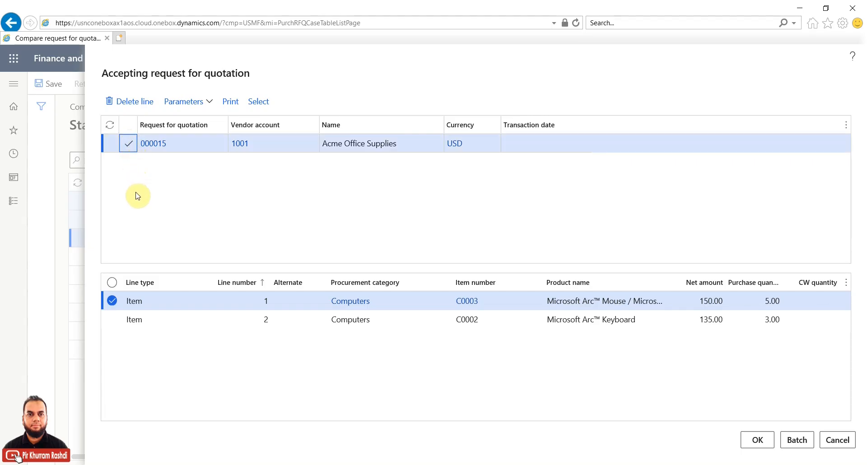
{"action": "left_click", "coordinate": [112, 283]}
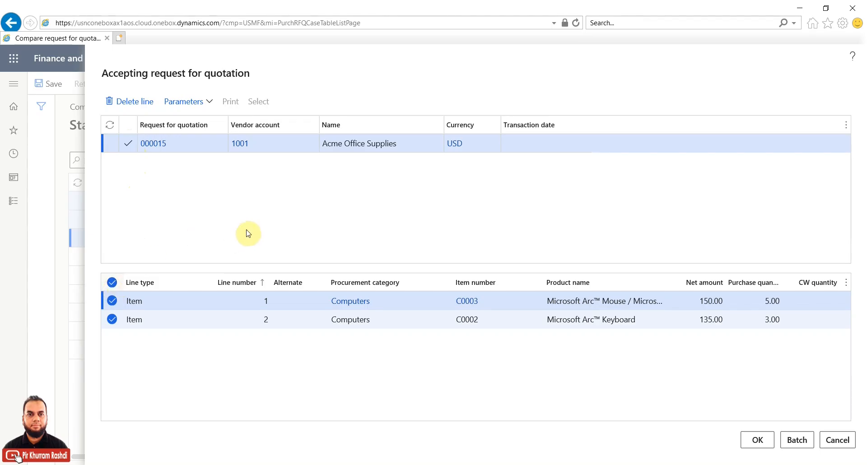
Step: Set Update request for quotation to Marked with reason PRICE, then confirm the acceptance
{"action": "left_click", "coordinate": [212, 105]}
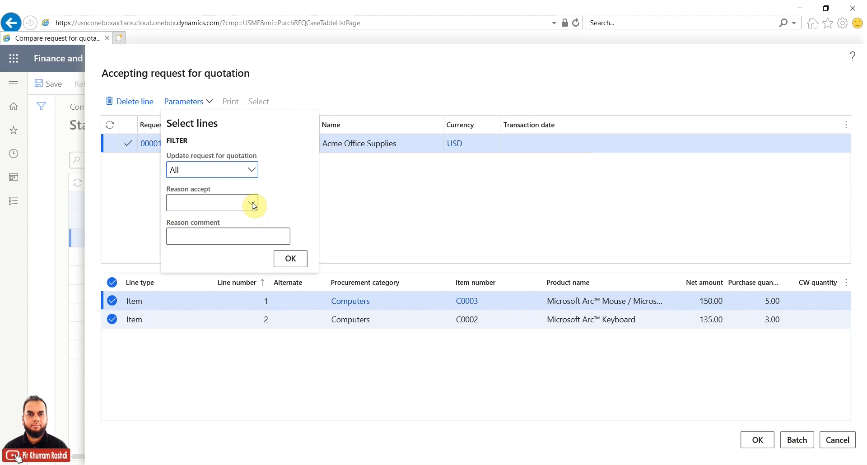
{"action": "key", "text": "Escape"}
{"action": "left_click", "coordinate": [211, 102]}
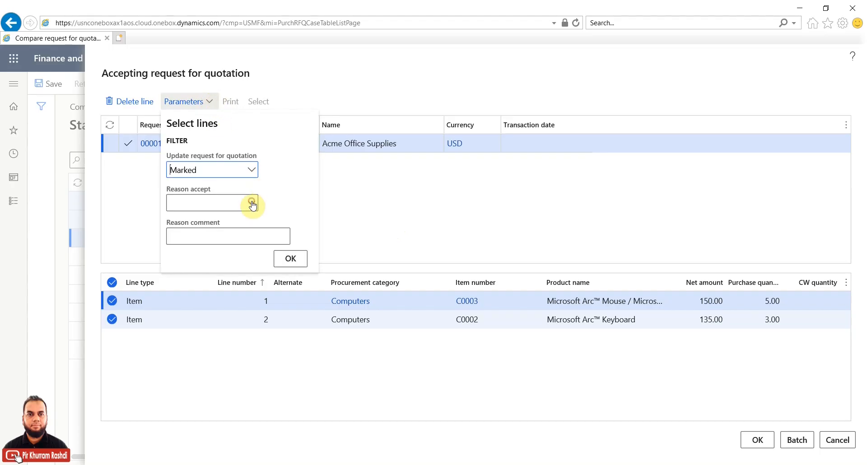
{"action": "left_click", "coordinate": [253, 206]}
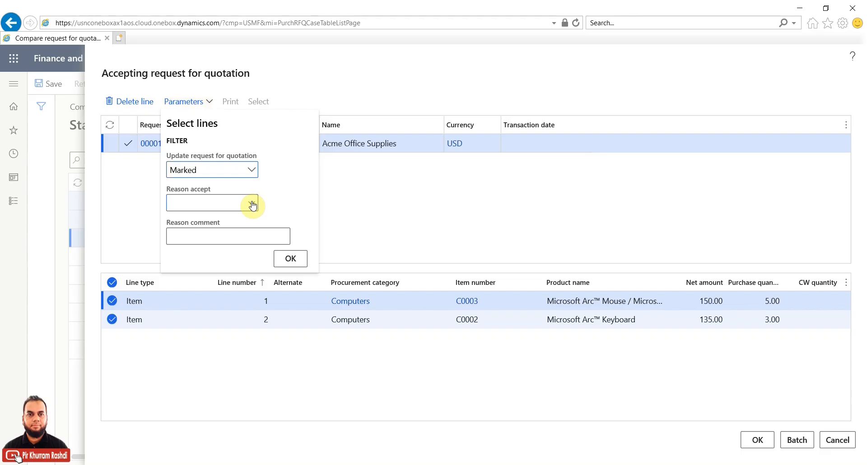
{"action": "left_click", "coordinate": [253, 206]}
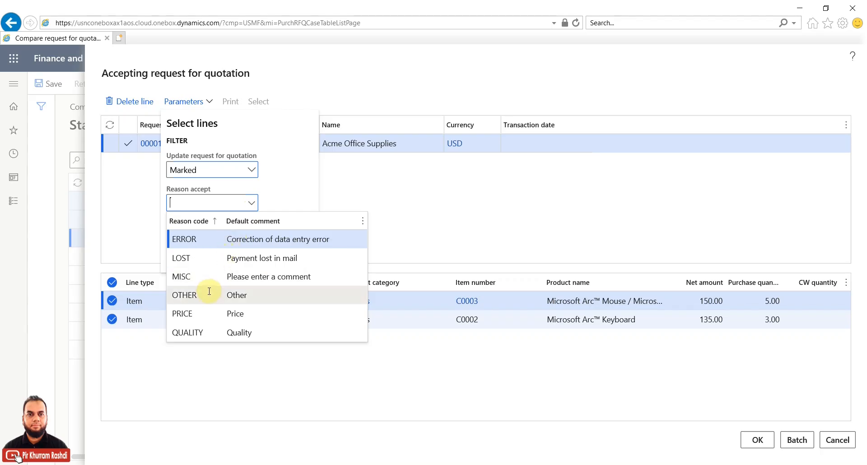
{"action": "left_click", "coordinate": [203, 313]}
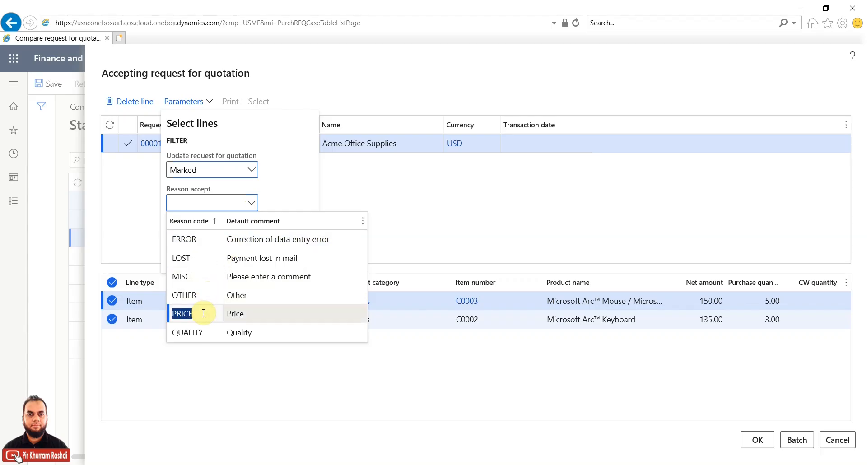
{"action": "left_click", "coordinate": [234, 312]}
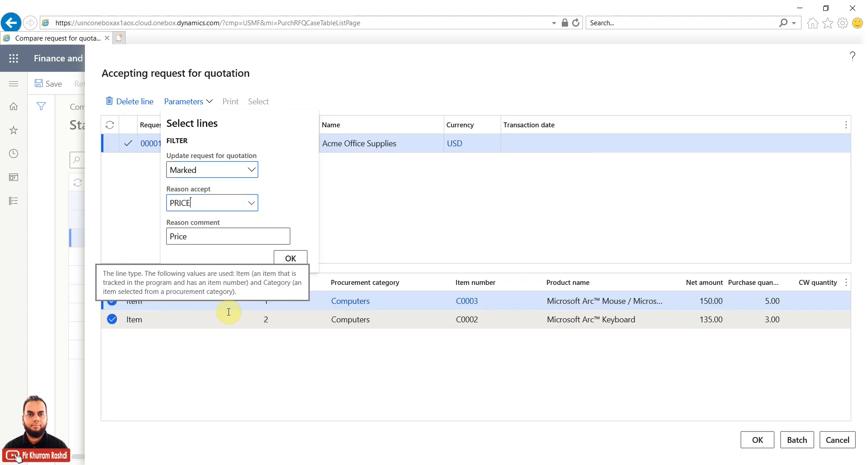
{"action": "left_click", "coordinate": [288, 261]}
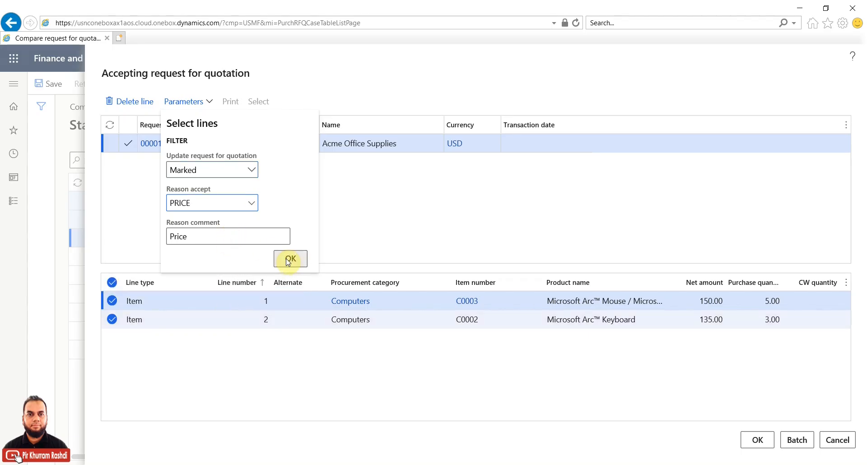
{"action": "left_click", "coordinate": [755, 443]}
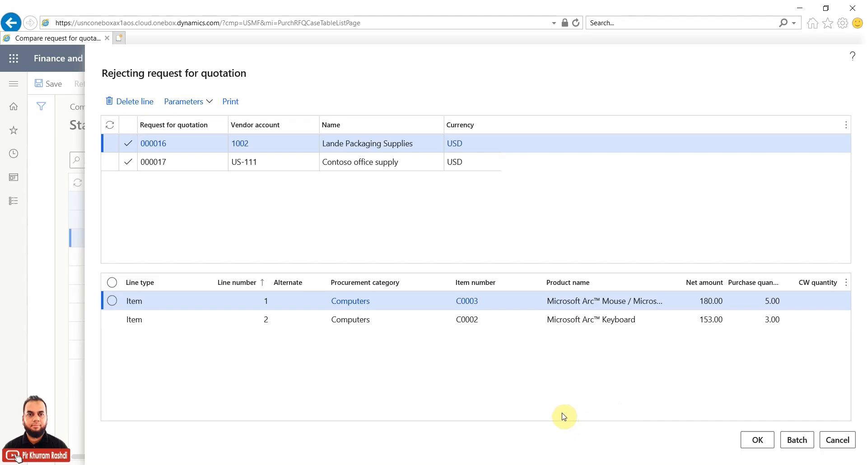
Step: Cancel the rejection of the other vendors' quotes for RFQ case 000011
{"action": "left_click", "coordinate": [838, 442]}
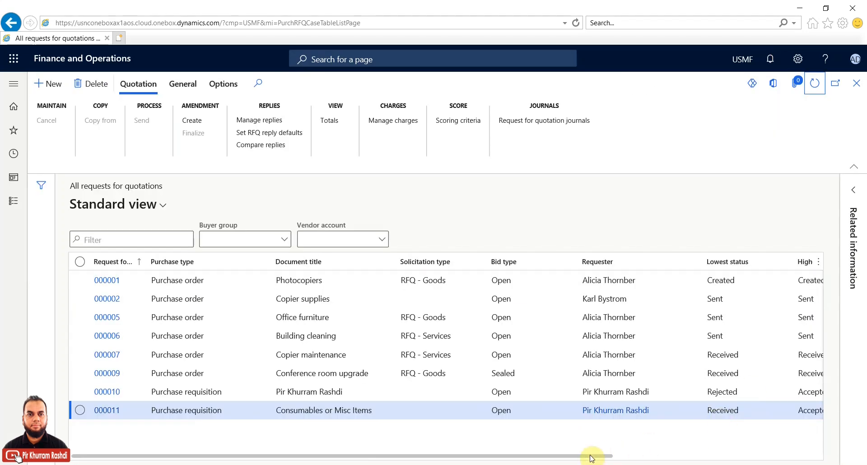
Step: Verify case 000011's Highest status reads Accepted, then open the Procurement and sourcing menu
{"action": "left_click_drag", "start_coordinate": [591, 458], "coordinate": [670, 459]}
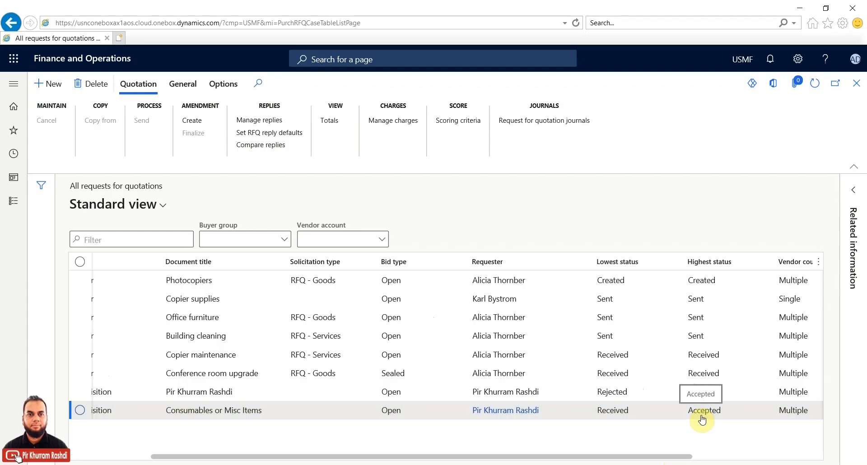
{"action": "left_click_drag", "start_coordinate": [649, 457], "coordinate": [402, 457]}
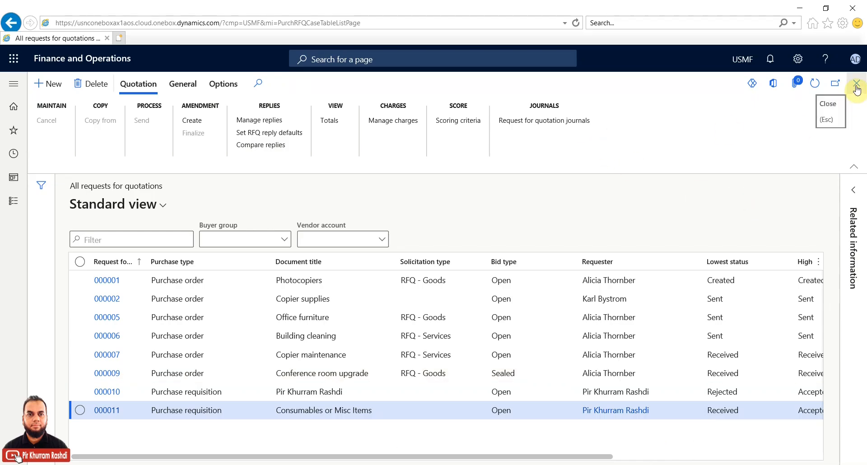
{"action": "left_click", "coordinate": [8, 204]}
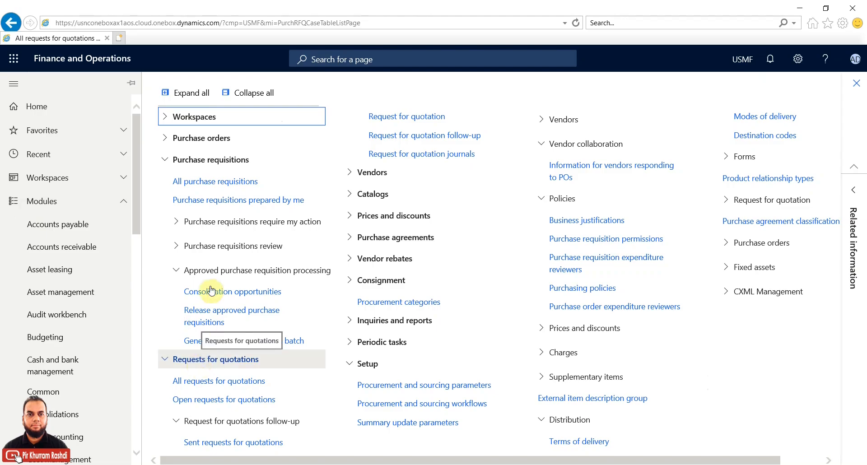
Step: Approve requisition 000101 with comment 'Based upon prices quoted, i've reviewed and accepted the RFQ'
{"action": "left_click", "coordinate": [225, 181]}
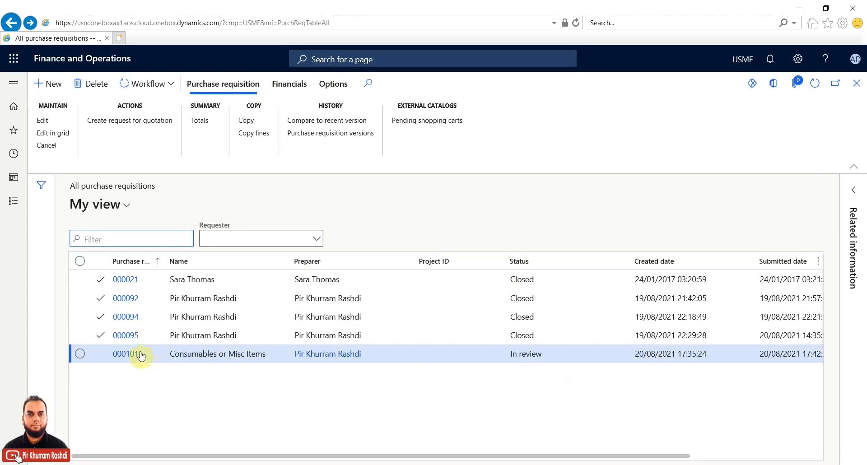
{"action": "left_click", "coordinate": [80, 354]}
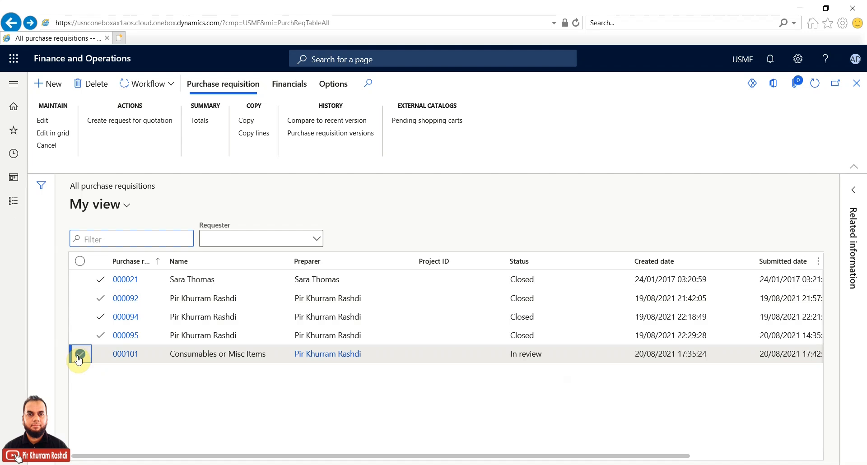
{"action": "left_click", "coordinate": [173, 85]}
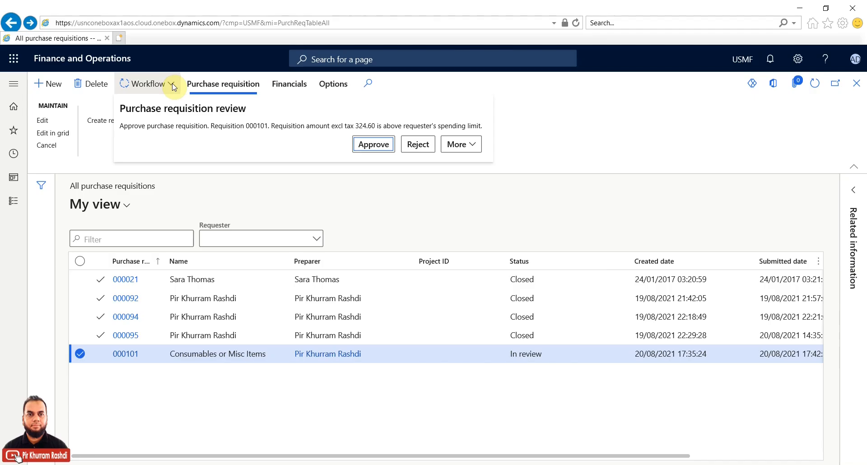
{"action": "left_click", "coordinate": [461, 144]}
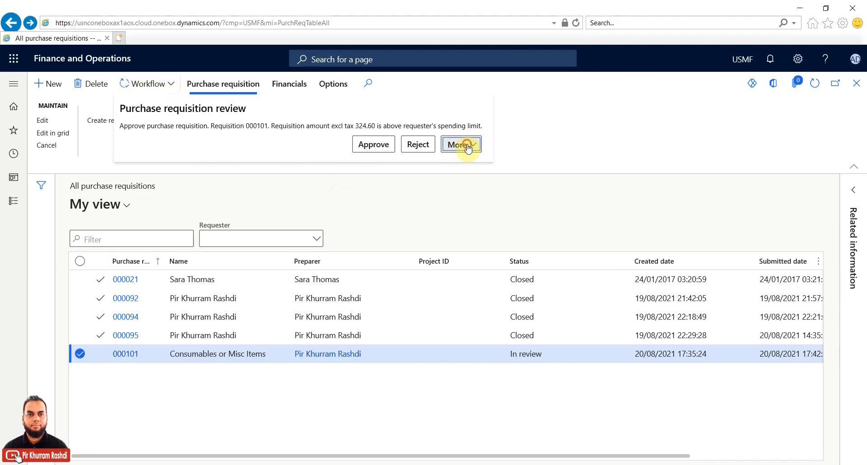
{"action": "left_click", "coordinate": [469, 146]}
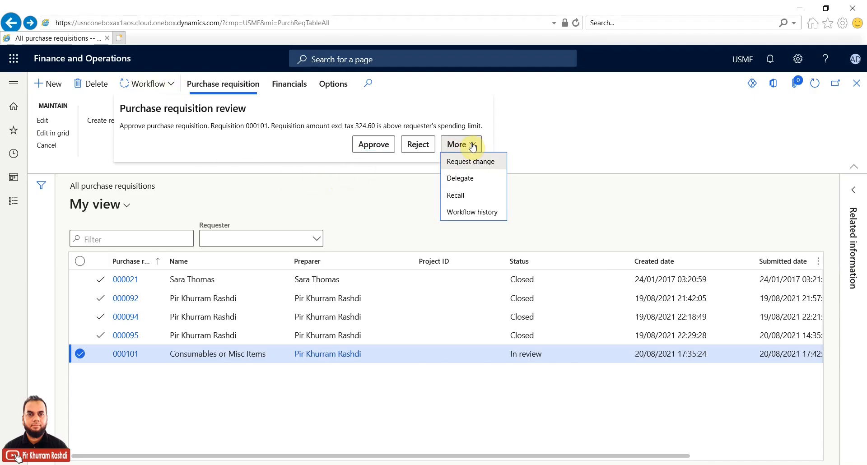
{"action": "left_click", "coordinate": [381, 145]}
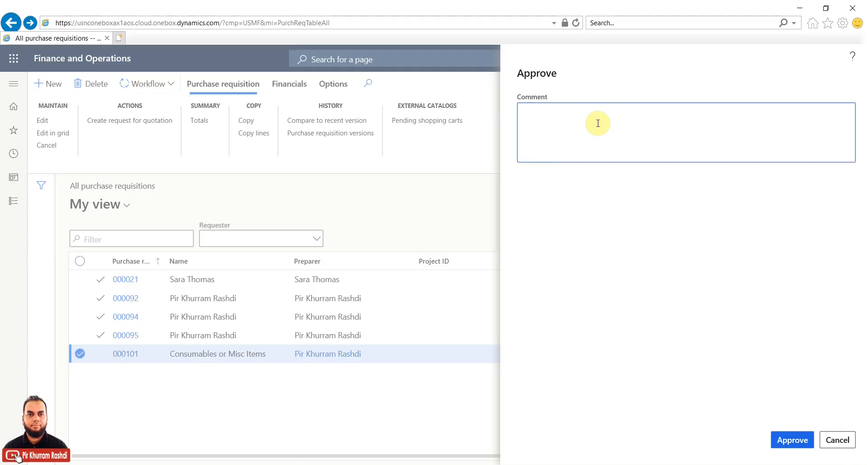
{"action": "type", "text": "Based upon prices quoted, i've reviewede"}
{"action": "key", "text": "BackSpace"}
{"action": "type", "text": "and"}
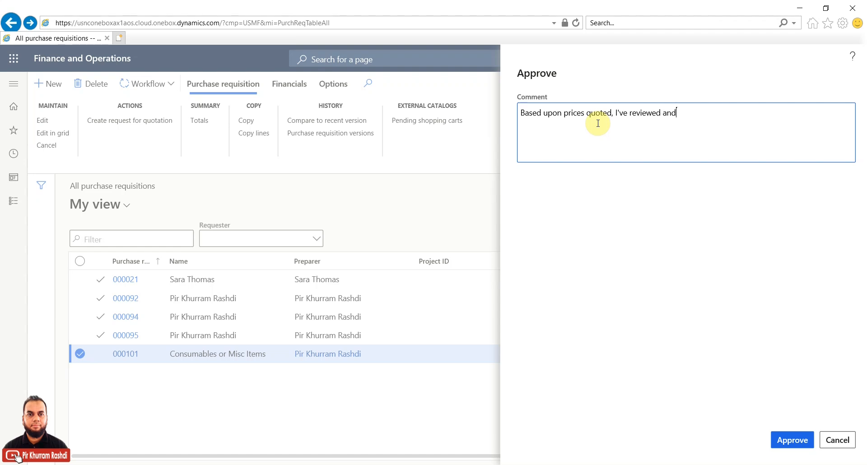
{"action": "type", "text": " accepted the RFQ."}
{"action": "left_click", "coordinate": [786, 441]}
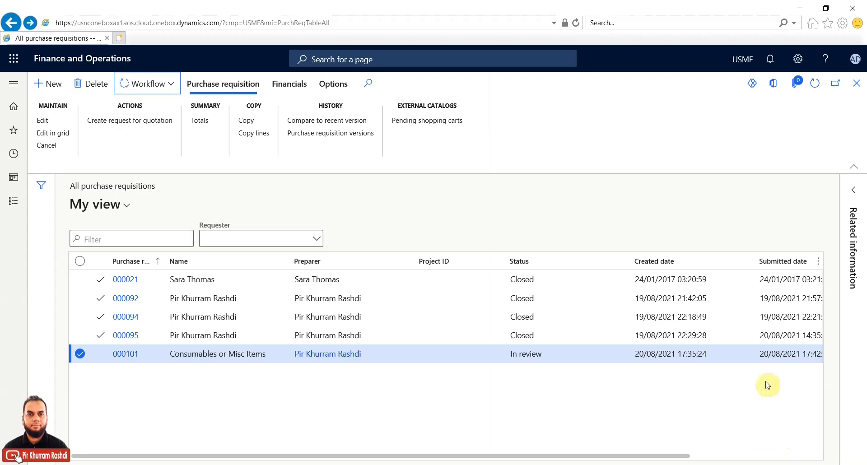
Step: Refresh the requisition list to show 000101 as Approved, then open Procurement and sourcing
{"action": "left_click", "coordinate": [811, 87]}
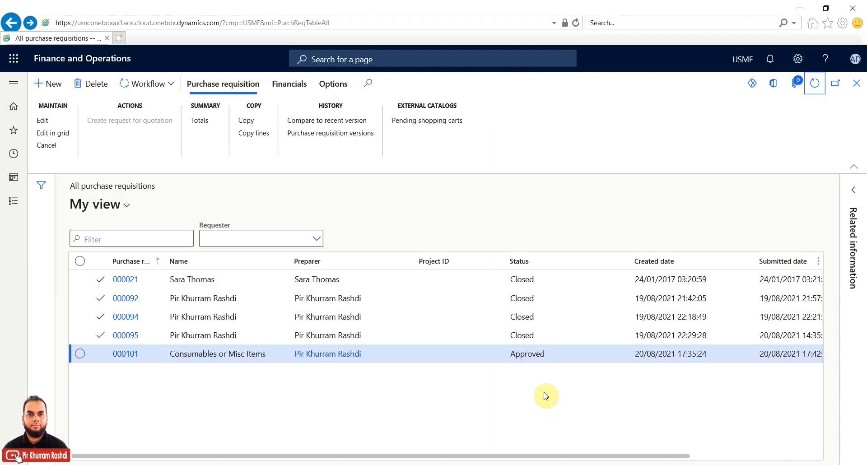
{"action": "left_click", "coordinate": [11, 204]}
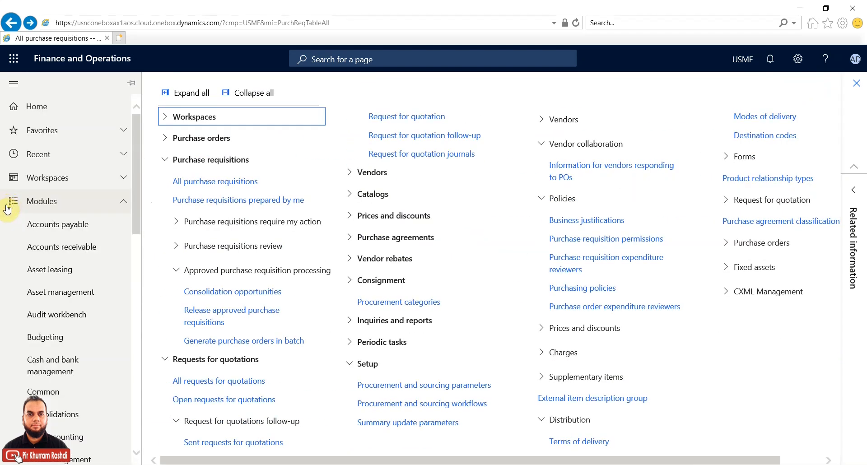
Step: Release both approved lines of requisition 000101 into a new purchase order
{"action": "left_click", "coordinate": [207, 319]}
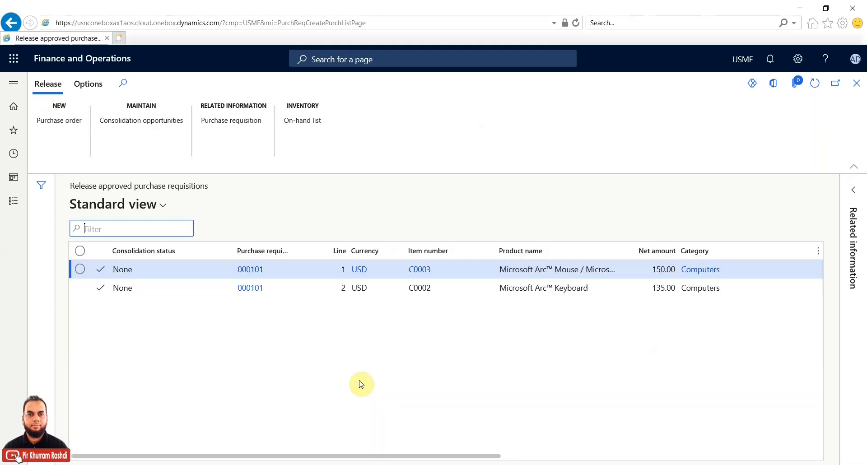
{"action": "left_click", "coordinate": [80, 252]}
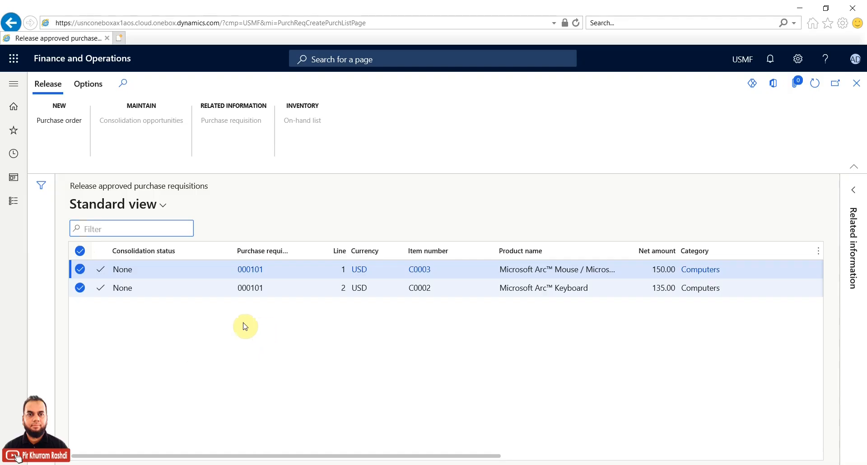
{"action": "left_click", "coordinate": [78, 126]}
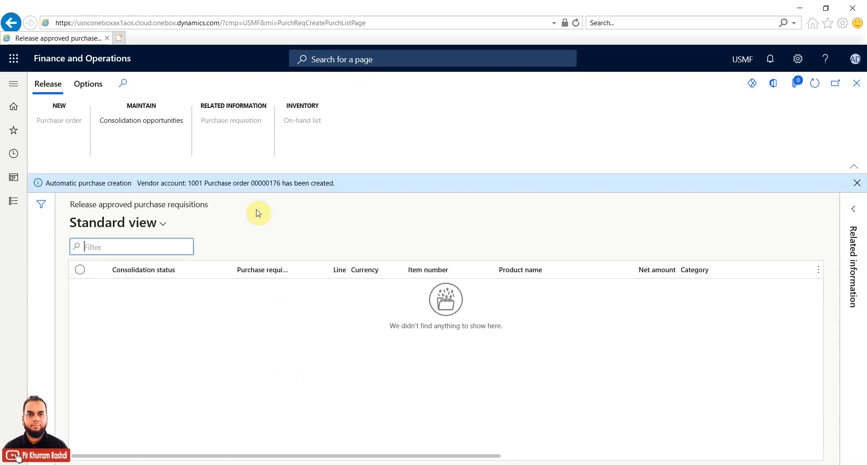
Step: Copy the new purchase order number from the message bar
{"action": "left_click_drag", "start_coordinate": [279, 185], "coordinate": [251, 186]}
{"action": "right_click", "coordinate": [261, 184]}
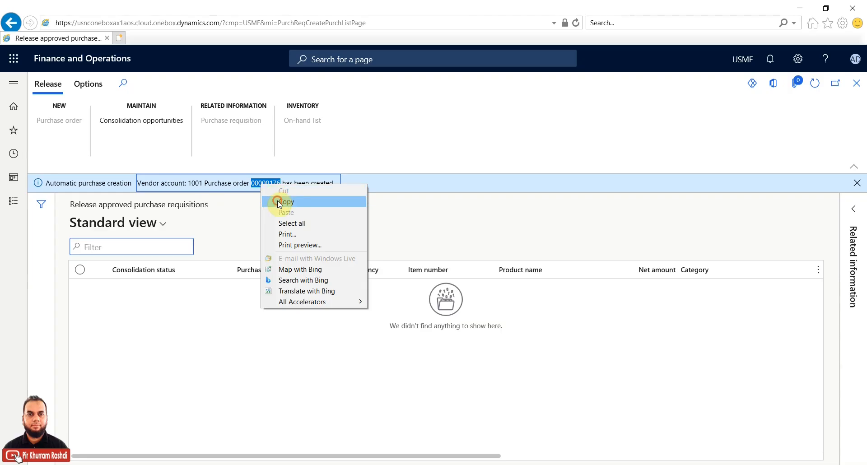
{"action": "left_click", "coordinate": [279, 202]}
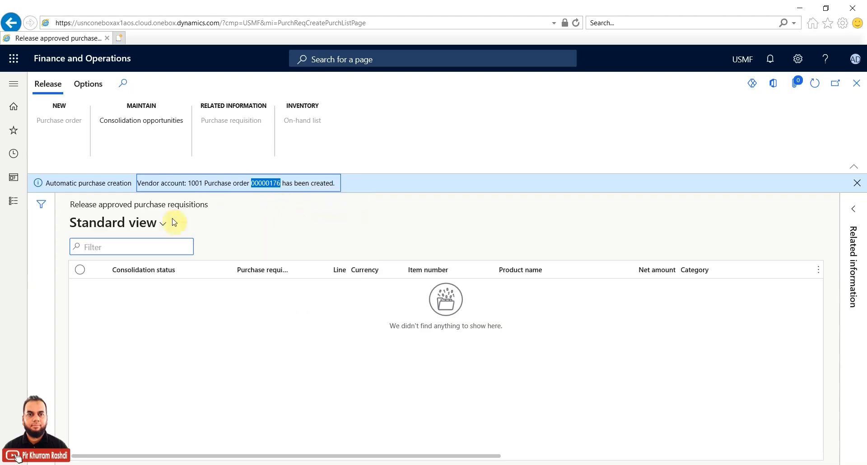
{"action": "left_click", "coordinate": [13, 202]}
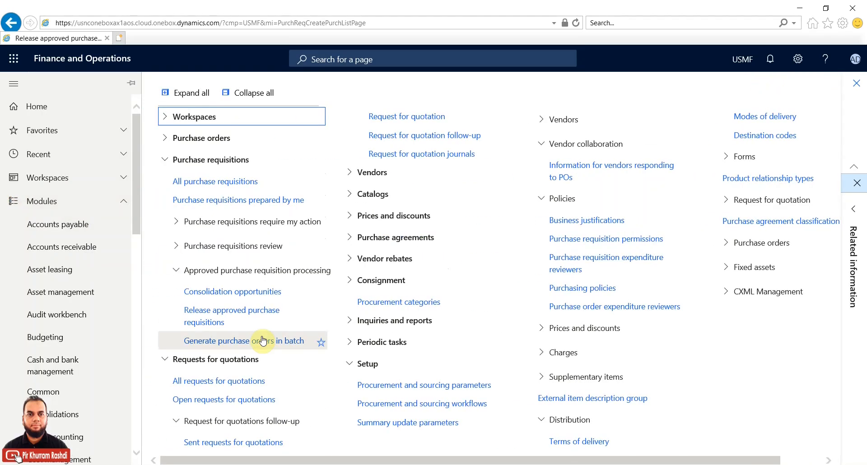
Step: Open purchase order 00000176 from the References area of requisition 000101
{"action": "left_click", "coordinate": [223, 181]}
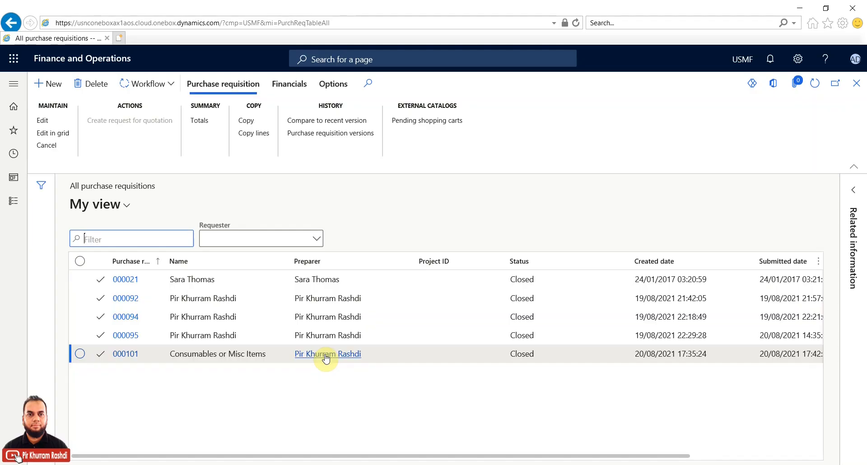
{"action": "left_click", "coordinate": [131, 360]}
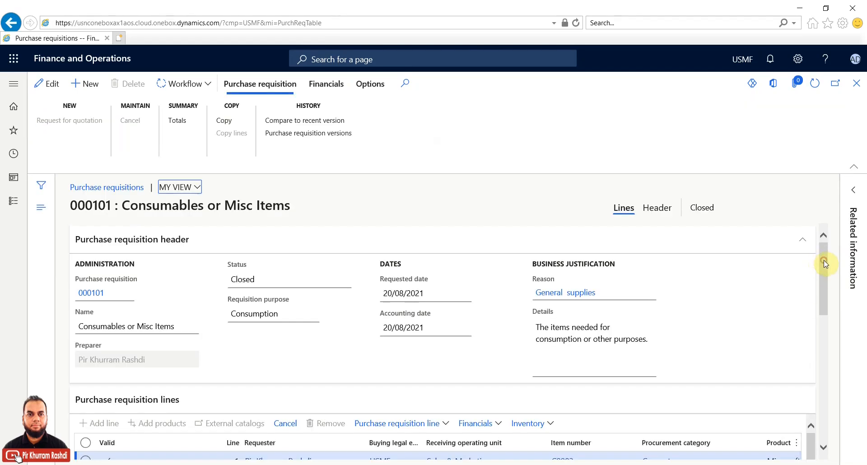
{"action": "left_click", "coordinate": [824, 343]}
{"action": "left_click_drag", "start_coordinate": [825, 370], "coordinate": [822, 338]}
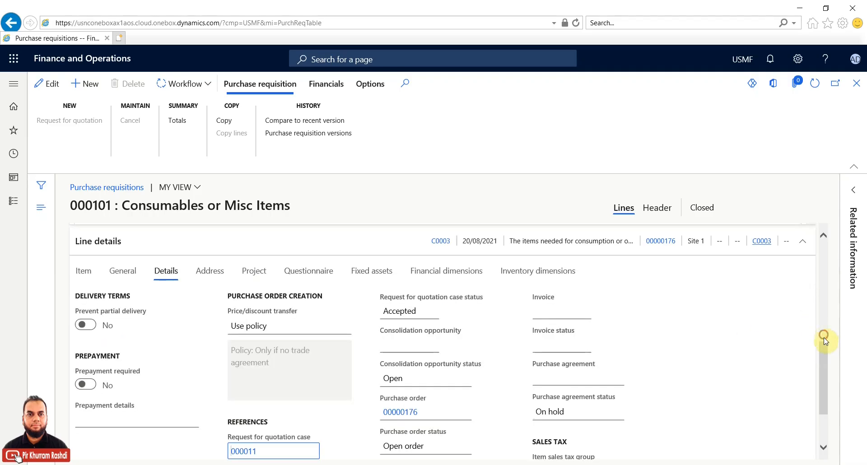
{"action": "left_click_drag", "start_coordinate": [824, 359], "coordinate": [823, 362]}
{"action": "left_click", "coordinate": [823, 365]}
{"action": "left_click", "coordinate": [826, 326]}
{"action": "left_click_drag", "start_coordinate": [826, 345], "coordinate": [822, 428]}
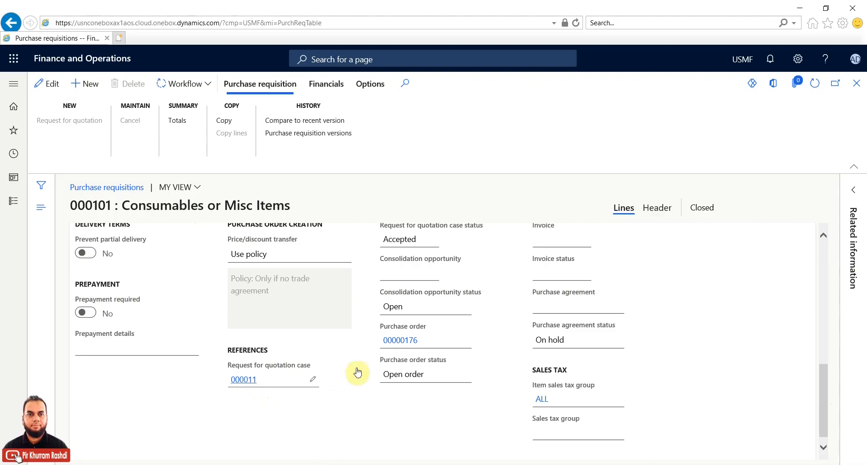
{"action": "left_click", "coordinate": [411, 342]}
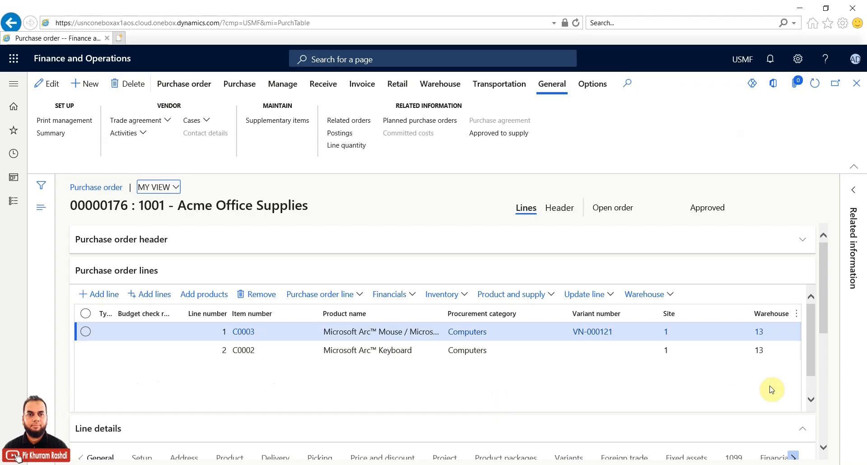
Step: Review order 00000176's lines C0003 and C0002 and their Line details General tab
{"action": "left_click", "coordinate": [690, 207]}
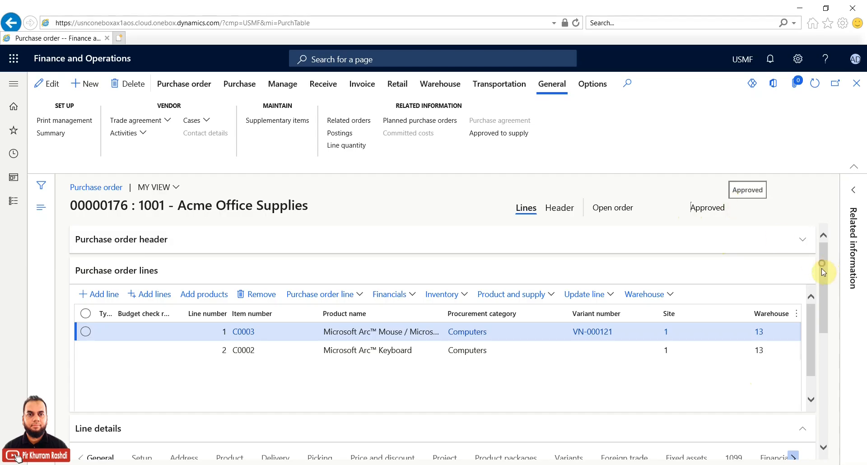
{"action": "scroll", "coordinate": [822, 298], "scroll_direction": "down", "scroll_amount": 5}
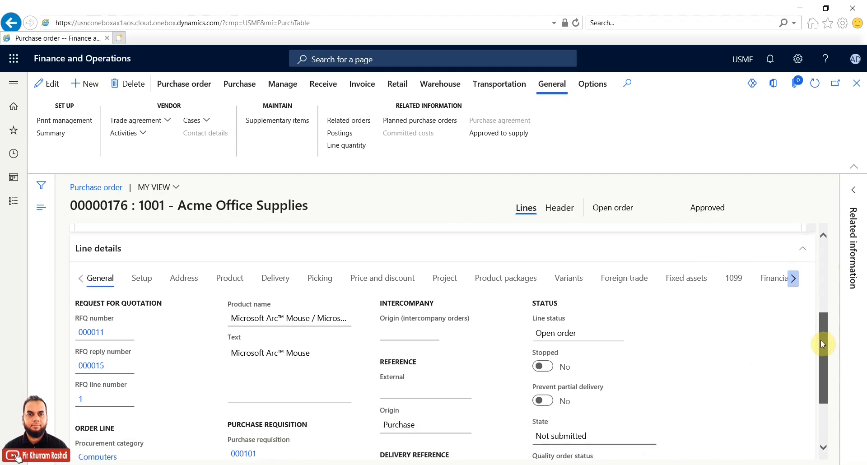
{"action": "left_click_drag", "start_coordinate": [820, 355], "coordinate": [839, 254]}
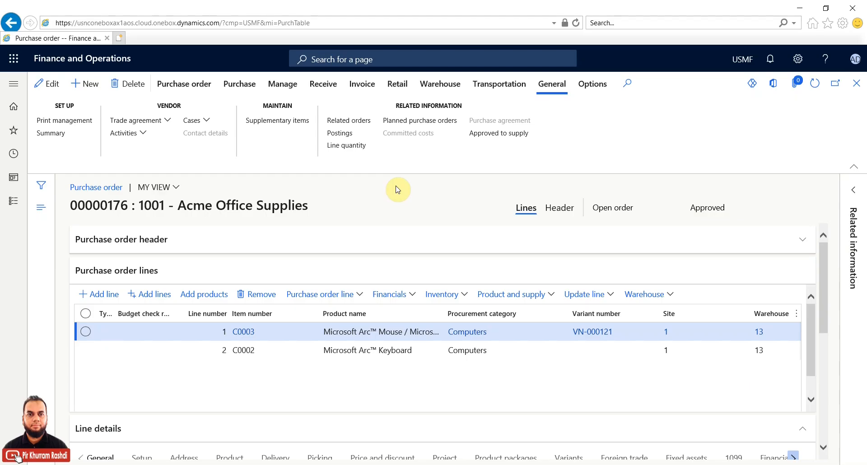
{"action": "left_click", "coordinate": [189, 87]}
Step: Confirm purchase order 00000176 so its status becomes Confirmed
{"action": "left_click", "coordinate": [234, 85]}
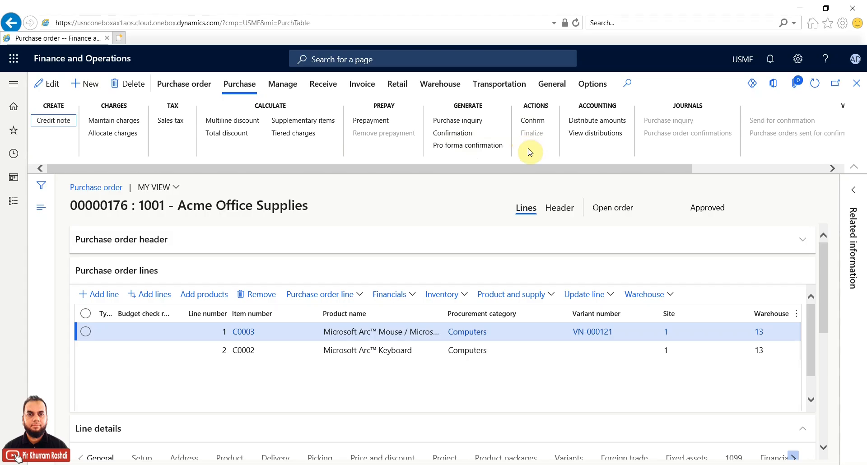
{"action": "left_click", "coordinate": [539, 126]}
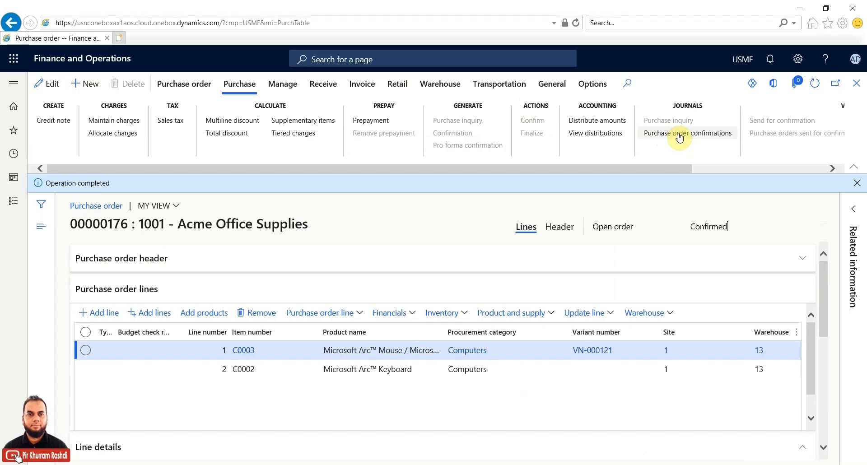
Step: Preview the original confirmation 00000176-1 totalling 285.00 USD, then close the report
{"action": "left_click", "coordinate": [679, 136]}
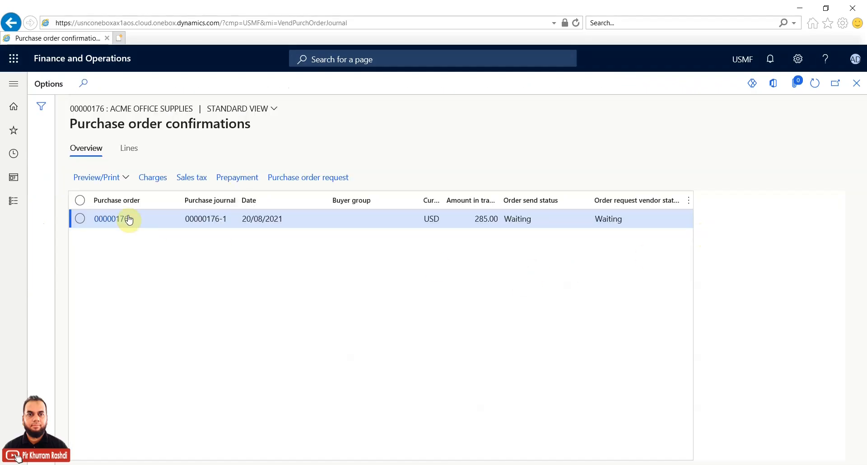
{"action": "left_click", "coordinate": [127, 179]}
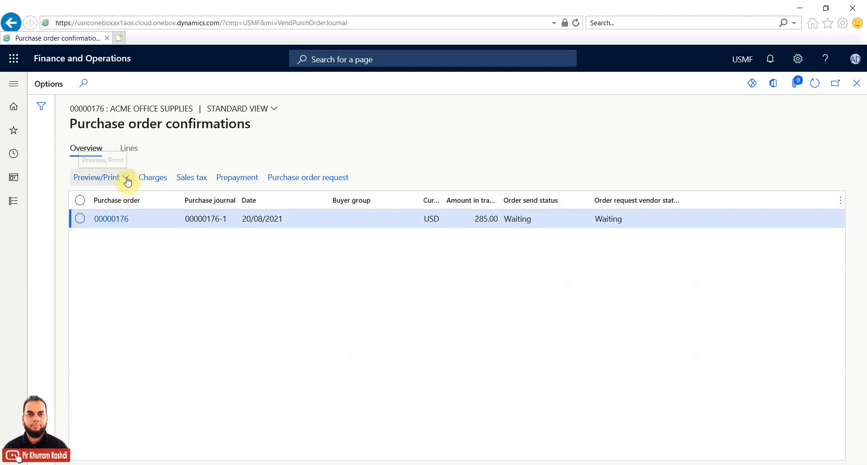
{"action": "left_click", "coordinate": [116, 211]}
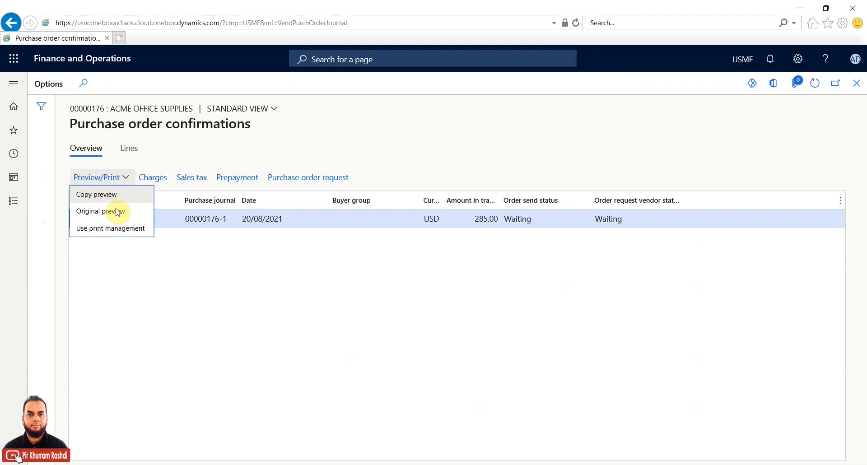
{"action": "left_click", "coordinate": [117, 212]}
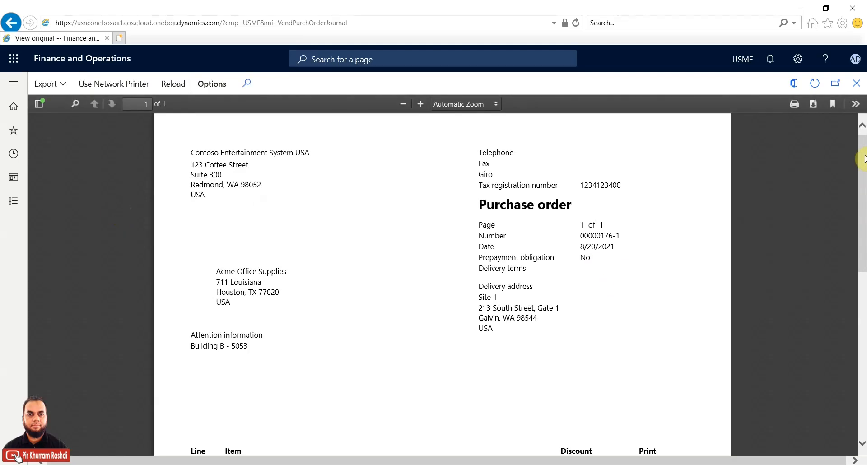
{"action": "left_click_drag", "start_coordinate": [863, 158], "coordinate": [859, 239]}
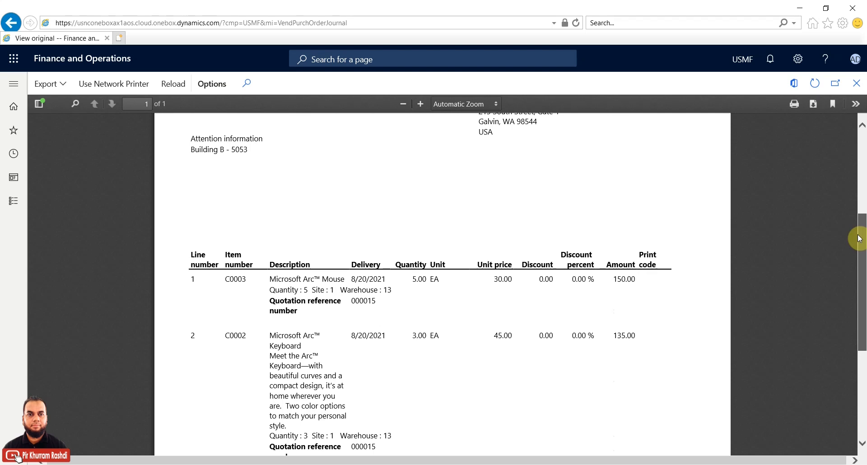
{"action": "left_click_drag", "start_coordinate": [859, 238], "coordinate": [859, 143]}
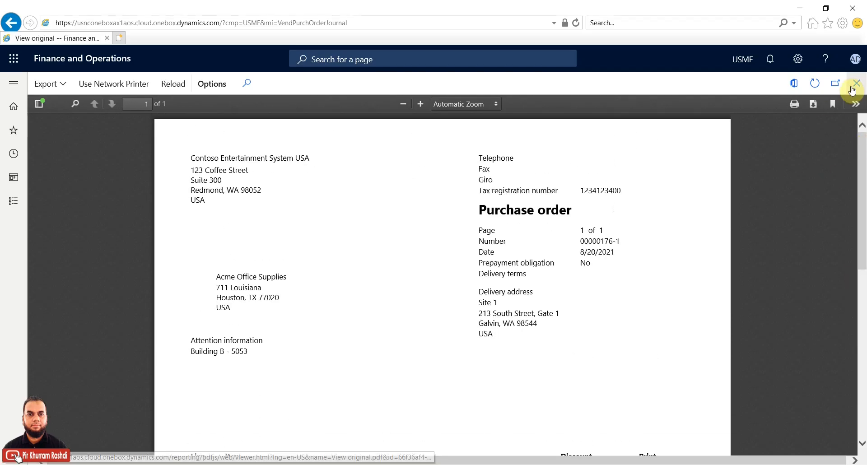
{"action": "left_click", "coordinate": [855, 87]}
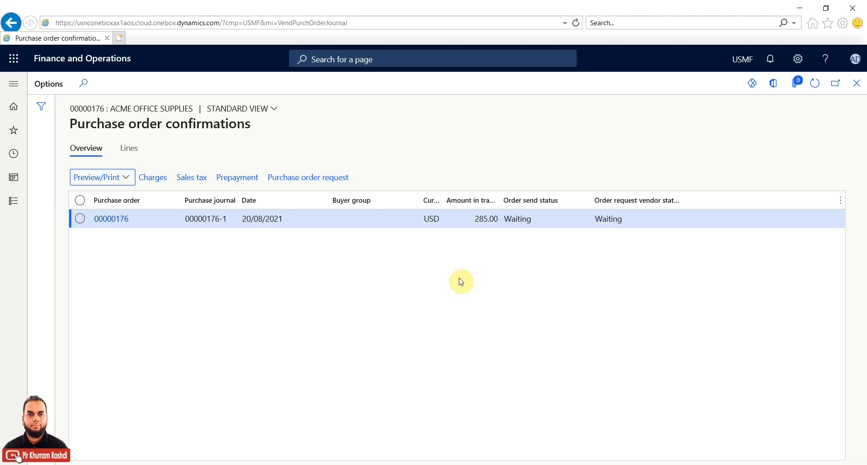
Step: Start a pro forma receipts list for purchase order 00000176 on Ordered quantity
{"action": "left_click", "coordinate": [857, 85]}
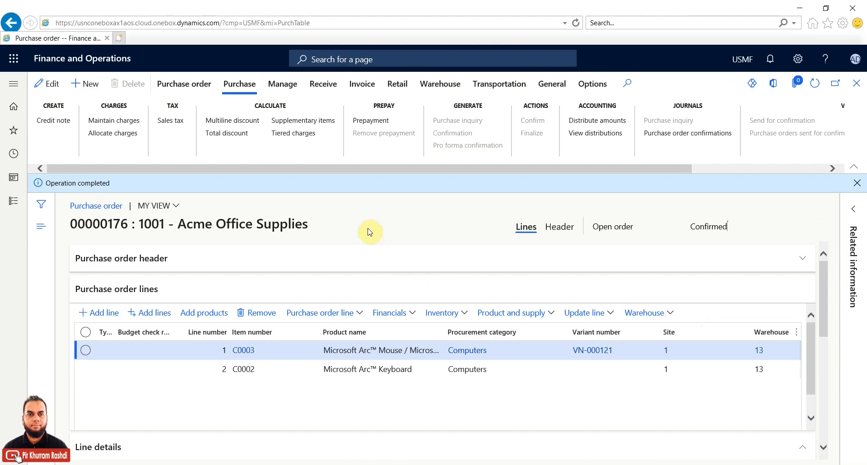
{"action": "left_click", "coordinate": [291, 85]}
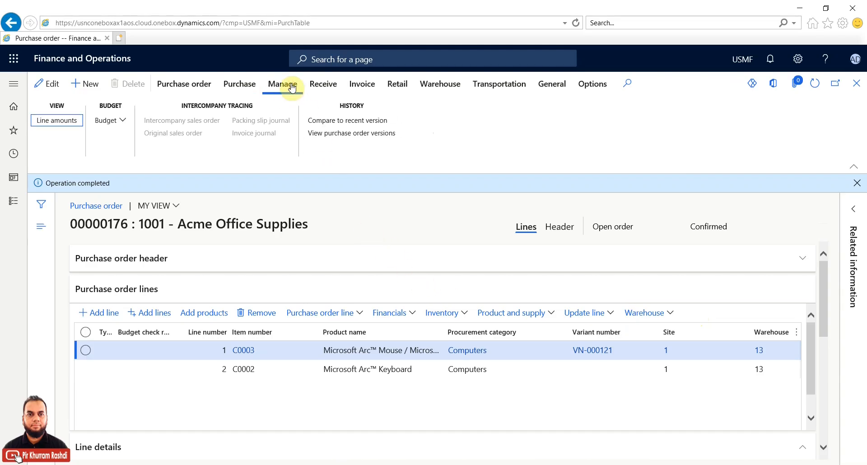
{"action": "left_click", "coordinate": [323, 85]}
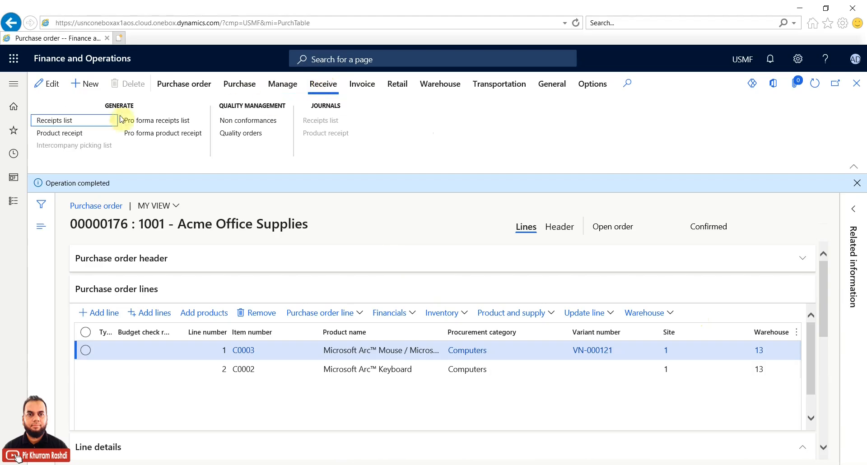
{"action": "left_click", "coordinate": [65, 123]}
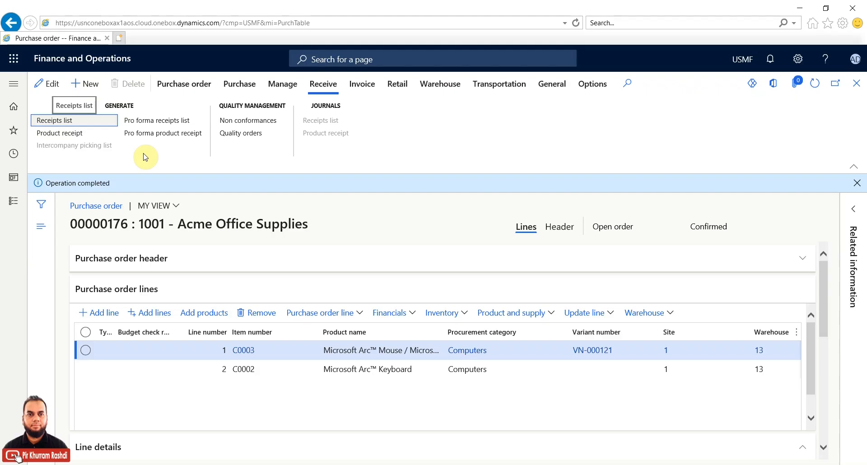
{"action": "left_click", "coordinate": [160, 122]}
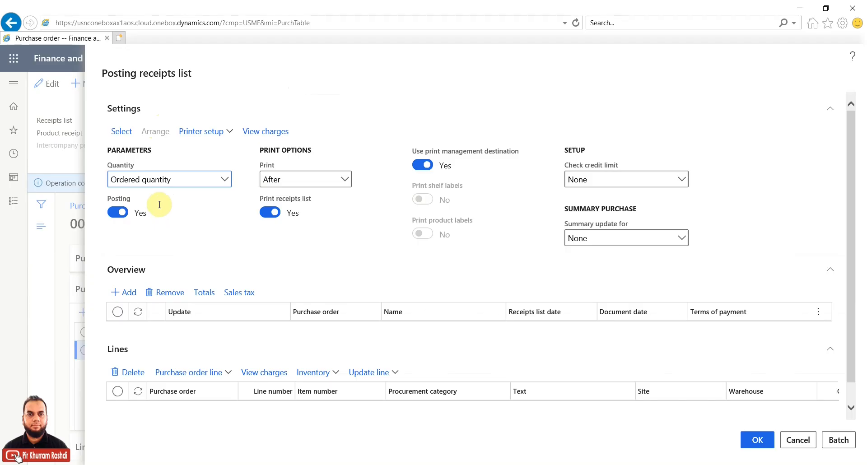
Step: Review order 00000176's two lines across all columns, then set Posting to No
{"action": "left_click", "coordinate": [851, 302]}
{"action": "left_click_drag", "start_coordinate": [850, 299], "coordinate": [849, 313]}
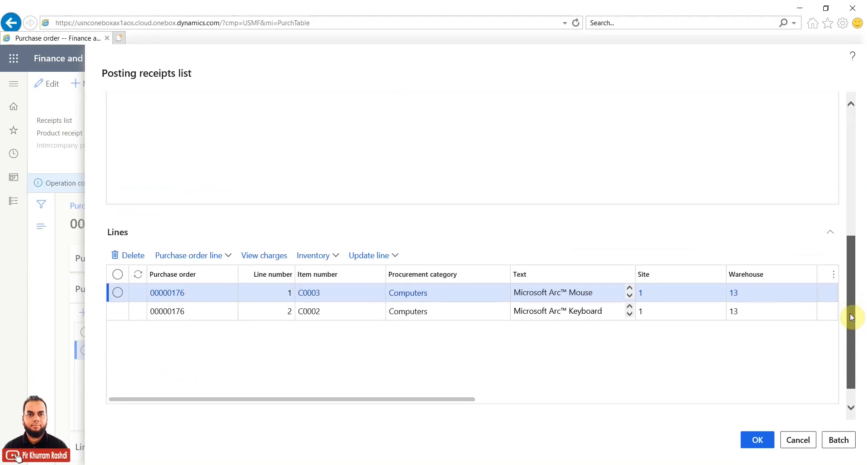
{"action": "left_click", "coordinate": [559, 399]}
{"action": "left_click_drag", "start_coordinate": [767, 404], "coordinate": [399, 404]}
{"action": "left_click_drag", "start_coordinate": [852, 342], "coordinate": [854, 184]}
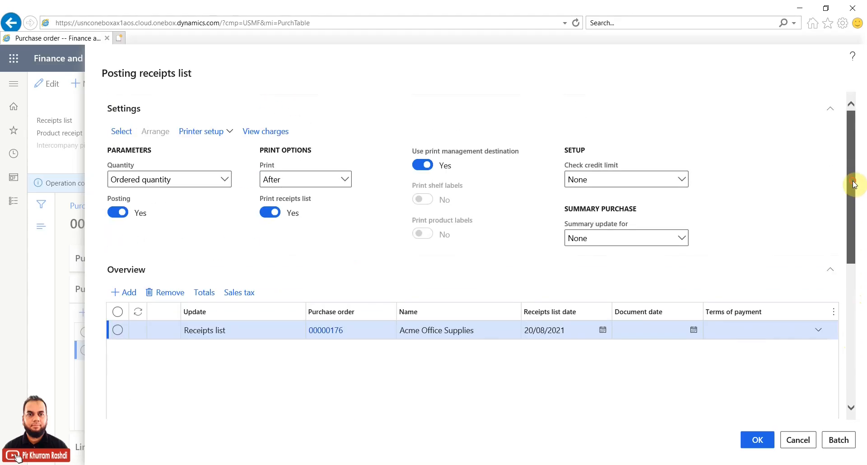
{"action": "left_click", "coordinate": [115, 212]}
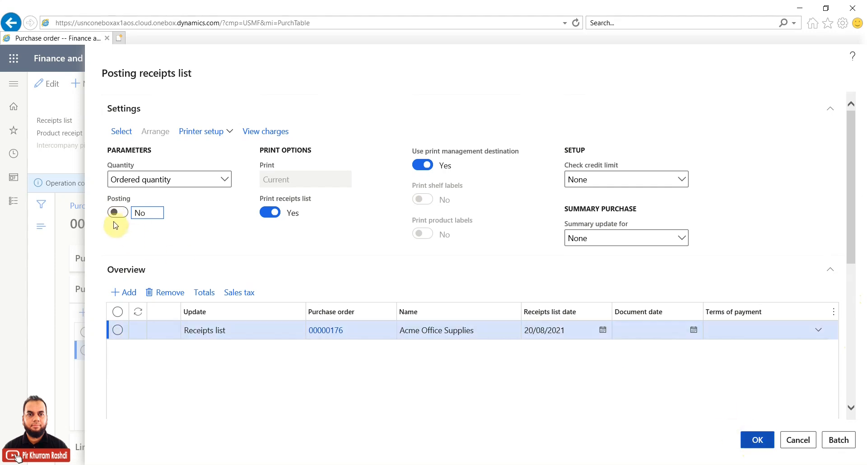
Step: Print the unposted receipts list and scroll it, checking C0003 (5.00) and C0002 (3.00)
{"action": "left_click", "coordinate": [754, 439]}
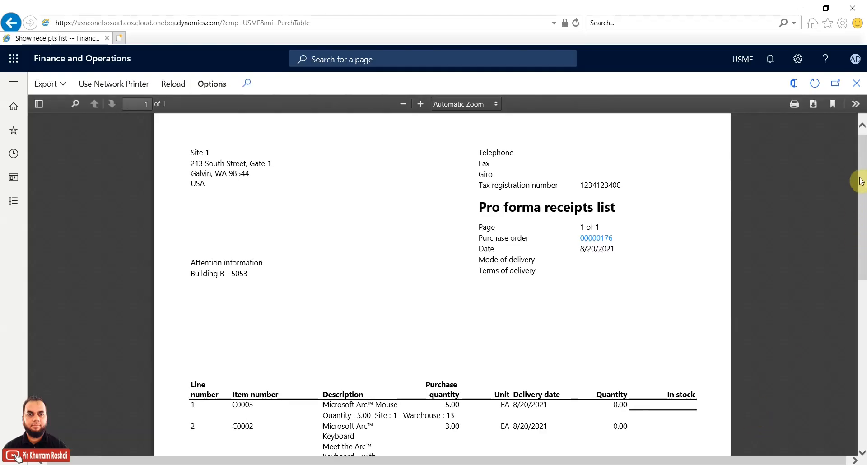
{"action": "mouse_move", "coordinate": [859, 178]}
{"action": "left_mouse_down"}
{"action": "mouse_move", "coordinate": [848, 365]}
{"action": "mouse_move", "coordinate": [848, 174]}
{"action": "left_mouse_up"}
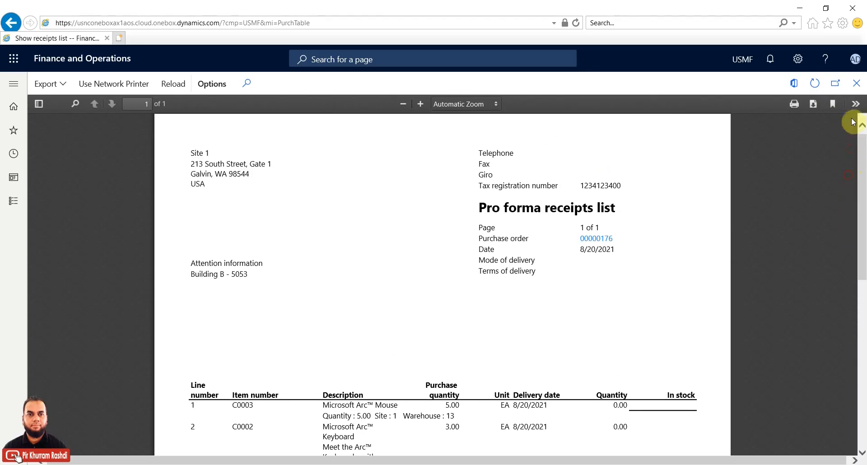
{"action": "scroll", "coordinate": [863, 168], "scroll_direction": "down", "scroll_amount": 4}
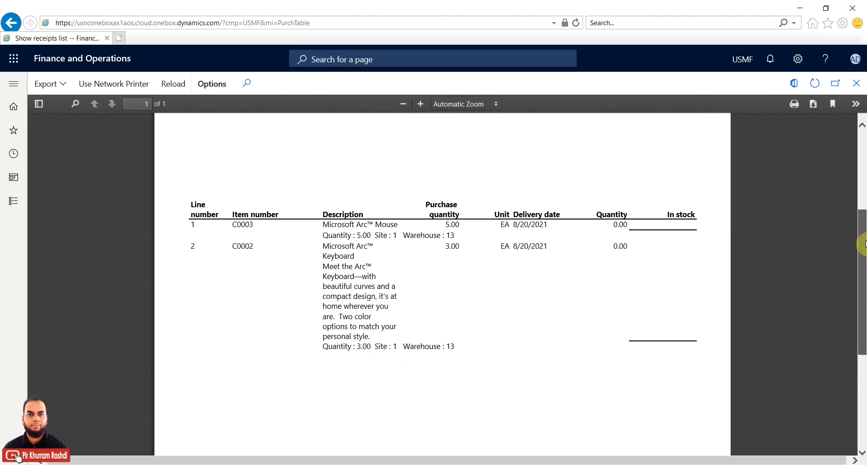
{"action": "scroll", "coordinate": [863, 165], "scroll_direction": "up", "scroll_amount": 4}
Step: Close the pro forma report, post the receipts list with Posting Yes, and refresh the order
{"action": "left_click", "coordinate": [856, 83]}
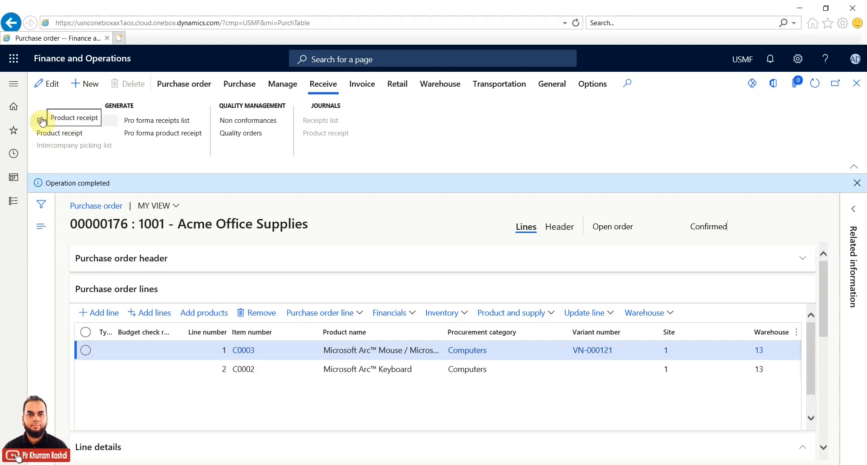
{"action": "left_click", "coordinate": [51, 124]}
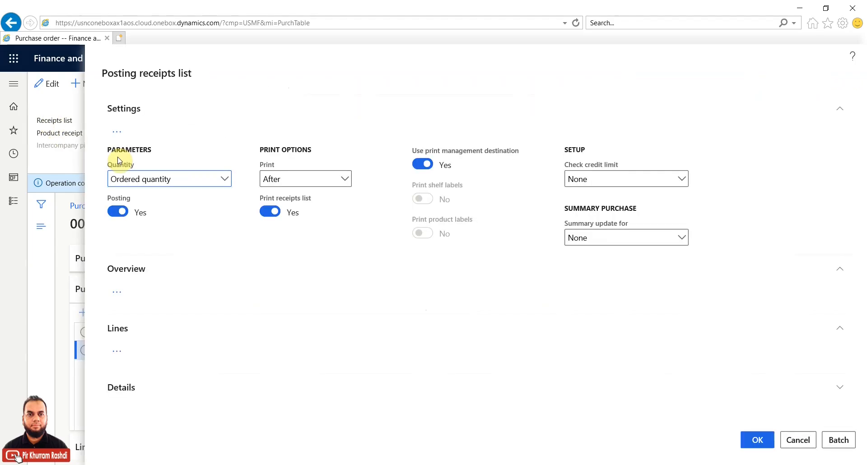
{"action": "left_click", "coordinate": [763, 442]}
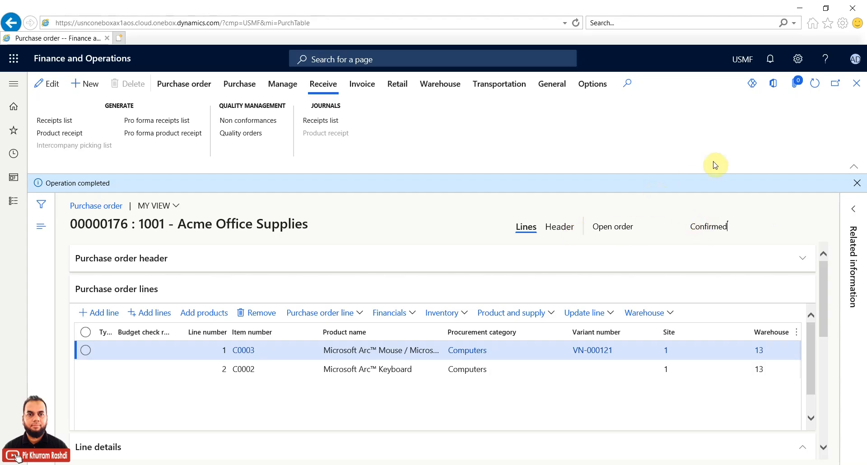
{"action": "left_click", "coordinate": [815, 87]}
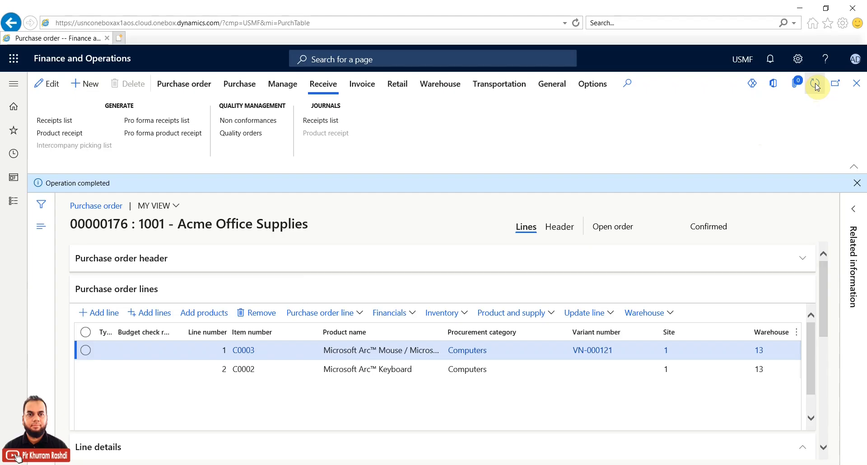
Step: Refresh the order, launch Product receipt posting, and open its Quantity choices showing Ordered quantity
{"action": "left_click", "coordinate": [815, 85]}
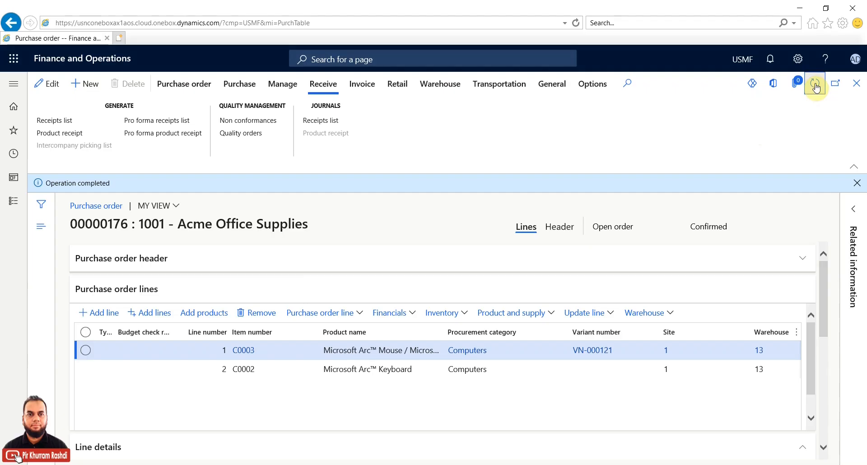
{"action": "left_click", "coordinate": [83, 136]}
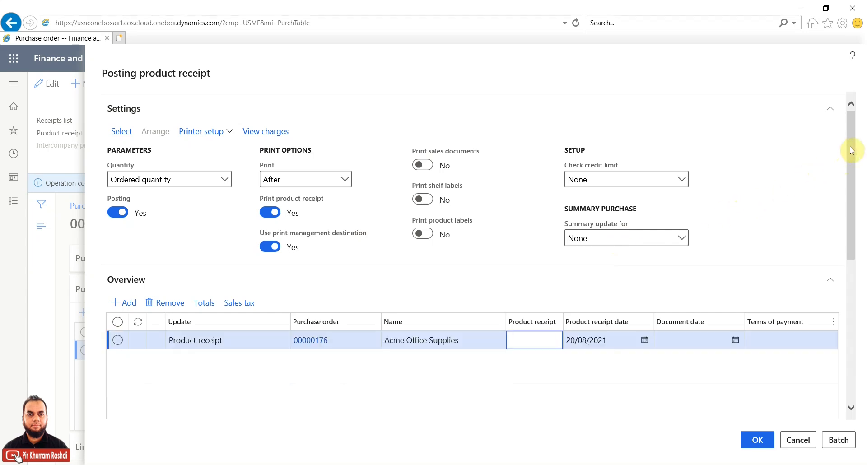
{"action": "mouse_move", "coordinate": [851, 149]}
{"action": "left_mouse_down"}
{"action": "mouse_move", "coordinate": [851, 160]}
{"action": "mouse_move", "coordinate": [852, 145]}
{"action": "left_mouse_up"}
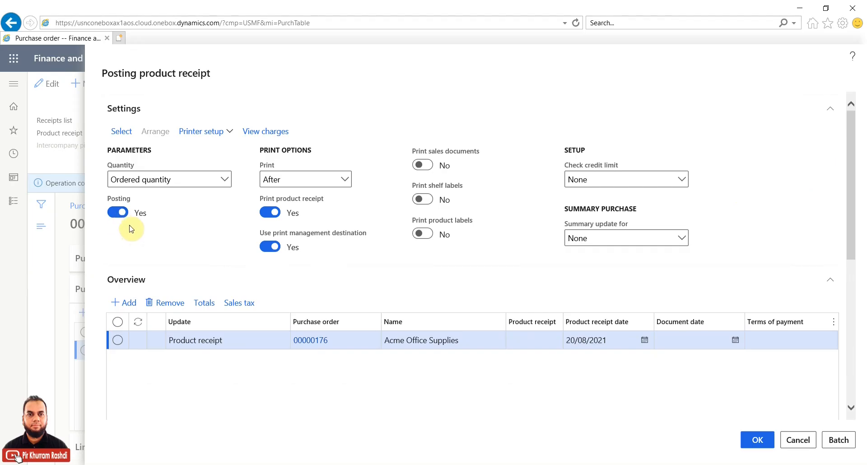
{"action": "left_click", "coordinate": [226, 180]}
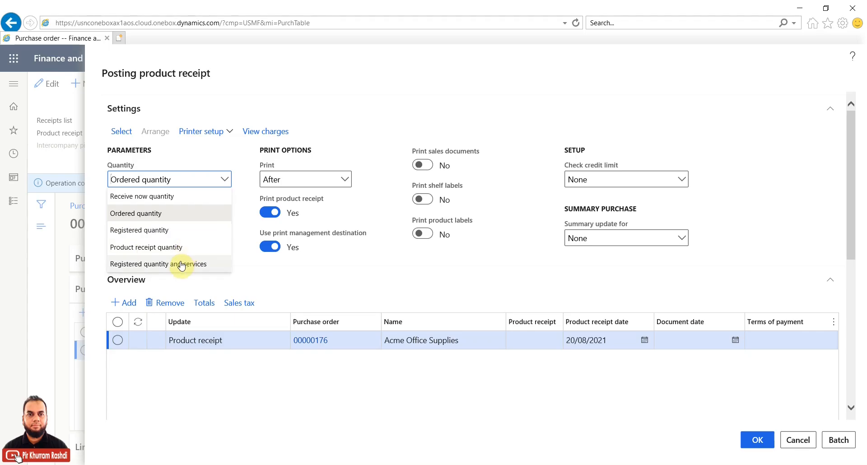
Step: Keep Ordered quantity as the quantity to receive and scroll to the Overview grid
{"action": "left_click", "coordinate": [171, 212]}
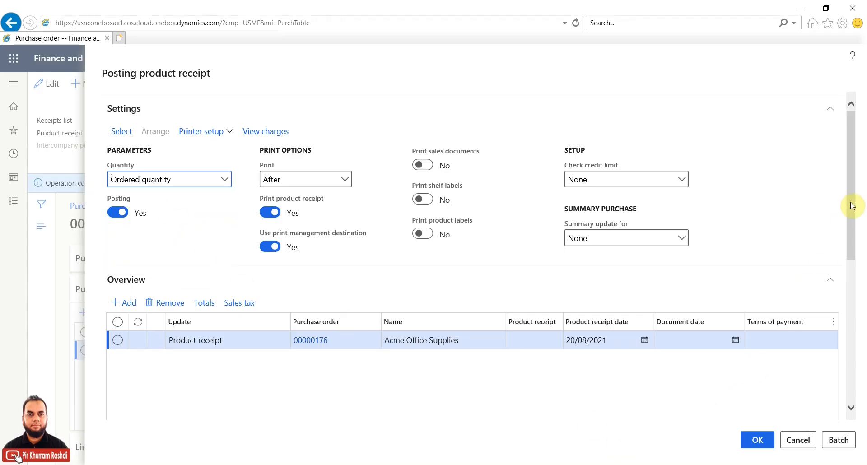
{"action": "left_click_drag", "start_coordinate": [853, 209], "coordinate": [852, 244]}
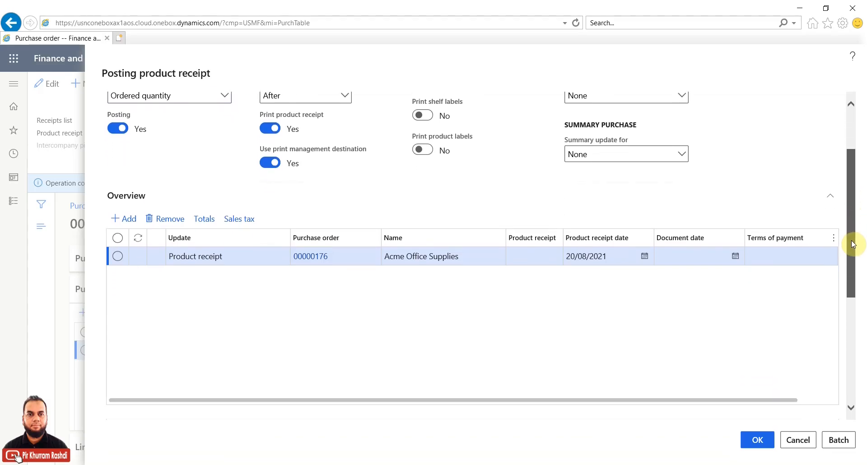
{"action": "mouse_move", "coordinate": [668, 401]}
{"action": "left_mouse_down"}
{"action": "mouse_move", "coordinate": [793, 400]}
{"action": "mouse_move", "coordinate": [674, 406]}
{"action": "left_mouse_up"}
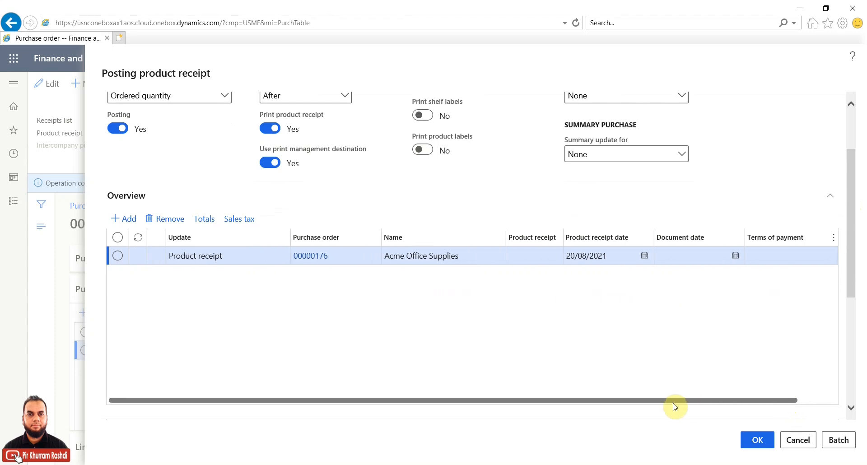
Step: Enter 176_PR as the product receipt number, then move through Document date and Terms of payment
{"action": "left_click", "coordinate": [515, 256]}
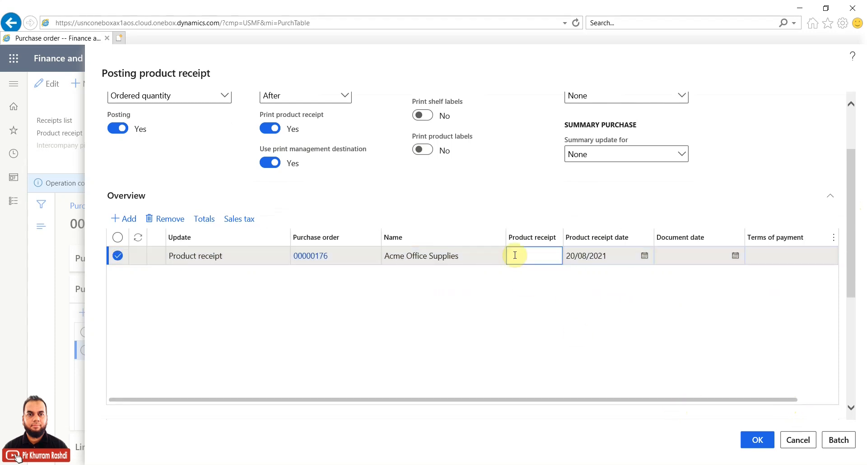
{"action": "type", "text": "11"}
{"action": "type", "text": "6"}
{"action": "type", "text": "_P"}
{"action": "type", "text": "R"}
{"action": "key", "text": "BackSpace"}
{"action": "type", "text": "roduct"}
{"action": "key", "text": "BackSpace"}
{"action": "key", "text": "BackSpace"}
{"action": "key", "text": "BackSpace"}
{"action": "key", "text": "BackSpace"}
{"action": "key", "text": "BackSpace"}
{"action": "key", "text": "BackSpace"}
{"action": "type", "text": "R"}
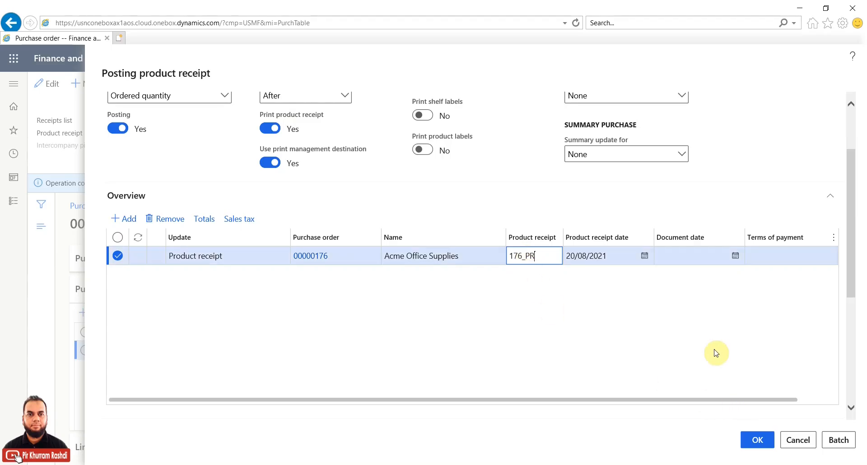
{"action": "left_click", "coordinate": [684, 256]}
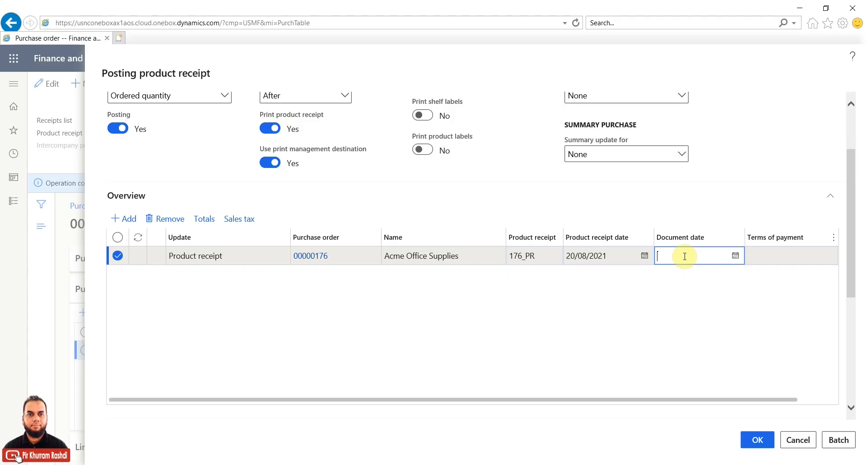
{"action": "left_click", "coordinate": [767, 256]}
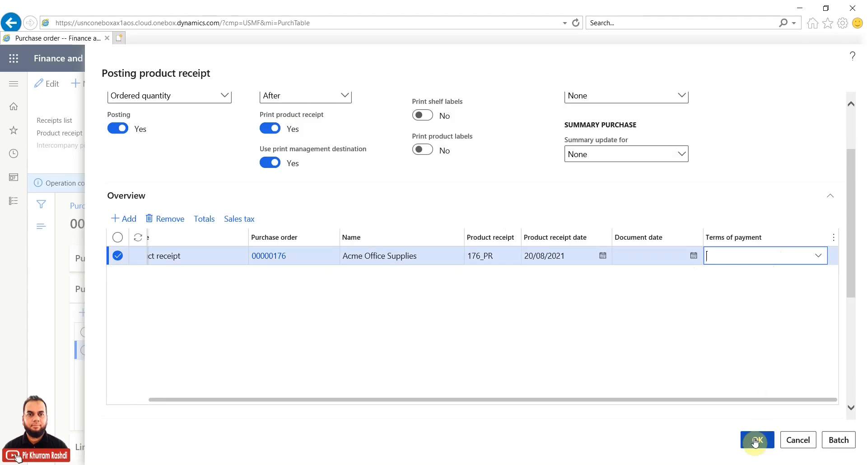
{"action": "scroll", "coordinate": [851, 207], "scroll_direction": "up", "scroll_amount": 2}
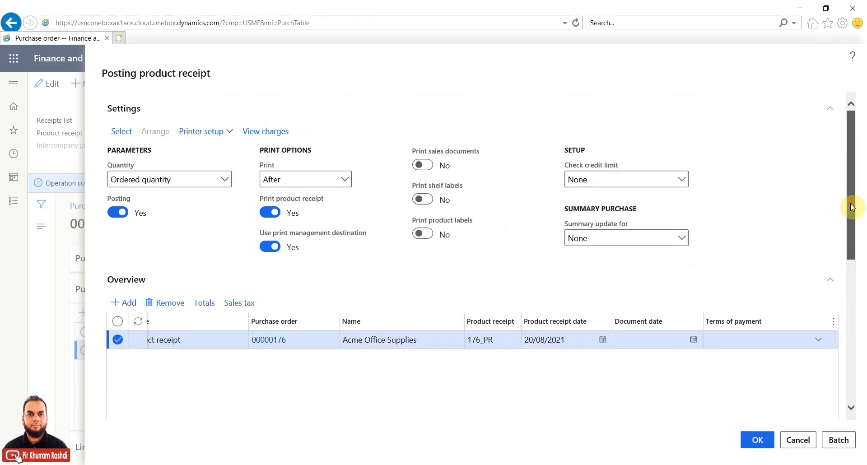
Step: Post product receipt 176_PR, scroll the report showing 5 mice and 3 keyboards, and close it
{"action": "left_click", "coordinate": [760, 440]}
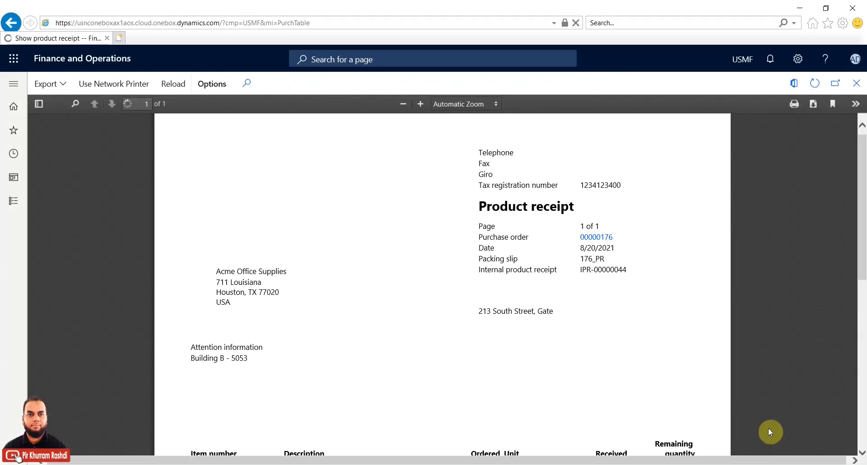
{"action": "left_click_drag", "start_coordinate": [862, 212], "coordinate": [862, 290]}
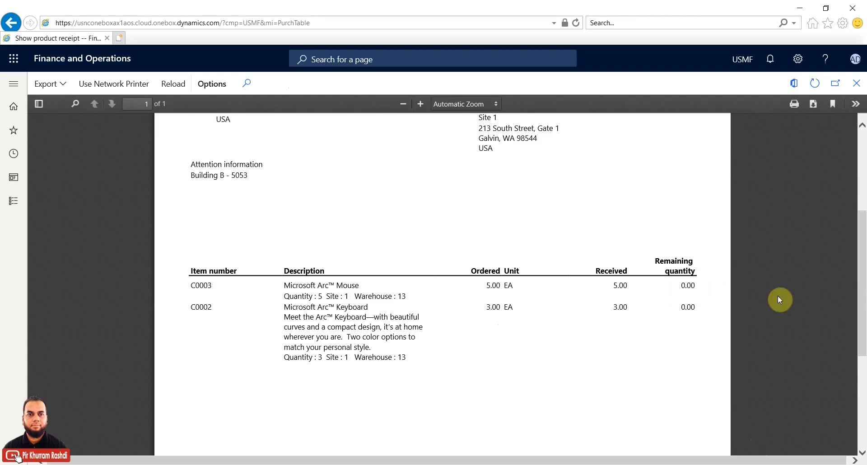
{"action": "left_click_drag", "start_coordinate": [860, 238], "coordinate": [860, 318]}
{"action": "left_click", "coordinate": [861, 81]}
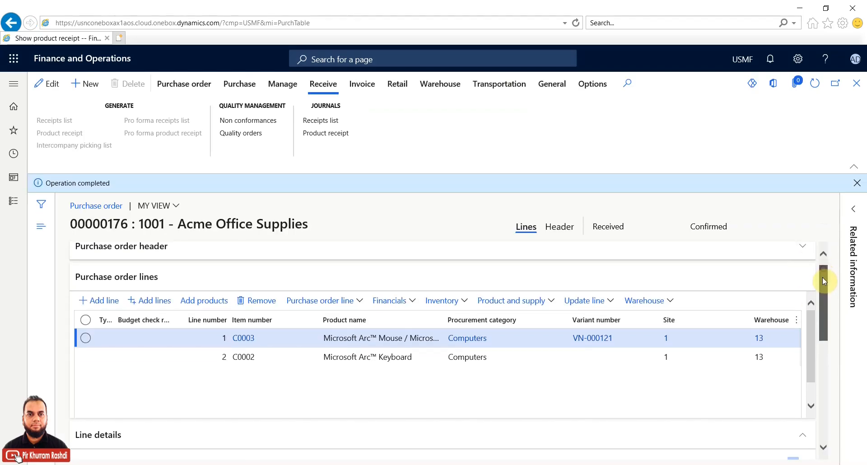
Step: Look through the Inventory actions list for the order's lines
{"action": "left_click_drag", "start_coordinate": [821, 285], "coordinate": [822, 265]}
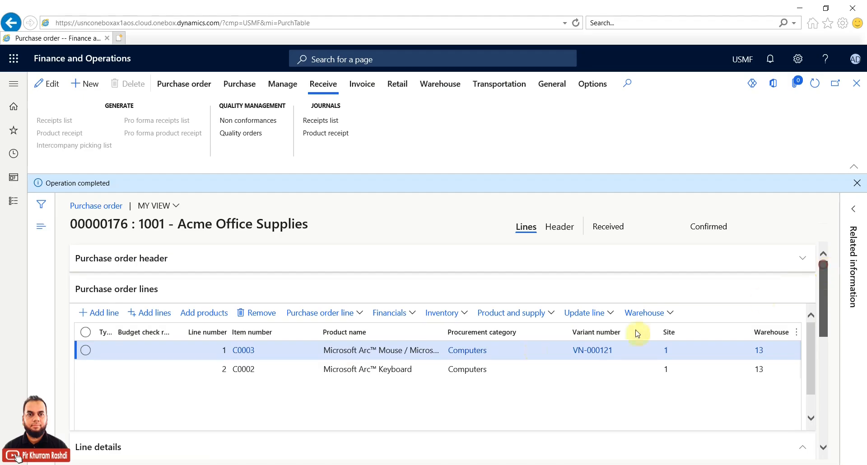
{"action": "left_click", "coordinate": [465, 313]}
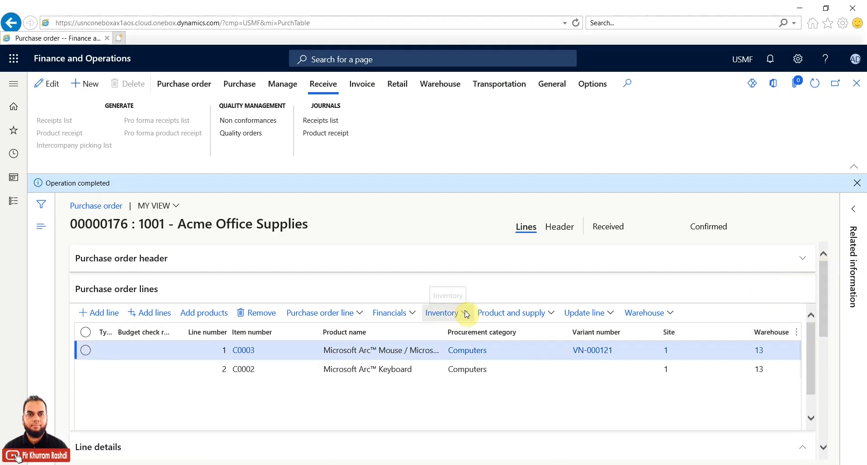
{"action": "left_click", "coordinate": [466, 315]}
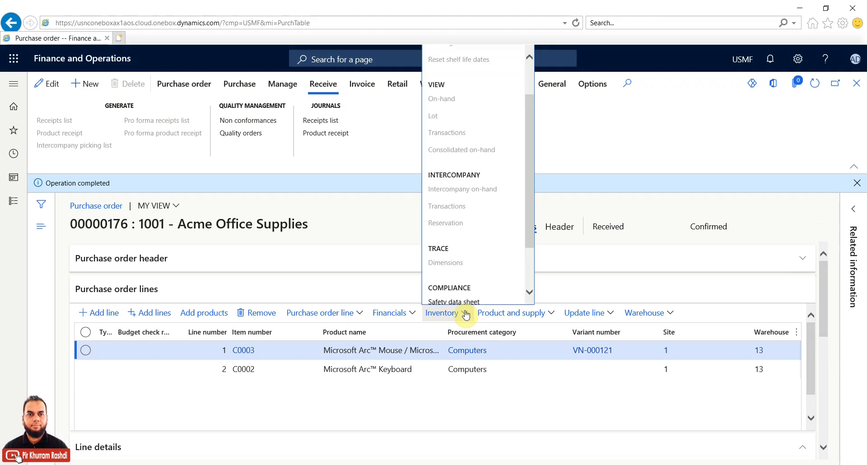
{"action": "left_click_drag", "start_coordinate": [528, 229], "coordinate": [524, 156]}
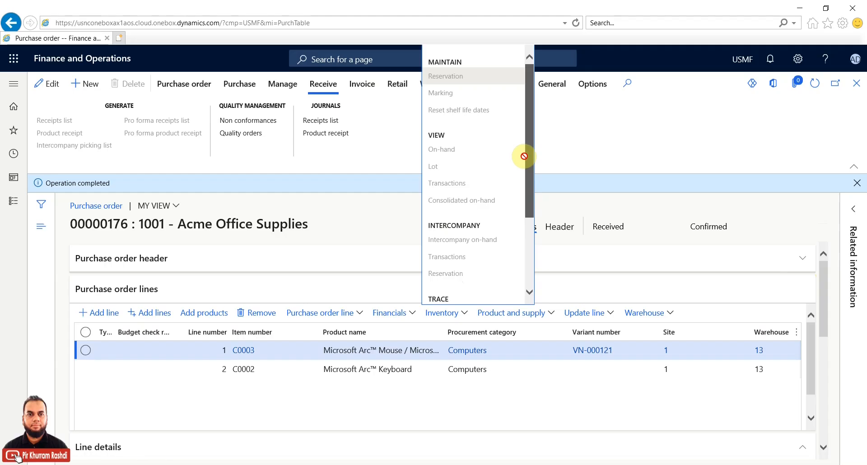
{"action": "left_click", "coordinate": [606, 289]}
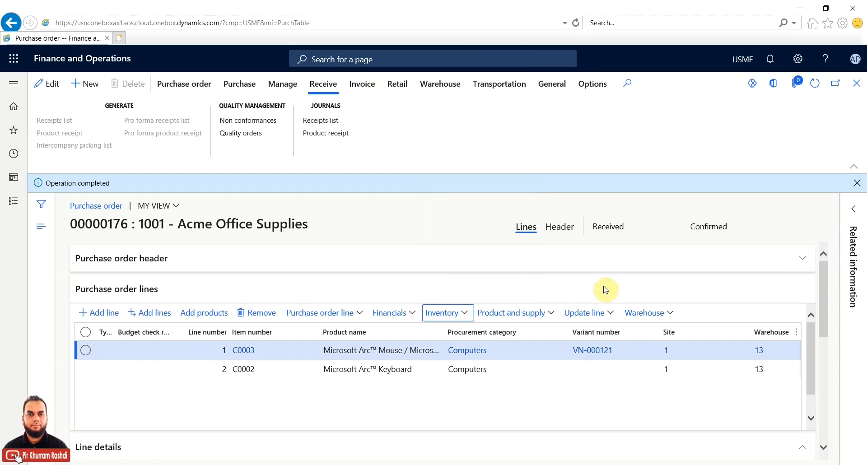
{"action": "left_click", "coordinate": [465, 317]}
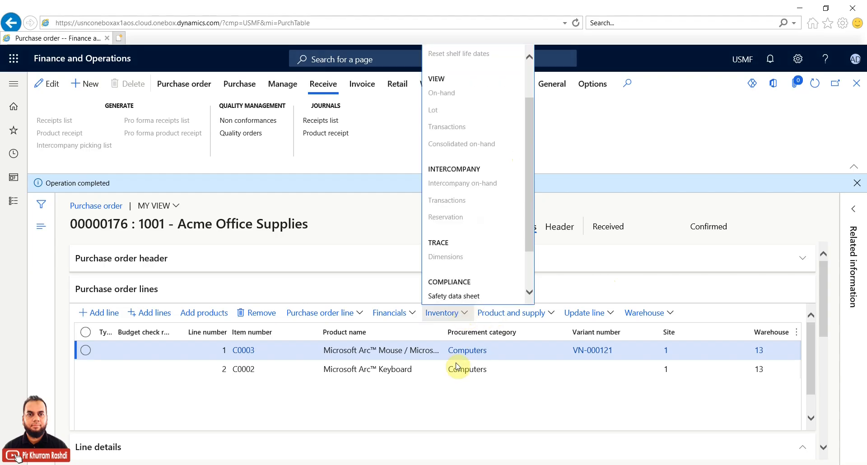
Step: Select the C0002 keyboard line and open the Product information management module
{"action": "left_click", "coordinate": [85, 374]}
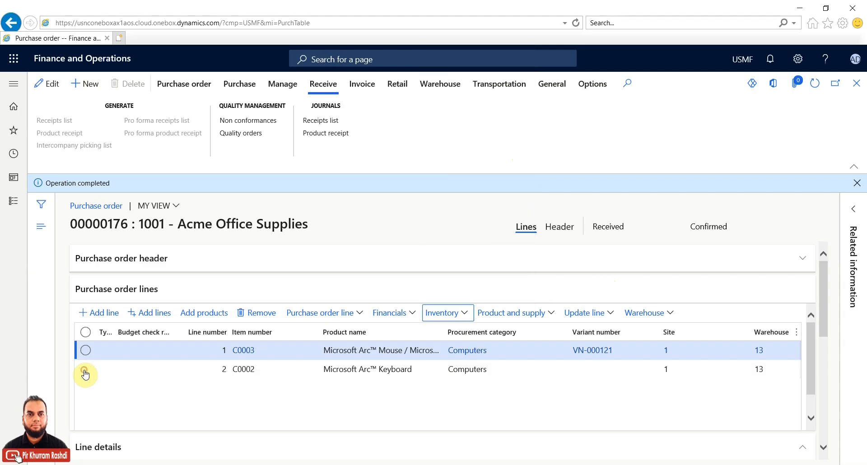
{"action": "left_click", "coordinate": [86, 374]}
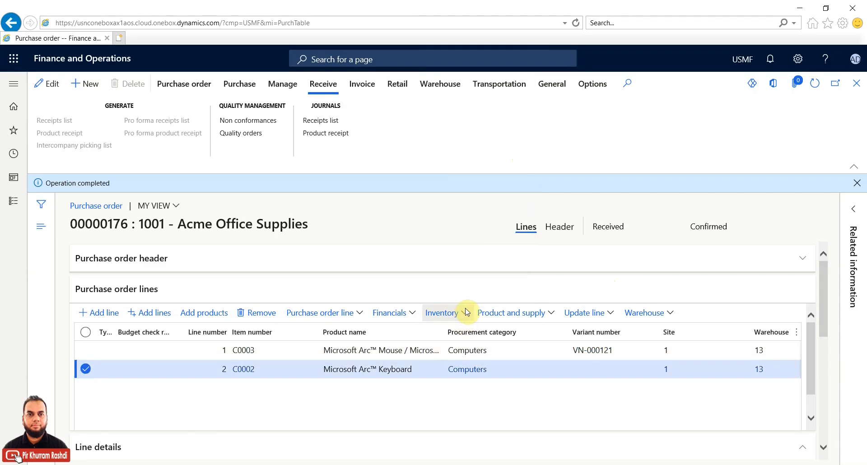
{"action": "left_click", "coordinate": [14, 200]}
{"action": "left_click", "coordinate": [69, 309]}
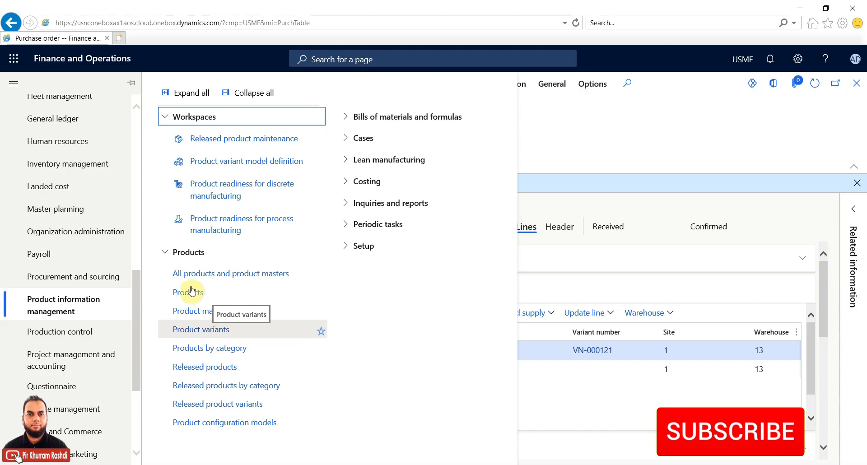
Step: Filter Released products for C0003 and open its details
{"action": "left_click", "coordinate": [235, 369]}
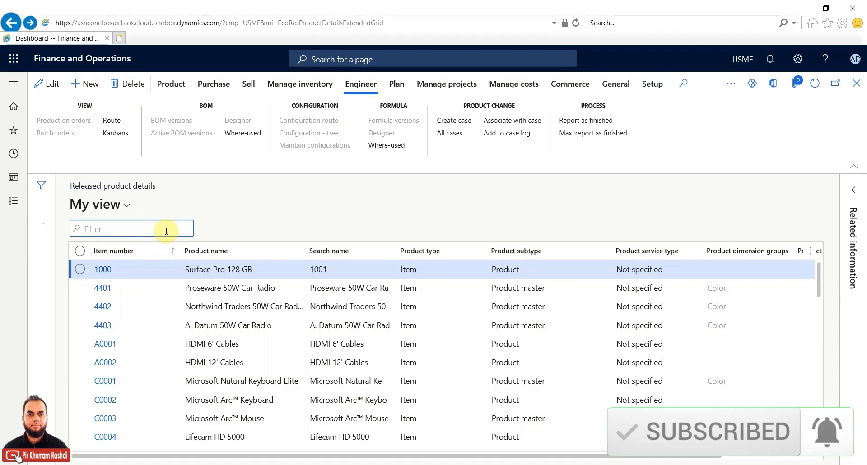
{"action": "type", "text": "C0003"}
{"action": "key", "text": "Return"}
{"action": "left_click", "coordinate": [107, 270]}
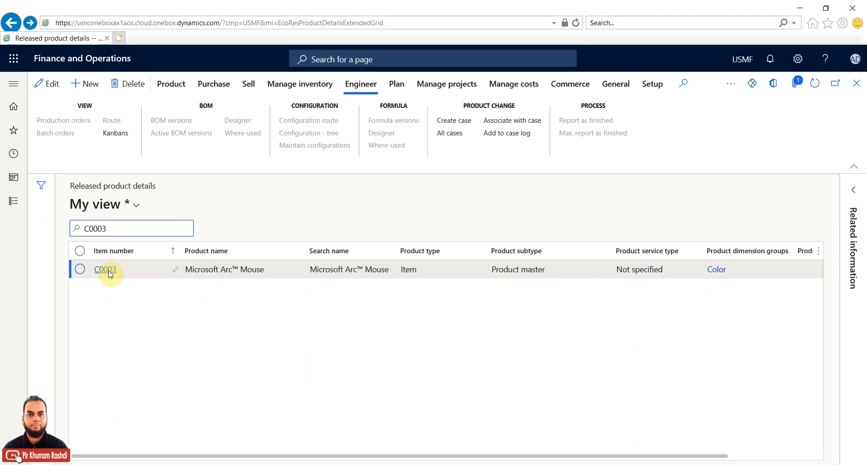
Step: Inspect C0003's EXP Expense products item model group, then close both pages
{"action": "left_click", "coordinate": [542, 313]}
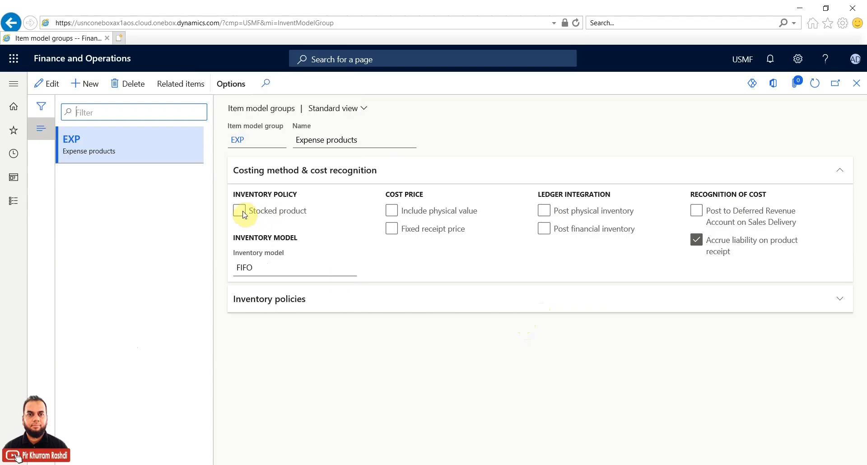
{"action": "mouse_move", "coordinate": [264, 262]}
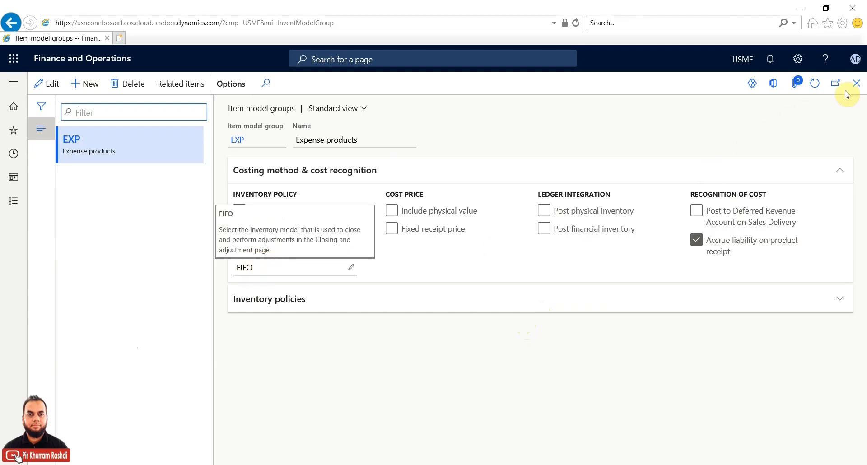
{"action": "left_click", "coordinate": [857, 85]}
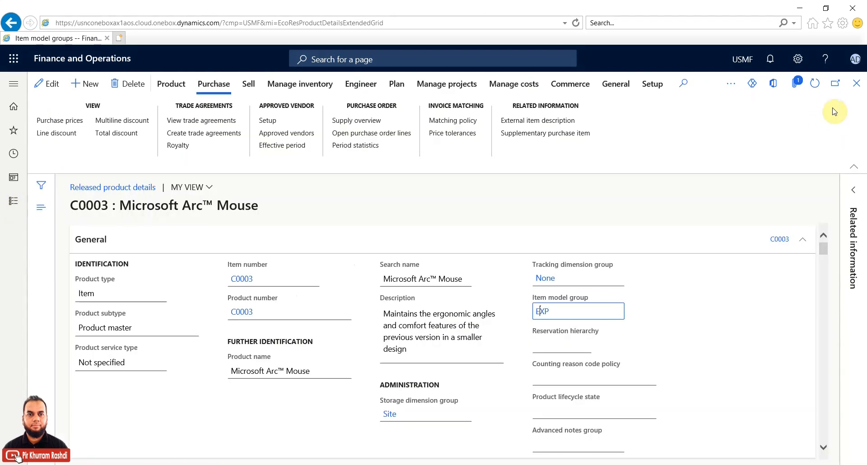
{"action": "left_click", "coordinate": [855, 87]}
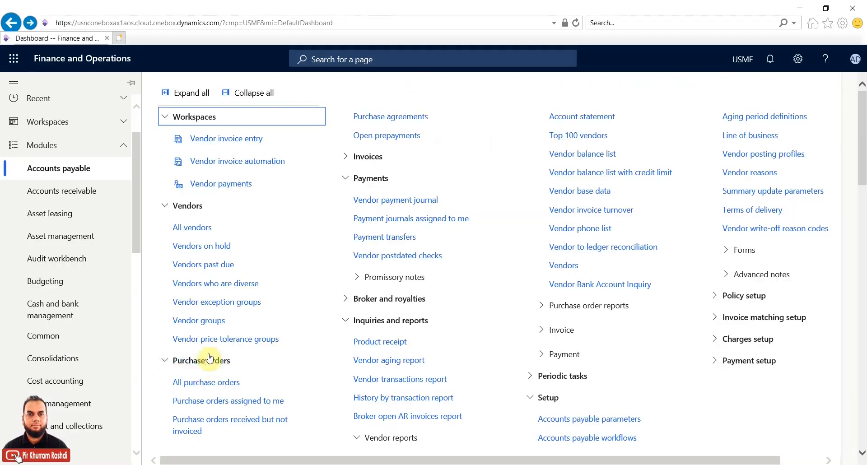
Step: Open purchase order 00000176 from All purchase orders and show its Invoice actions
{"action": "left_click", "coordinate": [208, 382]}
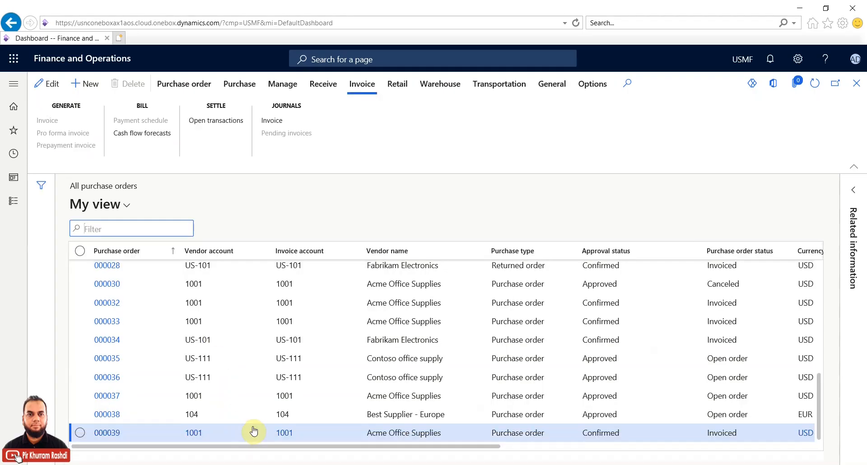
{"action": "left_click", "coordinate": [108, 288]}
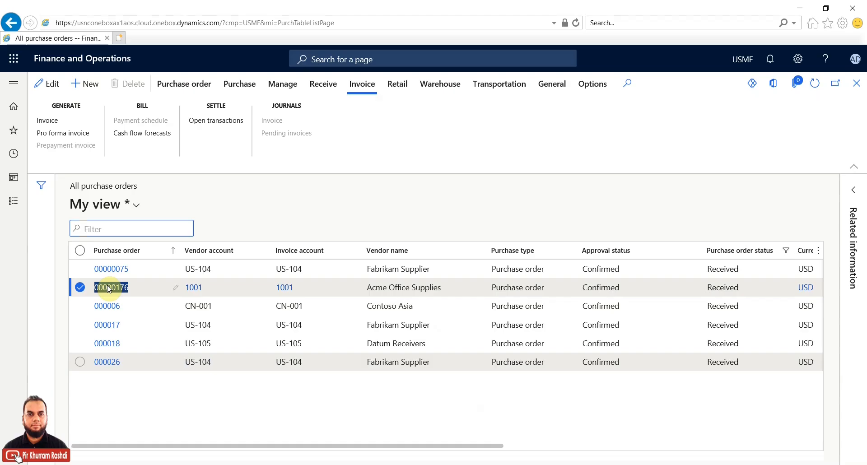
{"action": "left_click", "coordinate": [108, 288]}
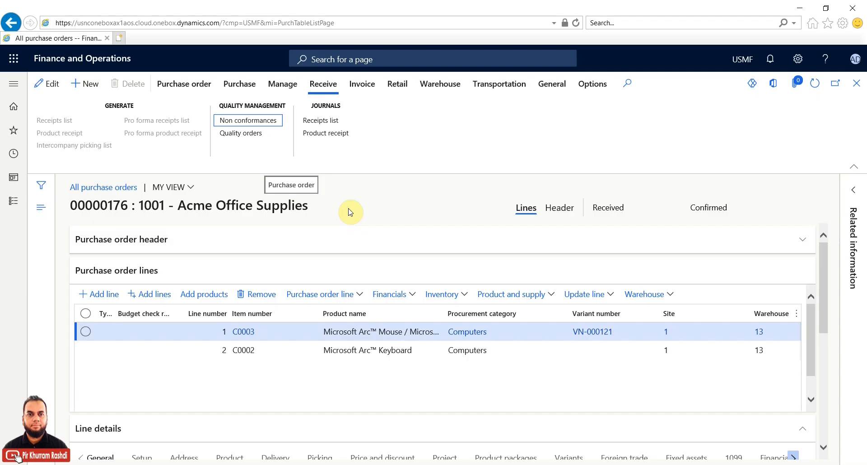
{"action": "left_click", "coordinate": [360, 87]}
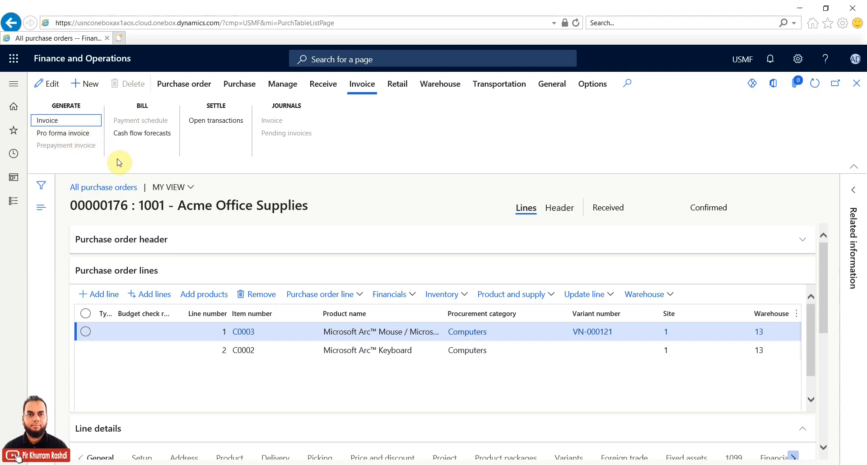
{"action": "left_click", "coordinate": [60, 125]}
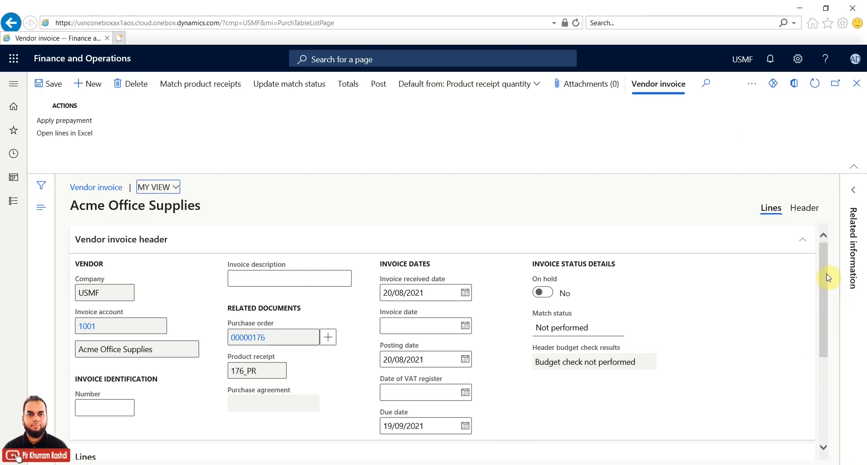
{"action": "left_click_drag", "start_coordinate": [825, 276], "coordinate": [827, 302]}
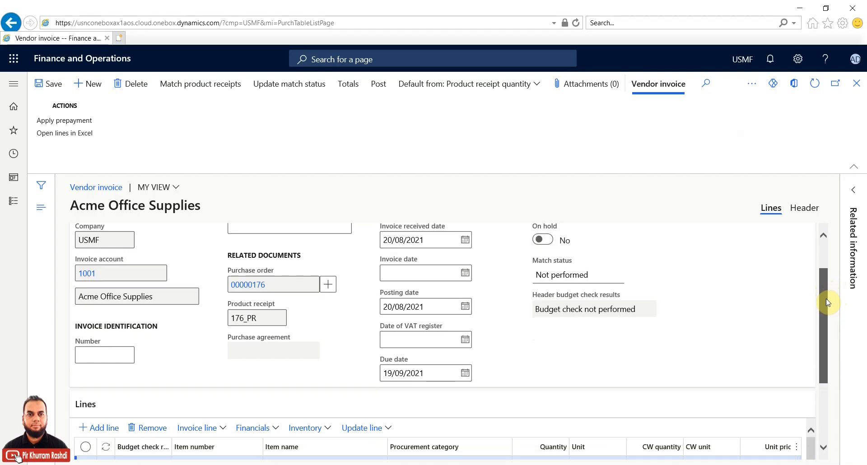
{"action": "left_click", "coordinate": [259, 318]}
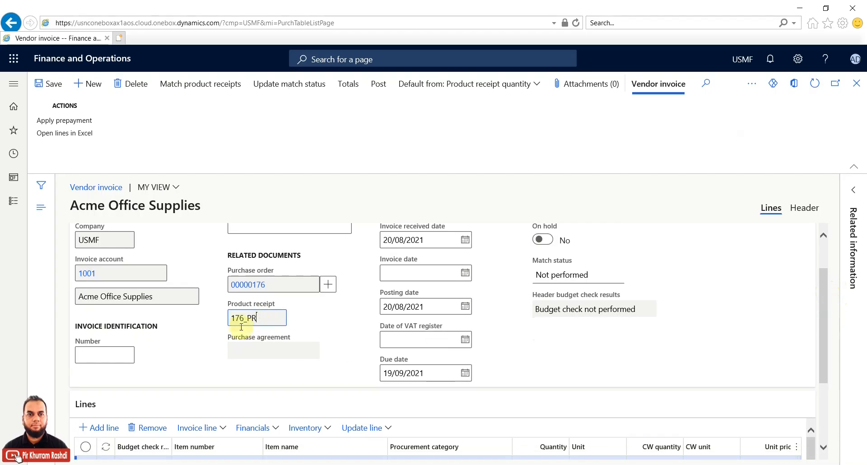
{"action": "left_click", "coordinate": [114, 355]}
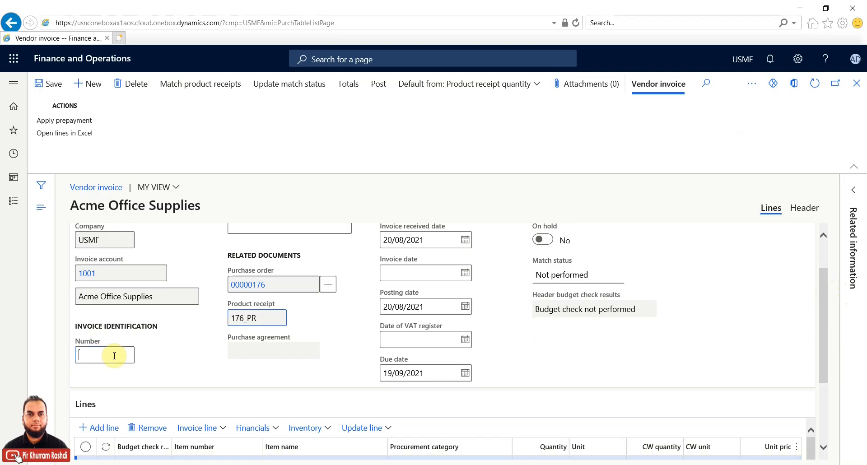
{"action": "left_click", "coordinate": [822, 349]}
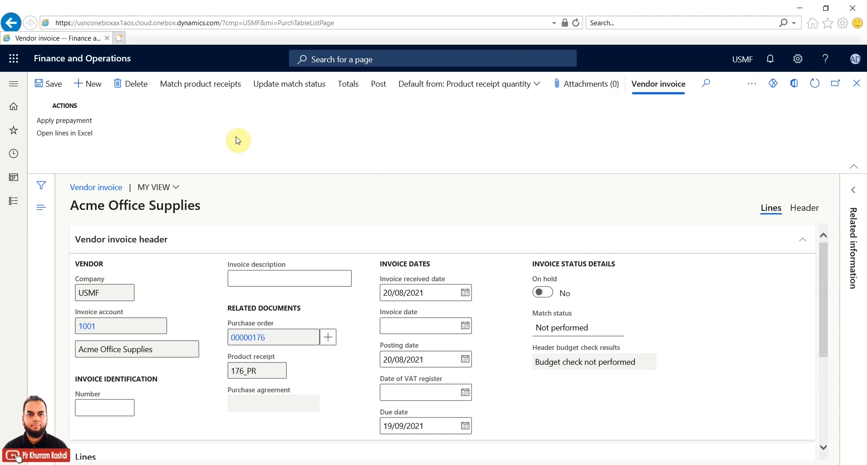
{"action": "left_click", "coordinate": [538, 88]}
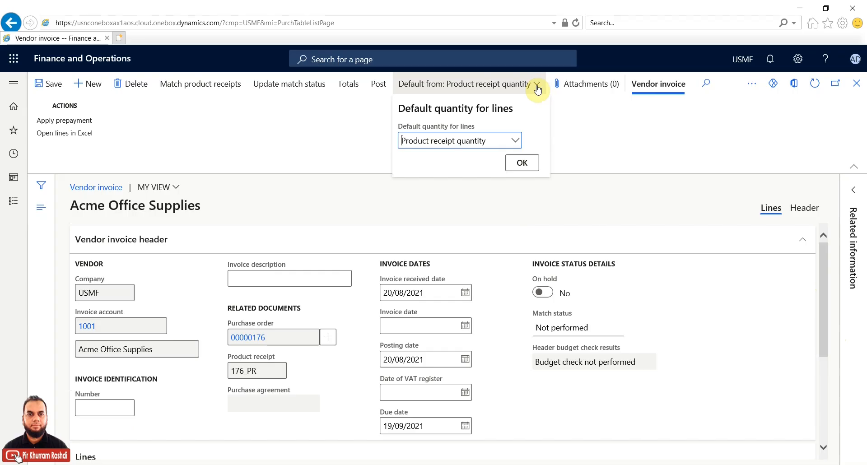
{"action": "left_click", "coordinate": [515, 141]}
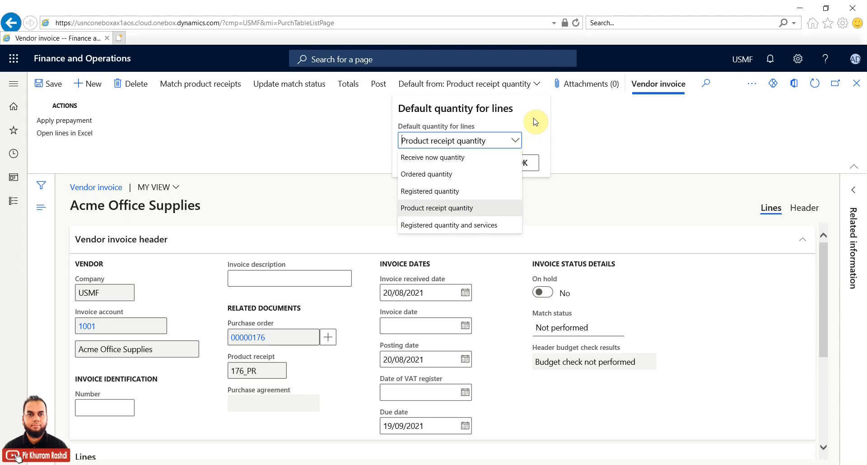
{"action": "left_click", "coordinate": [535, 122]}
{"action": "left_click", "coordinate": [522, 162]}
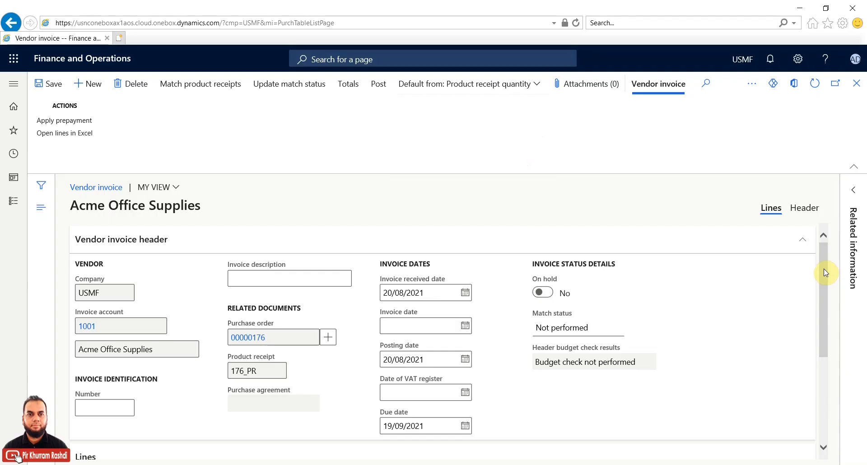
{"action": "left_click_drag", "start_coordinate": [823, 271], "coordinate": [824, 283]}
Step: Check the posting date and enter 176_Inv as the invoice number
{"action": "left_click", "coordinate": [425, 326]}
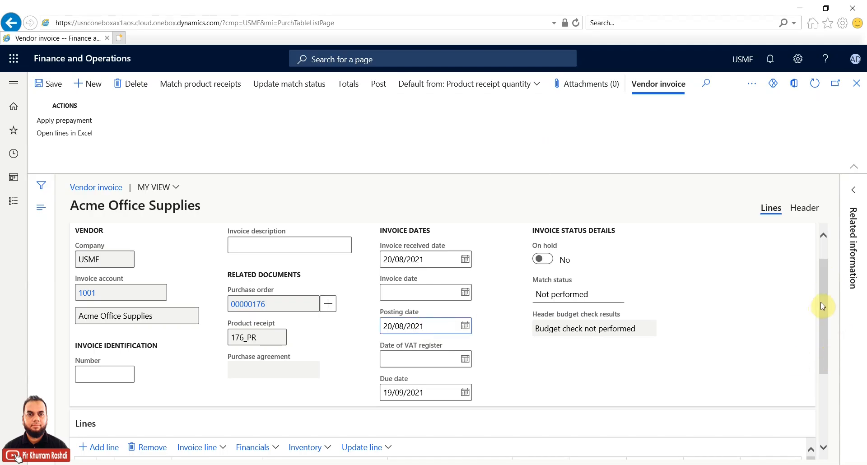
{"action": "left_click_drag", "start_coordinate": [821, 303], "coordinate": [820, 327]}
{"action": "left_click", "coordinate": [116, 323]}
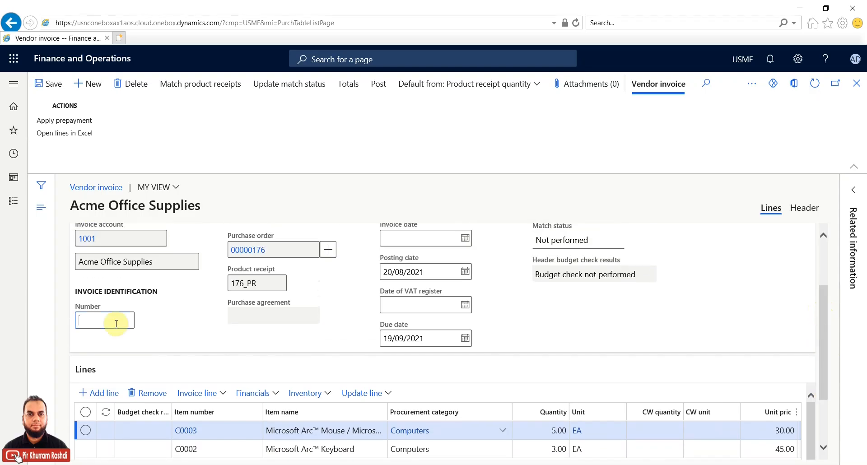
{"action": "type", "text": "176_PR"}
{"action": "key", "text": "BackSpace"}
{"action": "key", "text": "BackSpace"}
{"action": "type", "text": "Inv"}
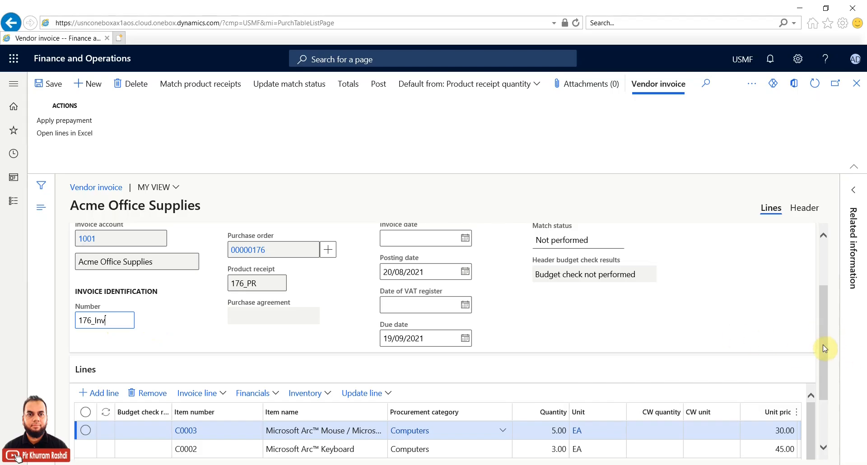
Step: Scroll the Lines grid to review quantities, unit prices and net amounts, including the 5.00 mouse quantity
{"action": "left_click_drag", "start_coordinate": [823, 373], "coordinate": [823, 405]}
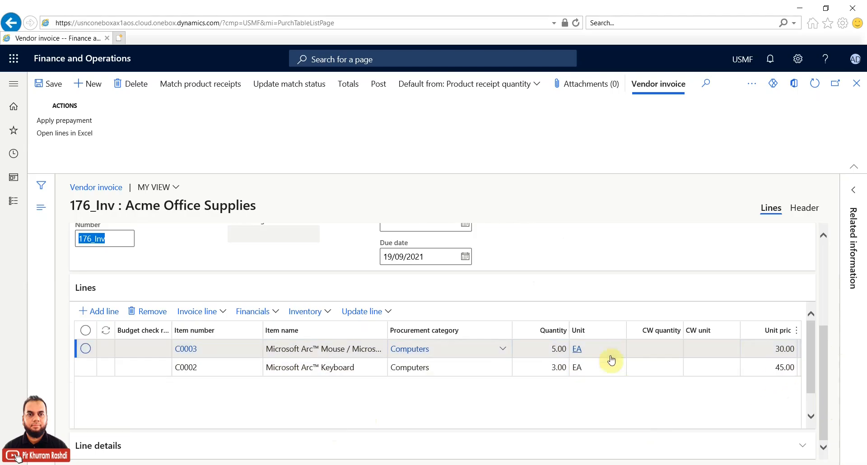
{"action": "left_click", "coordinate": [811, 411]}
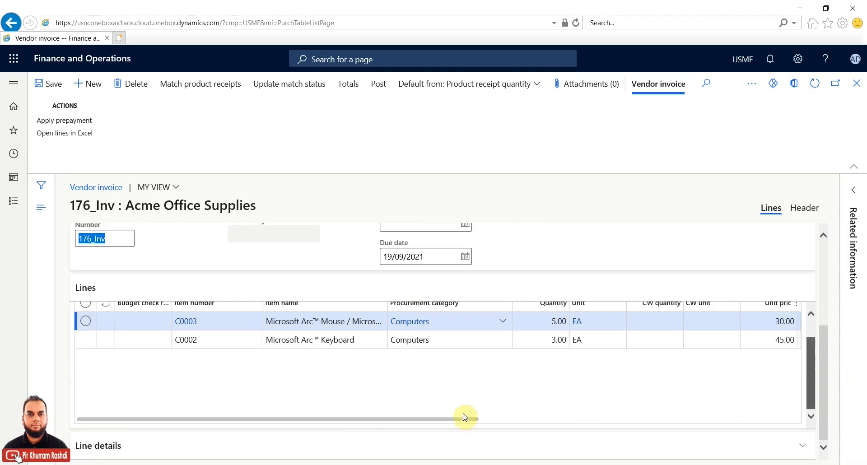
{"action": "left_click_drag", "start_coordinate": [463, 421], "coordinate": [523, 422]}
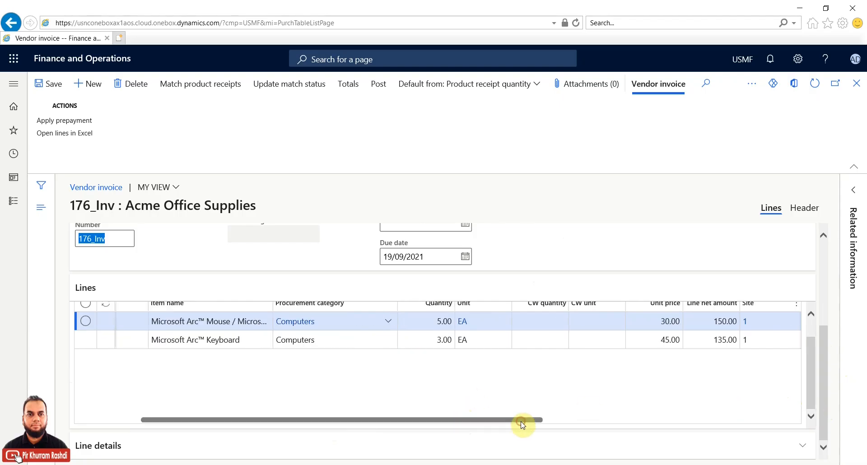
{"action": "left_click", "coordinate": [812, 334]}
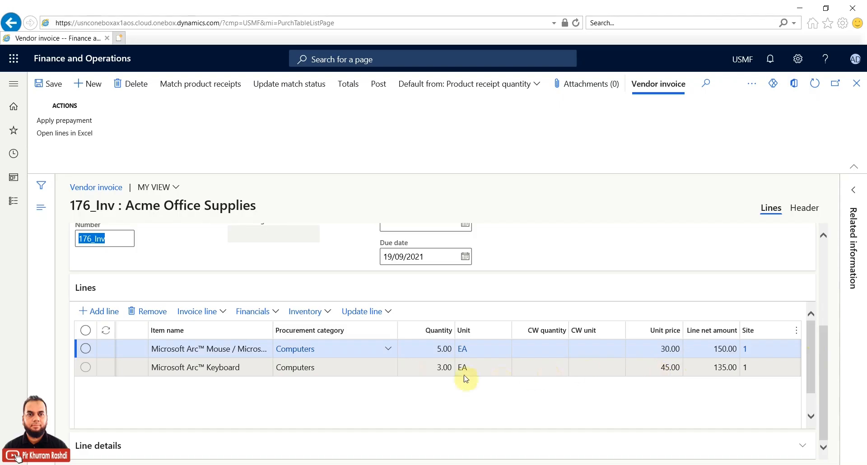
{"action": "left_click", "coordinate": [425, 347]}
{"action": "left_click_drag", "start_coordinate": [426, 348], "coordinate": [452, 348]}
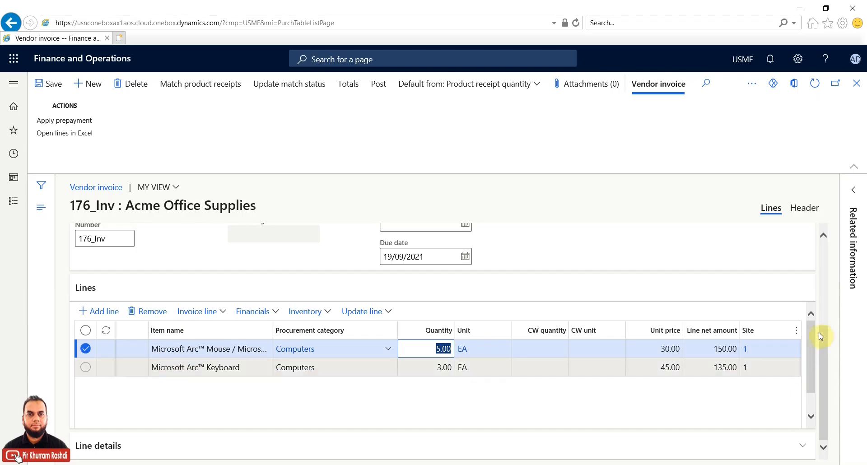
{"action": "left_click_drag", "start_coordinate": [823, 364], "coordinate": [829, 257]}
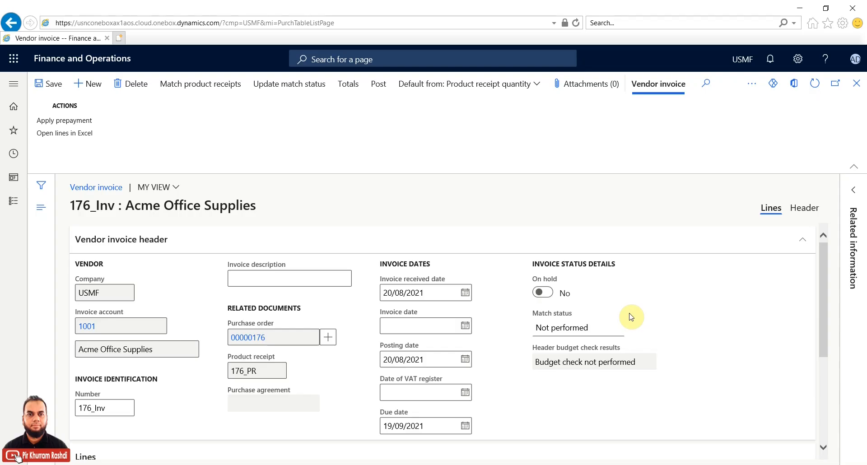
Step: Review the 176_PR receipt matching, accept it, and update match status from Not performed to Passed
{"action": "left_click", "coordinate": [595, 324]}
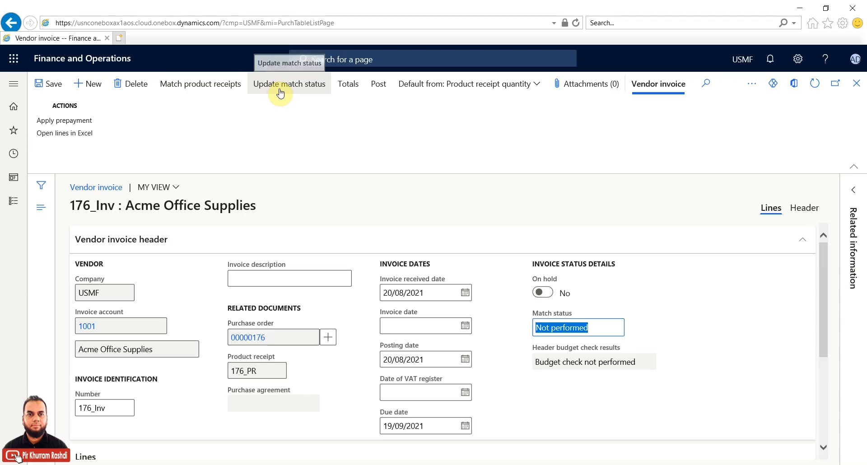
{"action": "left_click", "coordinate": [200, 95]}
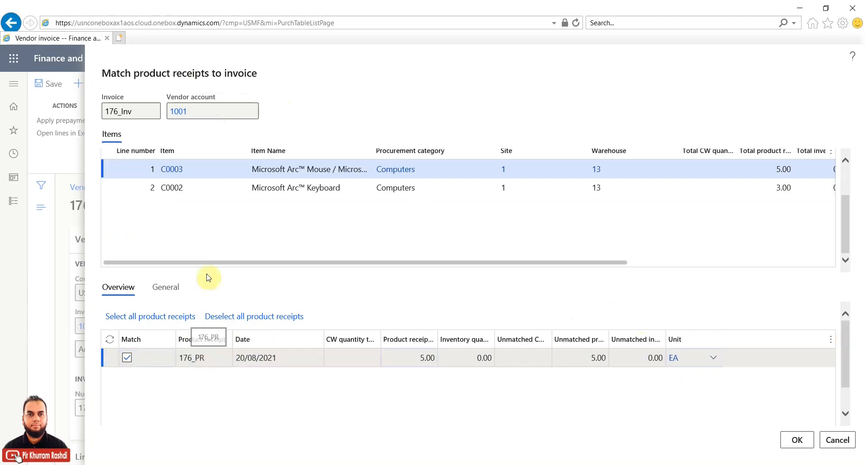
{"action": "left_click_drag", "start_coordinate": [248, 264], "coordinate": [267, 270]}
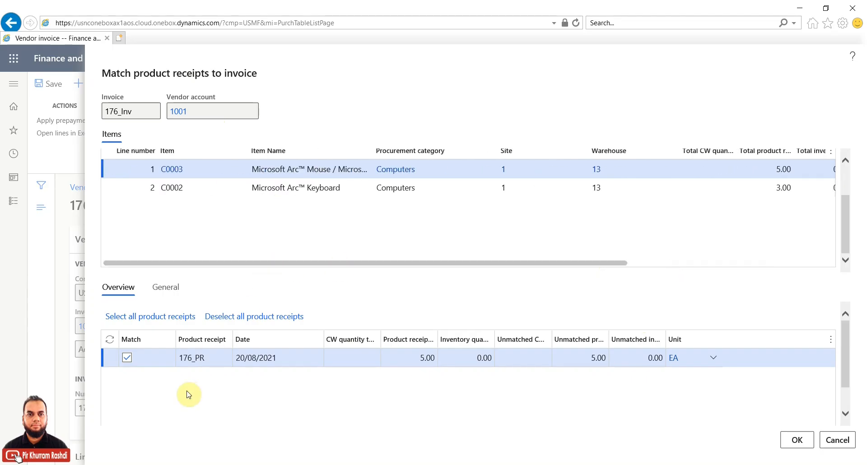
{"action": "left_click_drag", "start_coordinate": [171, 261], "coordinate": [120, 267]}
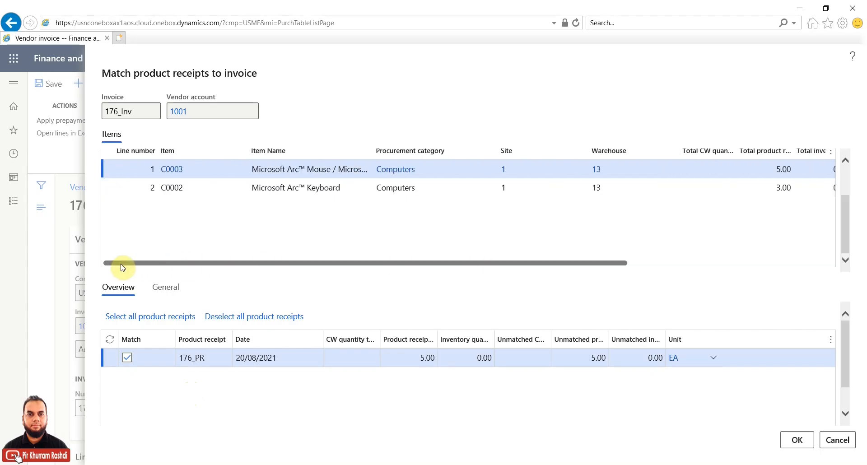
{"action": "left_click_drag", "start_coordinate": [611, 267], "coordinate": [654, 268]}
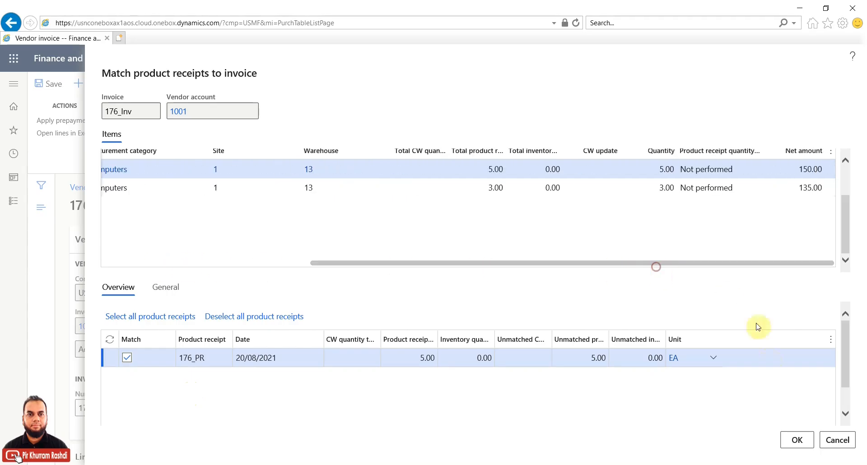
{"action": "left_click", "coordinate": [793, 438]}
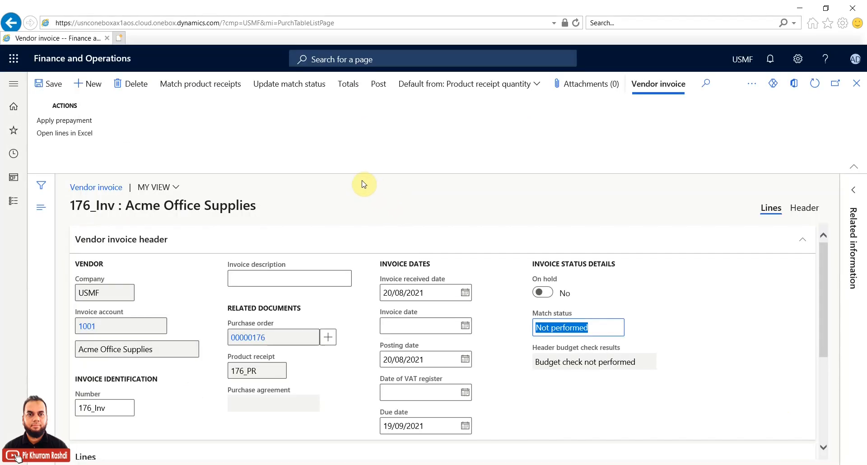
{"action": "left_click", "coordinate": [298, 86]}
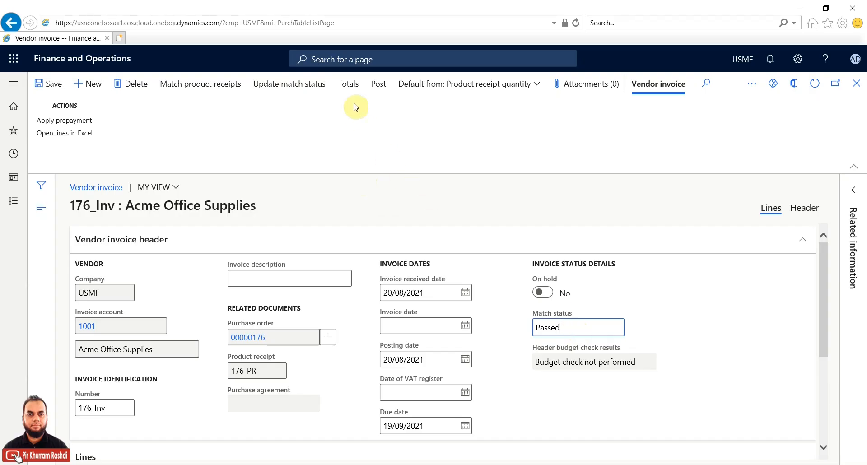
Step: Check the invoice totals: amount 285.00, cash discount 1.43, discount date 30/08/2021
{"action": "left_click", "coordinate": [354, 88]}
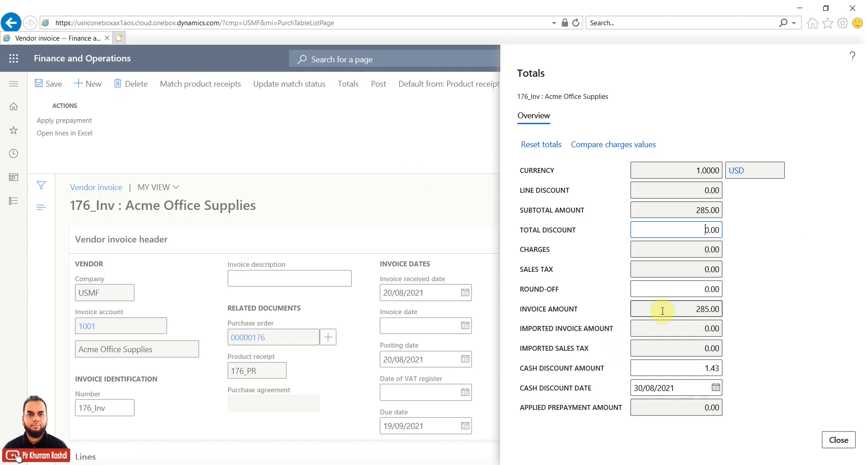
{"action": "left_click_drag", "start_coordinate": [664, 308], "coordinate": [738, 310]}
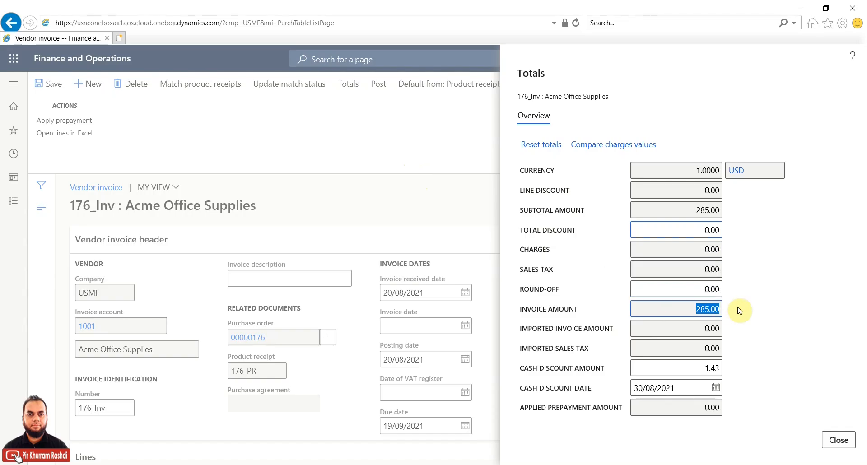
{"action": "left_click_drag", "start_coordinate": [664, 368], "coordinate": [784, 366]}
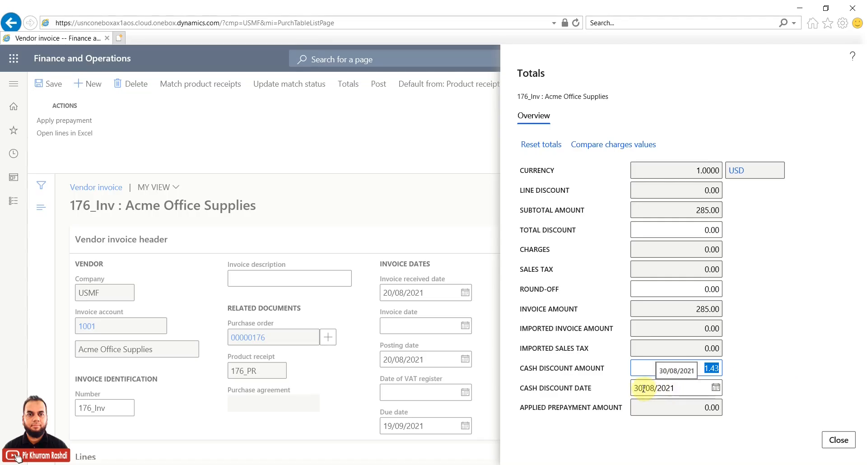
{"action": "left_click_drag", "start_coordinate": [676, 387], "coordinate": [625, 389]}
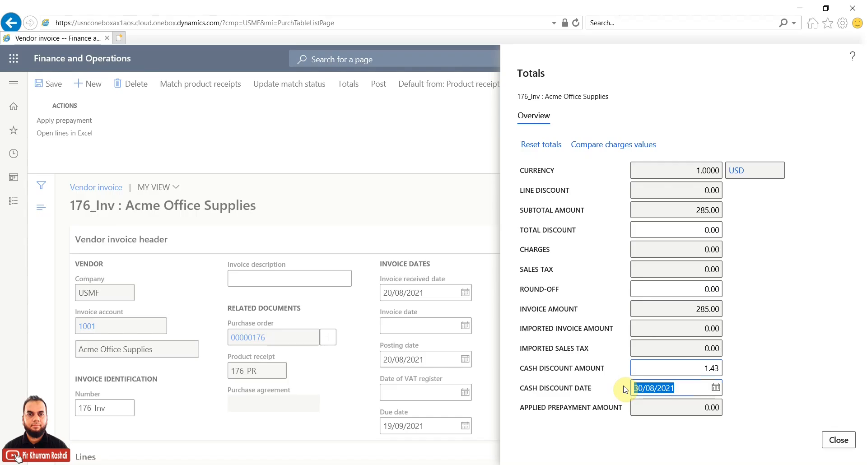
{"action": "left_click", "coordinate": [657, 367]}
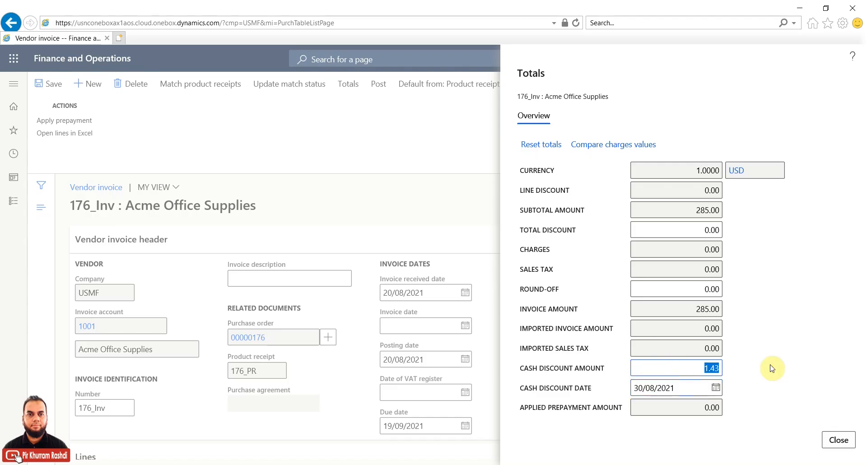
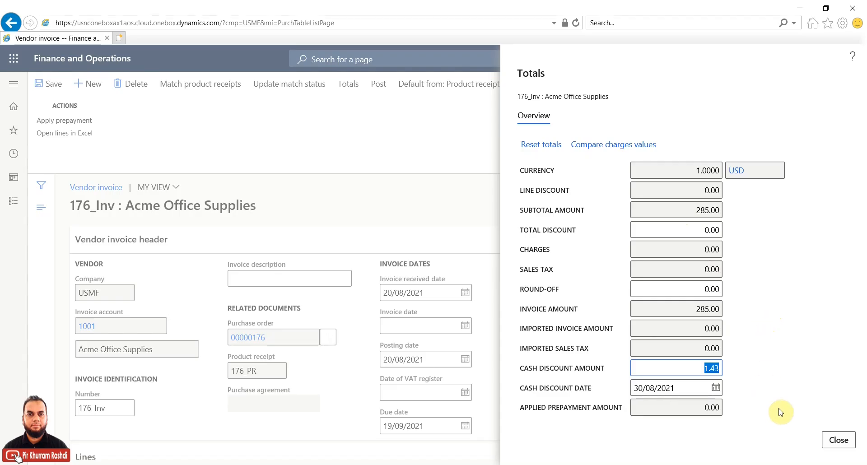
Step: Close the Totals pane (285.00 amount, 1.43 discount) and go back to invoice 176_Inv
{"action": "left_click", "coordinate": [840, 440]}
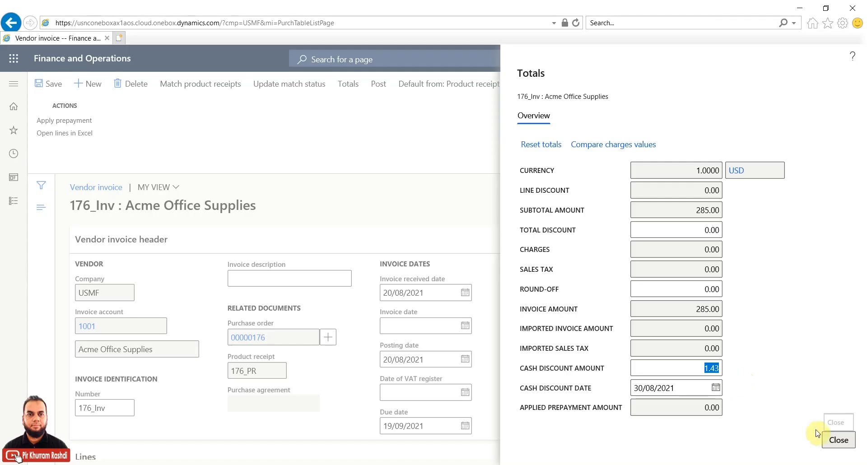
{"action": "left_click", "coordinate": [831, 443]}
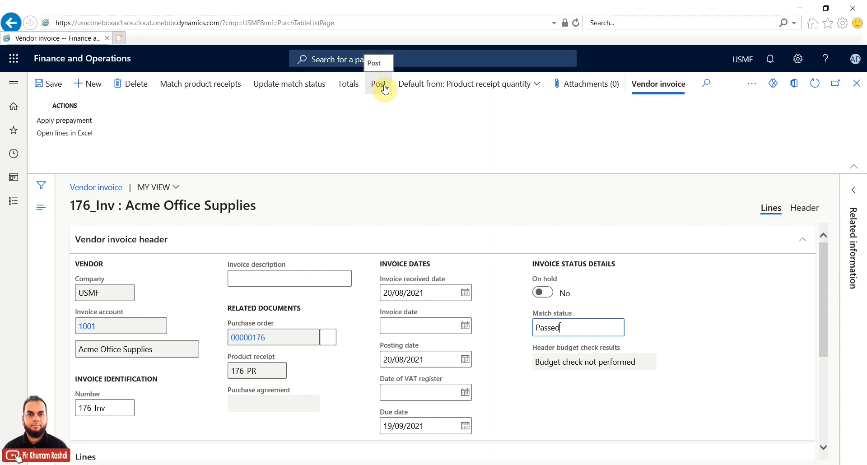
Step: Post vendor invoice 176_Inv so purchase order 00000176 is marked Invoiced
{"action": "left_click_drag", "start_coordinate": [825, 262], "coordinate": [822, 237]}
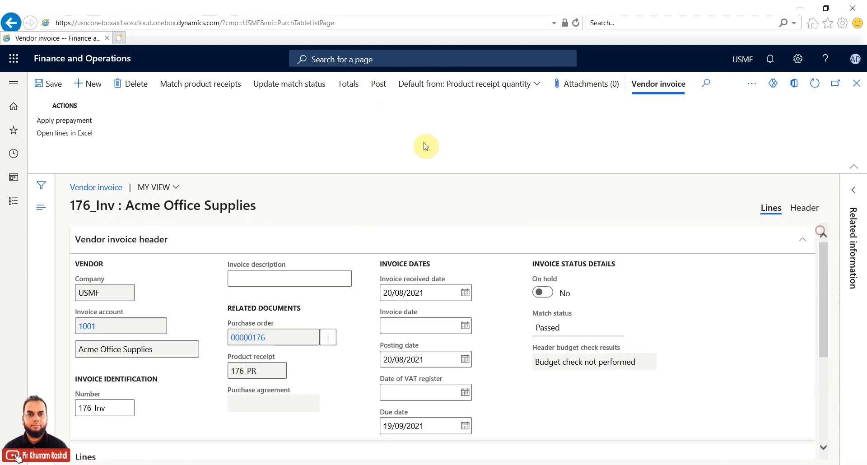
{"action": "left_click", "coordinate": [381, 90]}
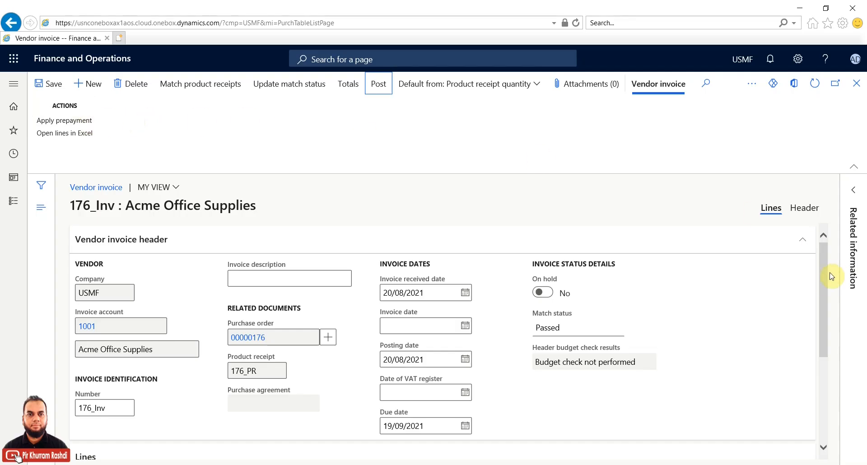
{"action": "scroll", "coordinate": [824, 324], "scroll_direction": "down", "scroll_amount": 2}
{"action": "left_click_drag", "start_coordinate": [822, 325], "coordinate": [822, 261]}
{"action": "left_click", "coordinate": [378, 89]}
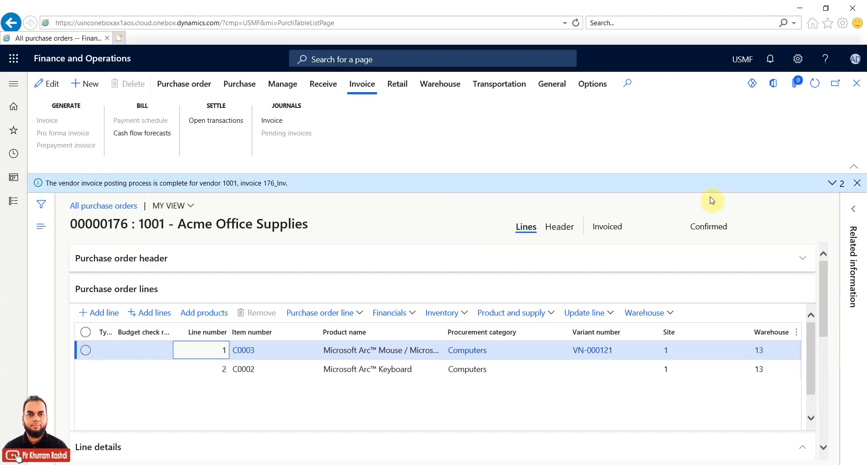
Step: Return to the purchase order list and change the status filter from Received to Invoiced
{"action": "left_click", "coordinate": [856, 83]}
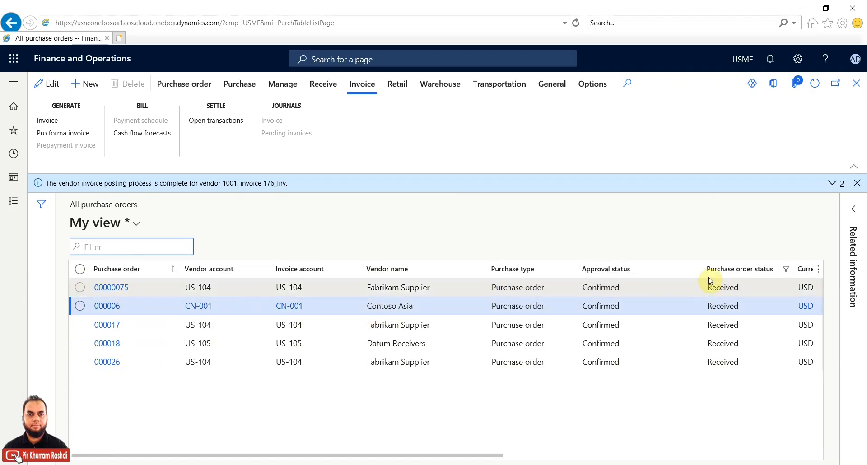
{"action": "left_click", "coordinate": [787, 271]}
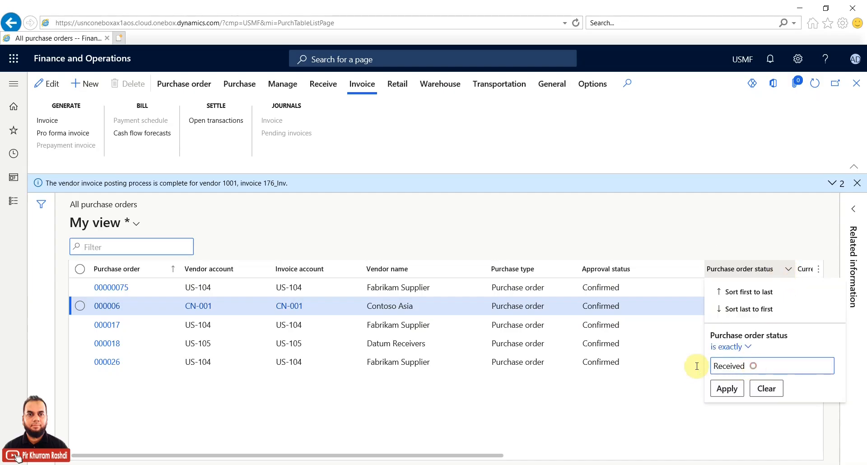
{"action": "key", "text": "ctrl+a"}
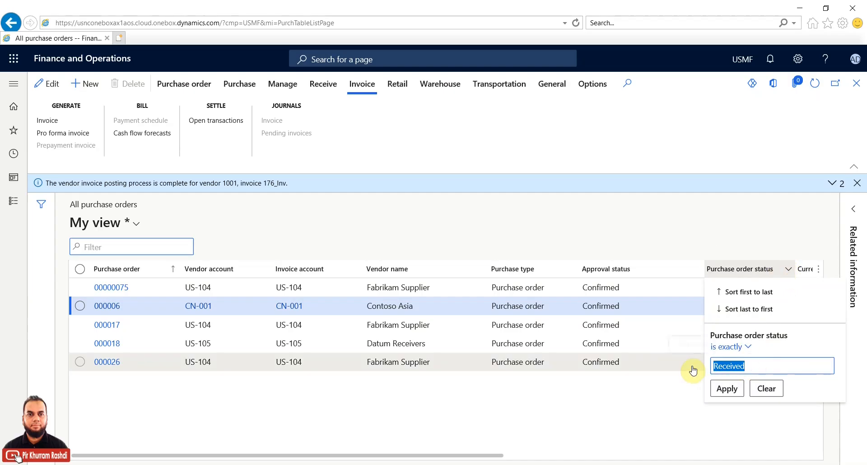
{"action": "key", "text": "BackSpace"}
{"action": "left_click", "coordinate": [724, 389]}
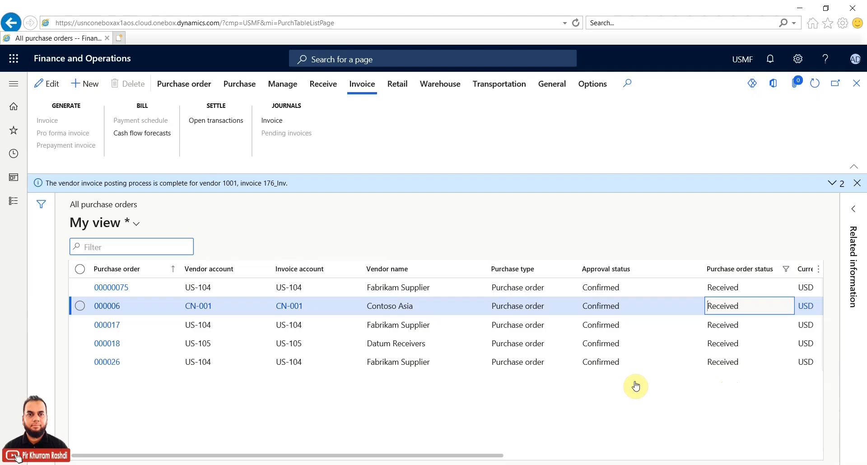
Step: Confirm order 00000176 shows Invoiced, open it, then bring up the Accounts payable menu
{"action": "left_click", "coordinate": [113, 304]}
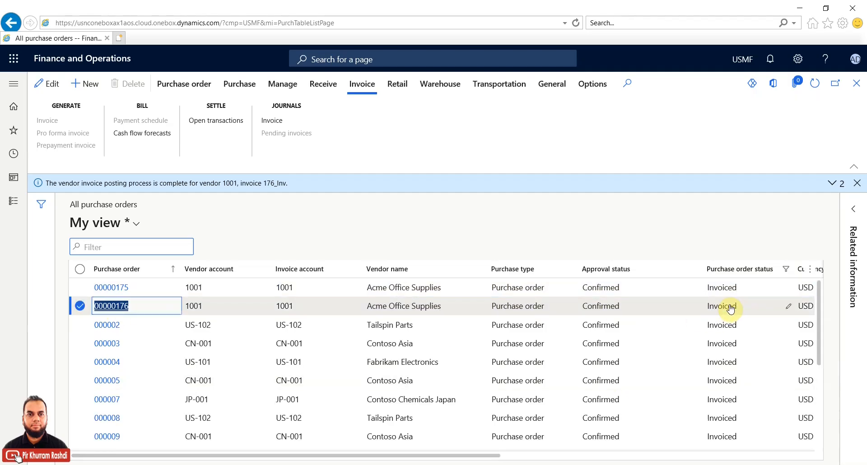
{"action": "left_click", "coordinate": [79, 310]}
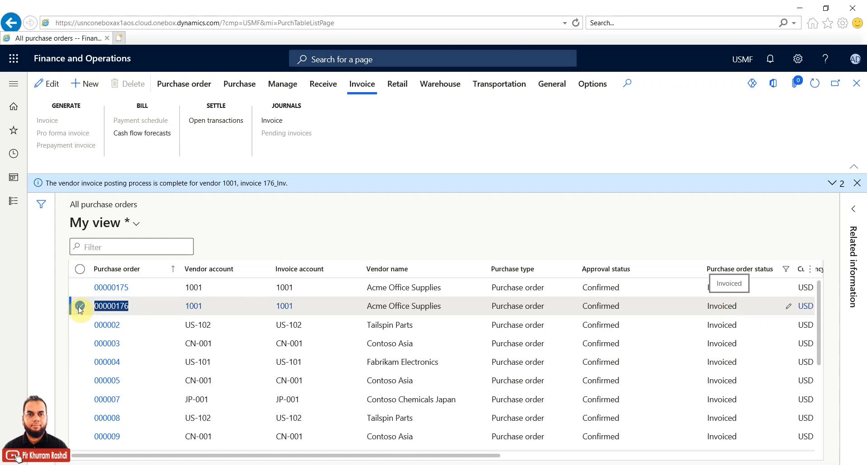
{"action": "double_click", "coordinate": [198, 306]}
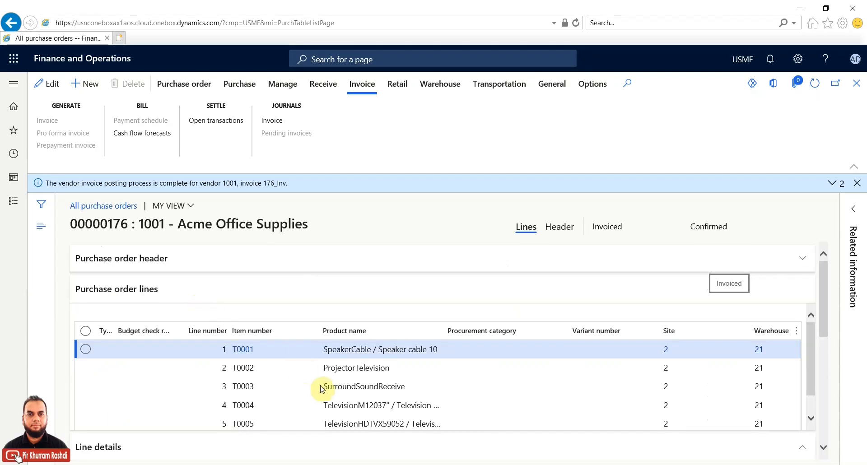
{"action": "left_click", "coordinate": [17, 209]}
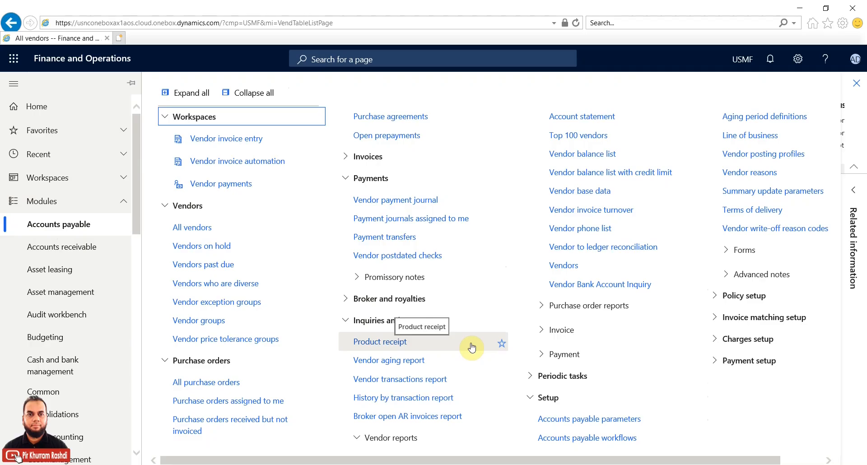
Step: Create a new VendPay vendor payment journal, 00631, and open its lines
{"action": "left_click", "coordinate": [377, 202]}
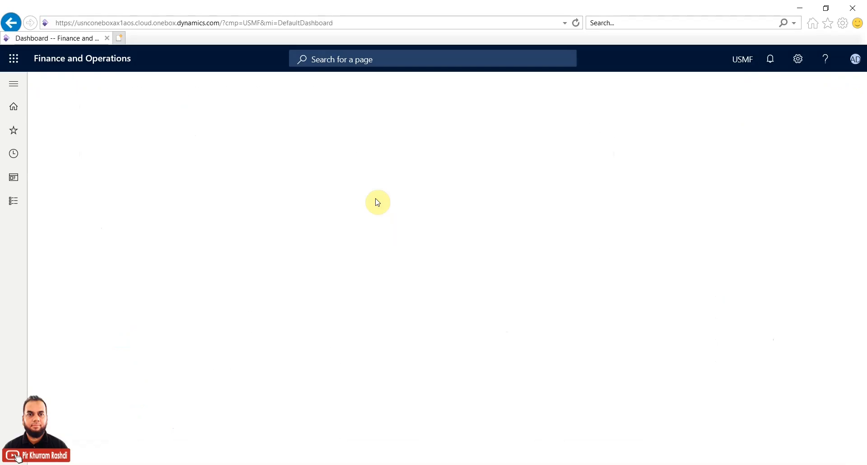
{"action": "left_click", "coordinate": [340, 226]}
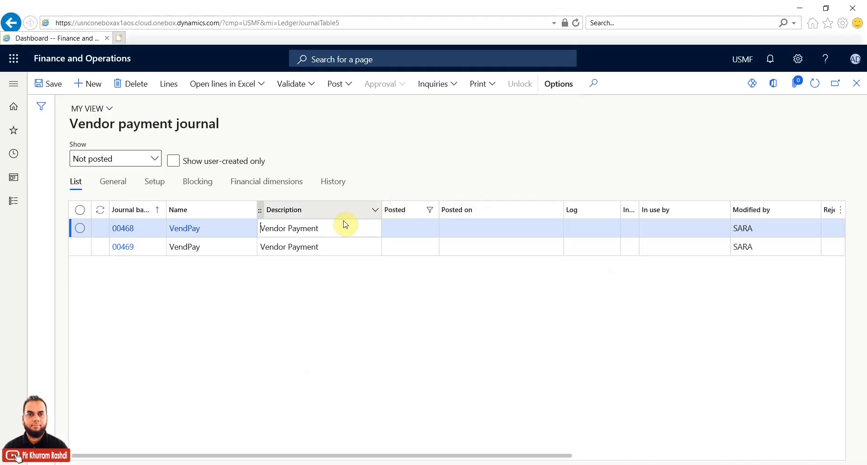
{"action": "left_click", "coordinate": [92, 85]}
{"action": "left_click", "coordinate": [247, 228]}
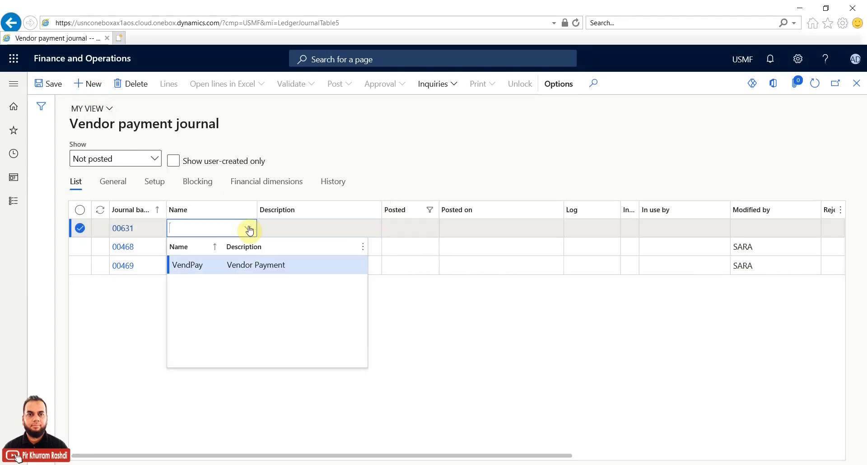
{"action": "left_click", "coordinate": [220, 263]}
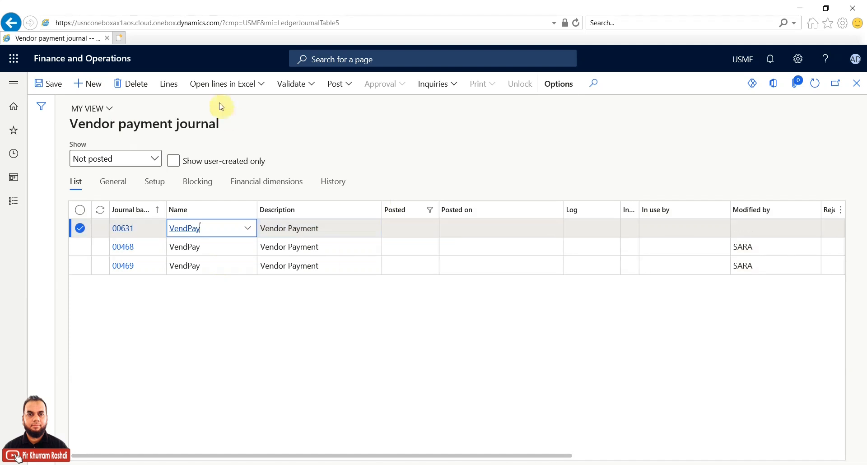
{"action": "left_click", "coordinate": [170, 84]}
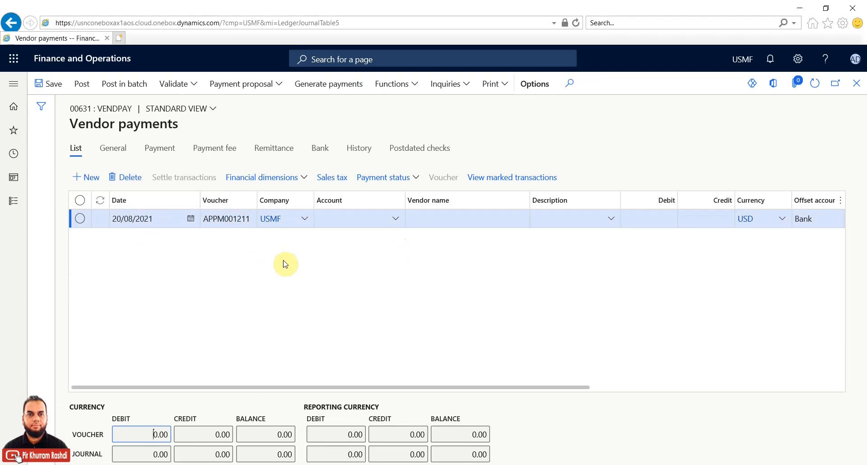
Step: Add a payment line for vendor account 1001, Acme Office Supplies, and start settling it
{"action": "left_click", "coordinate": [394, 220]}
{"action": "left_click", "coordinate": [395, 220]}
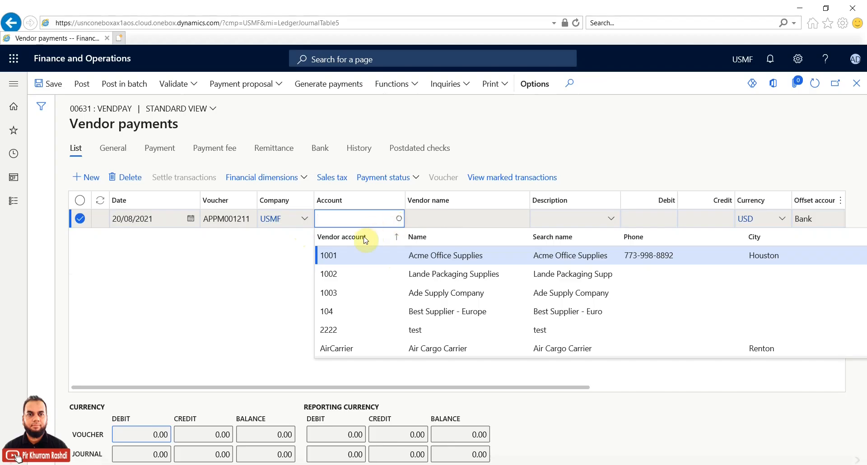
{"action": "left_click", "coordinate": [346, 256]}
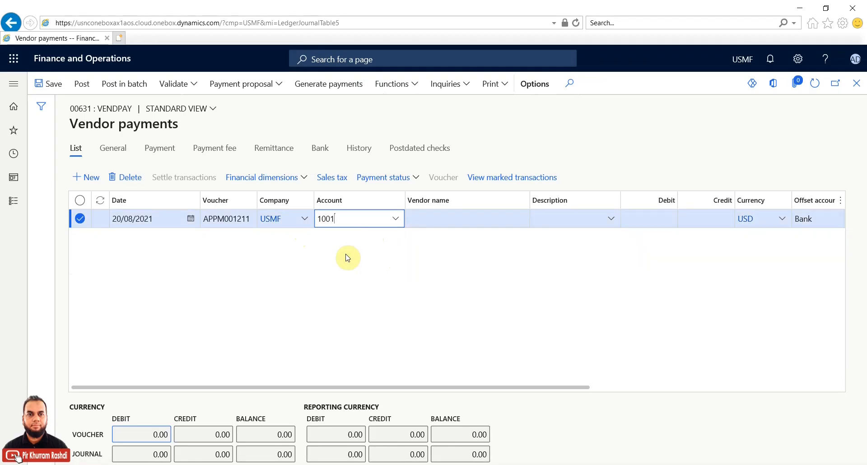
{"action": "left_click", "coordinate": [453, 218]}
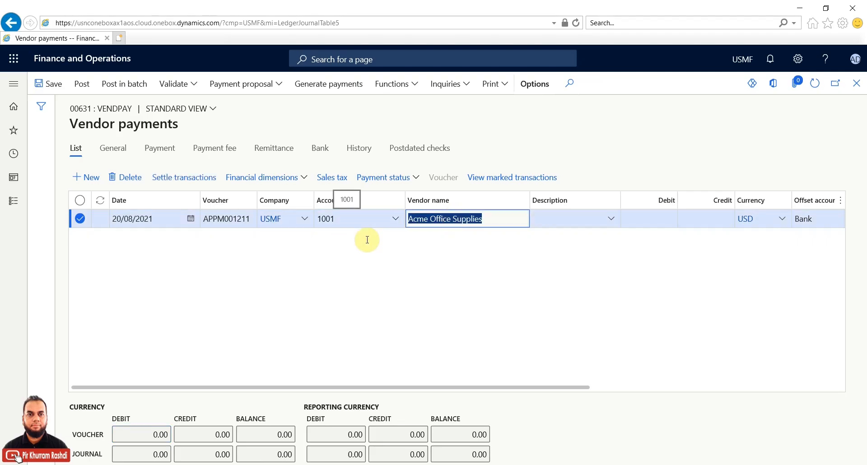
{"action": "left_click", "coordinate": [189, 180]}
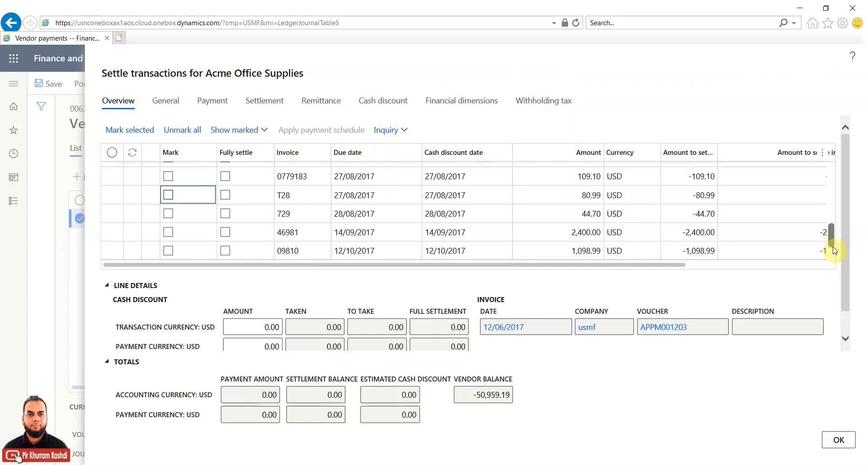
Step: Mark invoice 176_Inv for settlement and review its cash discount date and 1.43 discount amounts
{"action": "left_click_drag", "start_coordinate": [832, 246], "coordinate": [834, 242]}
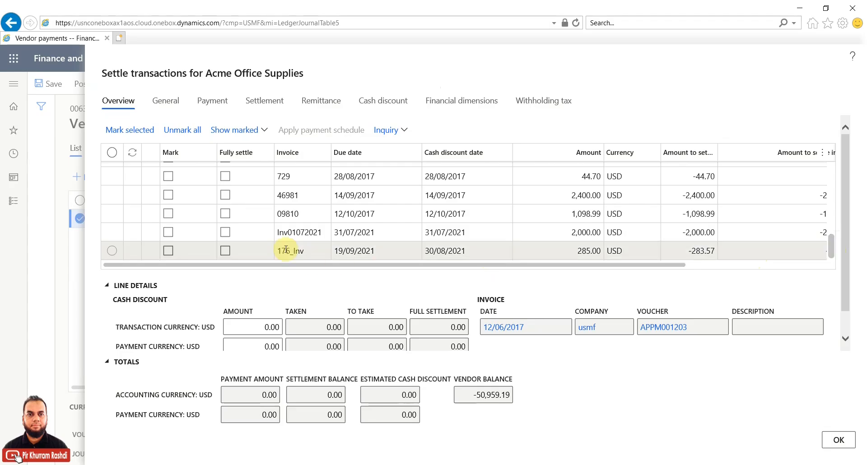
{"action": "left_click", "coordinate": [168, 251]}
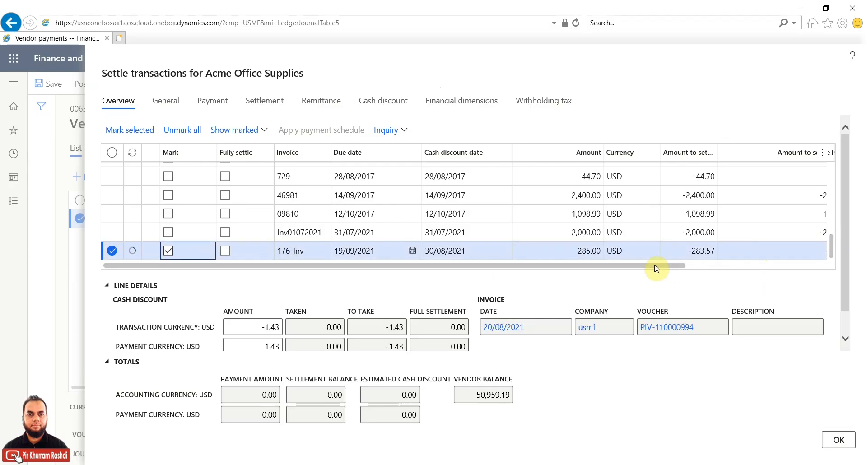
{"action": "left_click_drag", "start_coordinate": [670, 268], "coordinate": [720, 265]}
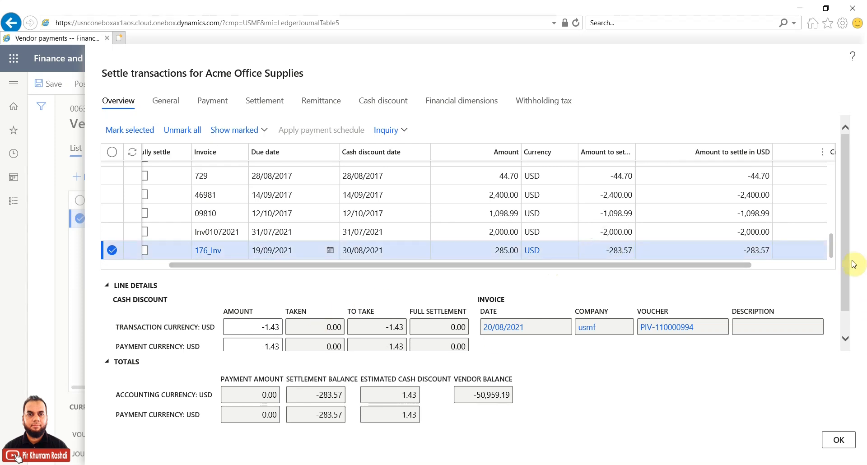
{"action": "scroll", "coordinate": [850, 300], "scroll_direction": "down", "scroll_amount": 1}
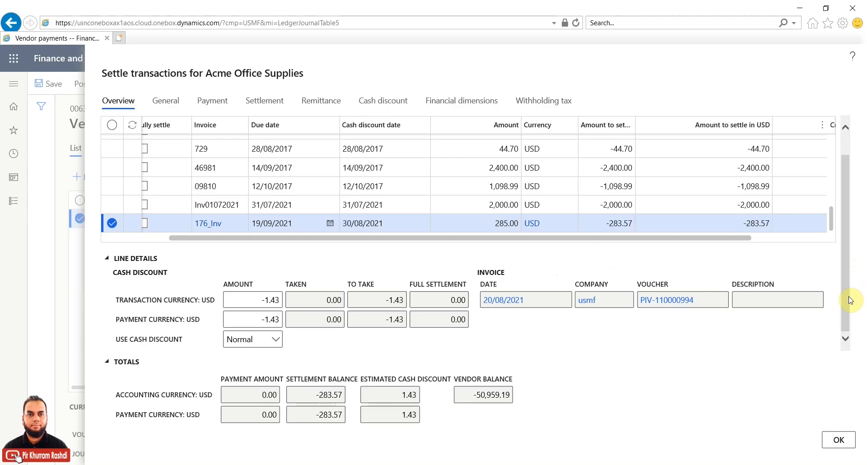
{"action": "left_click", "coordinate": [360, 222]}
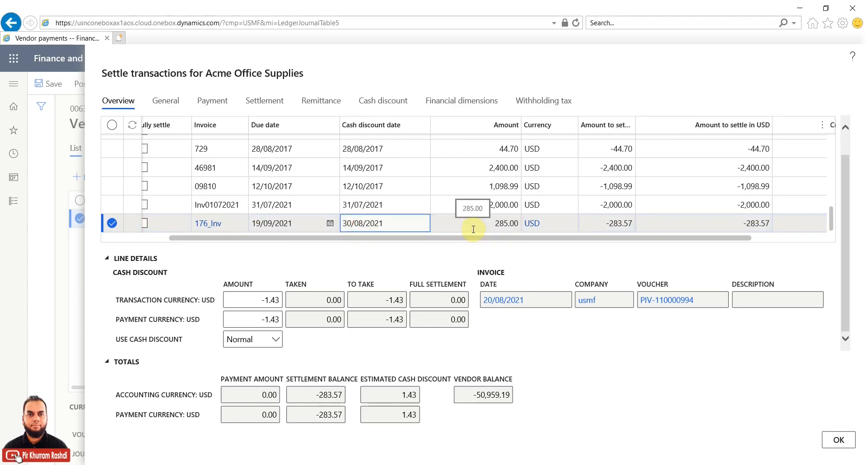
{"action": "left_click", "coordinate": [247, 299]}
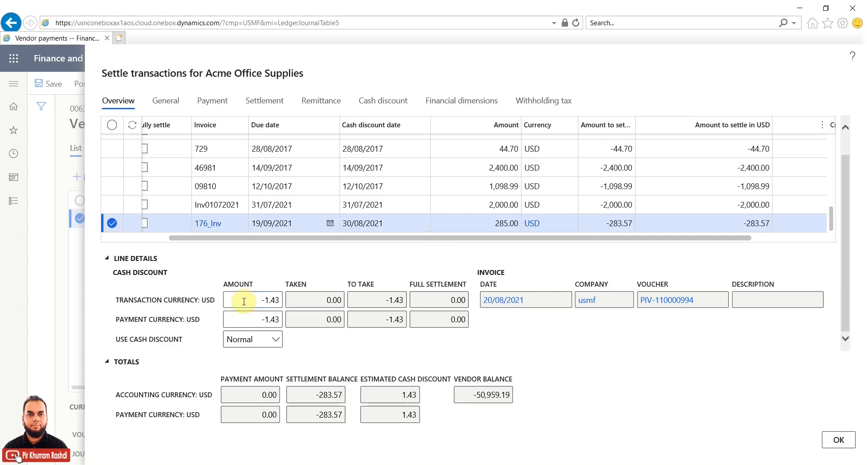
{"action": "left_click", "coordinate": [237, 316]}
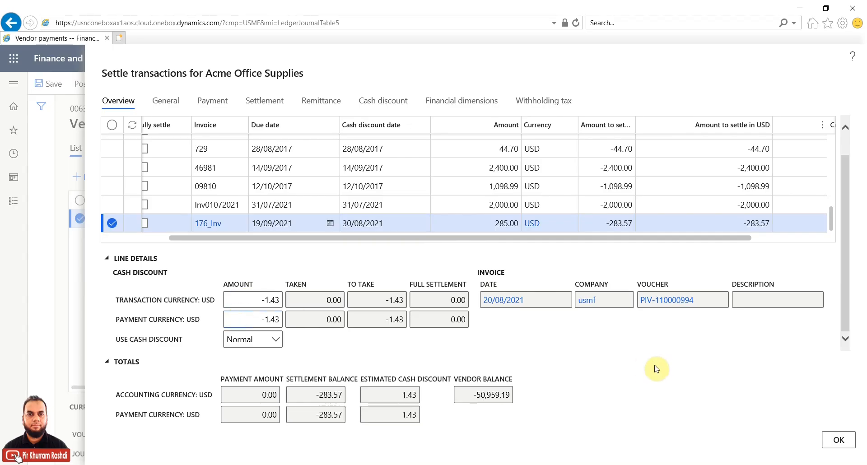
{"action": "left_click_drag", "start_coordinate": [846, 290], "coordinate": [850, 232]}
{"action": "left_click_drag", "start_coordinate": [713, 263], "coordinate": [818, 267]}
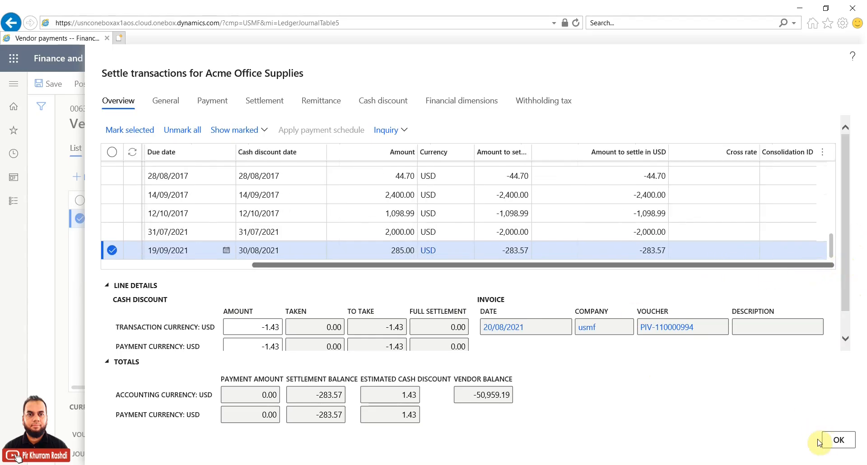
Step: Try a partial settlement by changing 176_Inv's amount to settle to -100.00
{"action": "left_click", "coordinate": [507, 250]}
{"action": "double_click", "coordinate": [507, 250]}
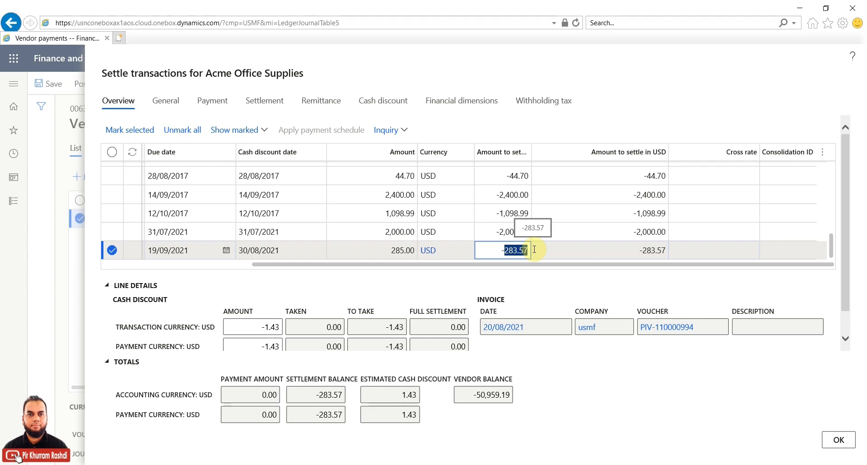
{"action": "type", "text": "100"}
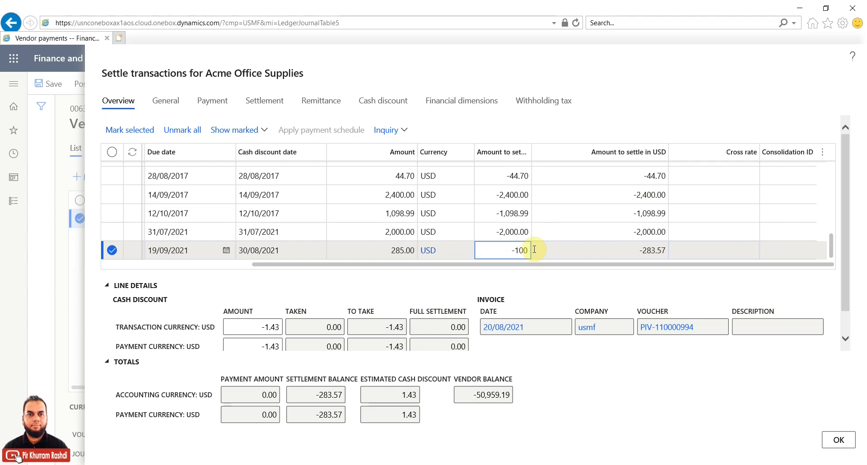
{"action": "left_click", "coordinate": [574, 251]}
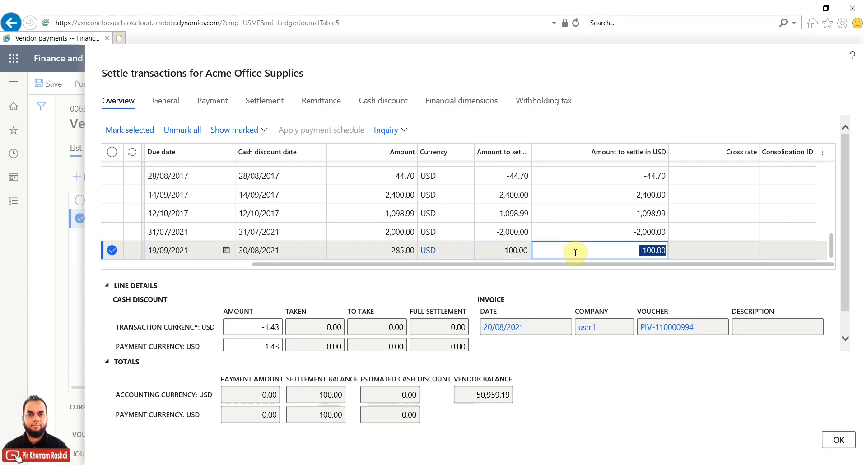
{"action": "left_click", "coordinate": [644, 252]}
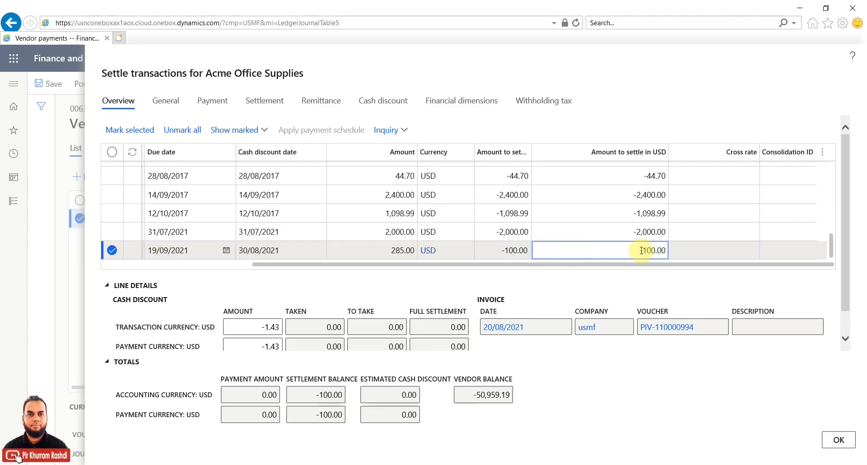
{"action": "double_click", "coordinate": [643, 250]}
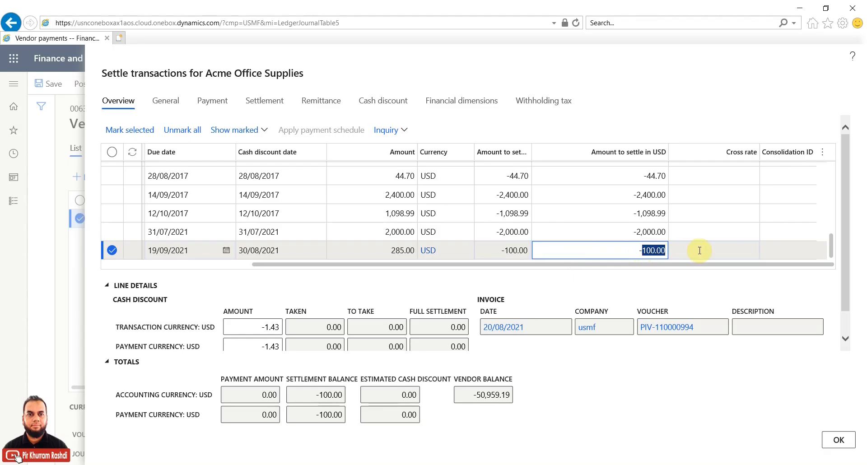
{"action": "left_click", "coordinate": [505, 250]}
{"action": "left_click_drag", "start_coordinate": [505, 250], "coordinate": [123, 285]}
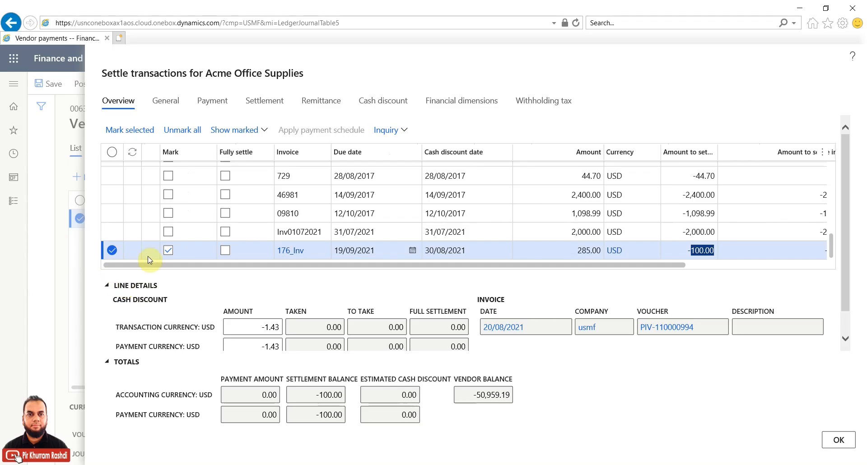
Step: Unmark and re-mark 176_Inv to restore the full -283.57, then confirm the settlement
{"action": "left_click", "coordinate": [167, 251]}
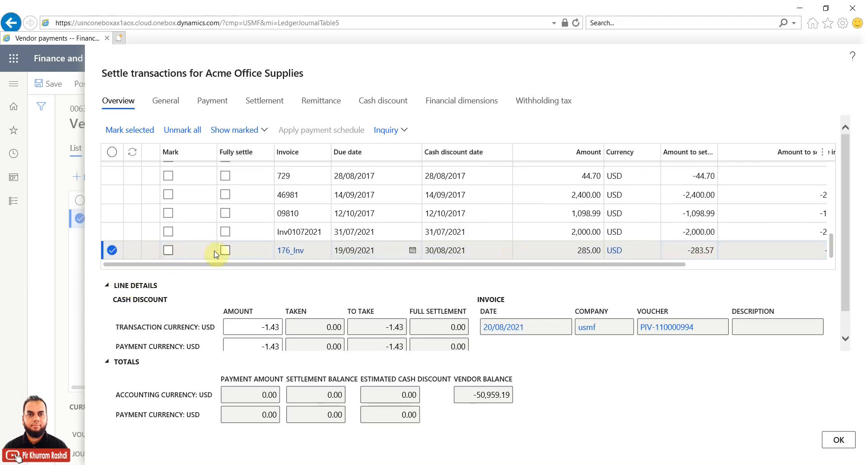
{"action": "left_click", "coordinate": [699, 250]}
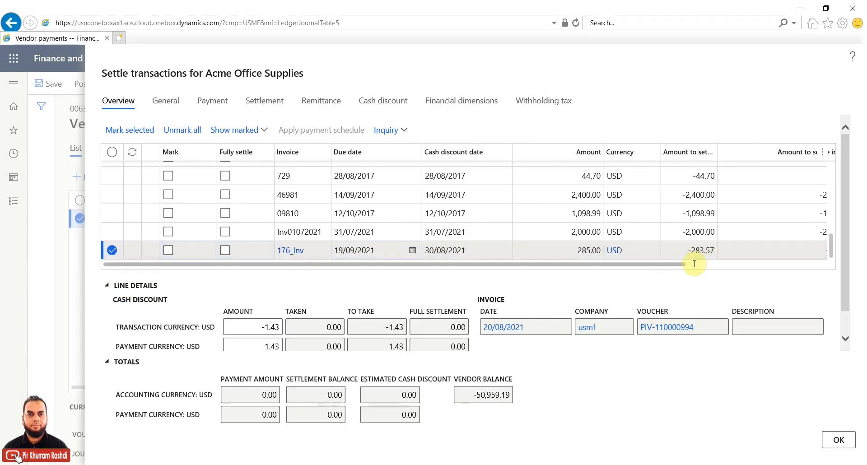
{"action": "left_click", "coordinate": [168, 251]}
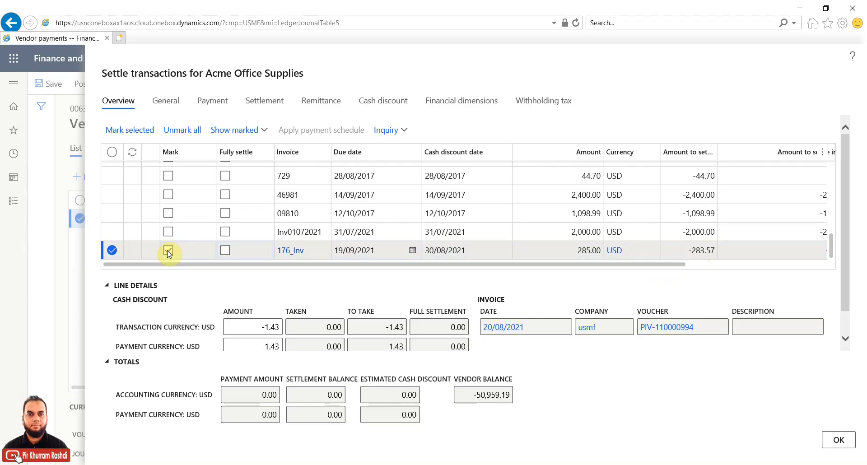
{"action": "left_click_drag", "start_coordinate": [645, 265], "coordinate": [809, 265]}
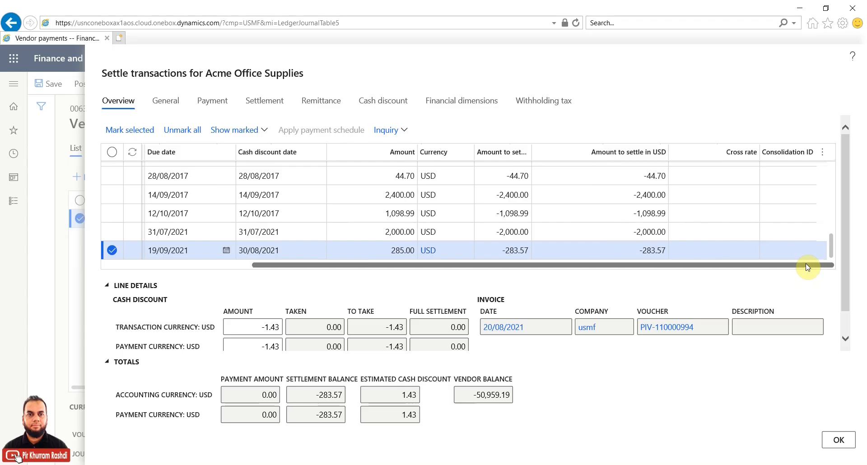
{"action": "left_click", "coordinate": [839, 439]}
Step: Set the payment line's description to Payment, leaving debit 283.57 and balance 0.00
{"action": "left_click_drag", "start_coordinate": [551, 387], "coordinate": [642, 393]}
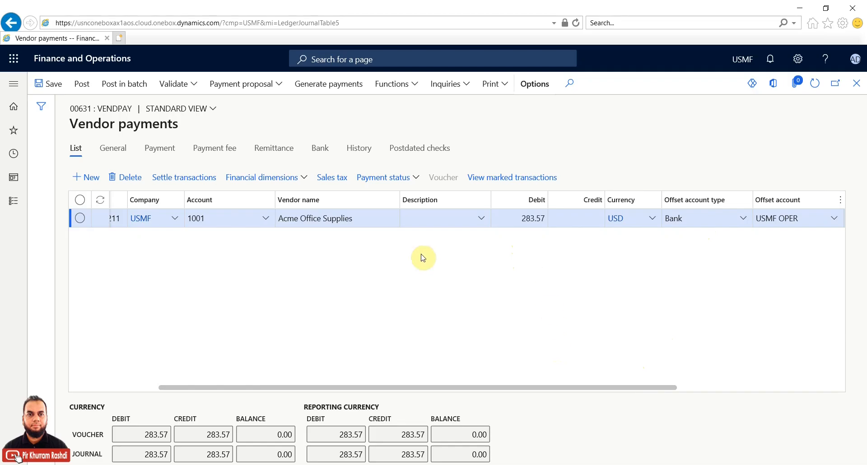
{"action": "left_click", "coordinate": [432, 220]}
{"action": "left_click", "coordinate": [483, 218]}
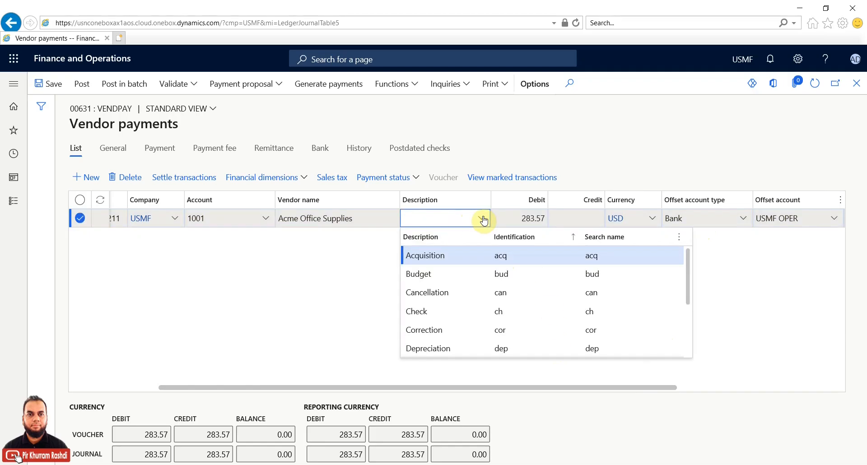
{"action": "scroll", "coordinate": [485, 288], "scroll_direction": "down", "scroll_amount": 3}
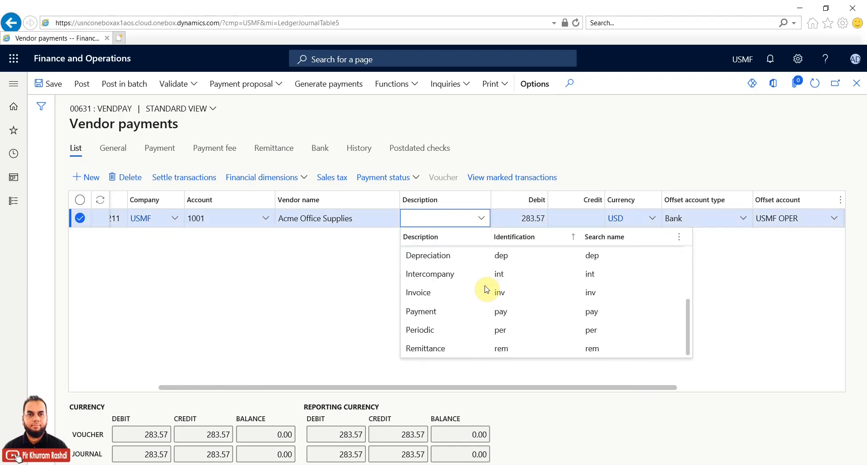
{"action": "left_click", "coordinate": [445, 310]}
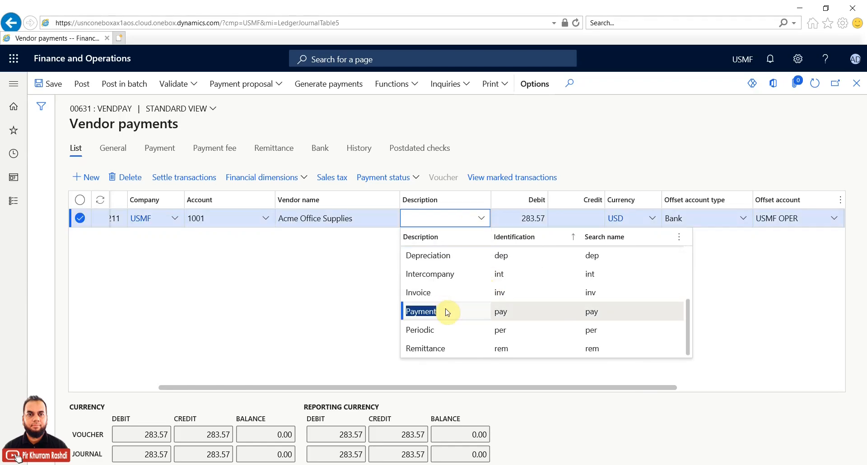
{"action": "left_click", "coordinate": [446, 312]}
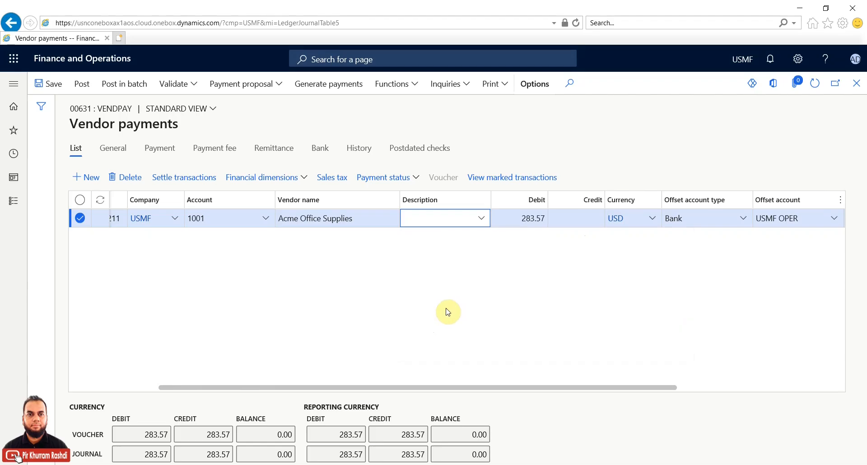
{"action": "left_click", "coordinate": [471, 389]}
{"action": "left_click_drag", "start_coordinate": [471, 389], "coordinate": [200, 392]}
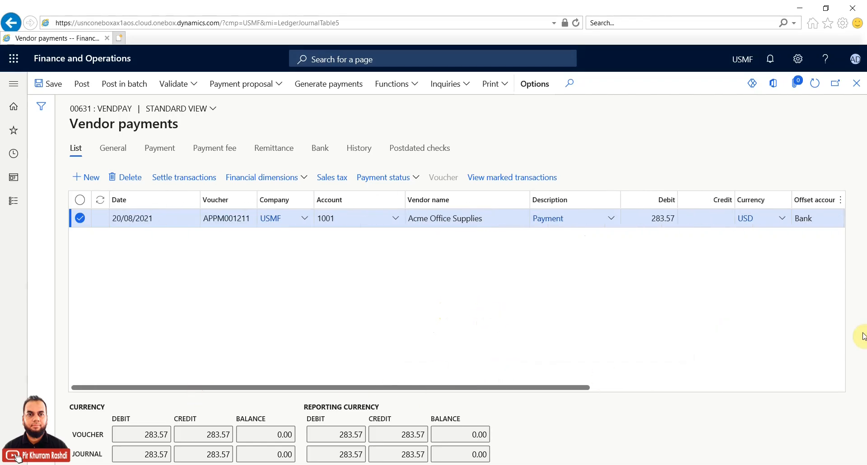
{"action": "left_click", "coordinate": [511, 181]}
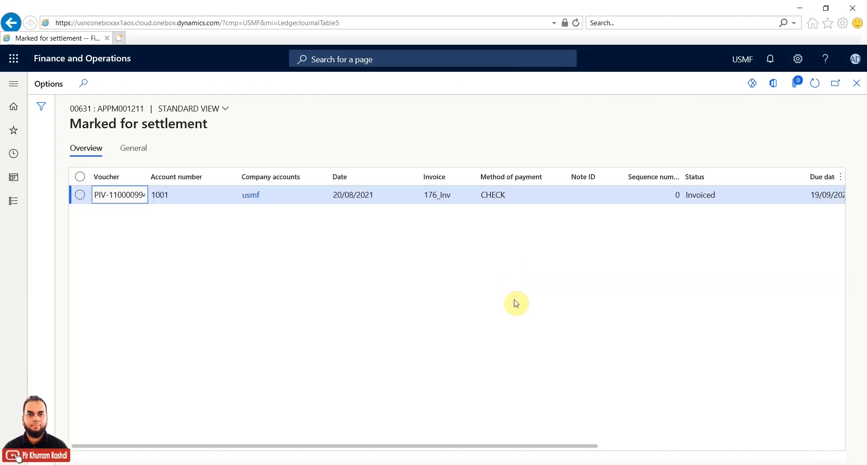
{"action": "left_click", "coordinate": [432, 447]}
{"action": "left_click_drag", "start_coordinate": [432, 448], "coordinate": [371, 446]}
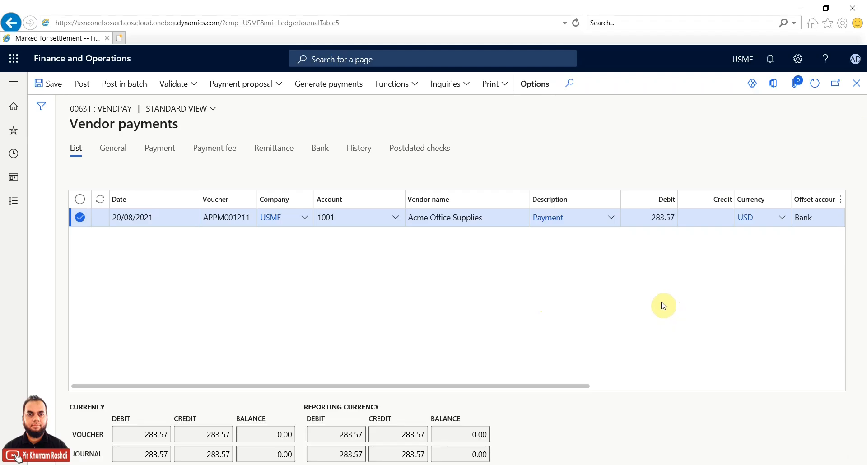
{"action": "left_click", "coordinate": [505, 90]}
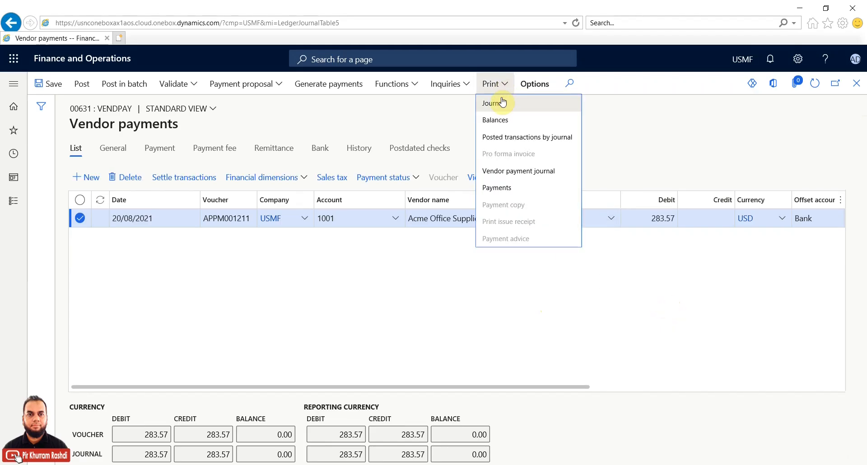
{"action": "left_click", "coordinate": [498, 121]}
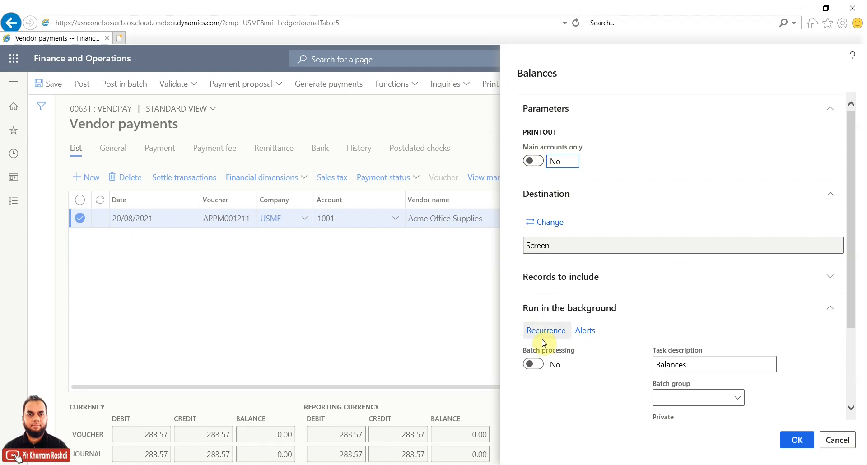
{"action": "left_click", "coordinate": [795, 439]}
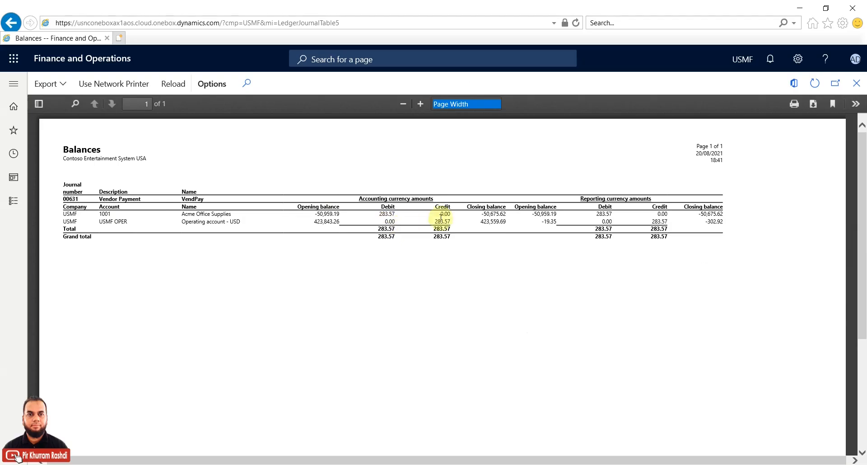
{"action": "left_click_drag", "start_coordinate": [485, 214], "coordinate": [532, 216]}
{"action": "left_click", "coordinate": [535, 212]}
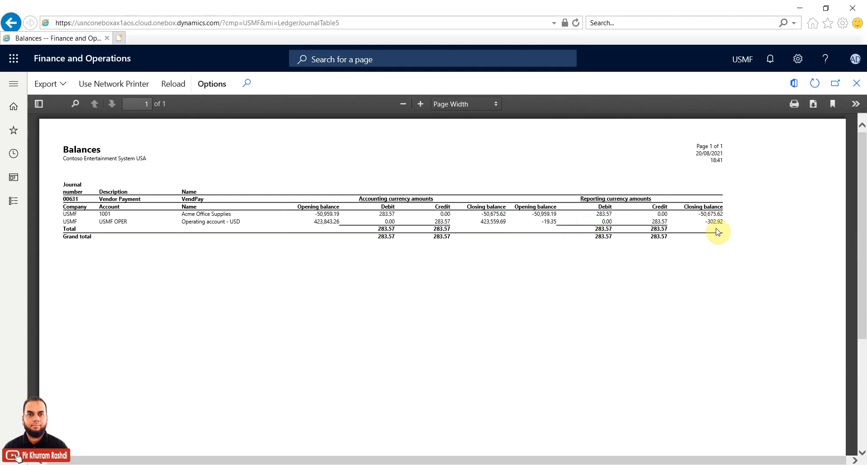
{"action": "left_click_drag", "start_coordinate": [701, 214], "coordinate": [727, 215]}
{"action": "left_click", "coordinate": [856, 83]}
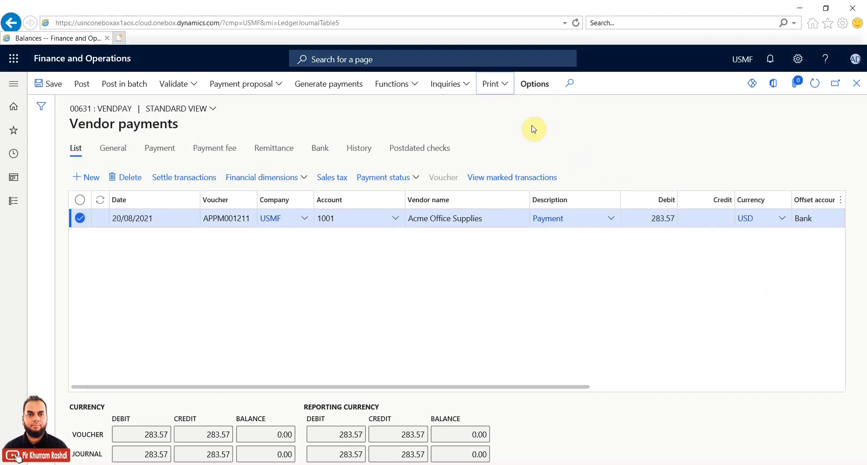
{"action": "left_click", "coordinate": [503, 85]}
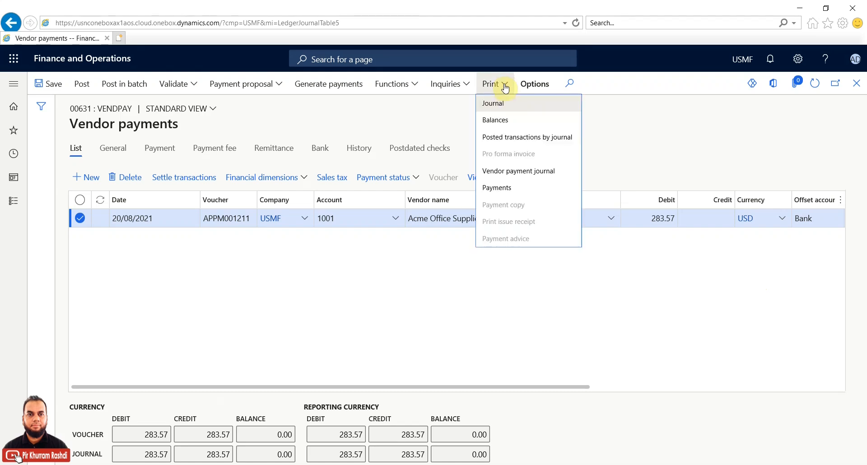
{"action": "left_click", "coordinate": [509, 106]}
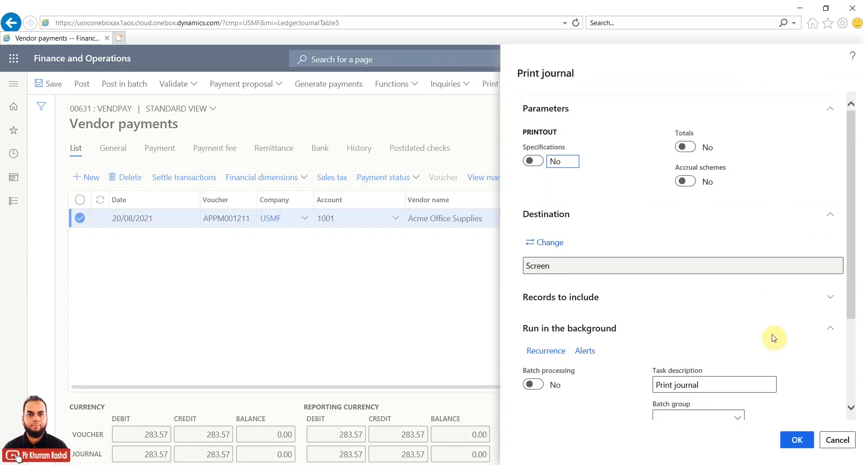
{"action": "left_click", "coordinate": [797, 442]}
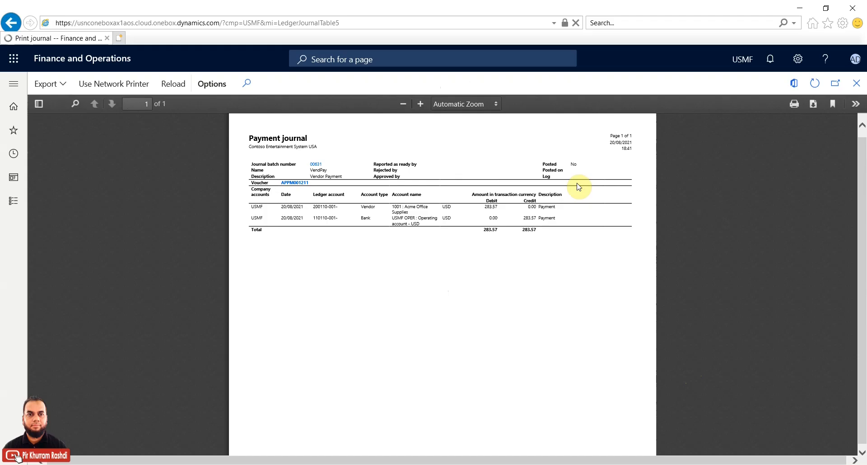
{"action": "left_click", "coordinate": [468, 104]}
{"action": "left_click", "coordinate": [470, 131]}
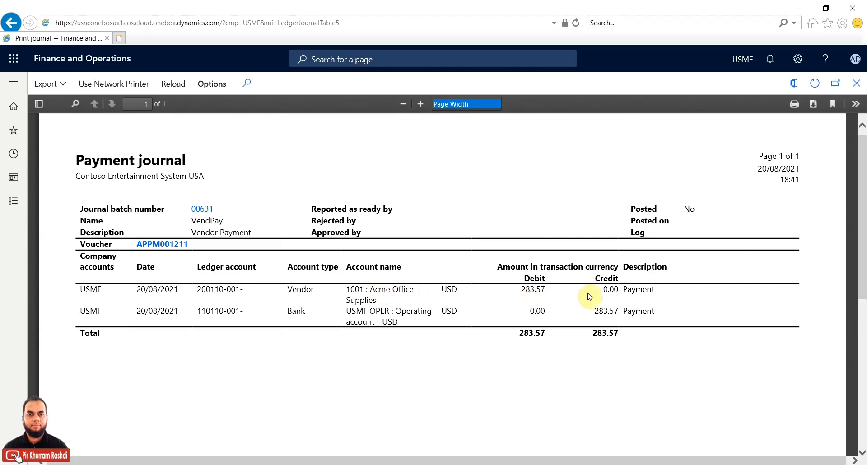
{"action": "left_click", "coordinate": [856, 85]}
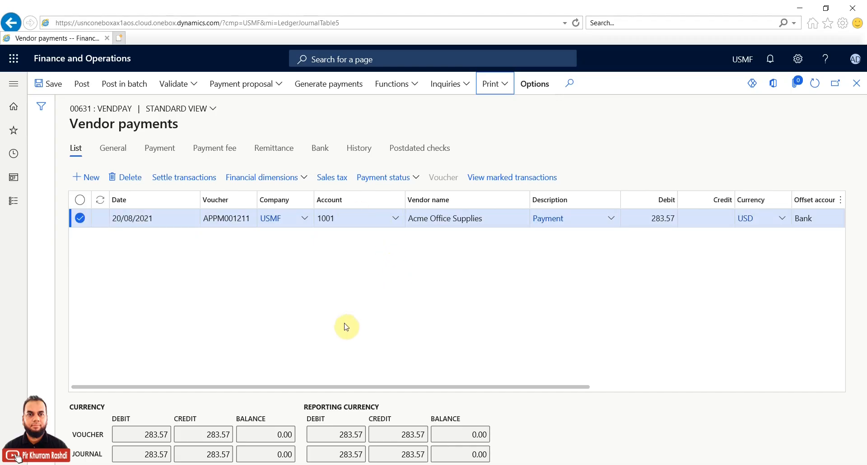
Step: Generate a CHECK payment from bank account USMF OPER, starting at check number 793
{"action": "left_click", "coordinate": [354, 92]}
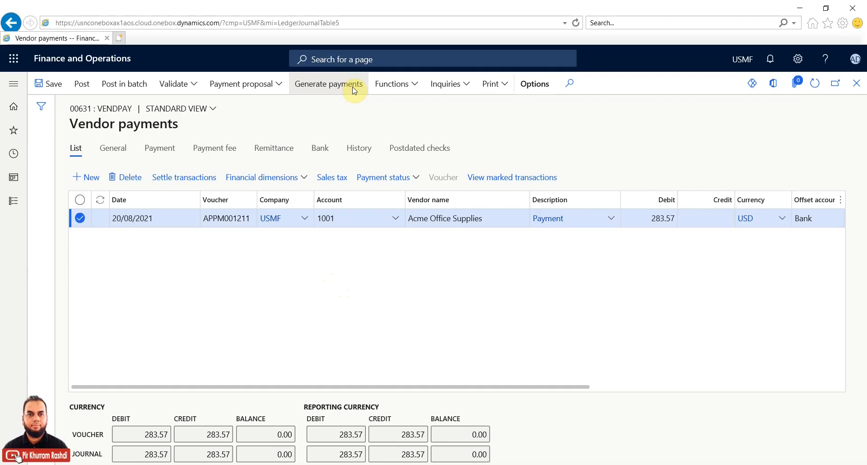
{"action": "left_click", "coordinate": [354, 89]}
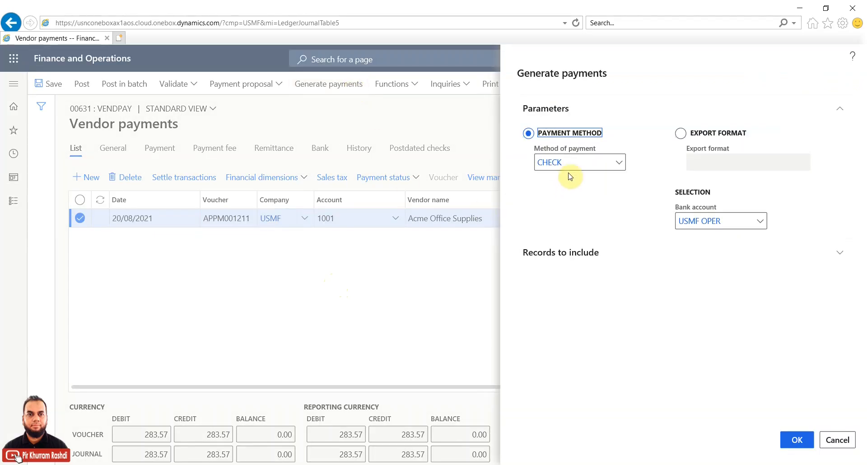
{"action": "left_click", "coordinate": [618, 162]}
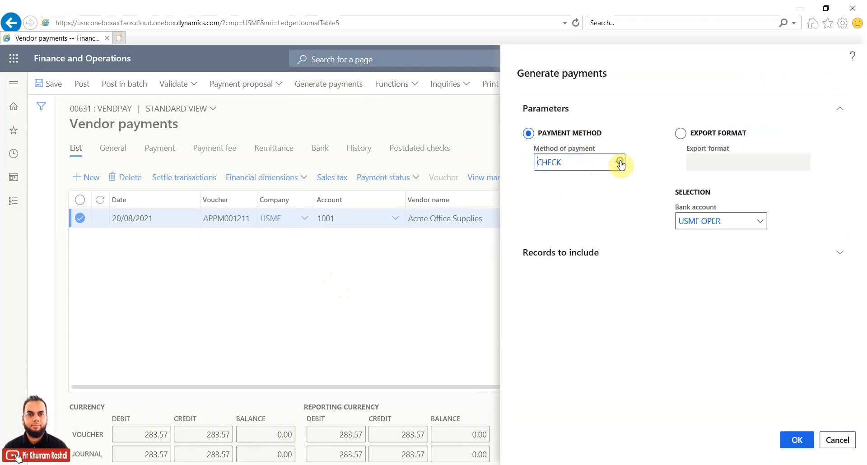
{"action": "left_click", "coordinate": [619, 163]}
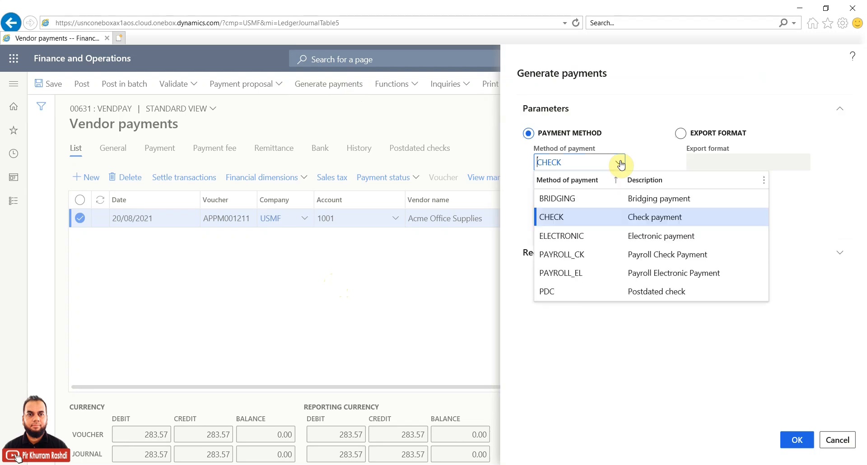
{"action": "left_click", "coordinate": [645, 136]}
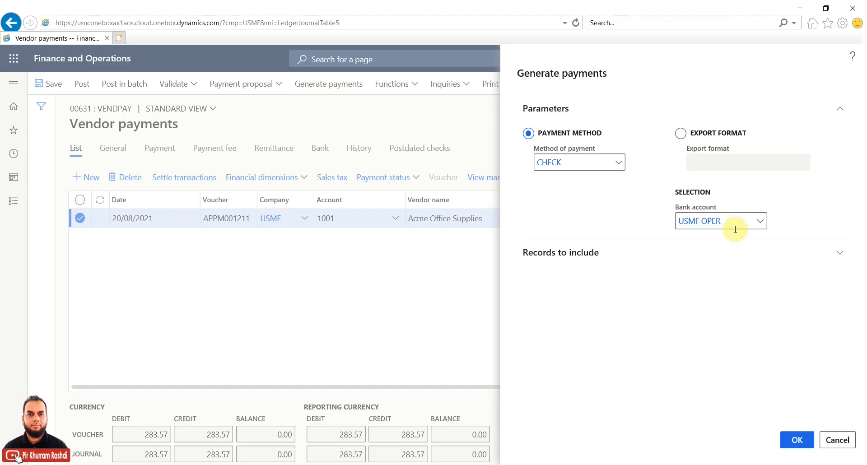
{"action": "left_click", "coordinate": [795, 442]}
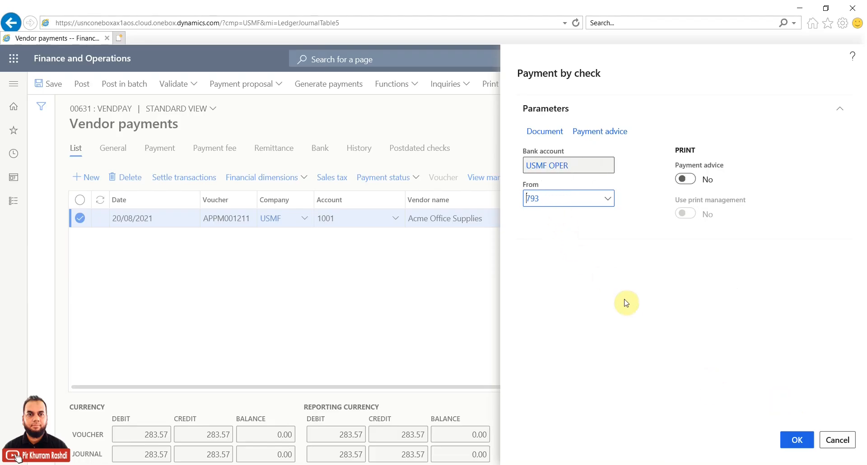
{"action": "left_click", "coordinate": [792, 441]}
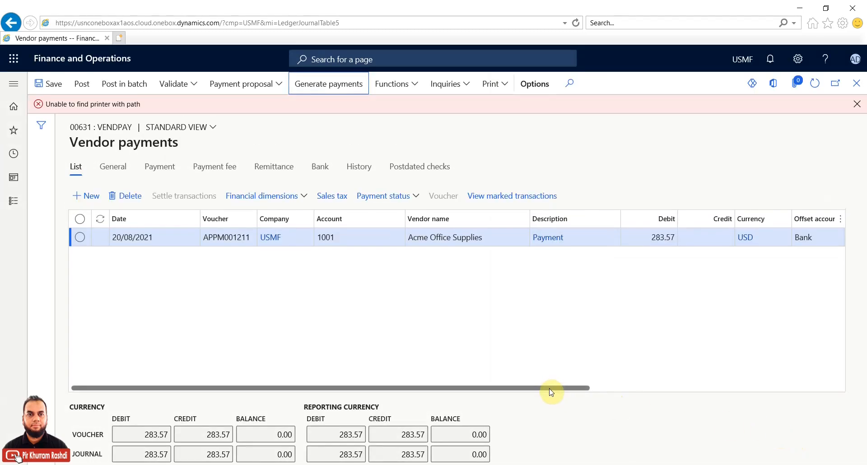
Step: Verify the line shows payment status Sent and check number 793, dismissing the printer error
{"action": "left_click_drag", "start_coordinate": [551, 392], "coordinate": [802, 392]}
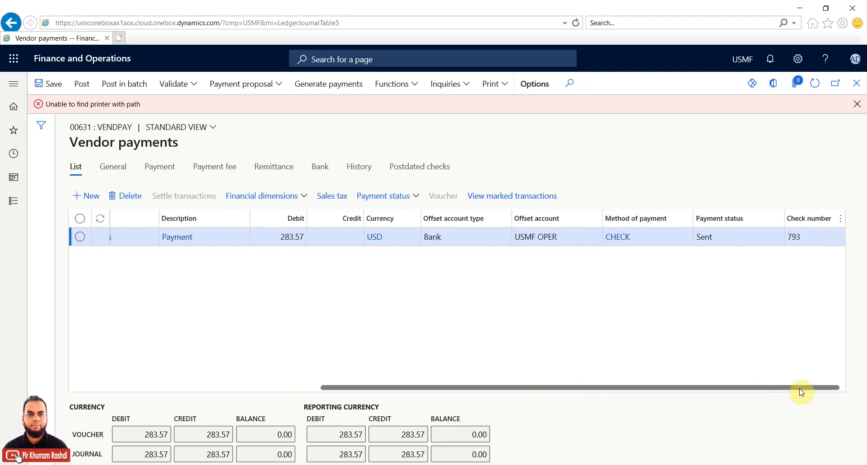
{"action": "mouse_move", "coordinate": [719, 244]}
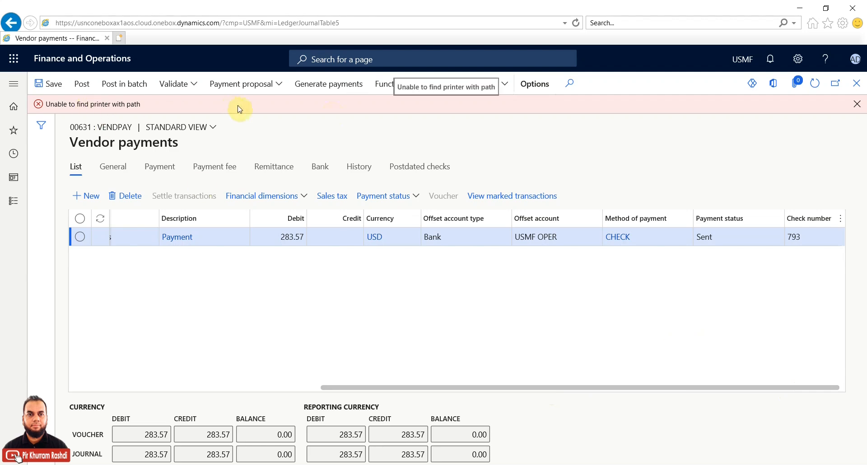
{"action": "left_click", "coordinate": [856, 104]}
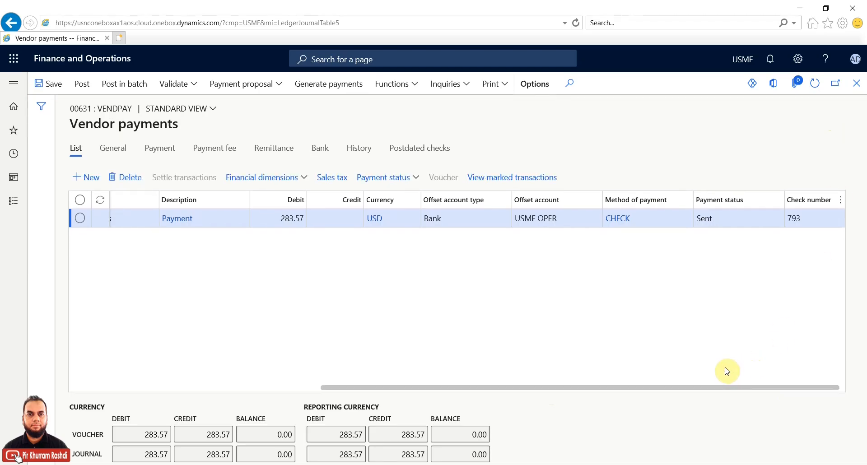
{"action": "left_click", "coordinate": [818, 220]}
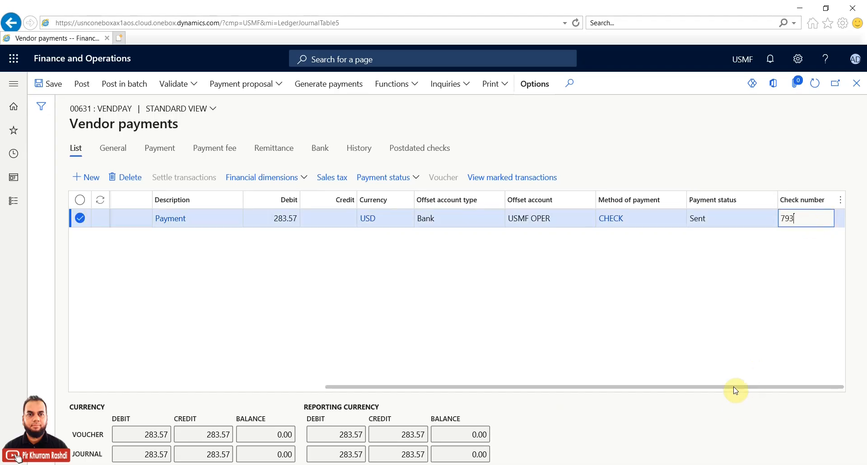
{"action": "left_click_drag", "start_coordinate": [567, 389], "coordinate": [128, 388]}
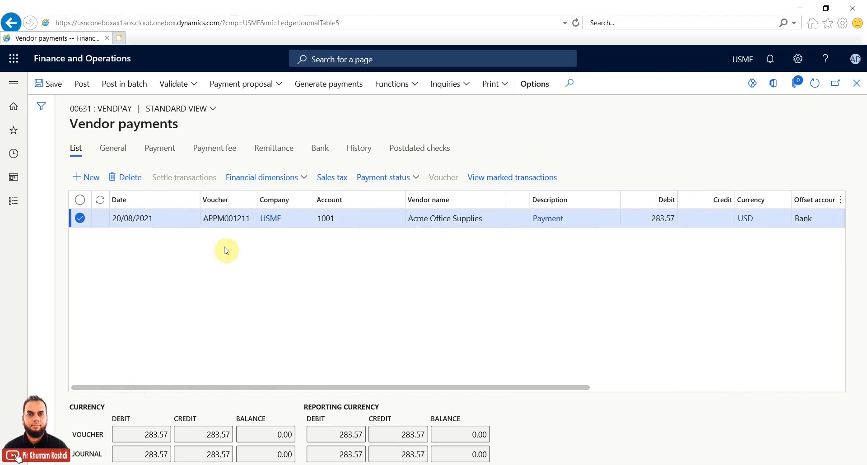
Step: Run Validate on payment journal 00631, which reports Operation completed
{"action": "left_click", "coordinate": [192, 86]}
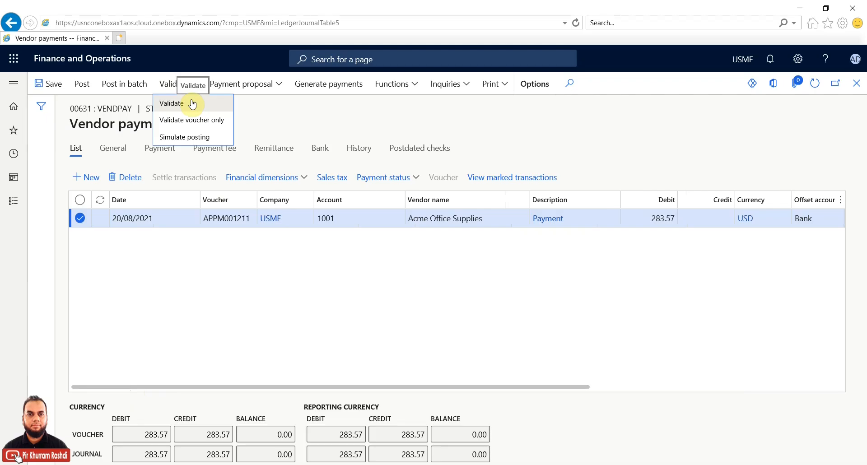
{"action": "left_click", "coordinate": [192, 104]}
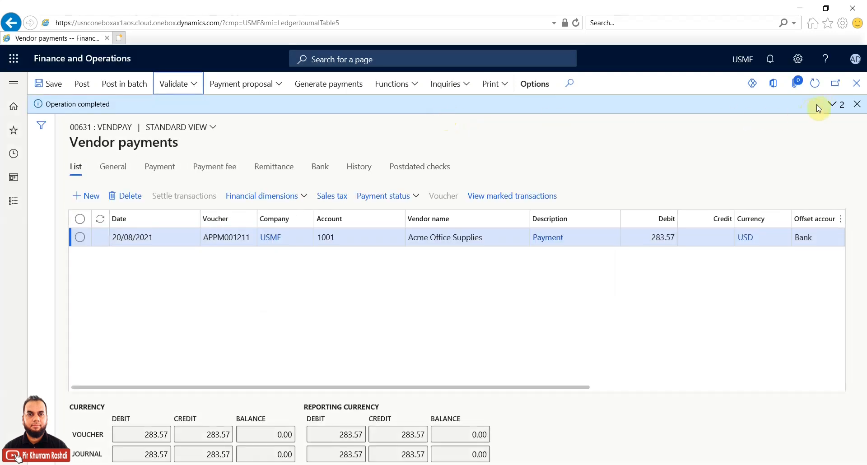
Step: Read the 'Journal is OK.' result, clear the messages, and simulate posting journal 00631
{"action": "left_click", "coordinate": [831, 105]}
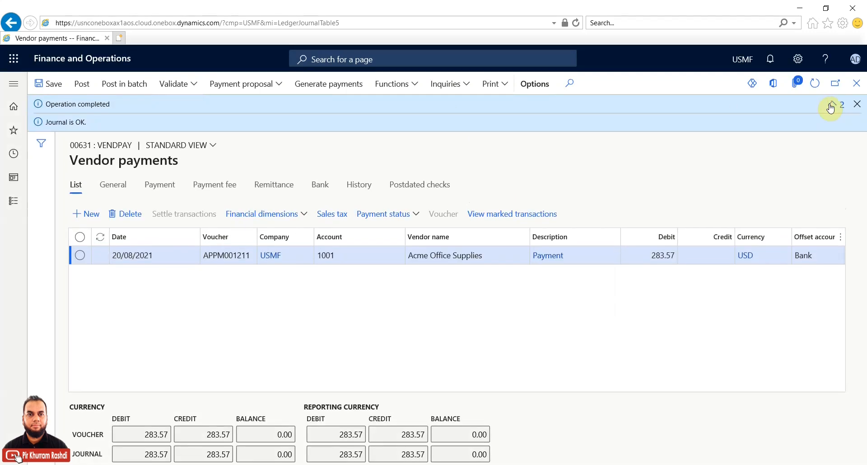
{"action": "left_click", "coordinate": [857, 104]}
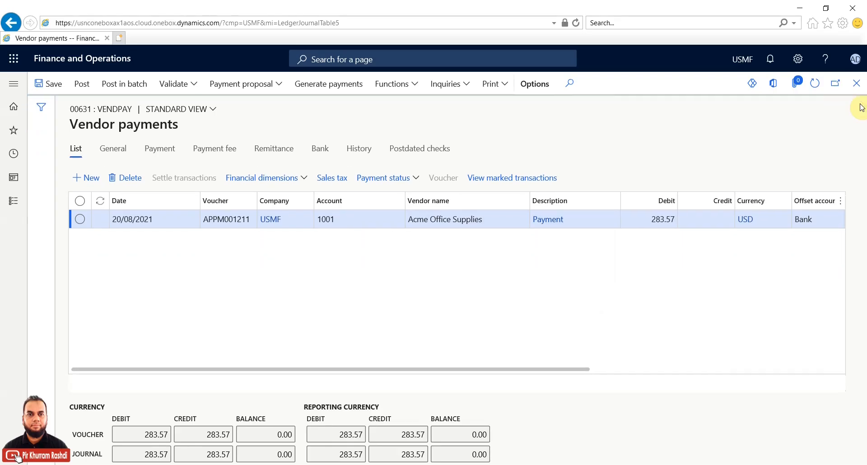
{"action": "left_click", "coordinate": [196, 86]}
{"action": "left_click", "coordinate": [196, 87]}
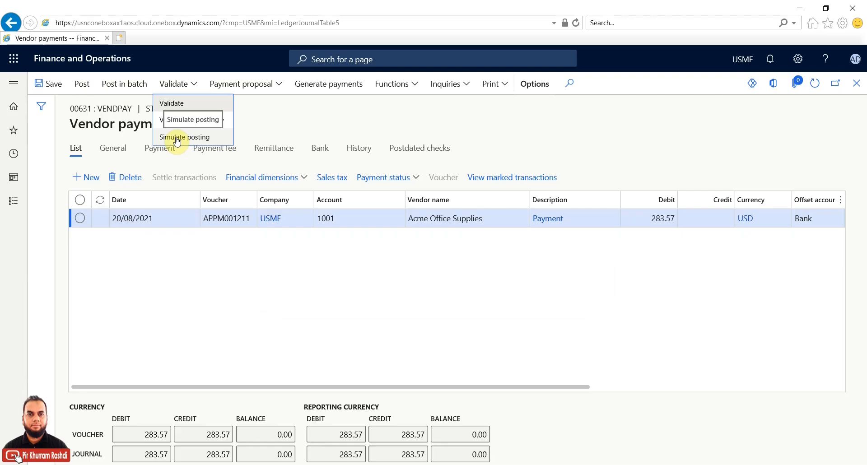
{"action": "left_click", "coordinate": [83, 87]}
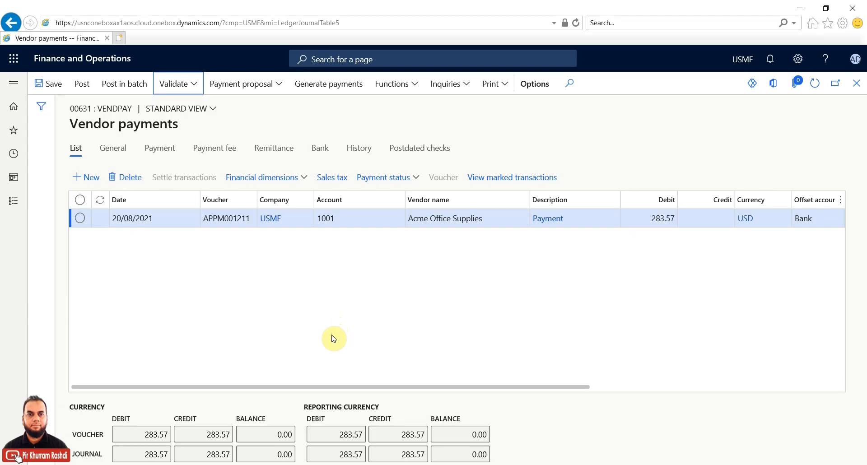
{"action": "left_click", "coordinate": [336, 387]}
Step: Scroll across the Vendor payments lines grid to review its columns, then return to the journal list
{"action": "left_click_drag", "start_coordinate": [336, 387], "coordinate": [228, 379]}
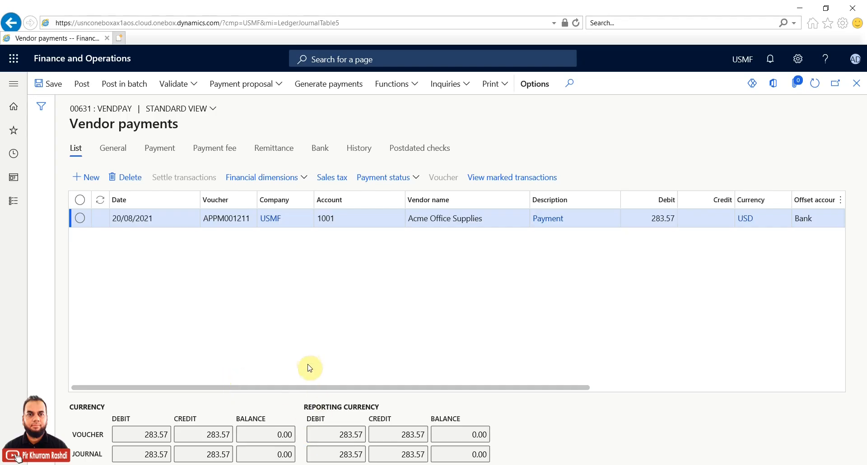
{"action": "left_click_drag", "start_coordinate": [285, 389], "coordinate": [221, 389]}
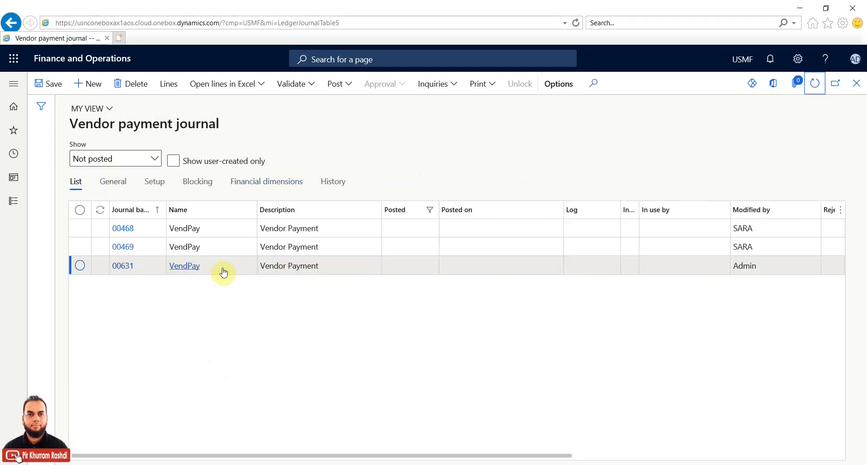
Step: Post vendor payment journal 00631, dismiss the posting messages, and refresh the unposted journal list
{"action": "left_click", "coordinate": [126, 270]}
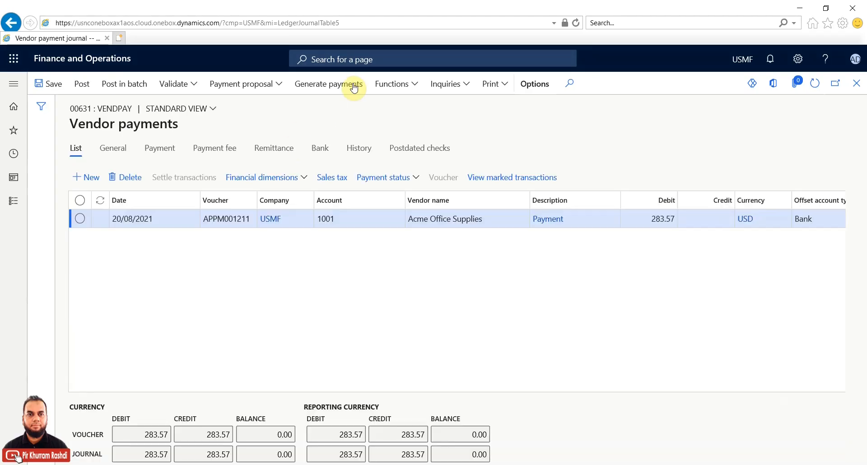
{"action": "left_click", "coordinate": [83, 85]}
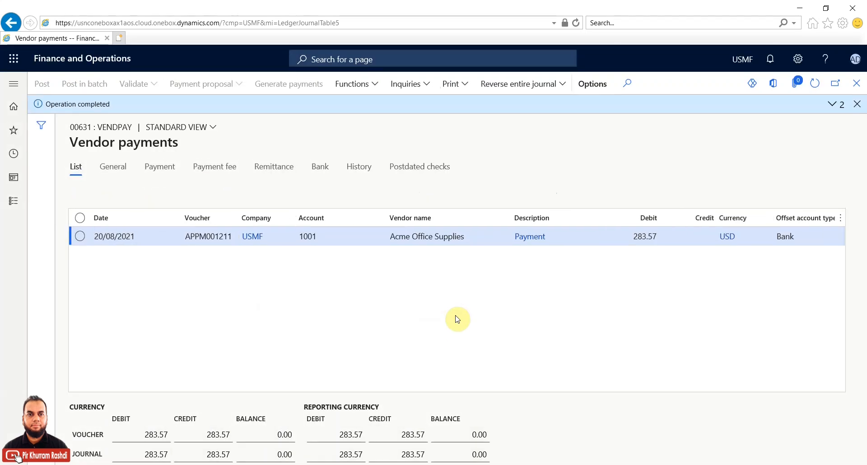
{"action": "left_click", "coordinate": [832, 105]}
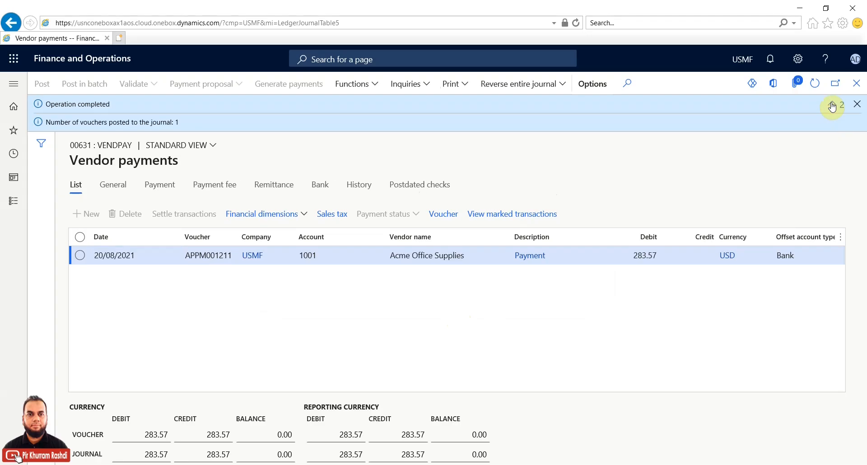
{"action": "left_click", "coordinate": [859, 105]}
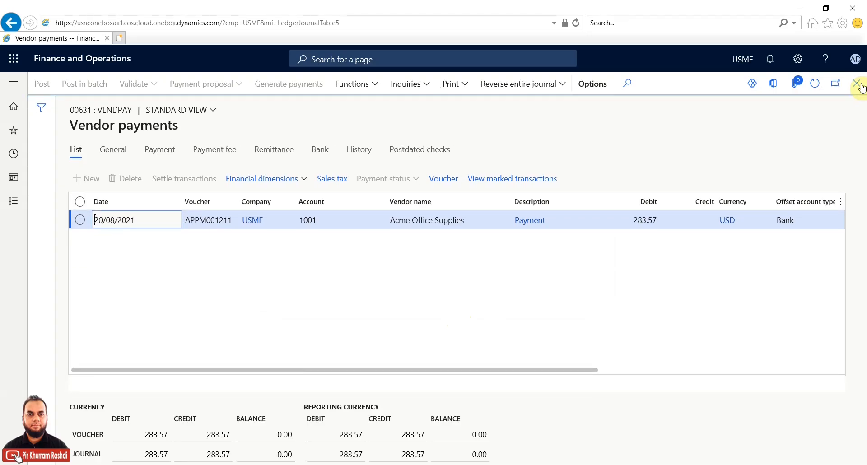
{"action": "left_click_drag", "start_coordinate": [590, 370], "coordinate": [833, 370]}
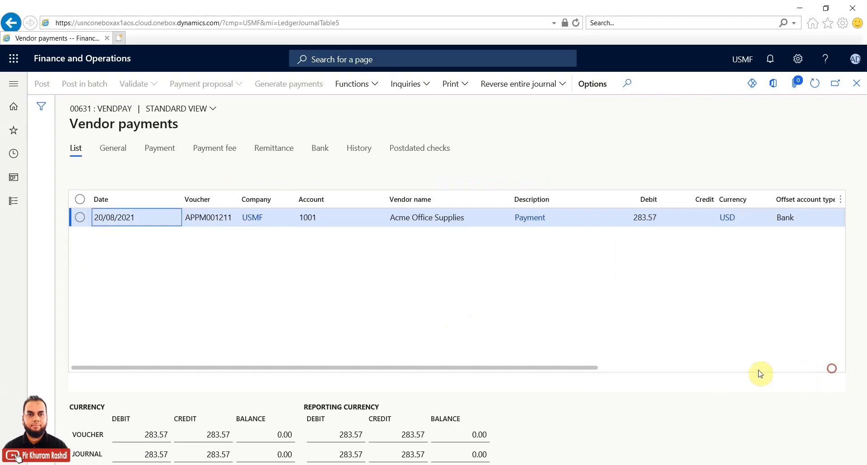
{"action": "left_click_drag", "start_coordinate": [593, 370], "coordinate": [857, 88]}
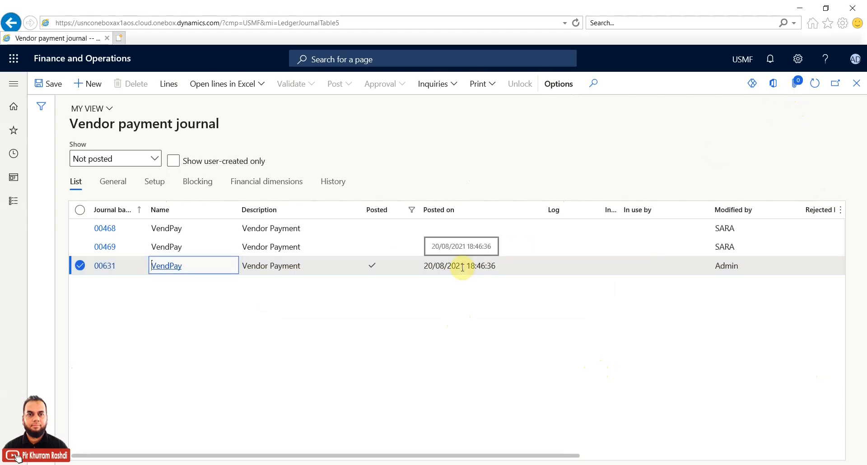
{"action": "left_click", "coordinate": [817, 84]}
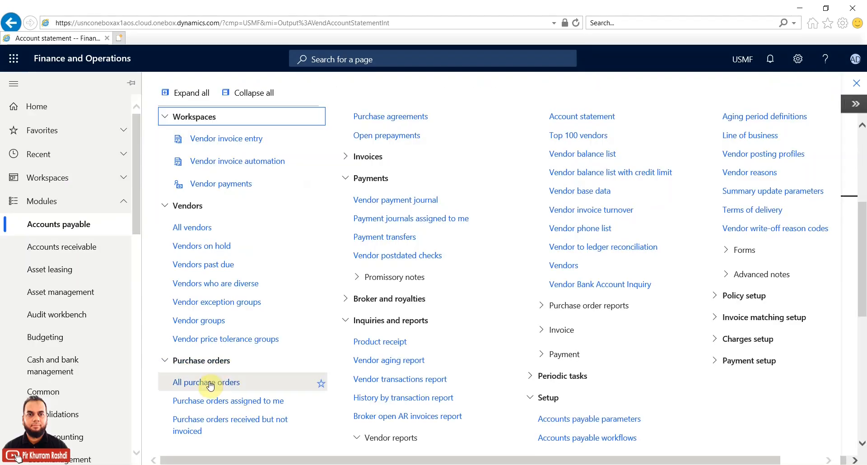
Step: Filter purchase orders to numbers containing 176, select 00000176, and open its invoice journal
{"action": "left_click", "coordinate": [206, 381]}
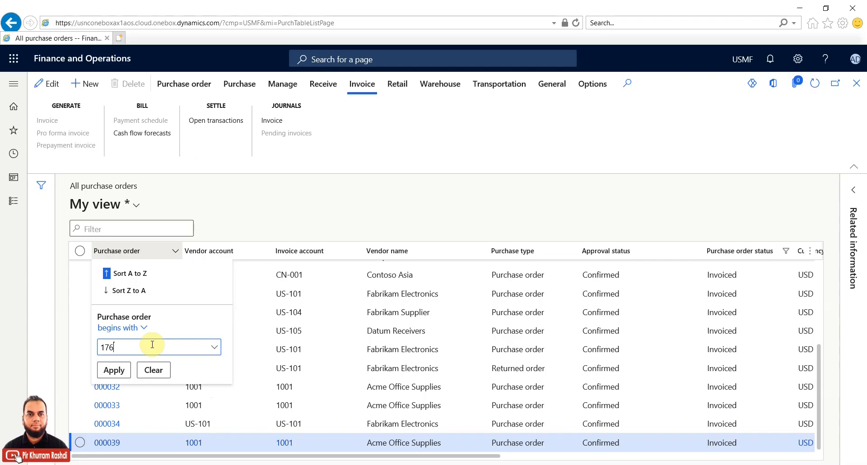
{"action": "left_click", "coordinate": [144, 327]}
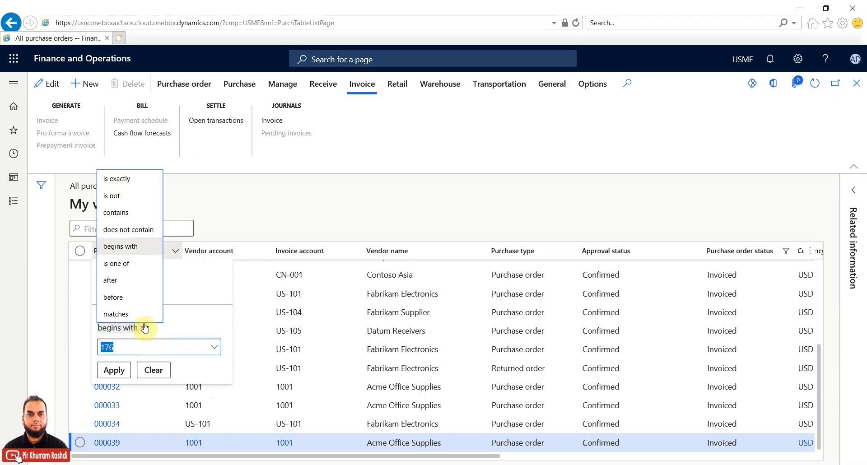
{"action": "left_click", "coordinate": [115, 212]}
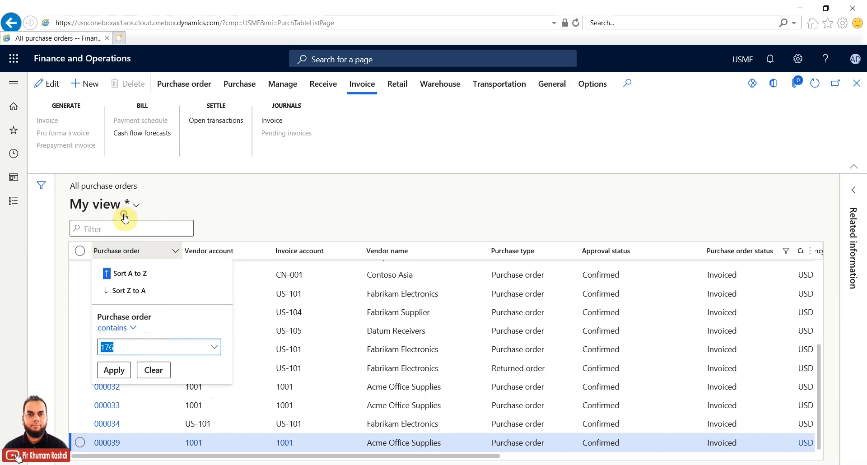
{"action": "left_click", "coordinate": [122, 370]}
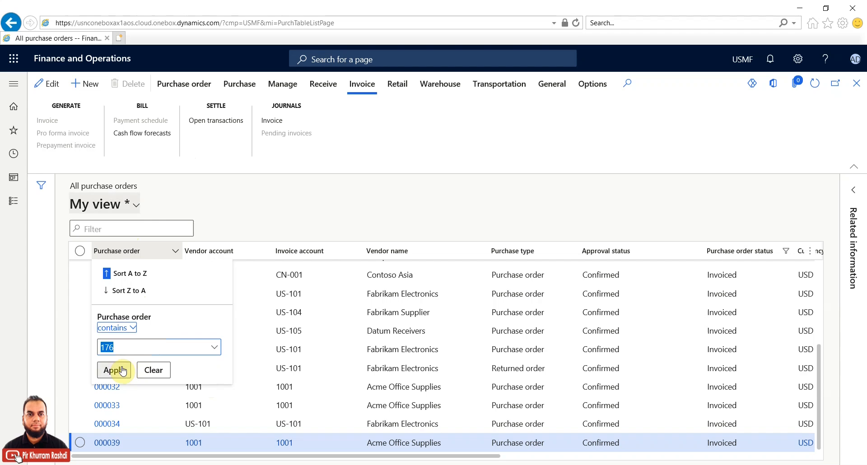
{"action": "left_click", "coordinate": [80, 269]}
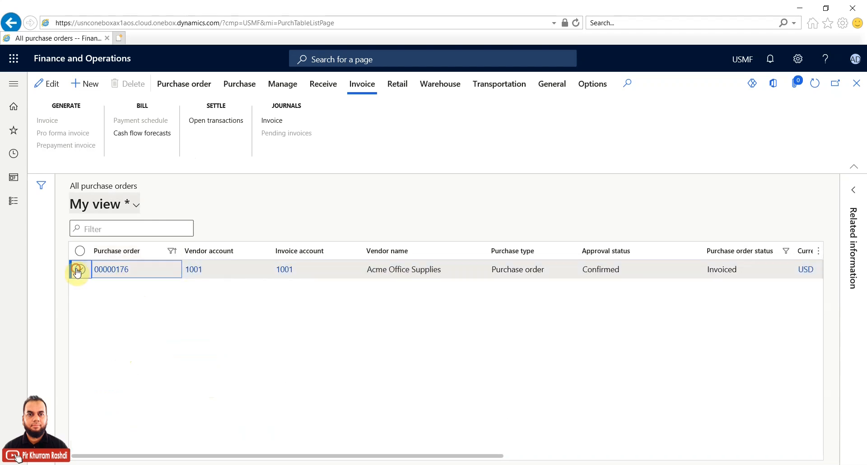
{"action": "left_click", "coordinate": [276, 122]}
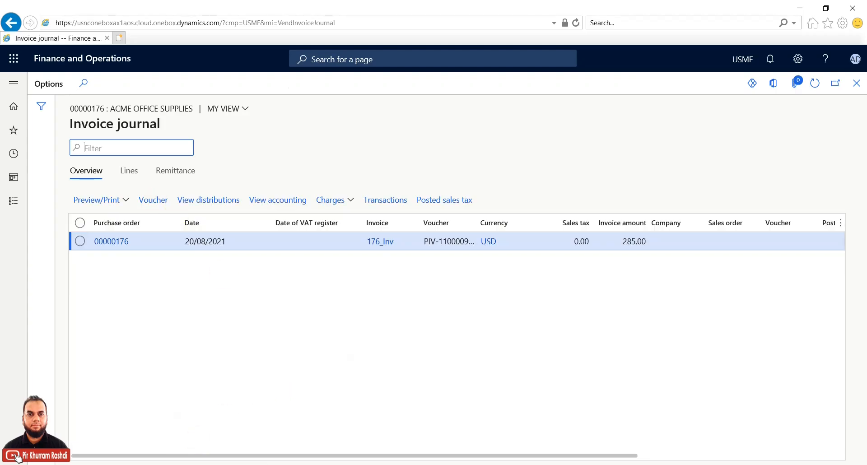
Step: Launch Notepad from Windows search and move it aside from the invoice journal
{"action": "key", "text": "super+s"}
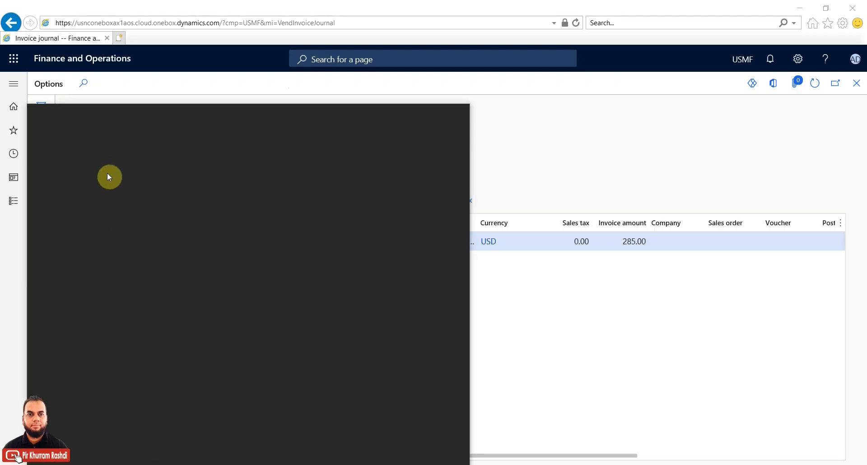
{"action": "type", "text": "notepad"}
{"action": "left_click", "coordinate": [108, 163]}
{"action": "left_click_drag", "start_coordinate": [236, 165], "coordinate": [524, 287]}
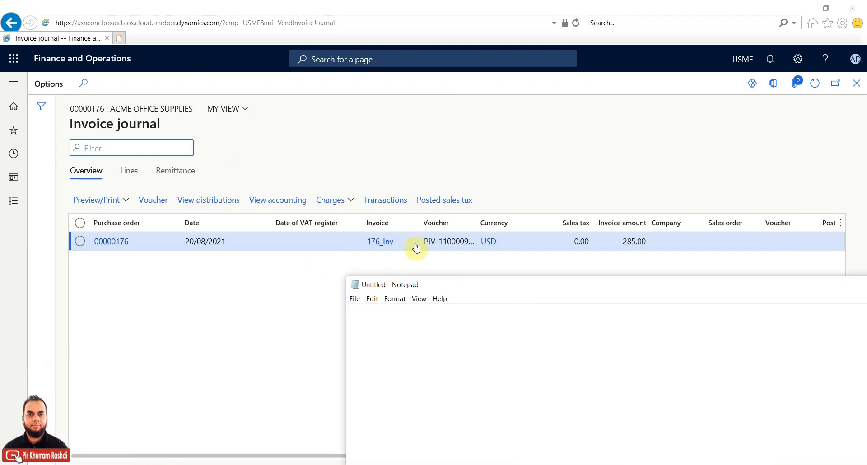
Step: Widen the Voucher column and copy invoice voucher PIV-110000994 into Notepad
{"action": "left_click", "coordinate": [476, 223]}
{"action": "left_click_drag", "start_coordinate": [477, 223], "coordinate": [558, 223]}
{"action": "left_click", "coordinate": [483, 240]}
{"action": "left_click_drag", "start_coordinate": [483, 239], "coordinate": [422, 240]}
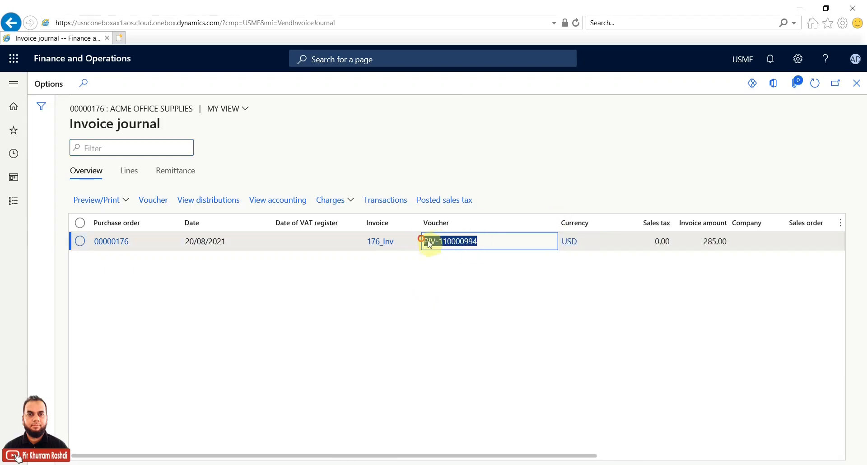
{"action": "right_click", "coordinate": [436, 243]}
{"action": "left_click", "coordinate": [461, 277]}
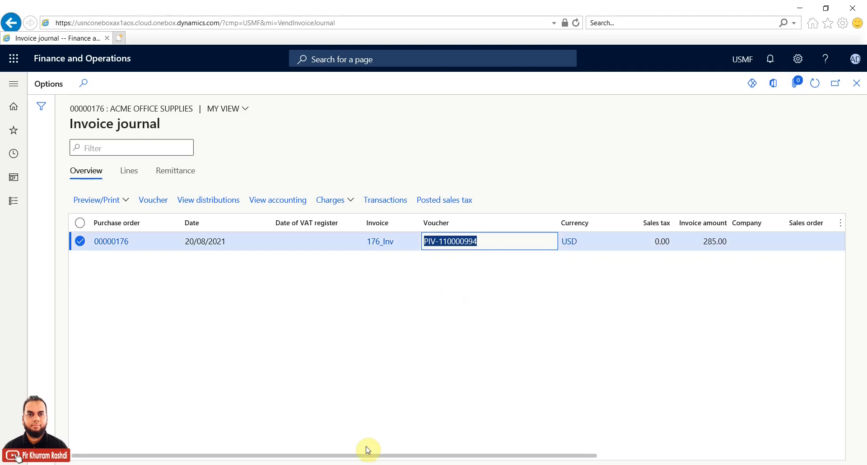
{"action": "left_click", "coordinate": [401, 464]}
{"action": "key", "text": "ctrl+v"}
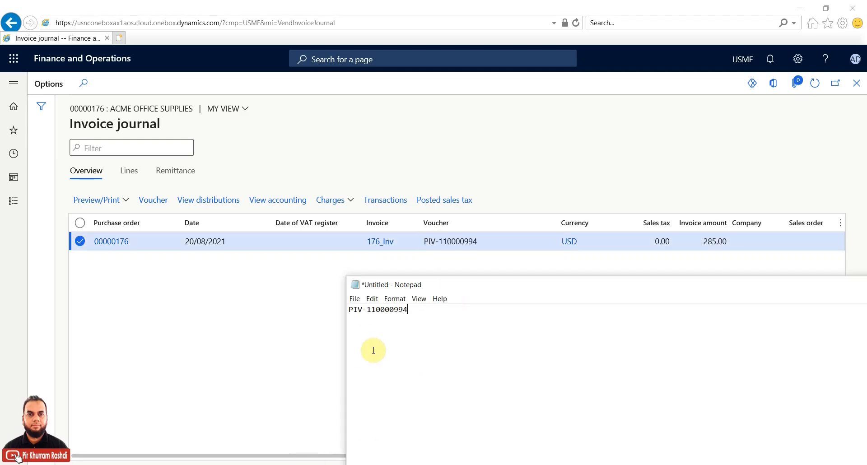
{"action": "left_click", "coordinate": [287, 329]}
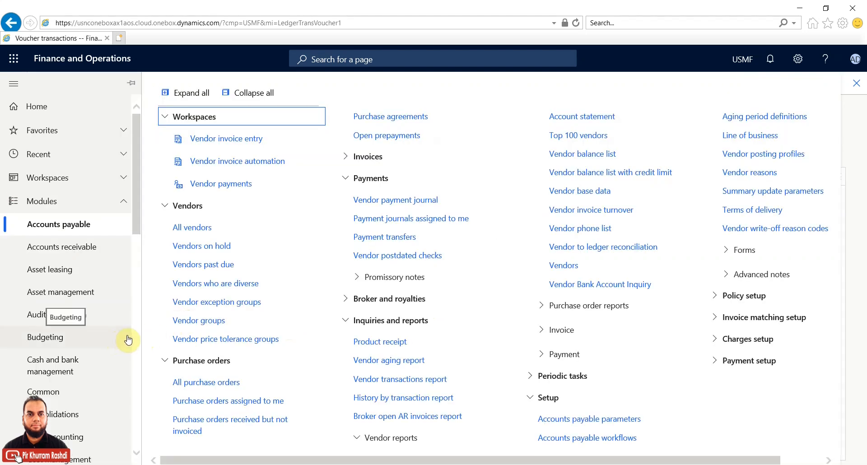
Step: Filter posted vendor payment journals to Posted on exactly 20/8/2021 and select journal 00631
{"action": "left_click", "coordinate": [395, 201]}
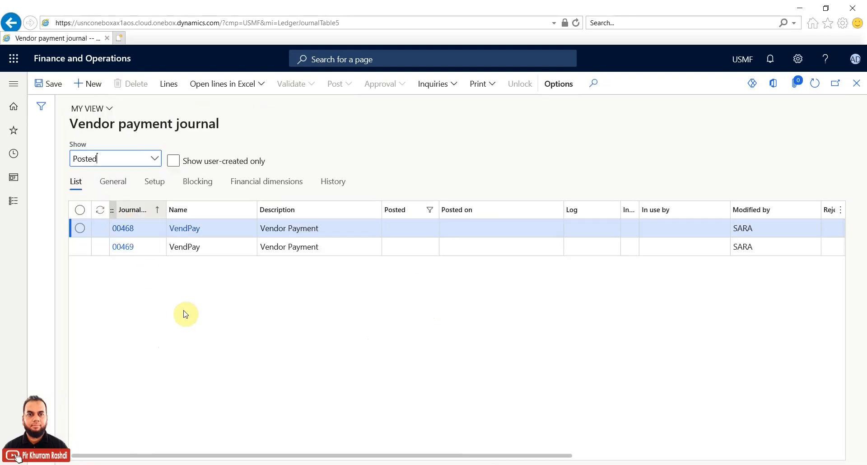
{"action": "left_click", "coordinate": [539, 210]}
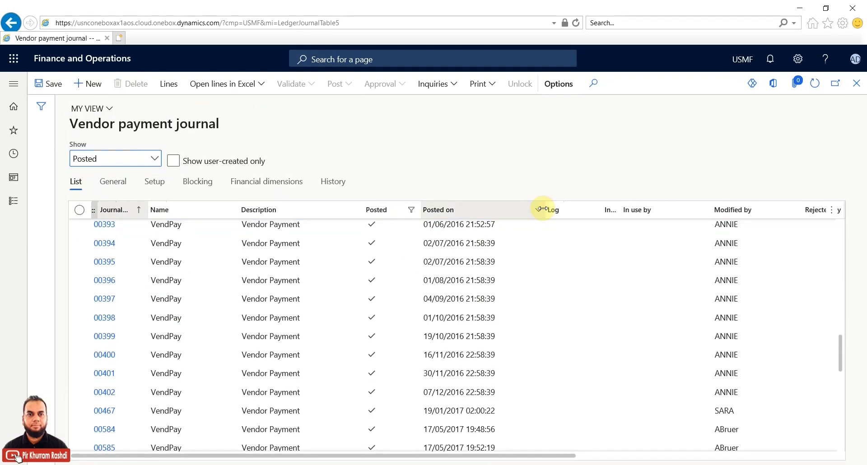
{"action": "left_click", "coordinate": [539, 210]}
{"action": "left_click", "coordinate": [538, 210]}
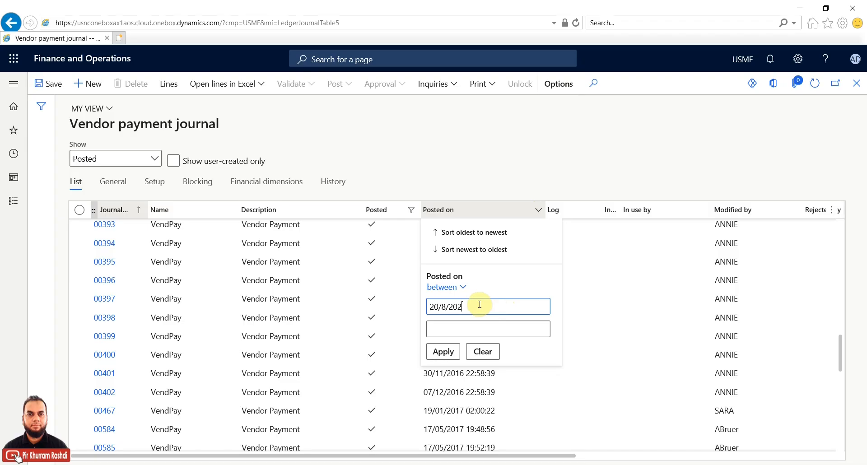
{"action": "left_click", "coordinate": [462, 288]}
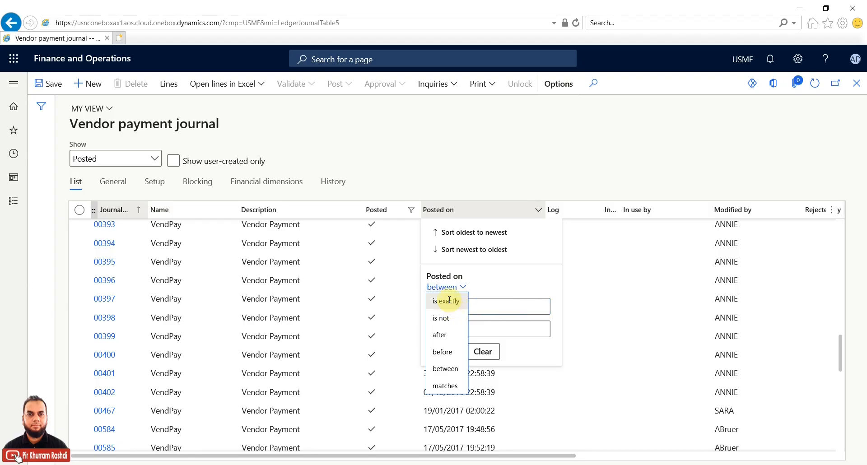
{"action": "left_click", "coordinate": [449, 299]}
{"action": "left_click", "coordinate": [447, 328]}
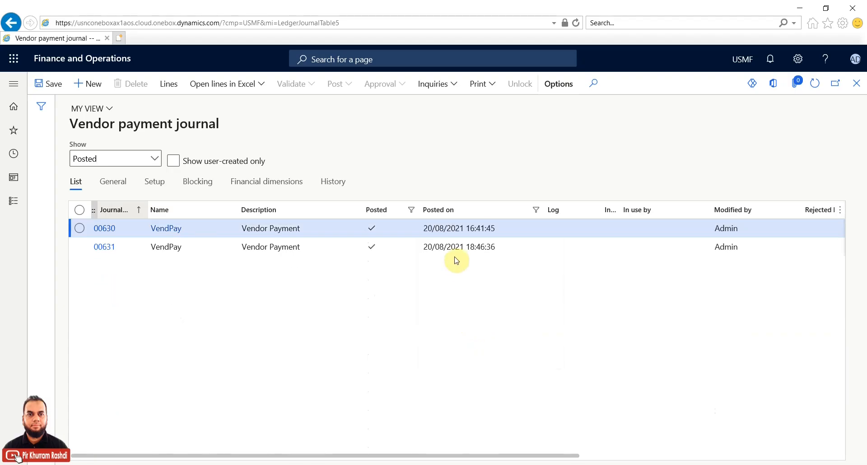
{"action": "left_click", "coordinate": [80, 247]}
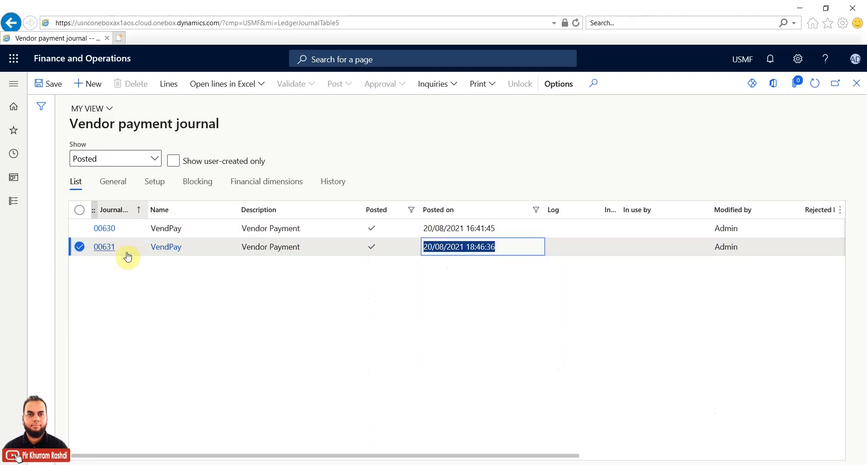
Step: Copy payment voucher APPM001211 from journal 00631's lines and start a new line in Notepad
{"action": "left_click", "coordinate": [177, 85]}
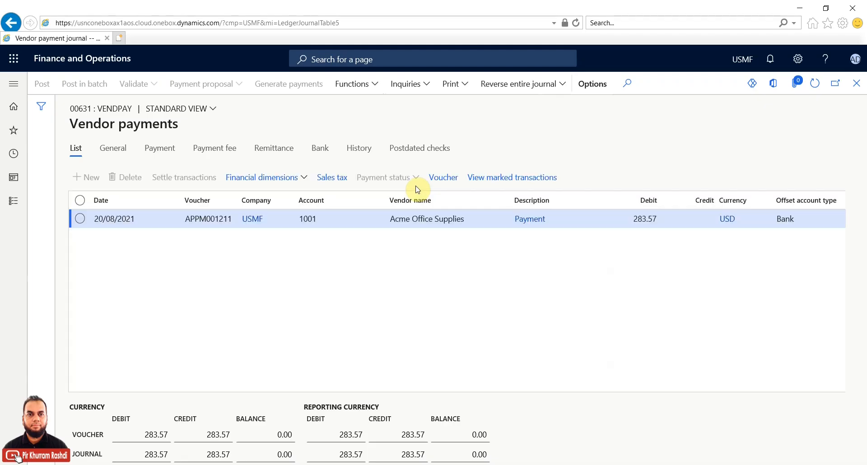
{"action": "left_click_drag", "start_coordinate": [187, 220], "coordinate": [225, 220]}
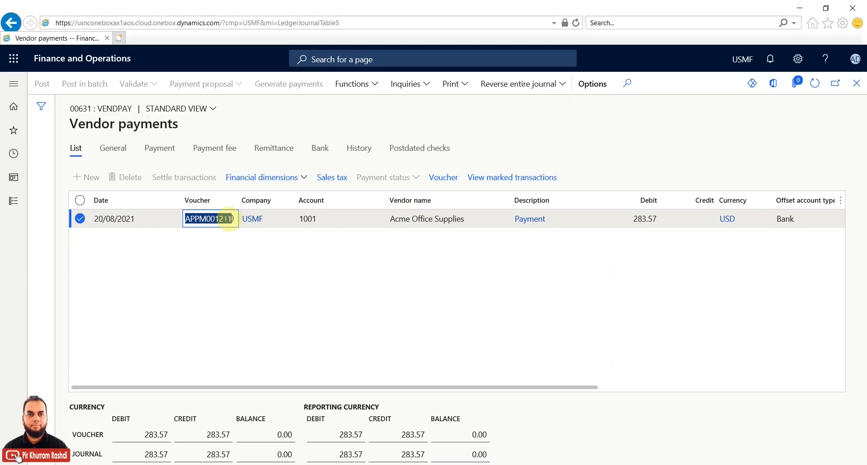
{"action": "right_click", "coordinate": [229, 220]}
{"action": "left_click", "coordinate": [248, 251]}
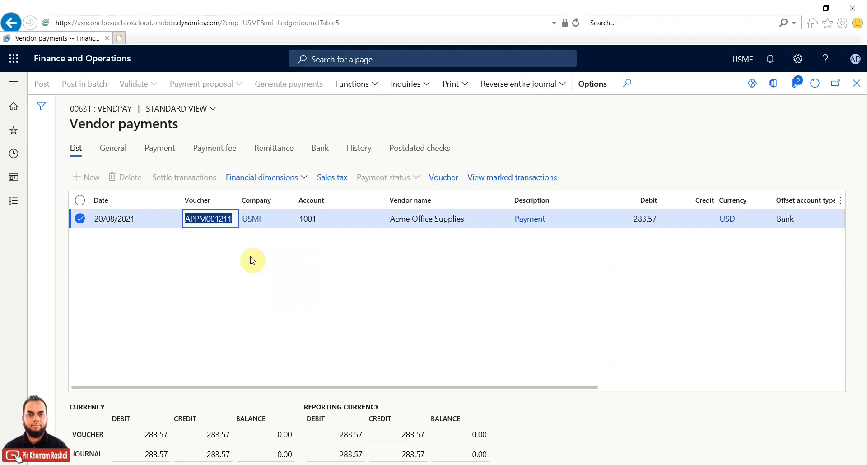
{"action": "key", "text": "alt+Tab"}
{"action": "key", "text": "Return"}
{"action": "key", "text": "Return"}
{"action": "left_click", "coordinate": [14, 202]}
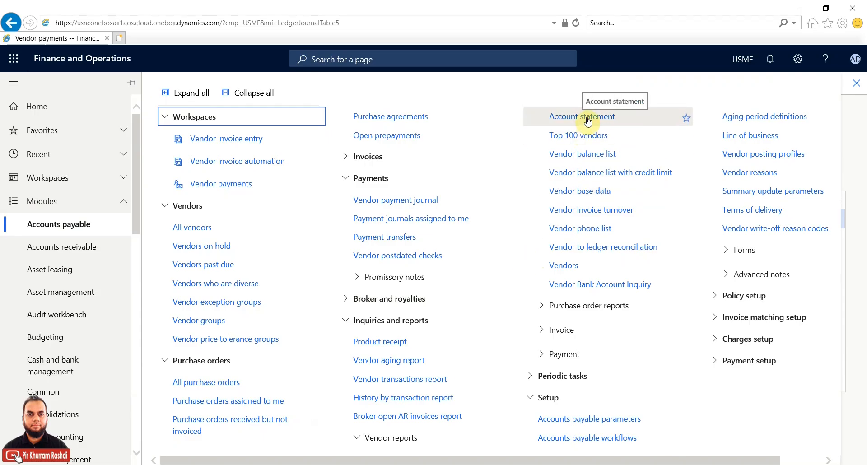
Step: Run the Vendor transactions report for vendor 1001 with Include transactions set to Open and closed
{"action": "left_click", "coordinate": [419, 379]}
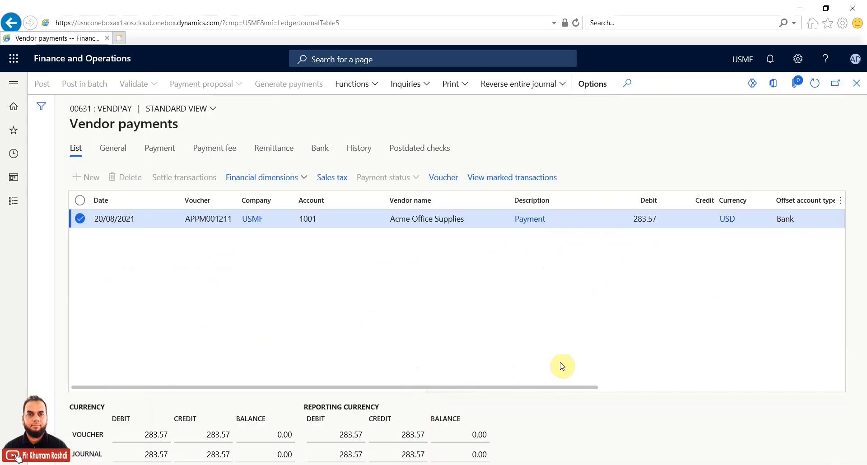
{"action": "scroll", "coordinate": [835, 269], "scroll_direction": "down", "scroll_amount": 3}
{"action": "left_click", "coordinate": [829, 188]}
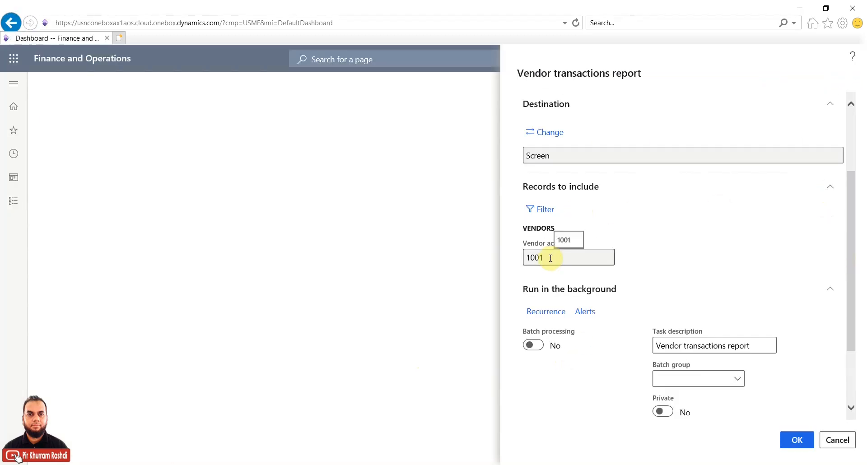
{"action": "left_click_drag", "start_coordinate": [852, 268], "coordinate": [852, 172]}
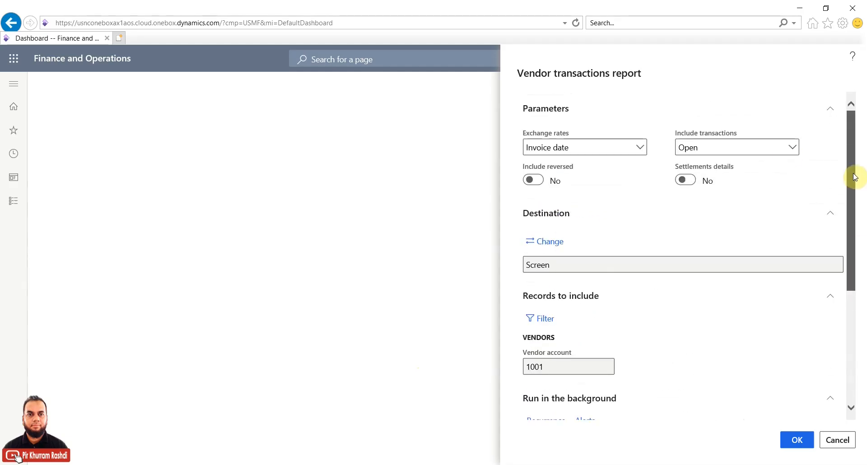
{"action": "left_click", "coordinate": [790, 147]}
{"action": "left_click", "coordinate": [723, 197]}
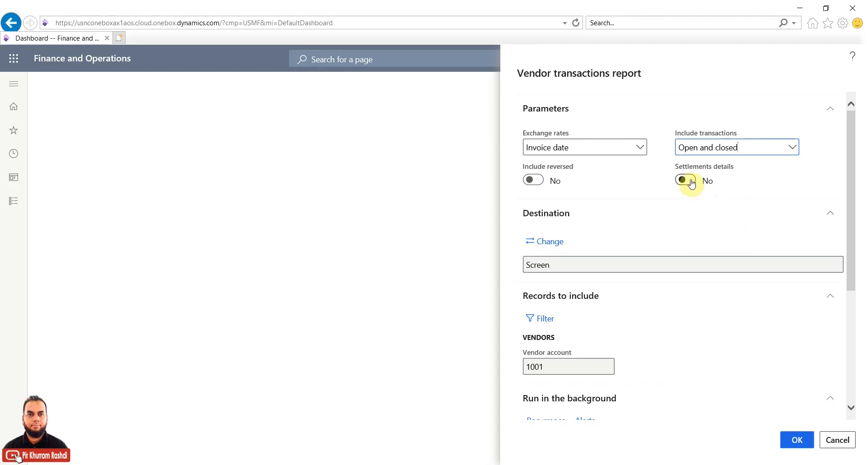
{"action": "left_click", "coordinate": [796, 440]}
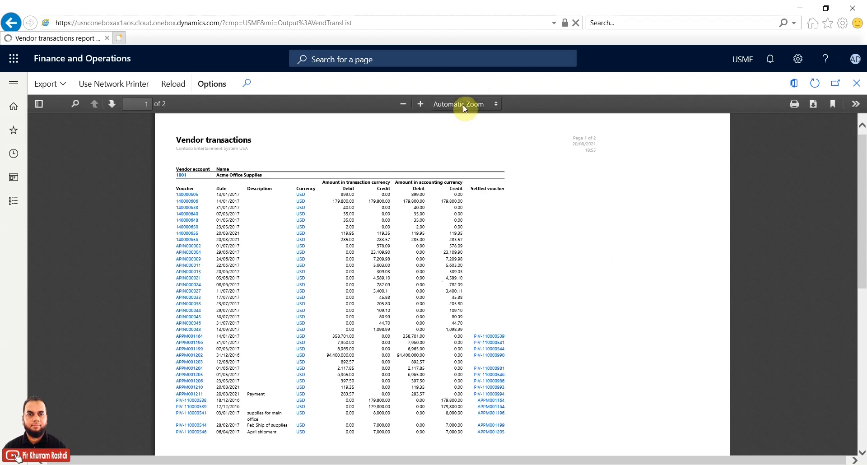
Step: Fit the Vendor transactions report to the page width
{"action": "left_click", "coordinate": [464, 104]}
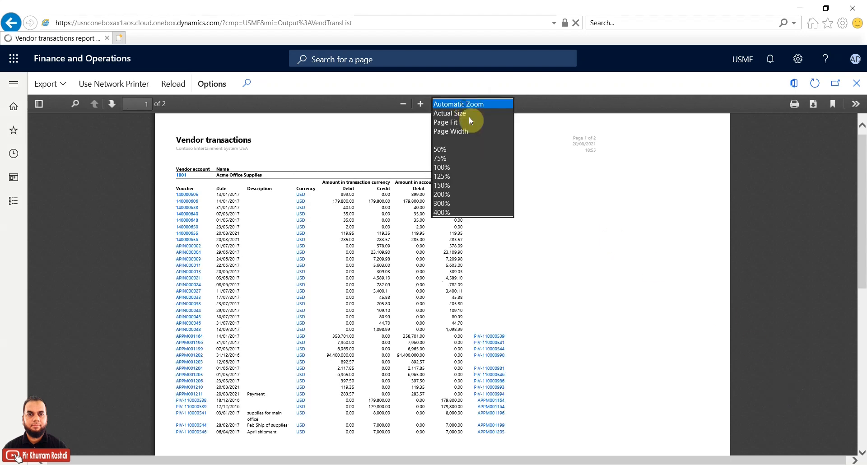
{"action": "left_click", "coordinate": [467, 134]}
{"action": "mouse_move", "coordinate": [864, 194]}
{"action": "left_mouse_down"}
{"action": "mouse_move", "coordinate": [865, 342]}
{"action": "mouse_move", "coordinate": [864, 199]}
{"action": "left_mouse_up"}
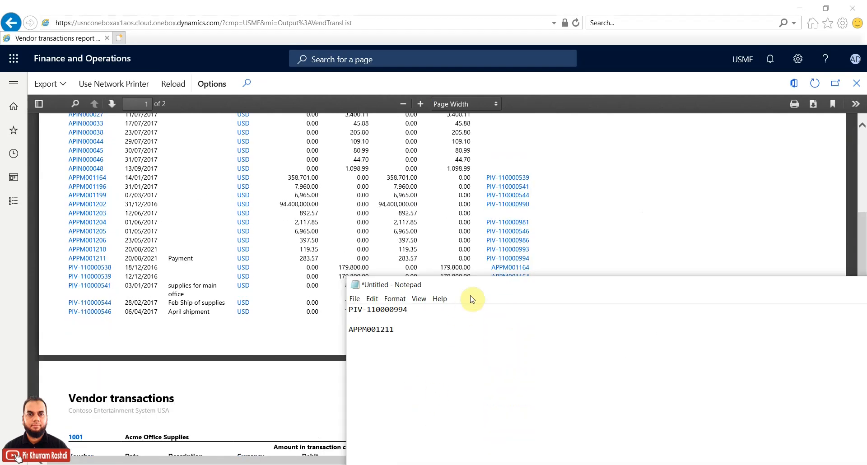
{"action": "left_click_drag", "start_coordinate": [476, 286], "coordinate": [393, 365]}
Step: Highlight the noted vouchers PIV-110000994 and APPM001211 in Notepad
{"action": "left_click", "coordinate": [276, 389]}
{"action": "left_click_drag", "start_coordinate": [330, 391], "coordinate": [267, 391]}
{"action": "left_click_drag", "start_coordinate": [319, 409], "coordinate": [270, 410]}
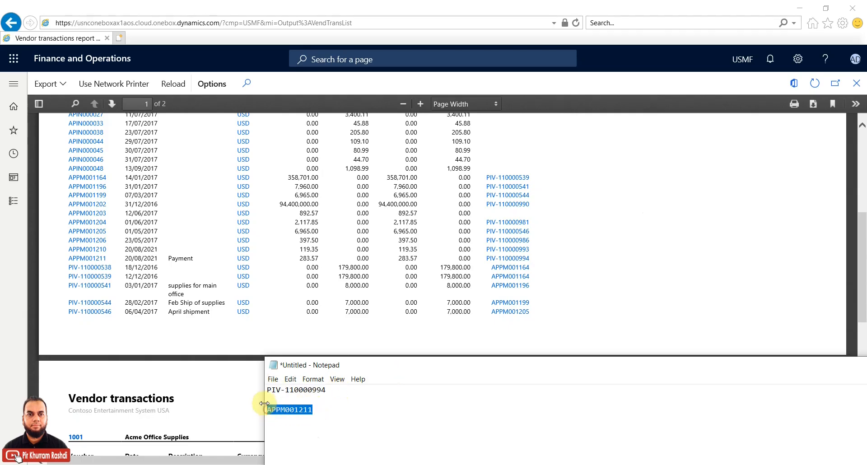
{"action": "left_click", "coordinate": [270, 391]}
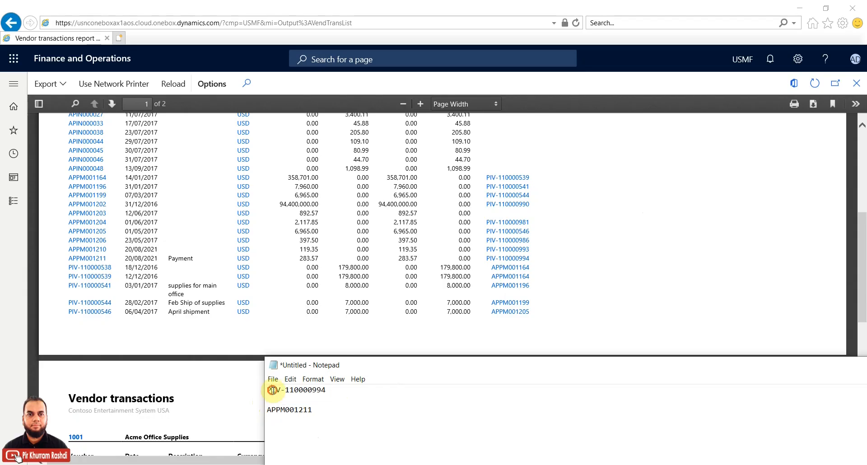
{"action": "left_click", "coordinate": [339, 391], "text": "shift"}
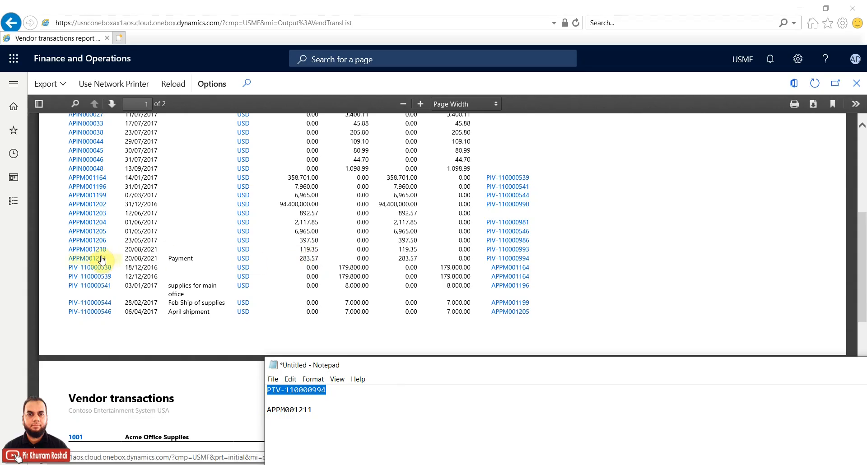
Step: Move the Notepad note down to uncover the report's Total and Grand total rows
{"action": "left_click", "coordinate": [862, 235]}
{"action": "left_click_drag", "start_coordinate": [862, 235], "coordinate": [862, 288]}
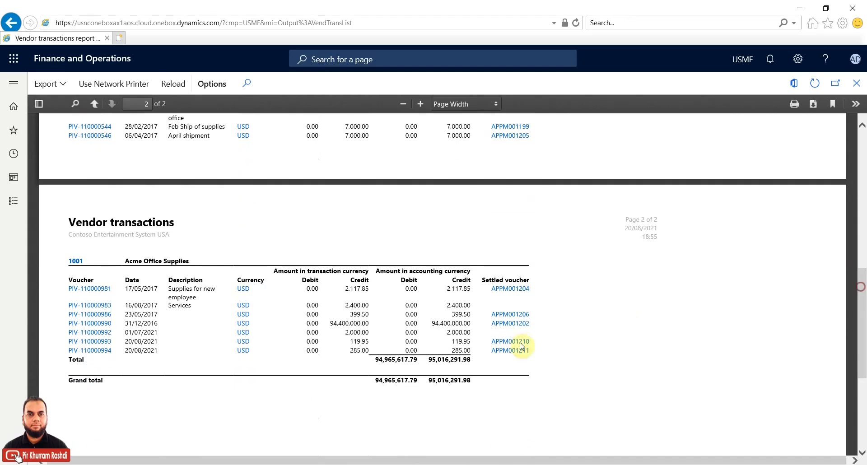
{"action": "key", "text": "alt+Tab"}
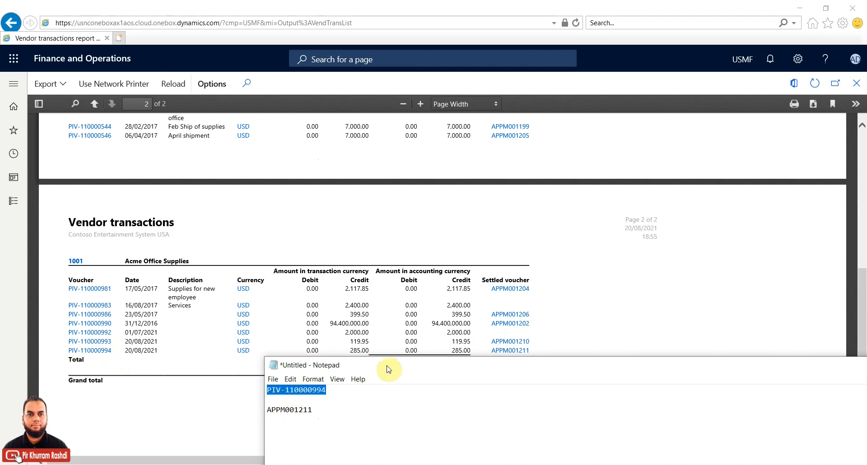
{"action": "left_click_drag", "start_coordinate": [387, 366], "coordinate": [383, 390]}
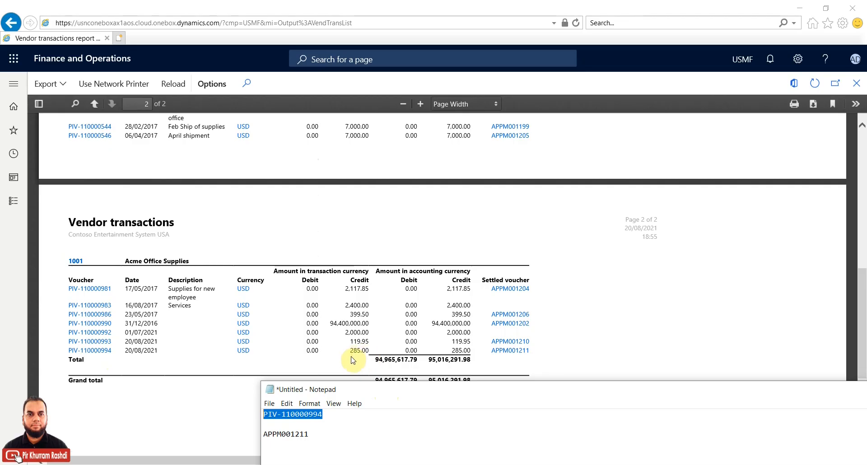
Step: Run the Account statement for vendor 1001, 01/08/2021 to 31/08/2021, with output to screen
{"action": "left_click", "coordinate": [843, 323]}
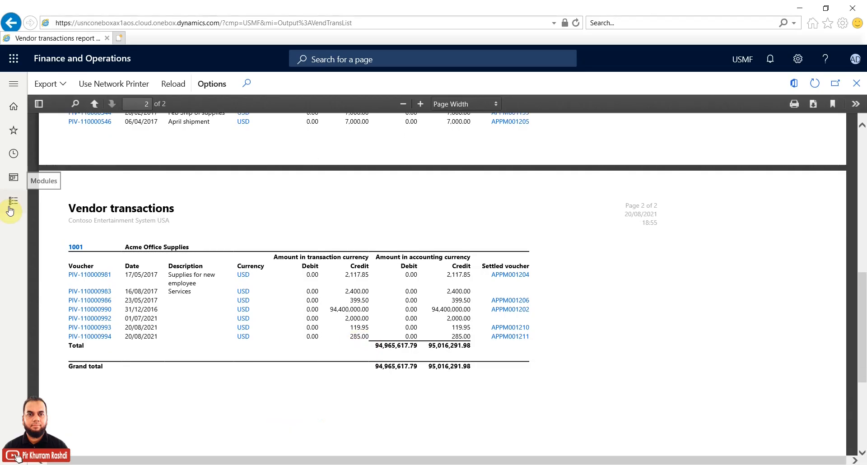
{"action": "left_click", "coordinate": [10, 209]}
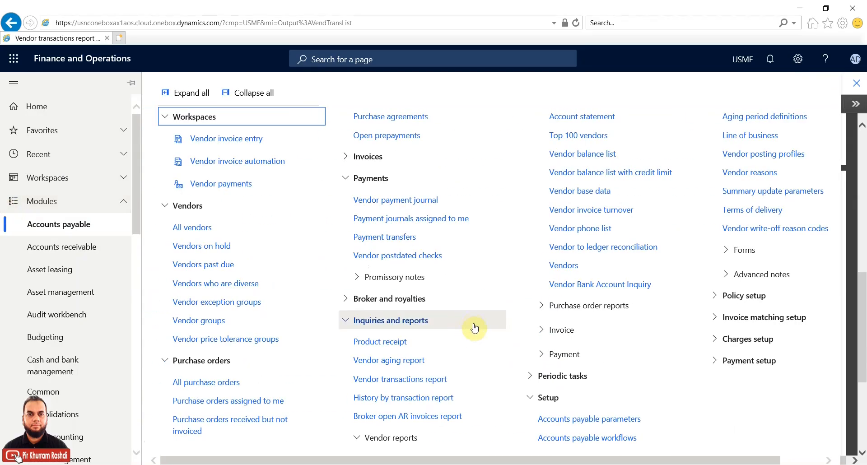
{"action": "left_click", "coordinate": [576, 116]}
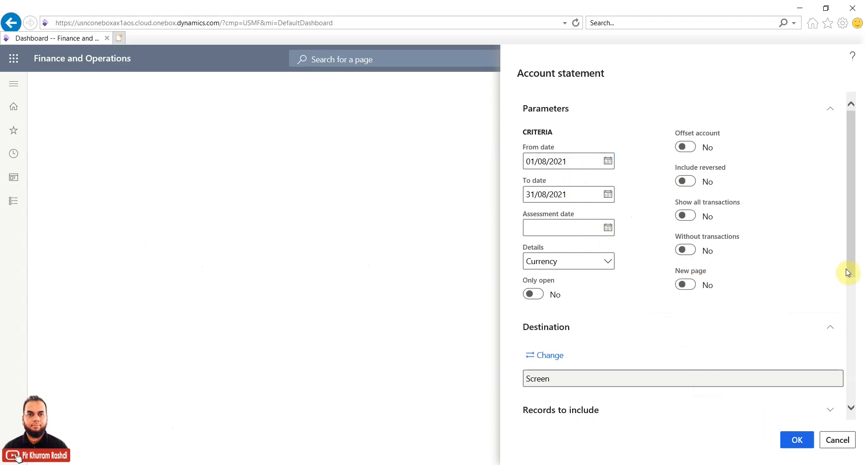
{"action": "left_click_drag", "start_coordinate": [851, 280], "coordinate": [850, 337]}
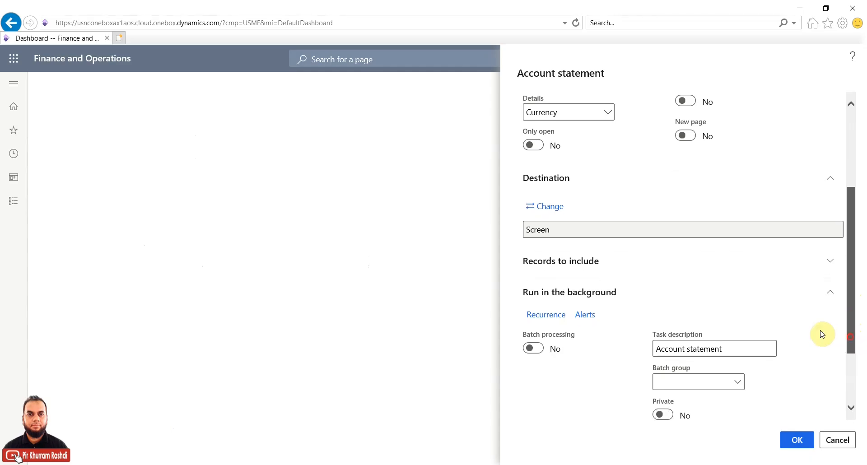
{"action": "left_click", "coordinate": [636, 266]}
{"action": "left_click", "coordinate": [570, 332]}
{"action": "left_click", "coordinate": [797, 440]}
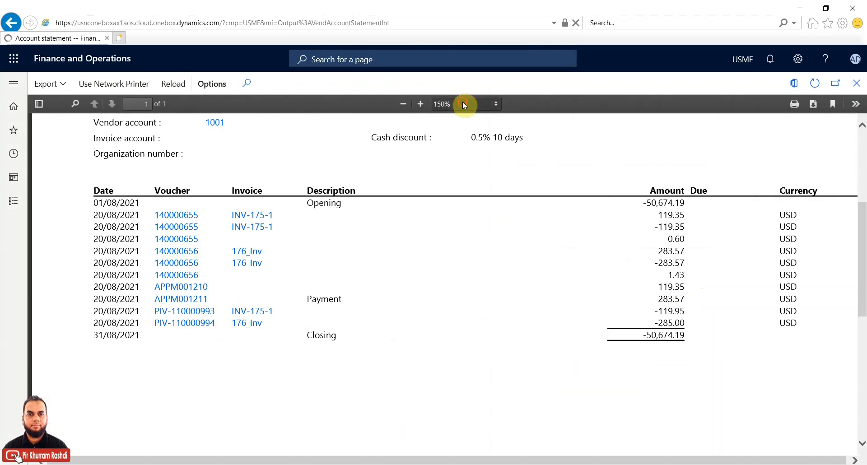
Step: Zoom the account statement to 150% and compare it with voucher APPM001211 noted in Notepad
{"action": "left_click", "coordinate": [462, 102]}
{"action": "left_click", "coordinate": [463, 104]}
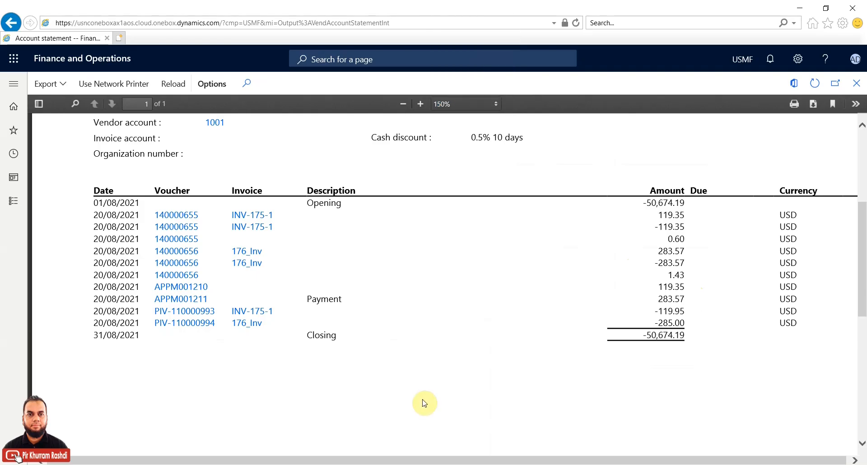
{"action": "left_click", "coordinate": [299, 464]}
{"action": "left_click_drag", "start_coordinate": [435, 366], "coordinate": [436, 383]}
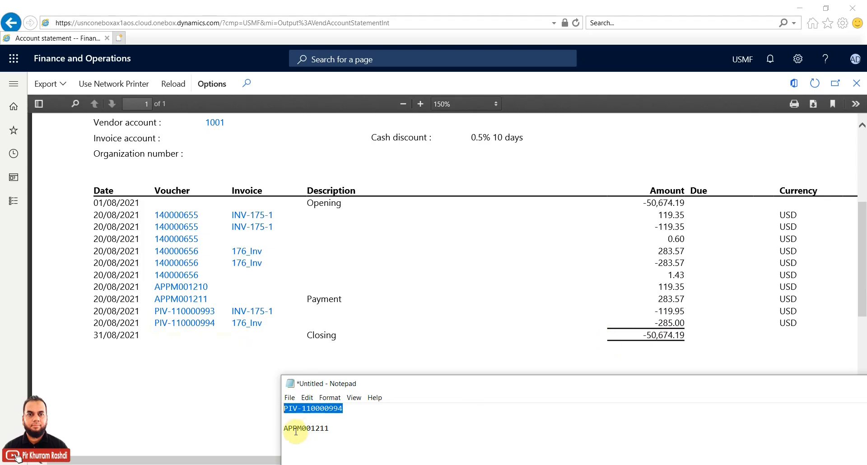
{"action": "left_click_drag", "start_coordinate": [330, 428], "coordinate": [275, 428]}
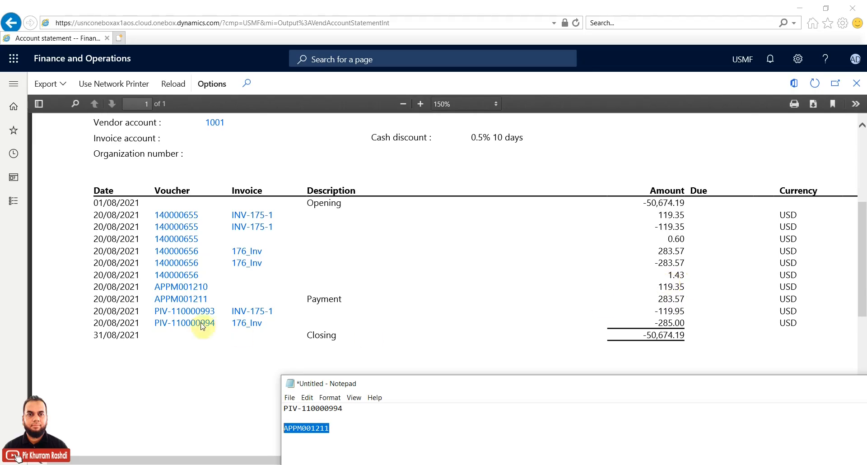
{"action": "left_click", "coordinate": [12, 201]}
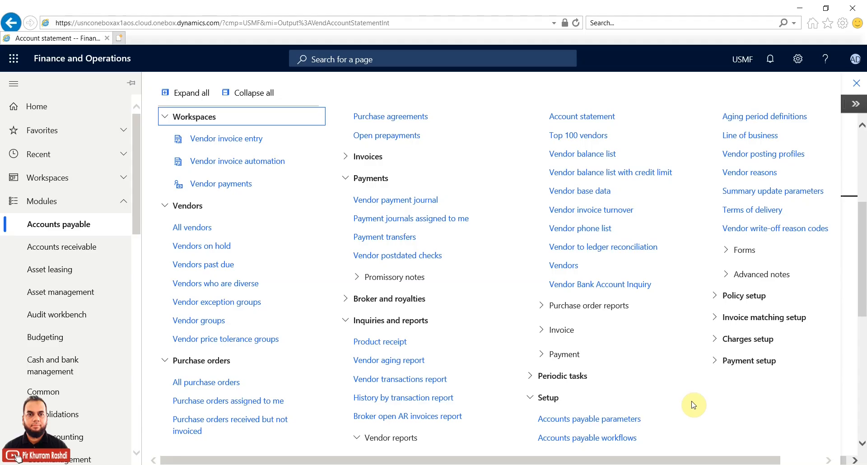
Step: From All vendors, select vendor 1001, Acme Office Supplies, and open Settle transactions
{"action": "left_click", "coordinate": [210, 231]}
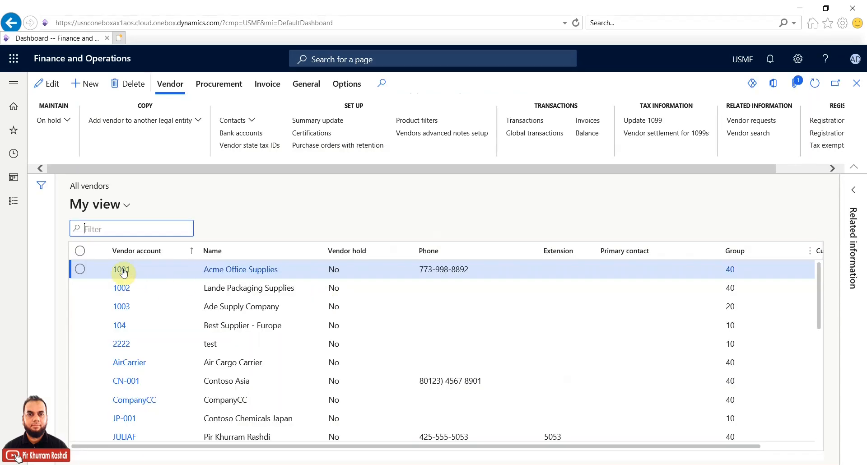
{"action": "left_click", "coordinate": [82, 270]}
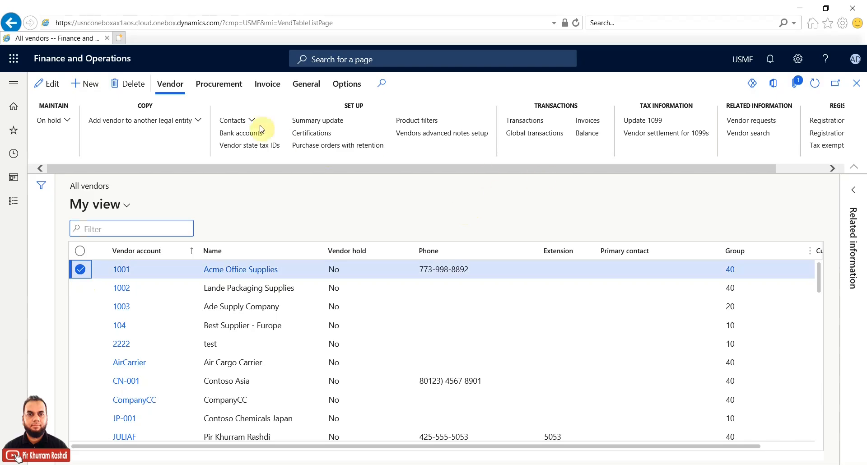
{"action": "left_click", "coordinate": [270, 85]}
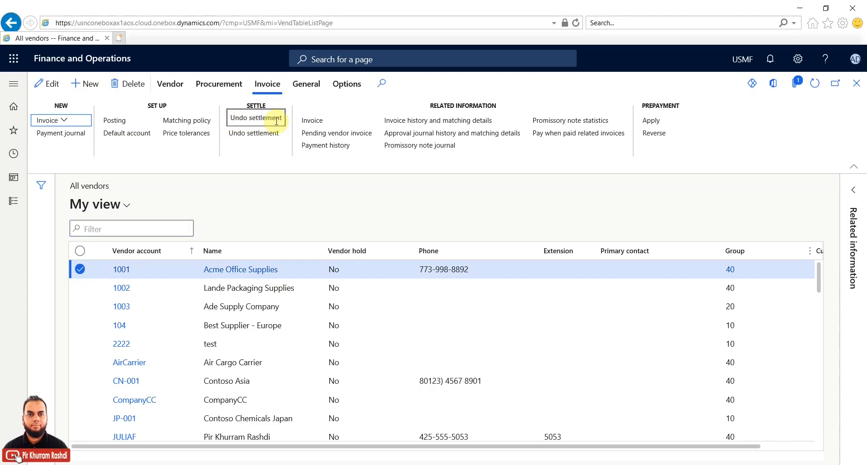
{"action": "left_click", "coordinate": [242, 119]}
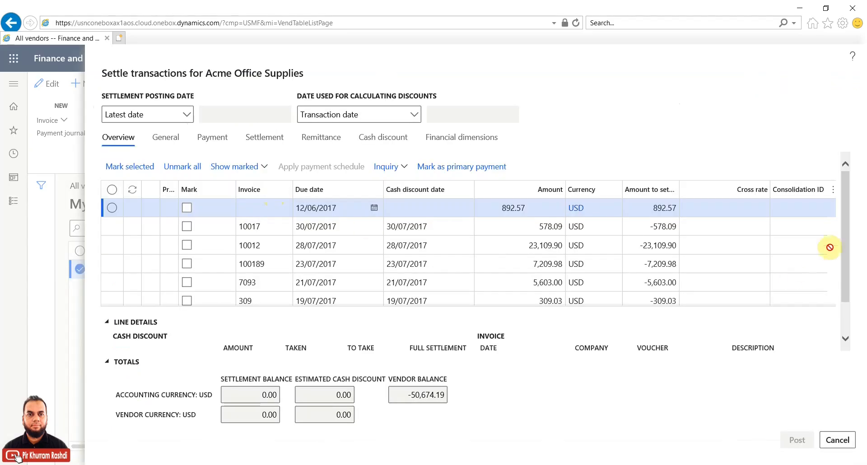
Step: Review the Settle transactions grid, cancel without posting, and open Undo settlement for vendor 1001
{"action": "left_click", "coordinate": [846, 222]}
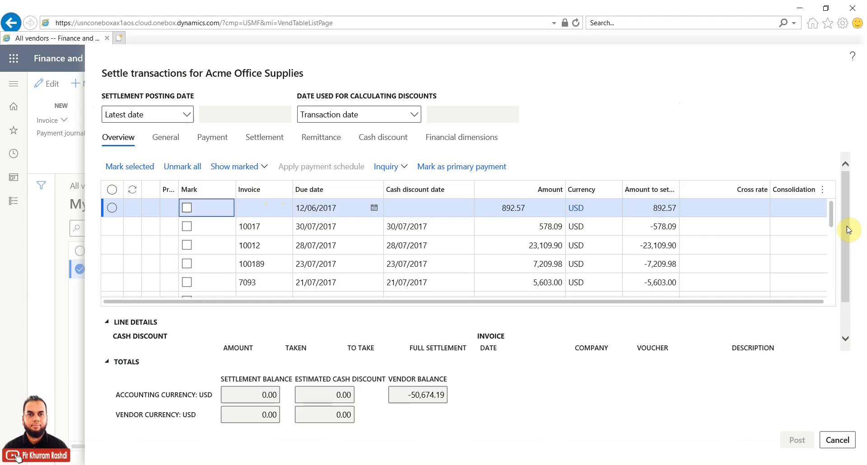
{"action": "scroll", "coordinate": [840, 212], "scroll_direction": "down", "scroll_amount": 1}
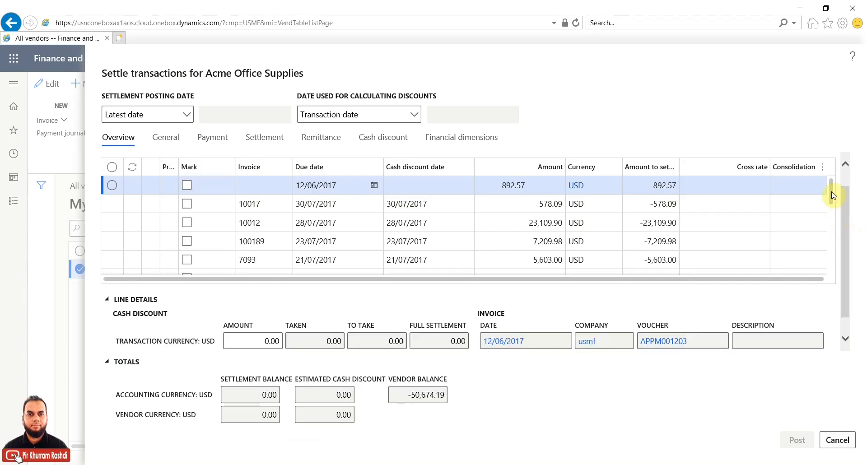
{"action": "scroll", "coordinate": [831, 201], "scroll_direction": "down", "scroll_amount": 1}
{"action": "left_click_drag", "start_coordinate": [832, 213], "coordinate": [833, 273]}
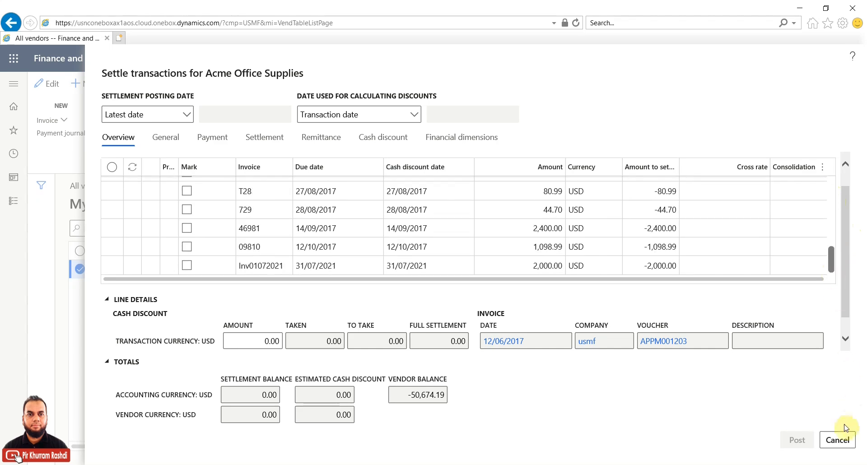
{"action": "left_click", "coordinate": [836, 441]}
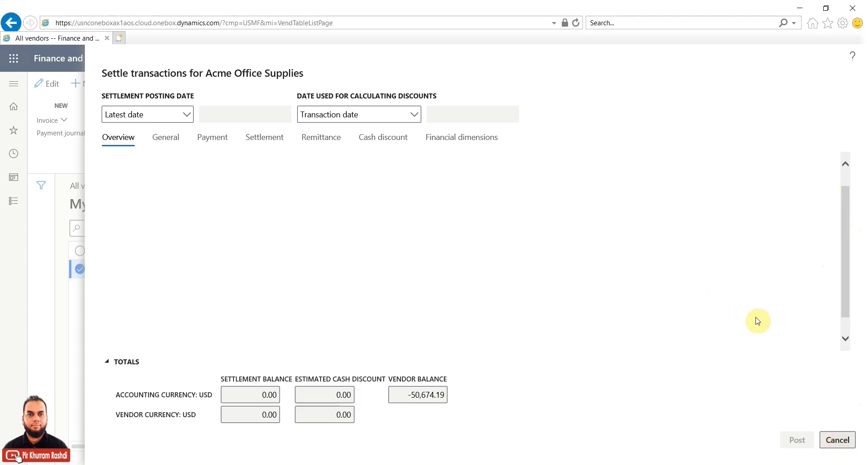
{"action": "left_click", "coordinate": [260, 136]}
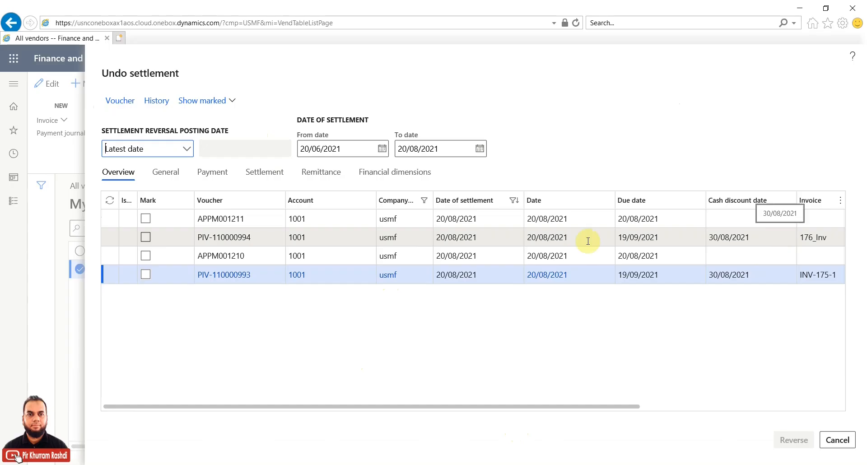
{"action": "left_click", "coordinate": [146, 237]}
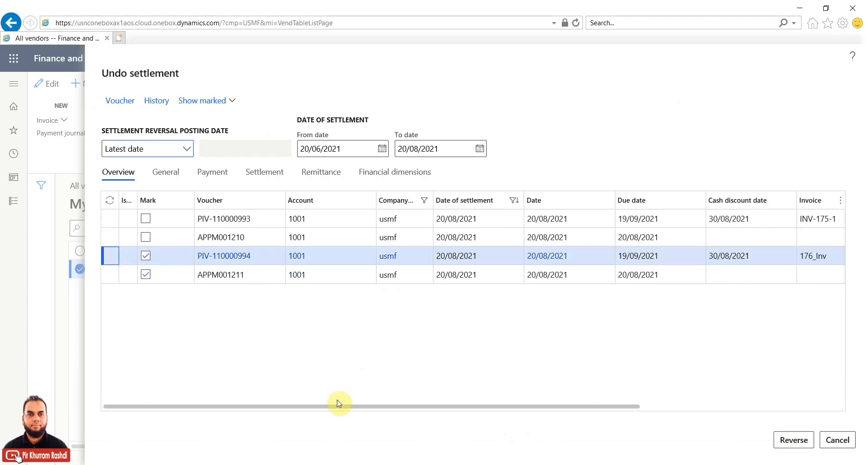
{"action": "left_click_drag", "start_coordinate": [341, 411], "coordinate": [502, 411]}
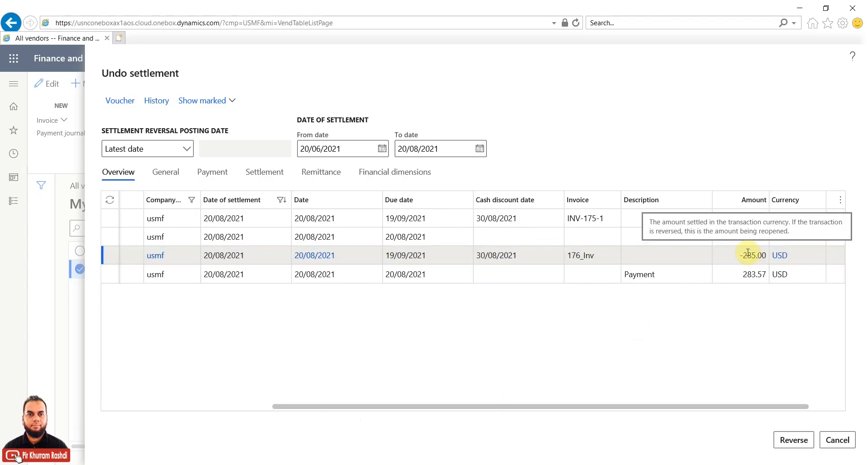
{"action": "left_click", "coordinate": [741, 274]}
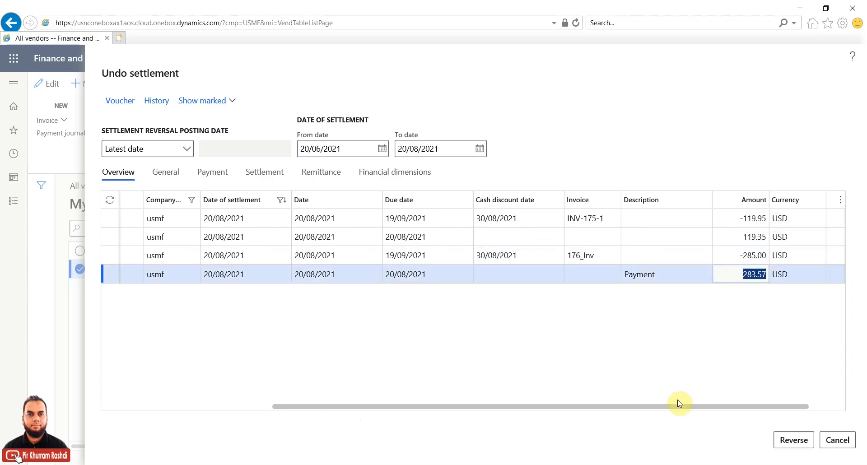
{"action": "left_click_drag", "start_coordinate": [673, 406], "coordinate": [228, 392]}
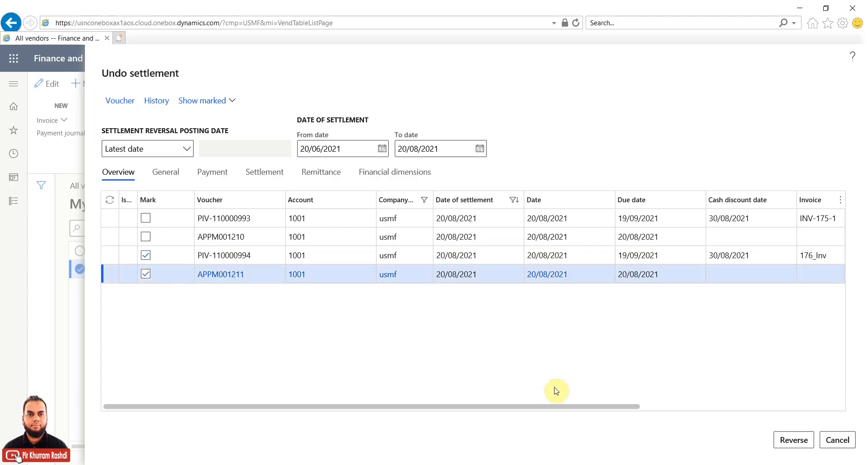
Step: Set the settlement reversal posting date to Selected date, then cancel without reversing
{"action": "left_click", "coordinate": [187, 150]}
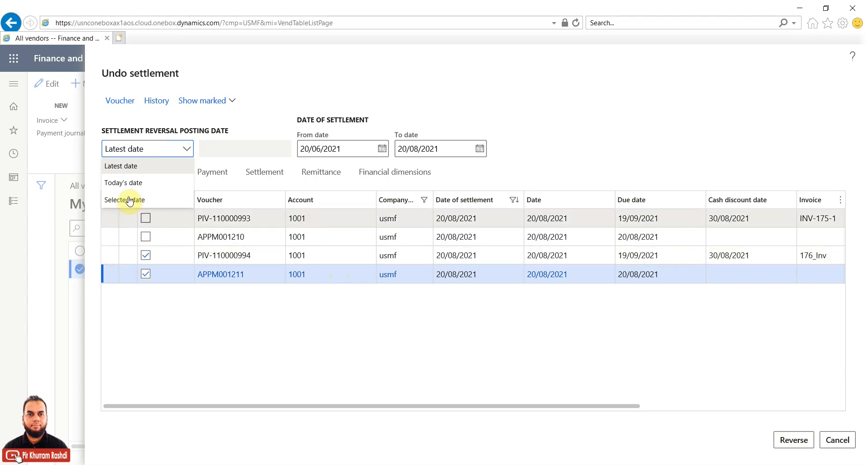
{"action": "left_click", "coordinate": [230, 144]}
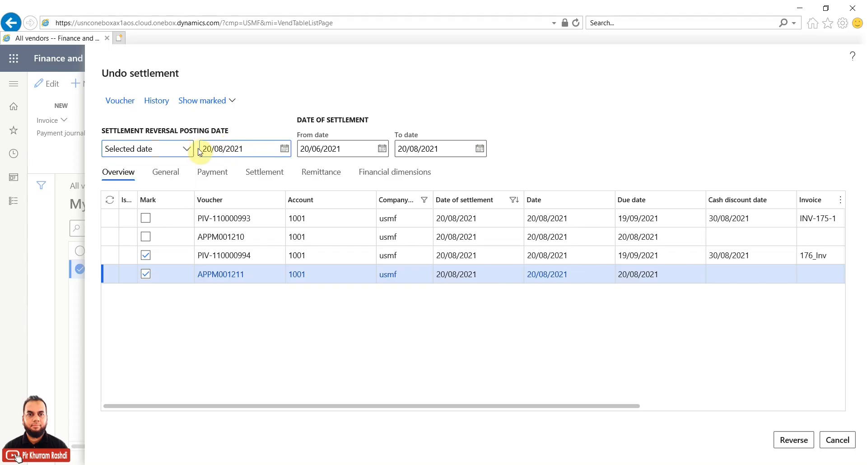
{"action": "left_click", "coordinate": [845, 441]}
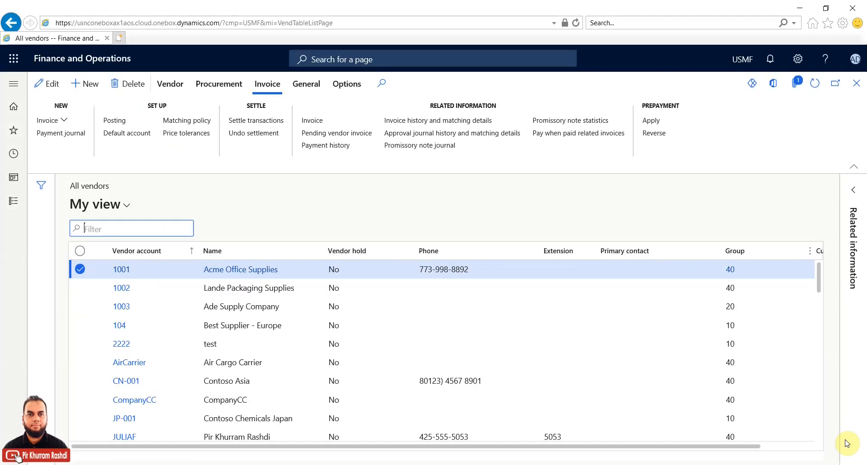